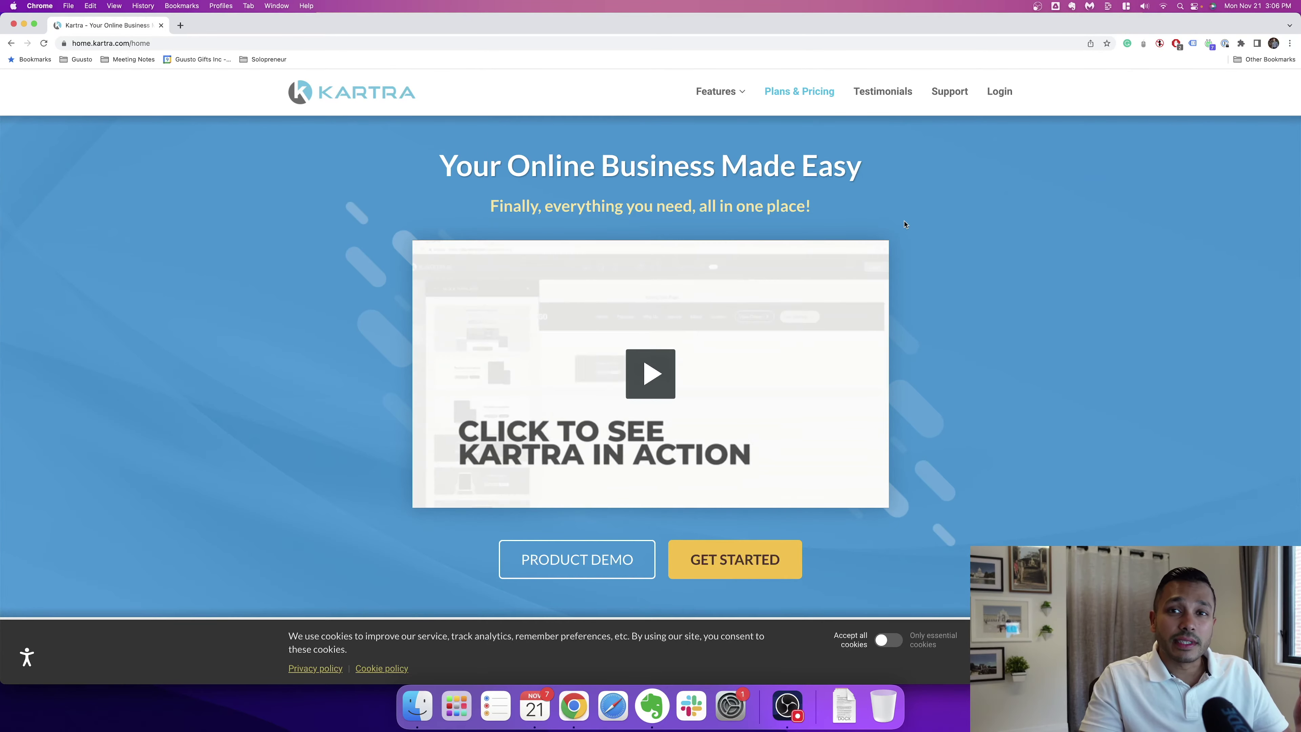
Step: Scroll through the current feature page, then head to Kartra Funnels & Campaigns from the Features dropdown
{"action": "scroll", "coordinate": [390, 323], "scroll_direction": "down", "scroll_amount": 10}
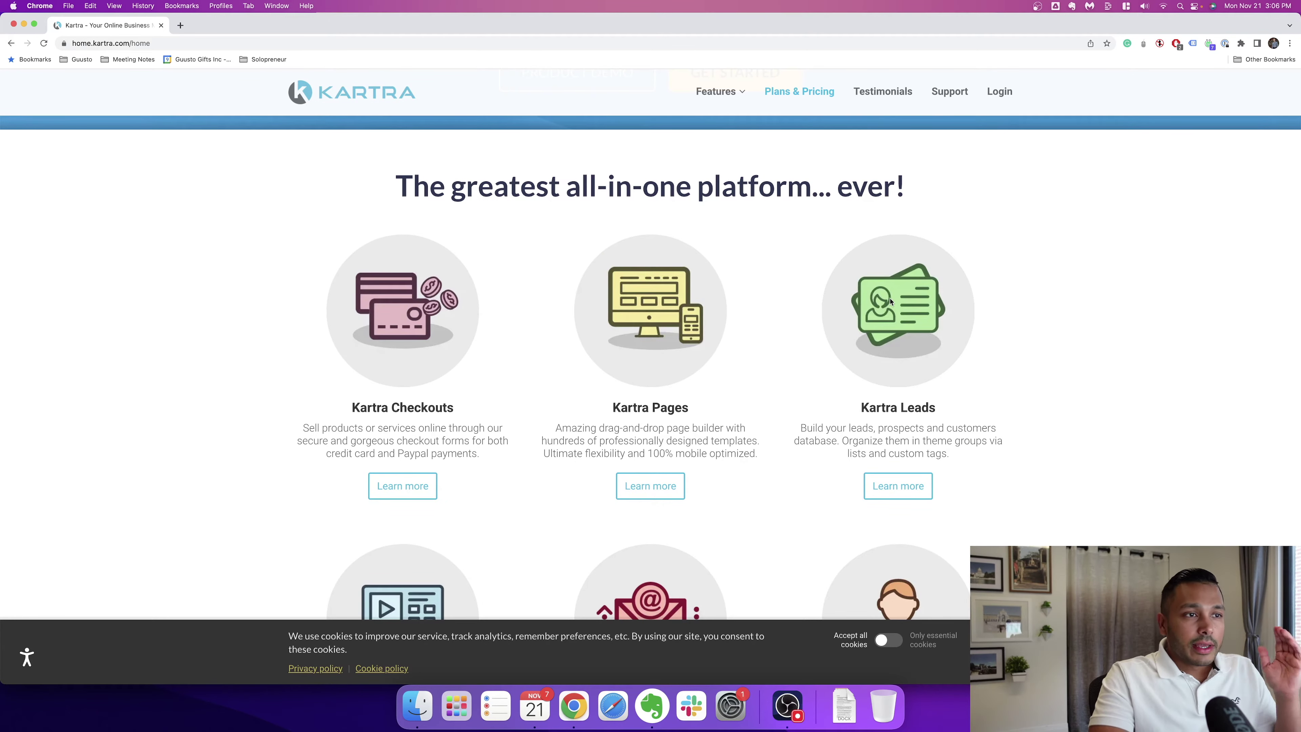
{"action": "scroll", "coordinate": [892, 311], "scroll_direction": "down", "scroll_amount": 5}
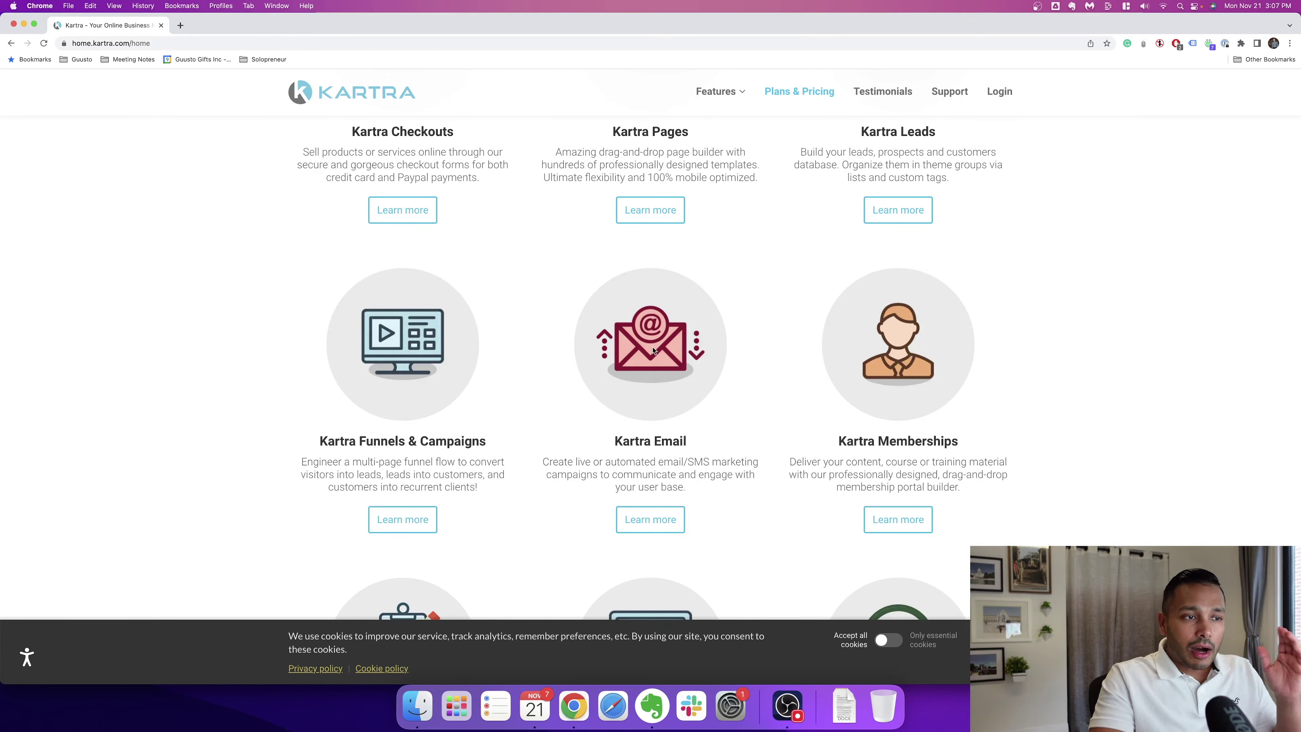
{"action": "scroll", "coordinate": [906, 366], "scroll_direction": "down", "scroll_amount": 3}
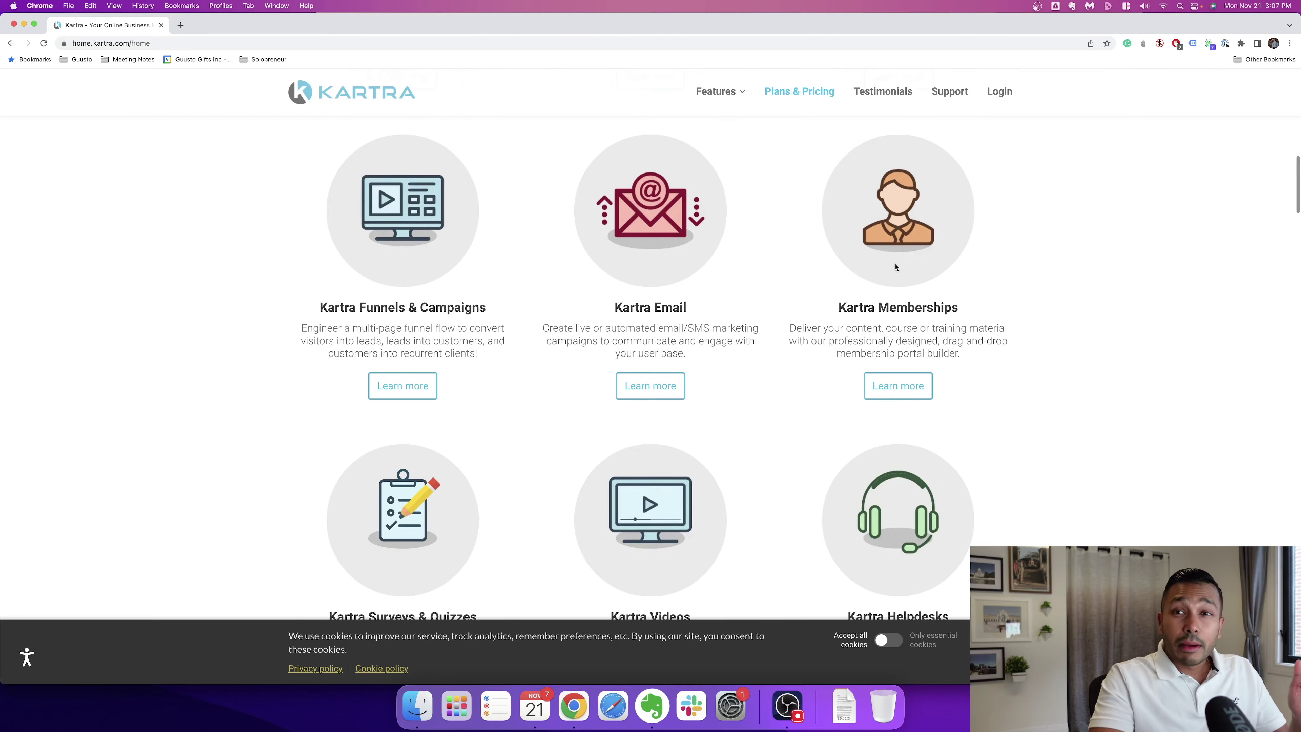
{"action": "scroll", "coordinate": [753, 361], "scroll_direction": "down", "scroll_amount": 3}
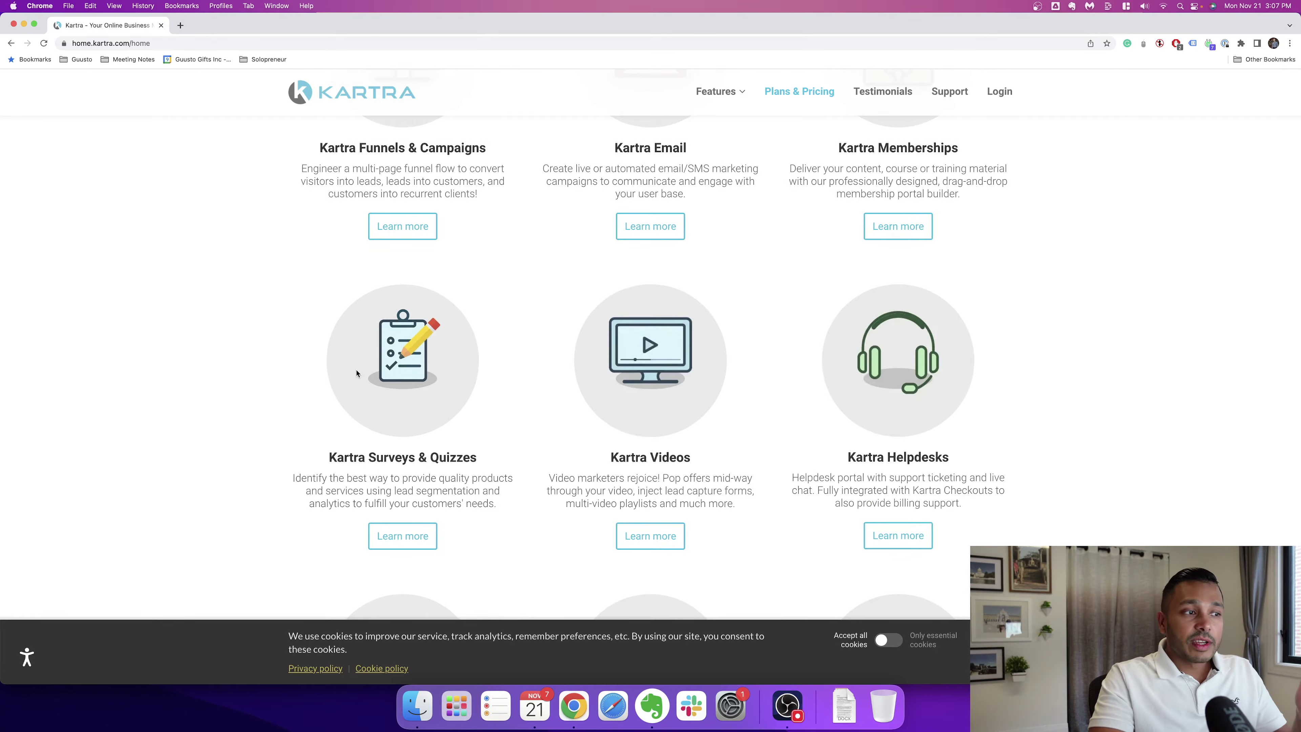
{"action": "scroll", "coordinate": [634, 370], "scroll_direction": "down", "scroll_amount": 5}
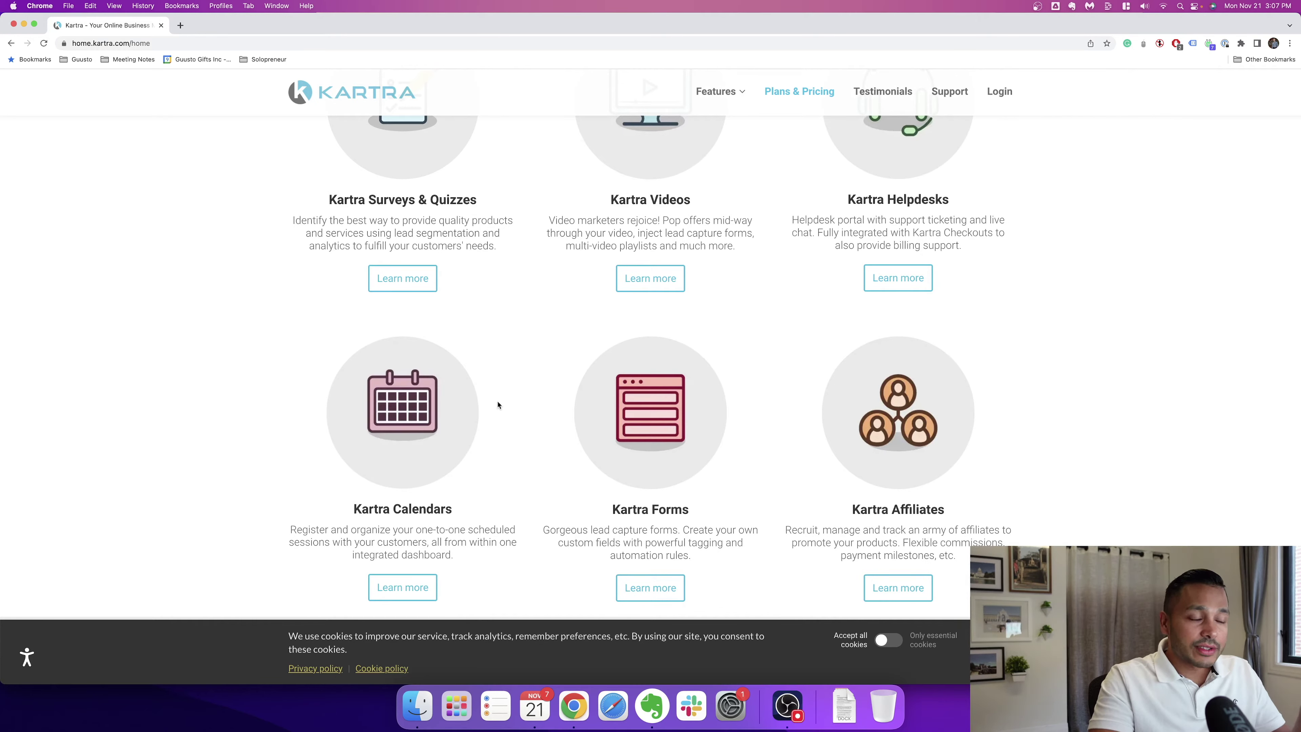
{"action": "scroll", "coordinate": [641, 408], "scroll_direction": "down", "scroll_amount": 3}
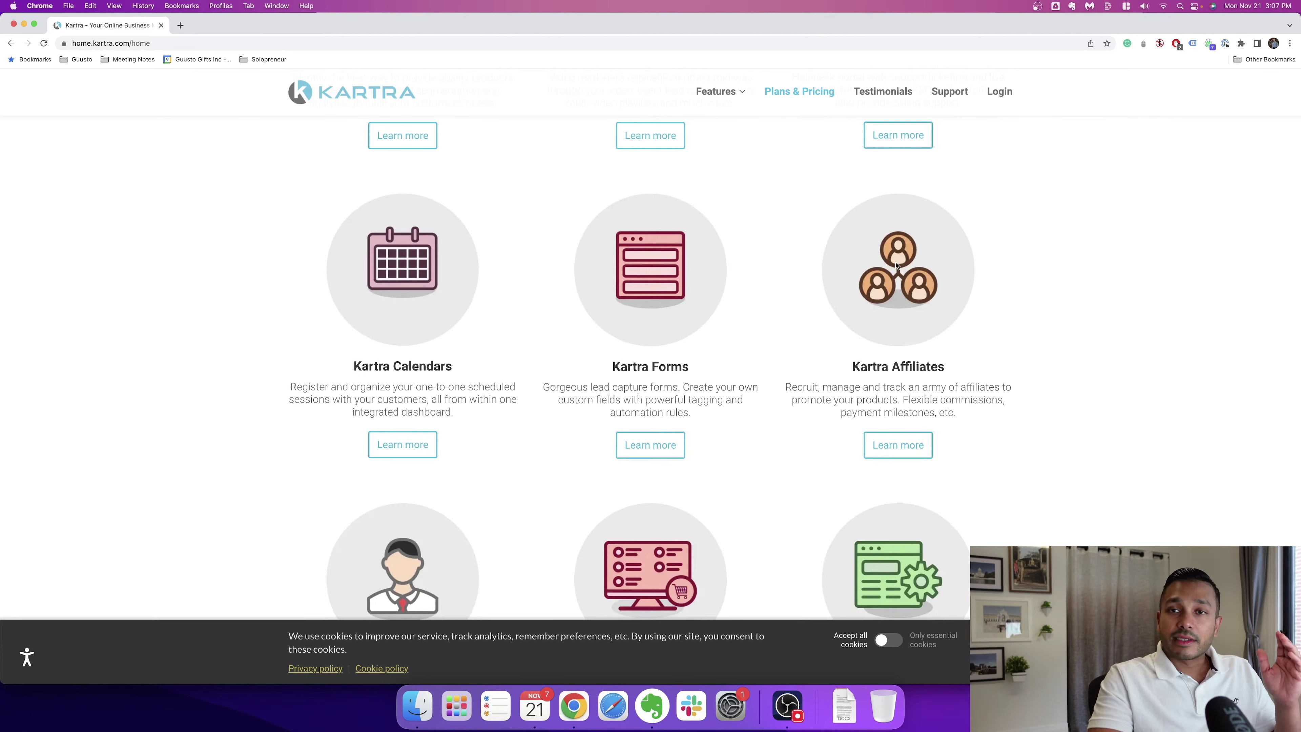
{"action": "scroll", "coordinate": [895, 265], "scroll_direction": "down", "scroll_amount": 3}
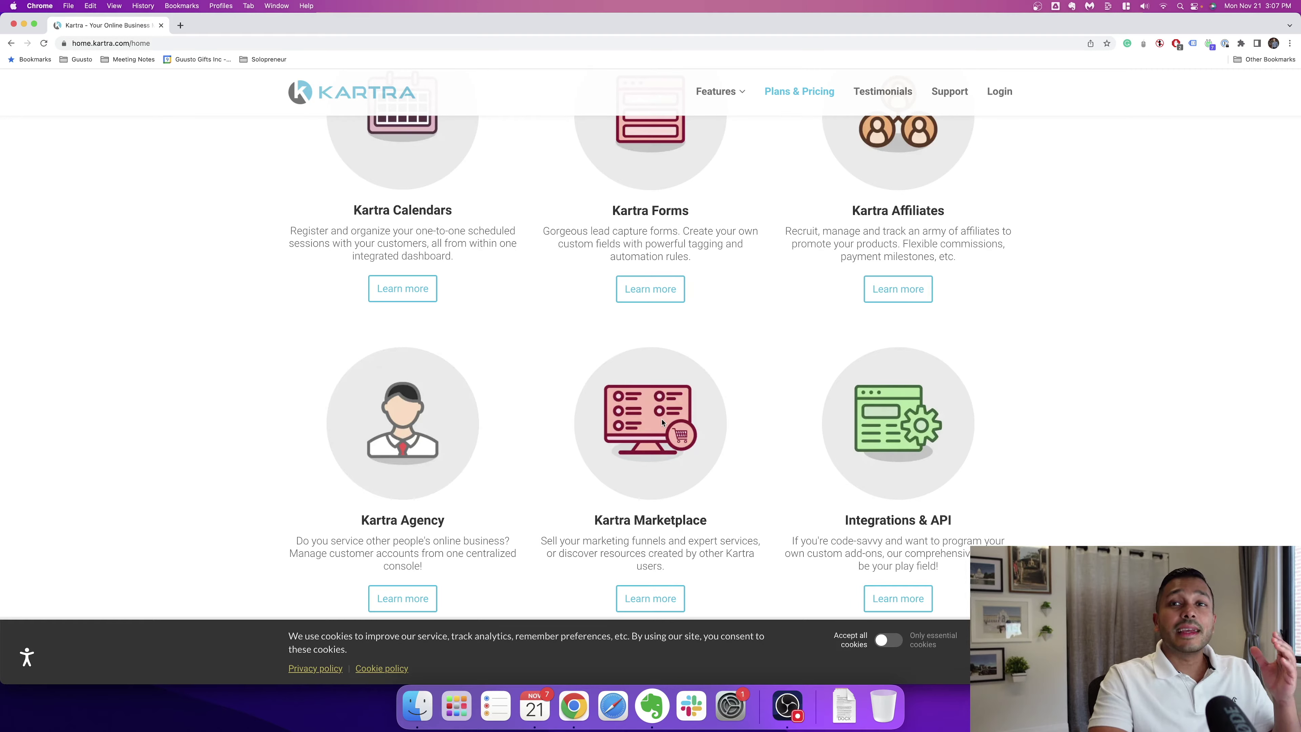
{"action": "scroll", "coordinate": [662, 422], "scroll_direction": "up", "scroll_amount": 15}
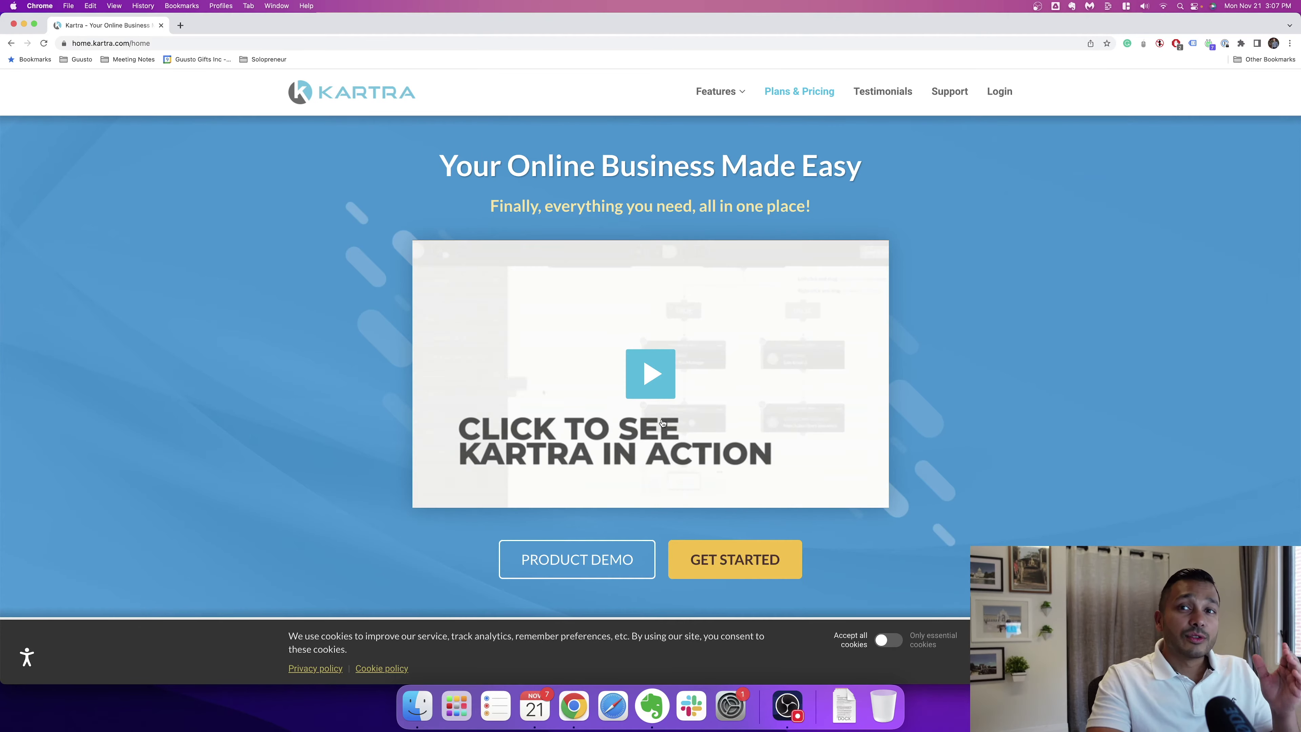
{"action": "mouse_move", "coordinate": [704, 95]}
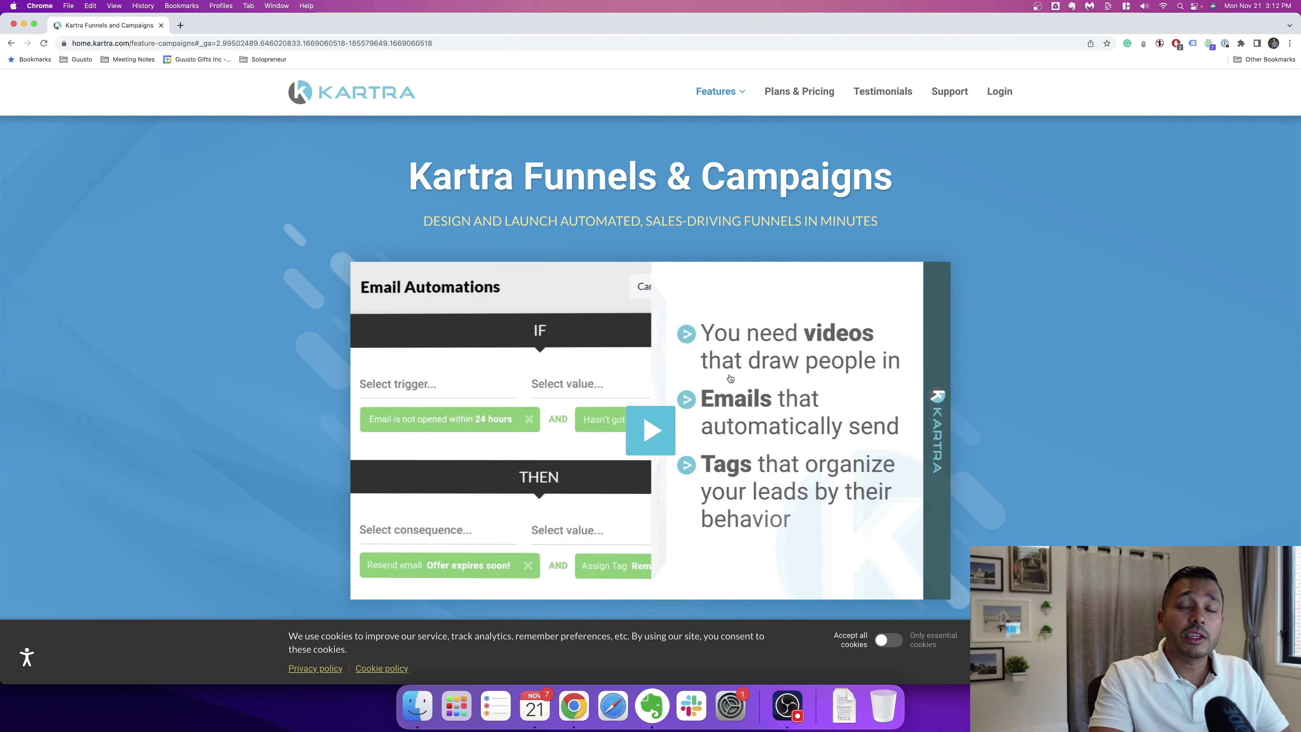
Step: Scroll down the Available campaigns cards past Quick Launch to the MasterClass Campaign
{"action": "scroll", "coordinate": [730, 379], "scroll_direction": "down", "scroll_amount": 8}
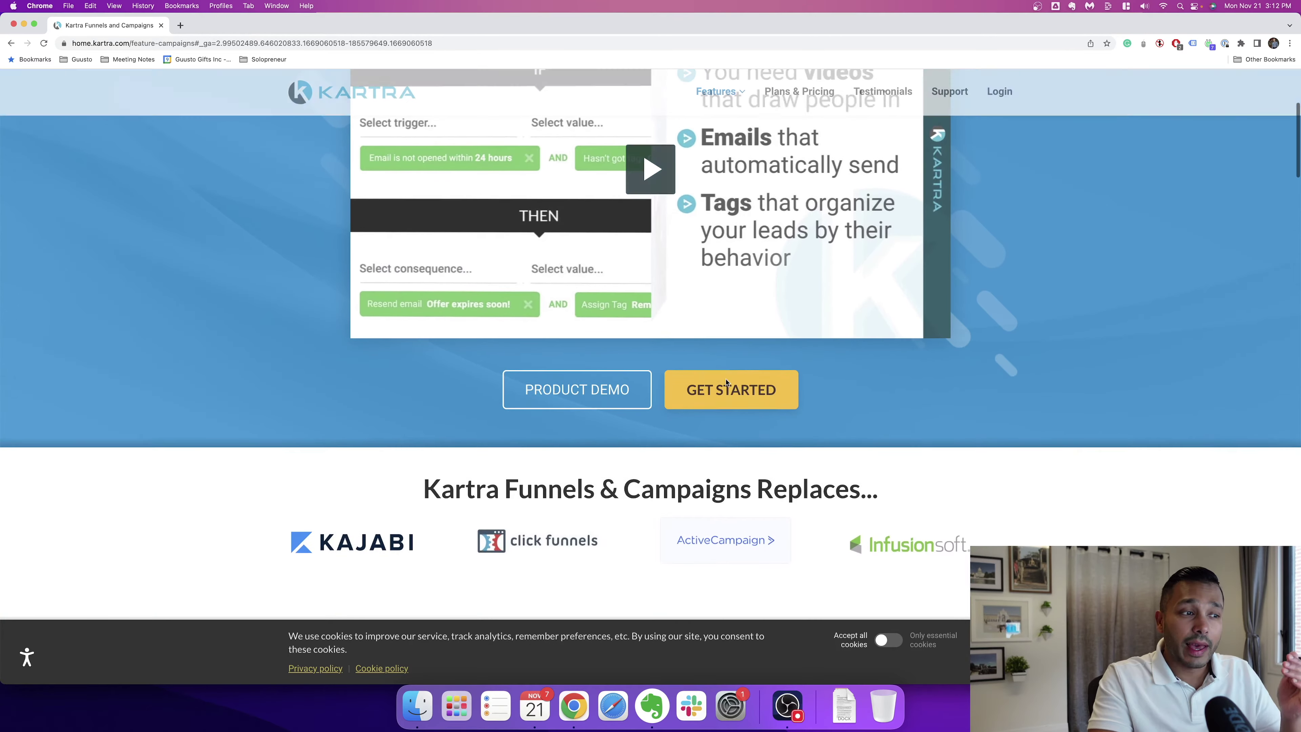
{"action": "scroll", "coordinate": [735, 385], "scroll_direction": "down", "scroll_amount": 4}
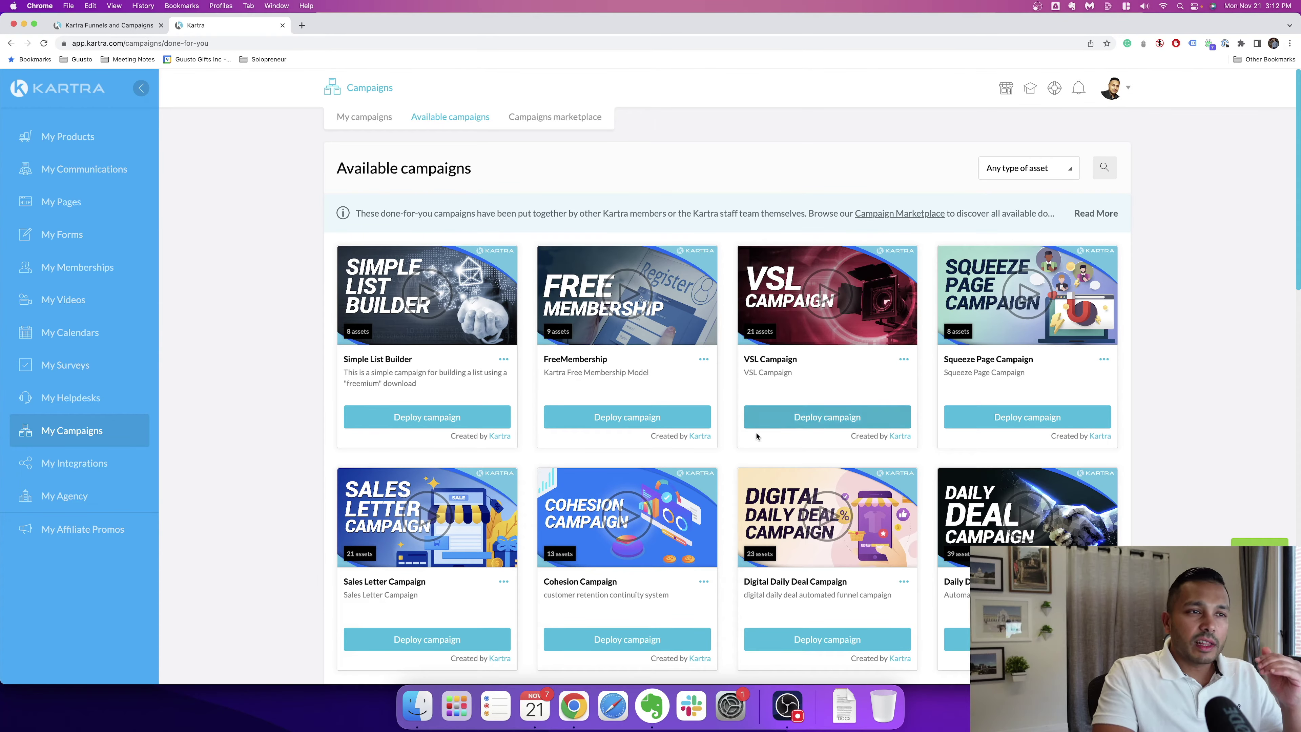
{"action": "scroll", "coordinate": [761, 446], "scroll_direction": "down", "scroll_amount": 1}
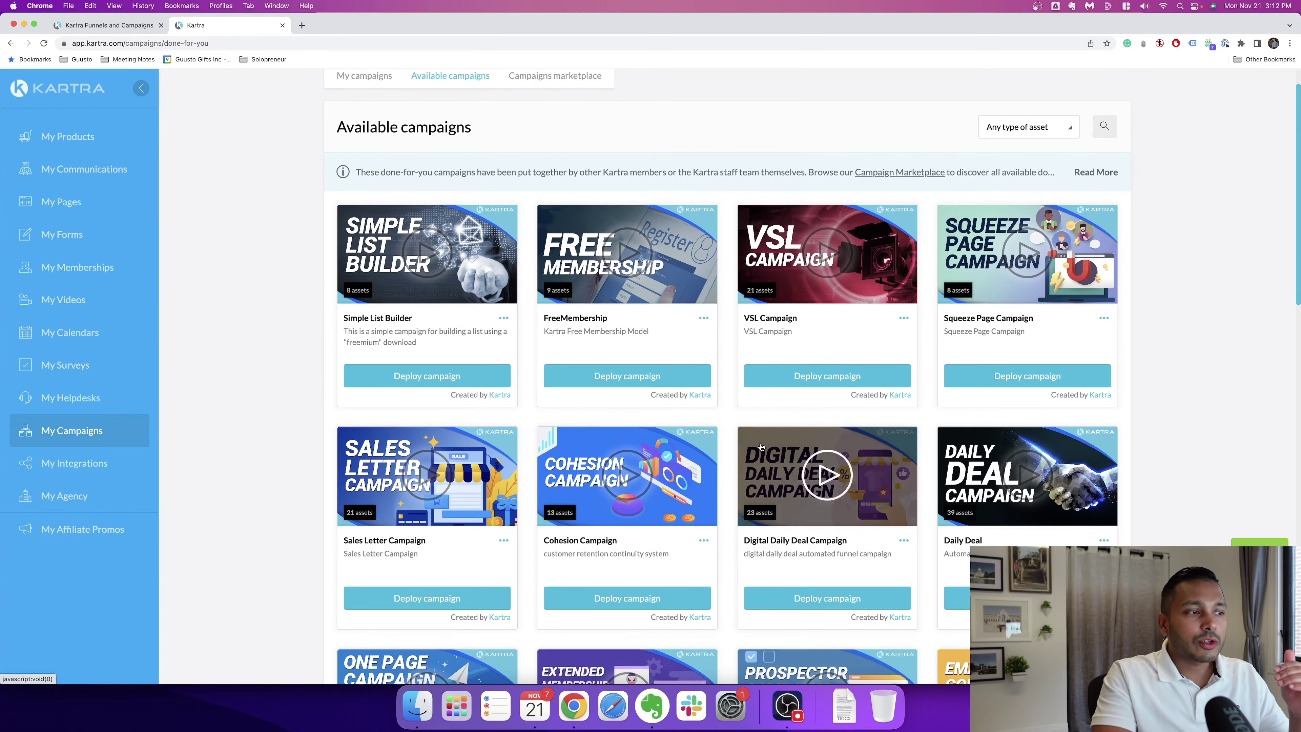
{"action": "scroll", "coordinate": [761, 446], "scroll_direction": "down", "scroll_amount": 8}
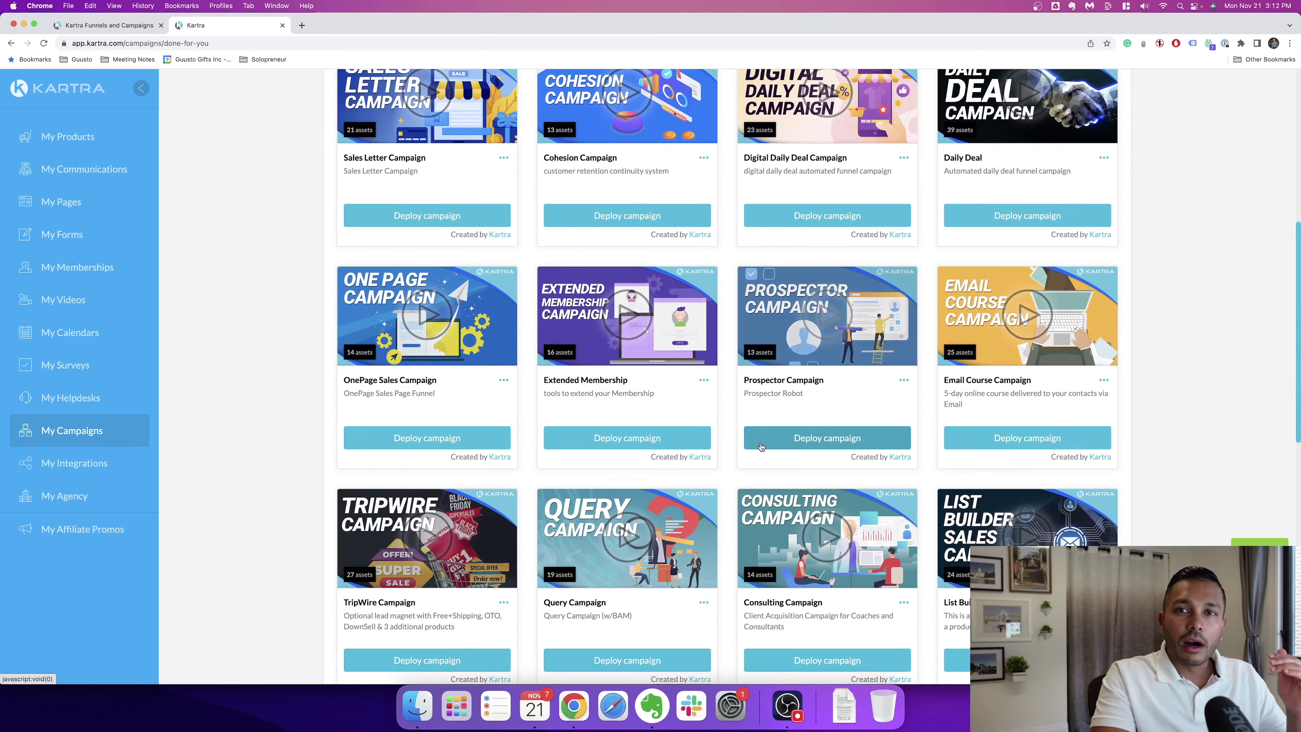
{"action": "scroll", "coordinate": [760, 446], "scroll_direction": "down", "scroll_amount": 2}
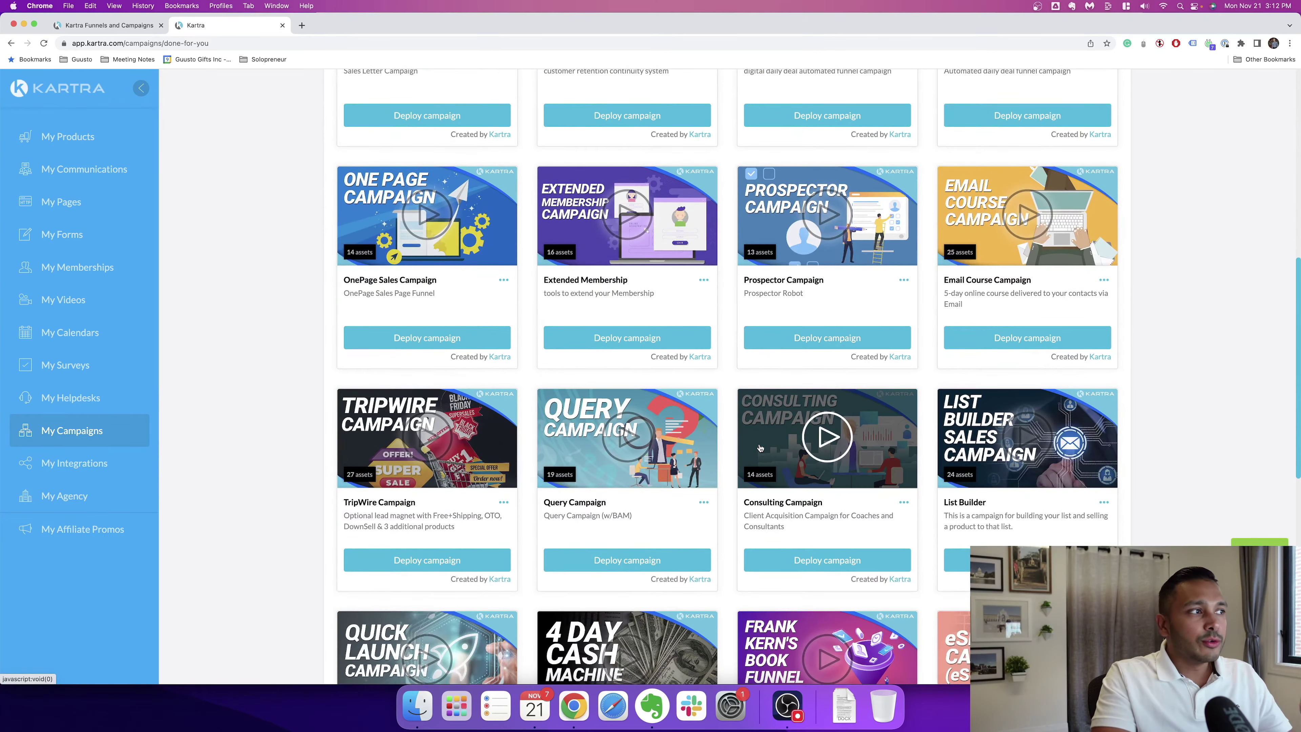
{"action": "scroll", "coordinate": [761, 446], "scroll_direction": "down", "scroll_amount": 3}
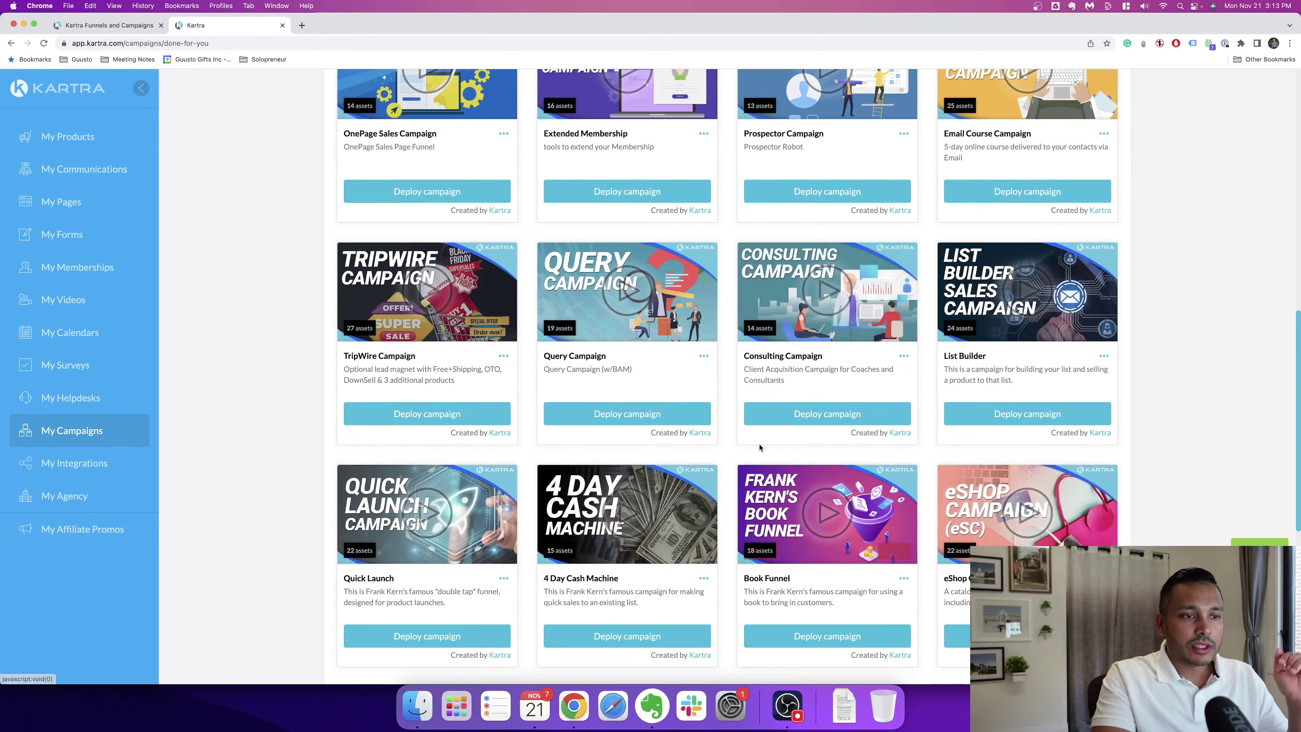
{"action": "scroll", "coordinate": [413, 471], "scroll_direction": "down", "scroll_amount": 7}
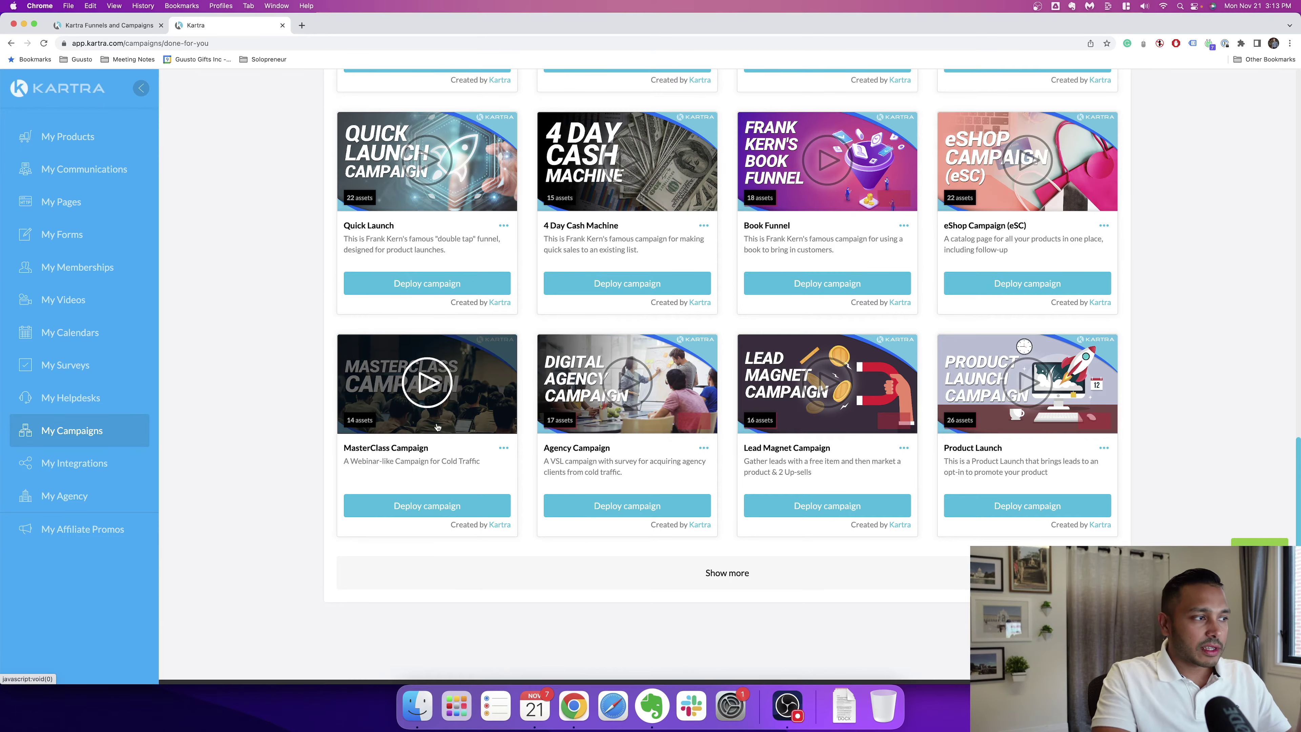
Step: Watch the MasterClass Campaign preview muted, skip ahead to the deploy form part, then close it
{"action": "left_click", "coordinate": [428, 385]}
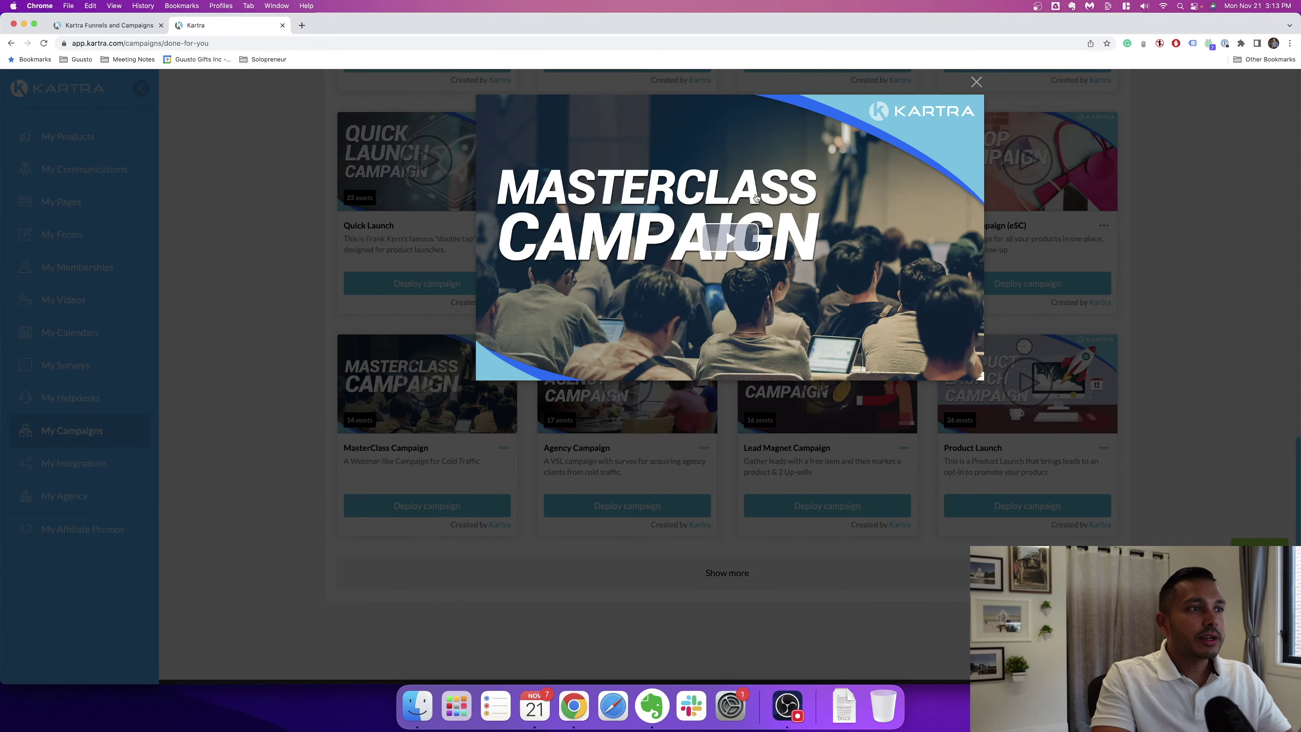
{"action": "left_click", "coordinate": [507, 372]}
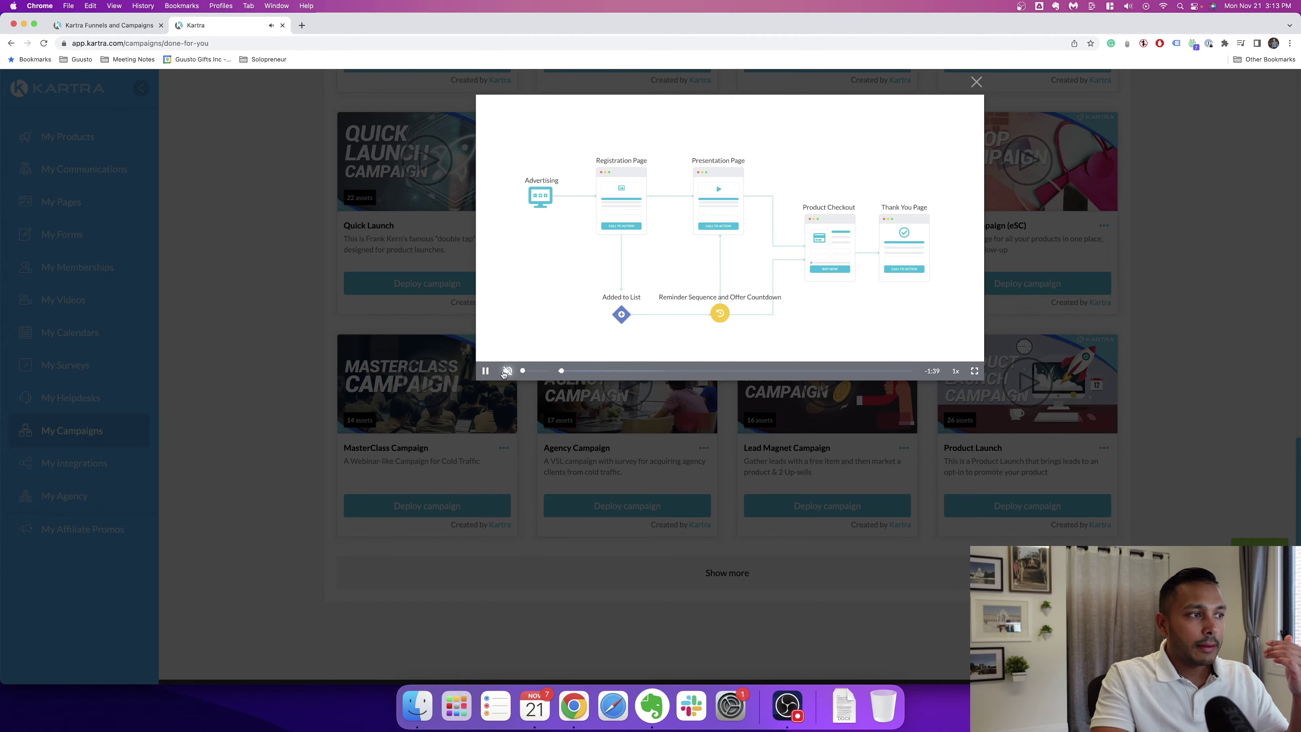
{"action": "left_click", "coordinate": [486, 373]}
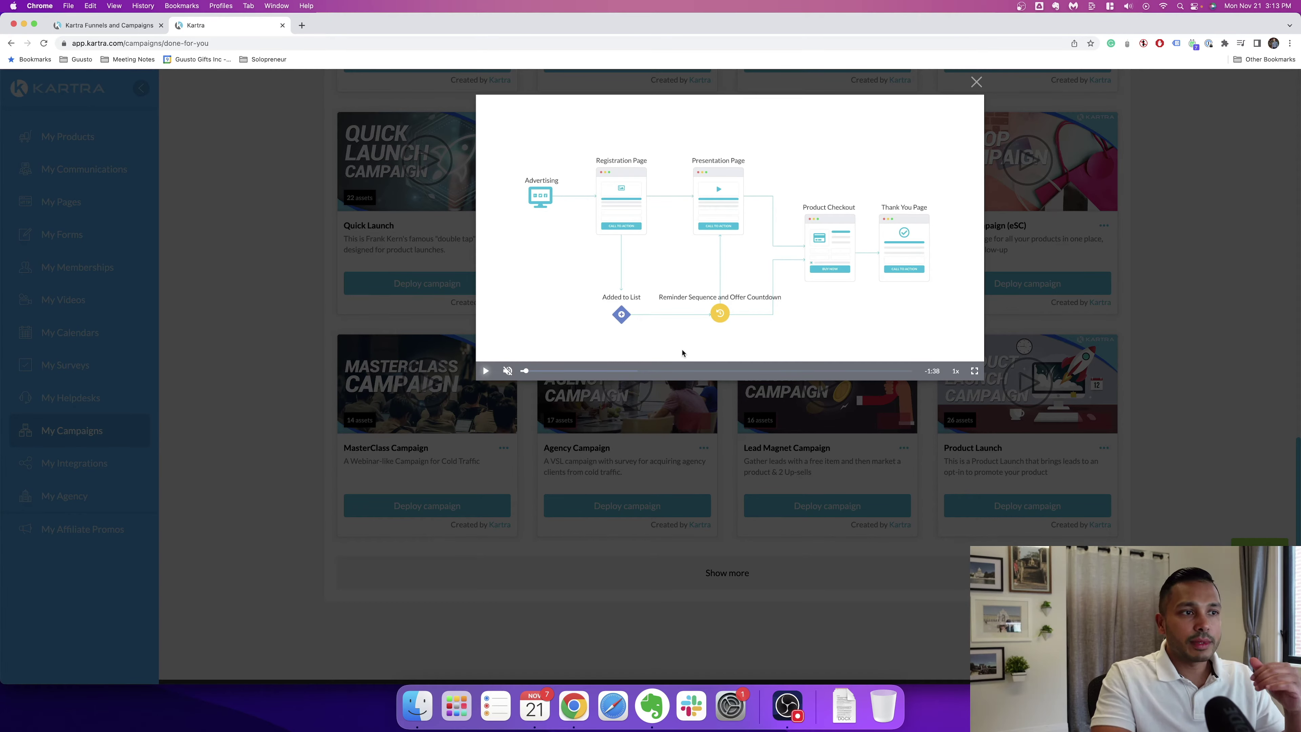
{"action": "left_click_drag", "start_coordinate": [541, 373], "coordinate": [726, 372]}
{"action": "left_click", "coordinate": [754, 373]}
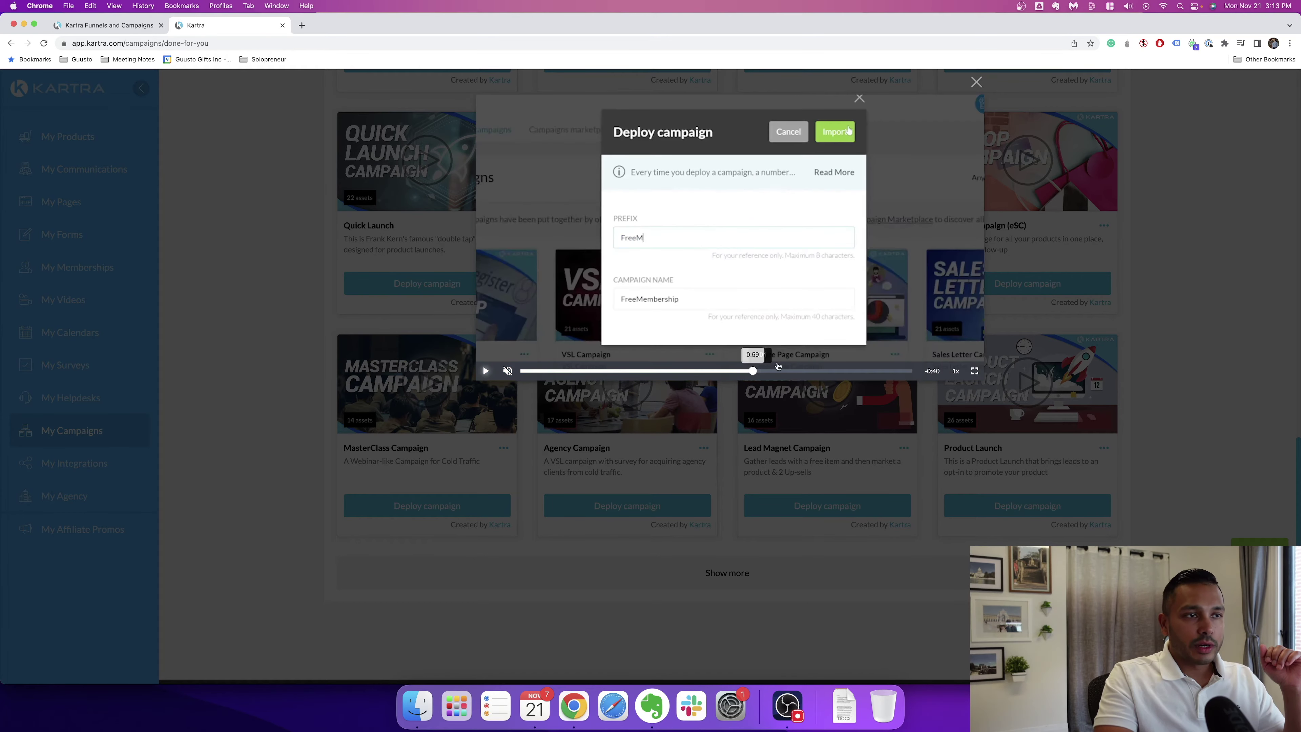
{"action": "left_click", "coordinate": [977, 82]}
Step: Deploy the MasterClass Campaign with the name prefix 'testing'
{"action": "left_click", "coordinate": [437, 506]}
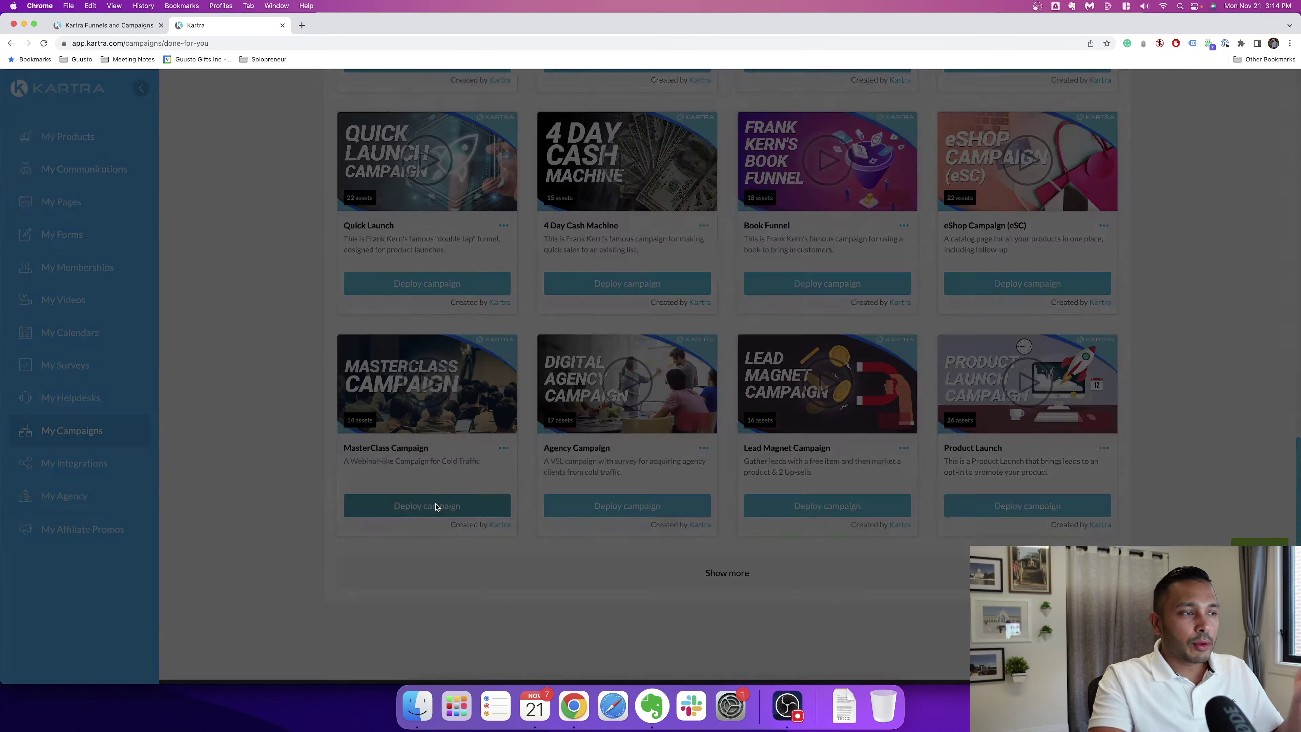
{"action": "type", "text": "test"}
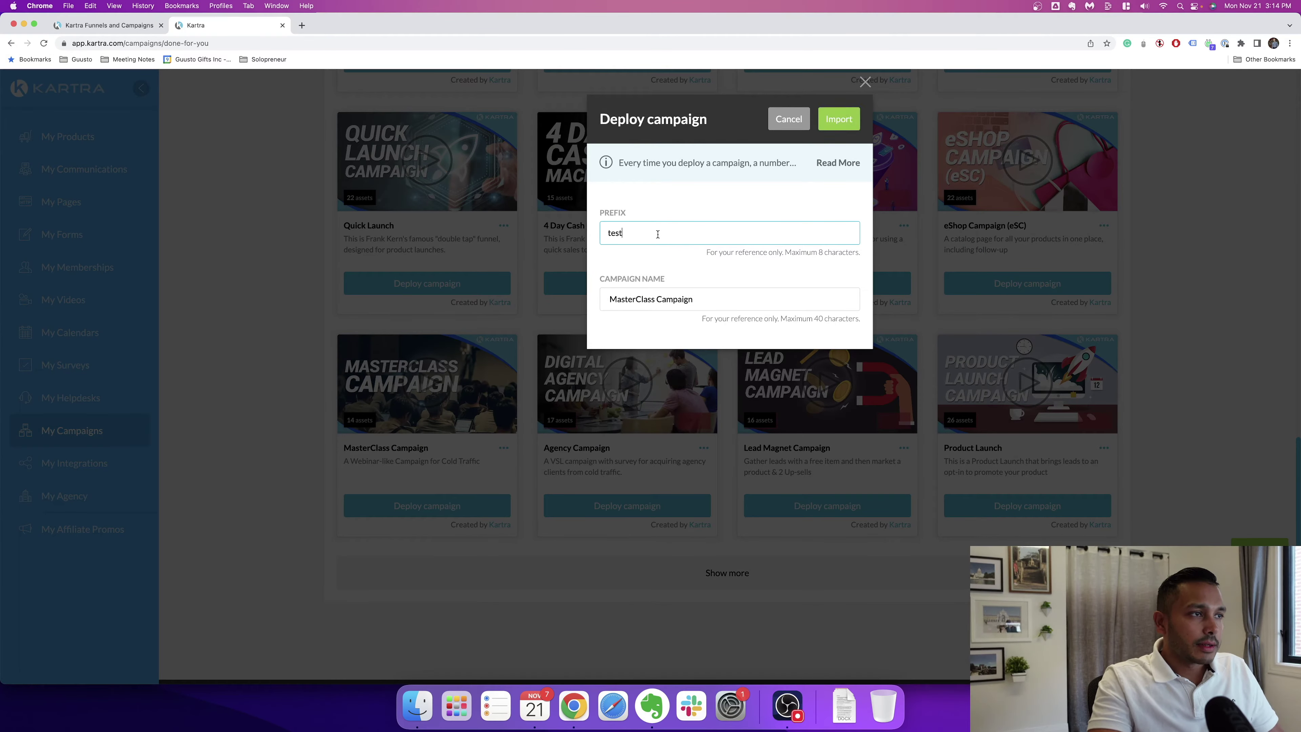
{"action": "type", "text": "ing"}
{"action": "key", "text": "Return"}
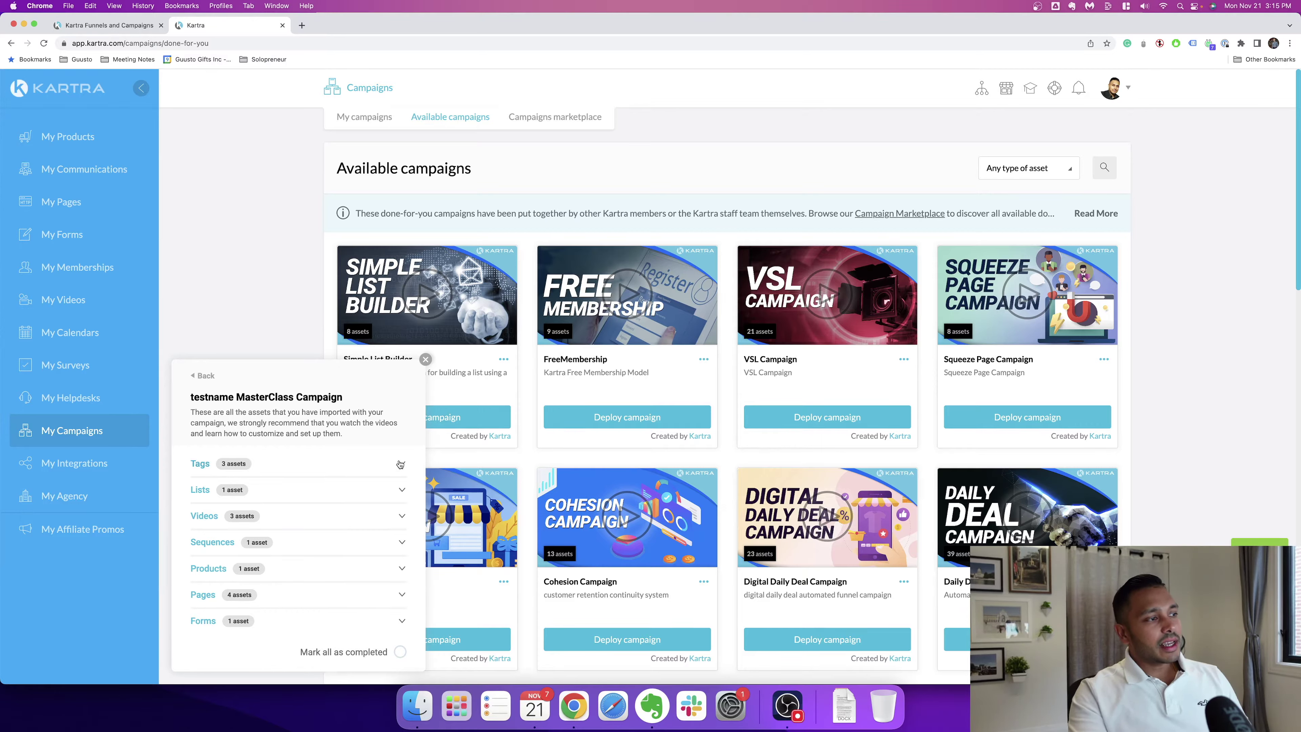
Step: Expand the imported tags, lists, videos, sequences, products, pages and forms, then close the assets panel
{"action": "left_click", "coordinate": [401, 463]}
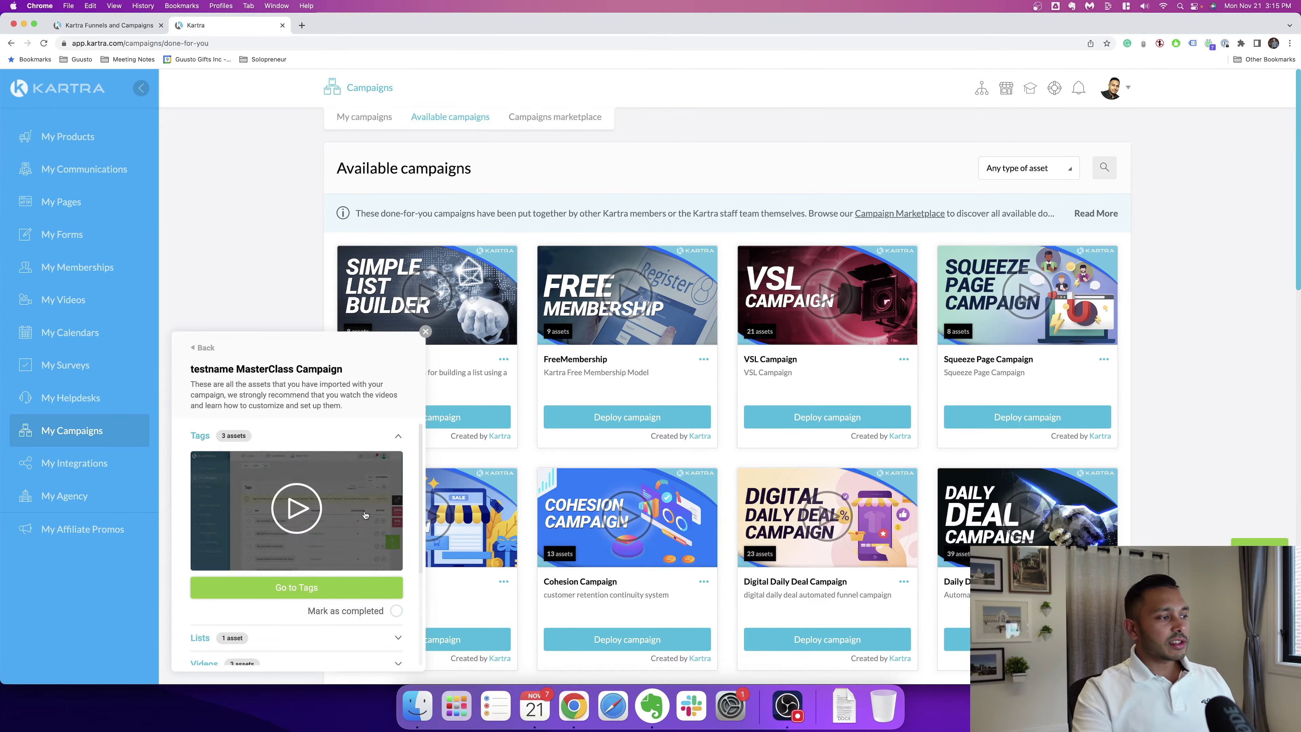
{"action": "scroll", "coordinate": [401, 472], "scroll_direction": "down", "scroll_amount": 3}
{"action": "left_click", "coordinate": [384, 534]}
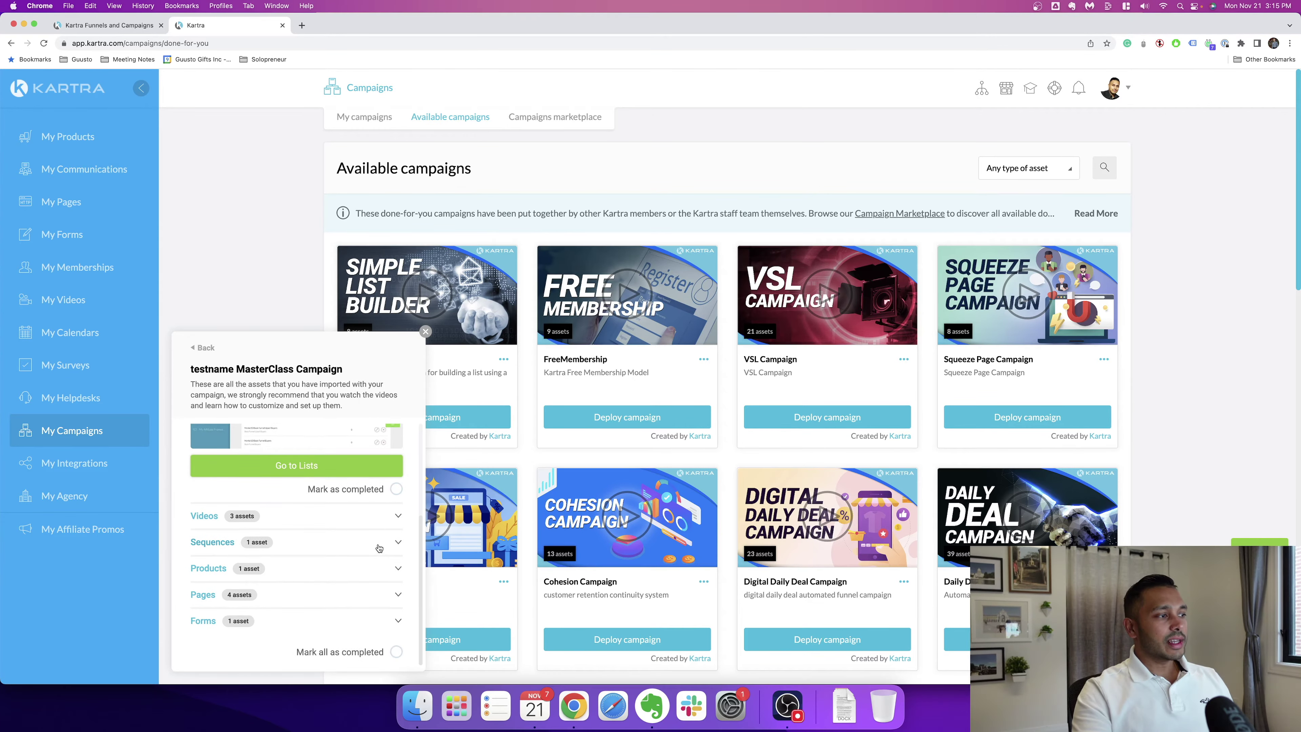
{"action": "left_click", "coordinate": [398, 518]}
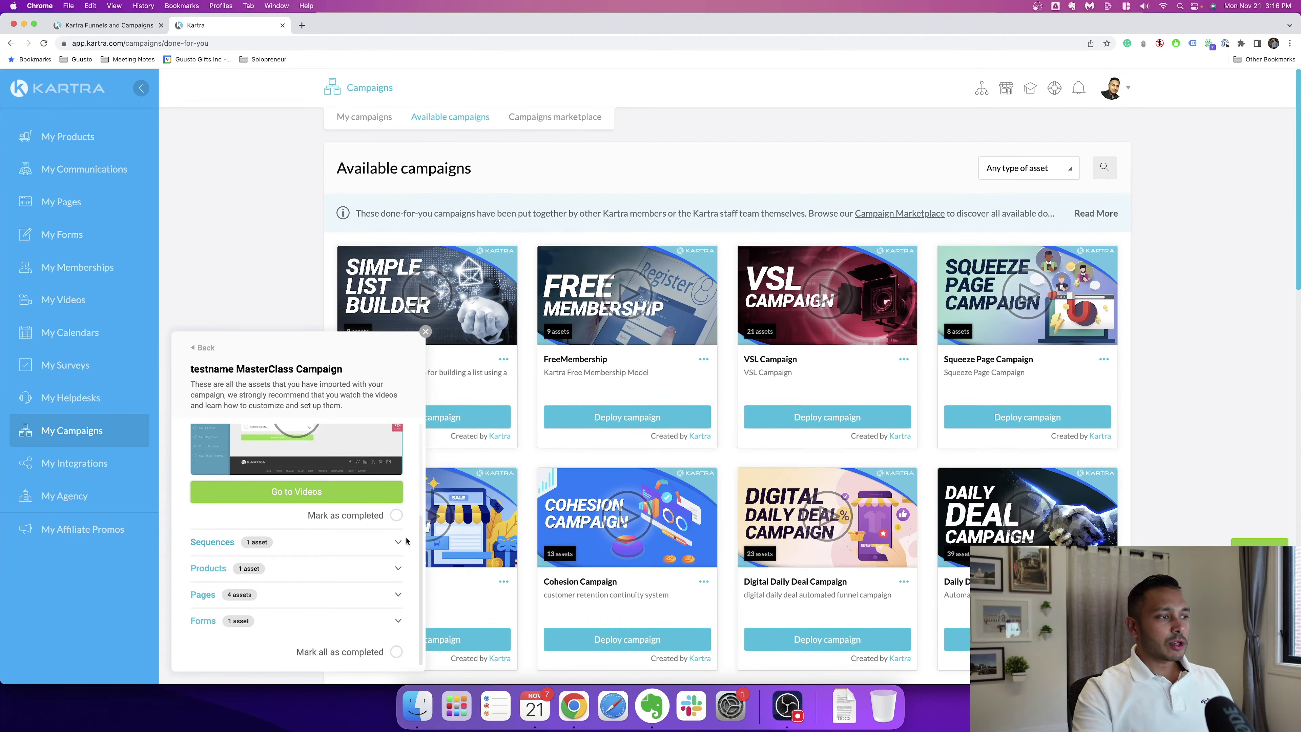
{"action": "left_click", "coordinate": [399, 541]}
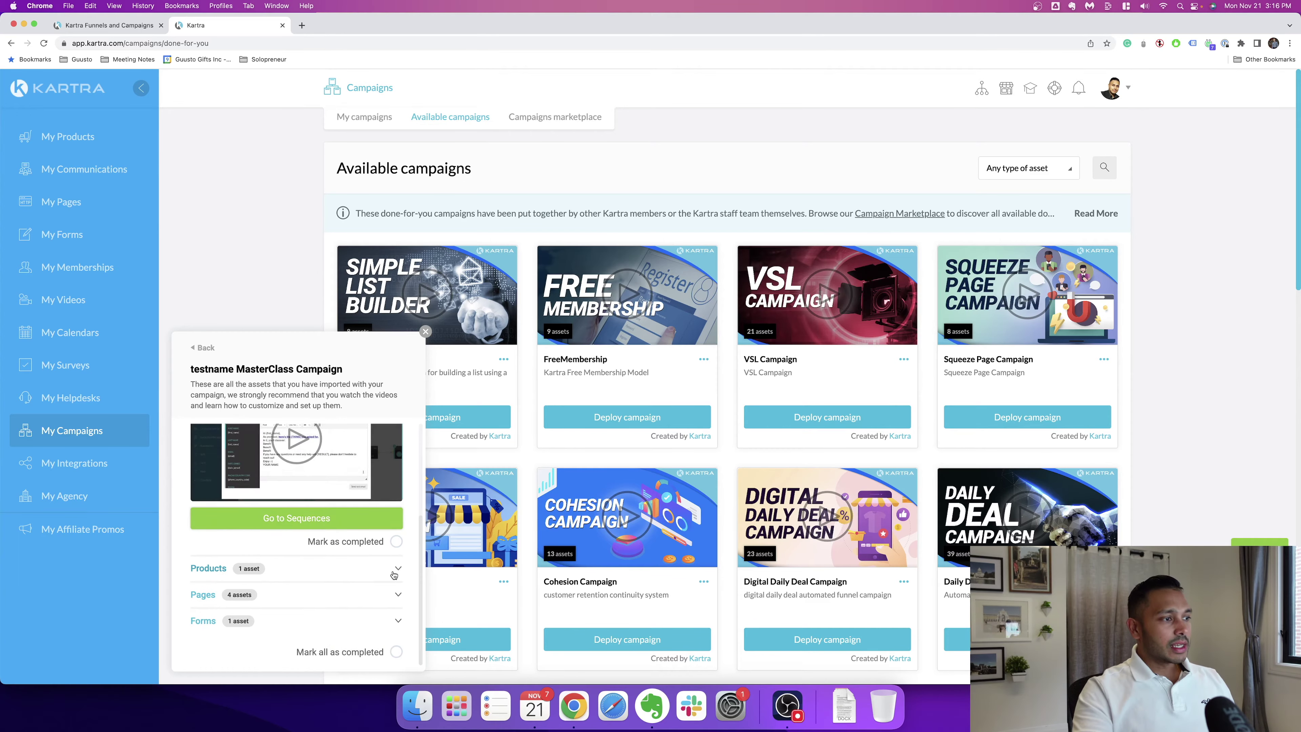
{"action": "left_click", "coordinate": [398, 569]}
{"action": "left_click", "coordinate": [398, 592]}
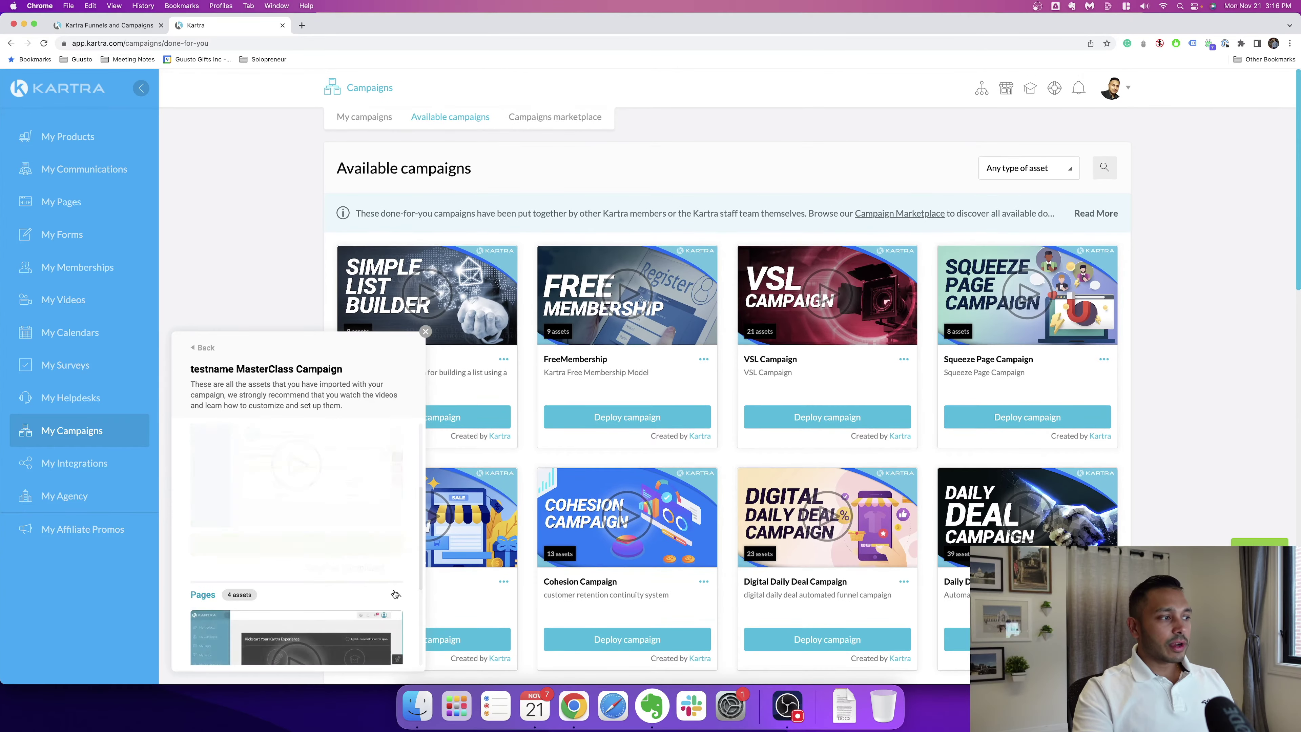
{"action": "left_click", "coordinate": [398, 622]}
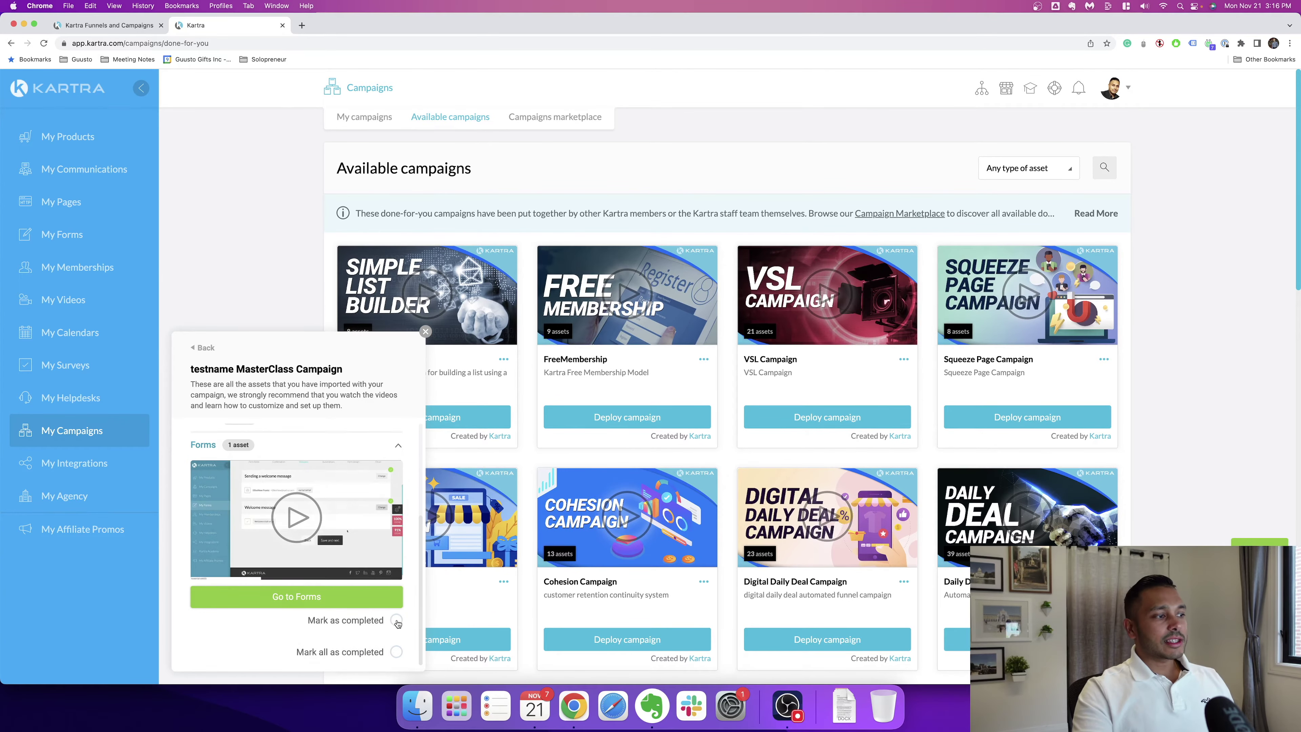
{"action": "left_click", "coordinate": [424, 333]}
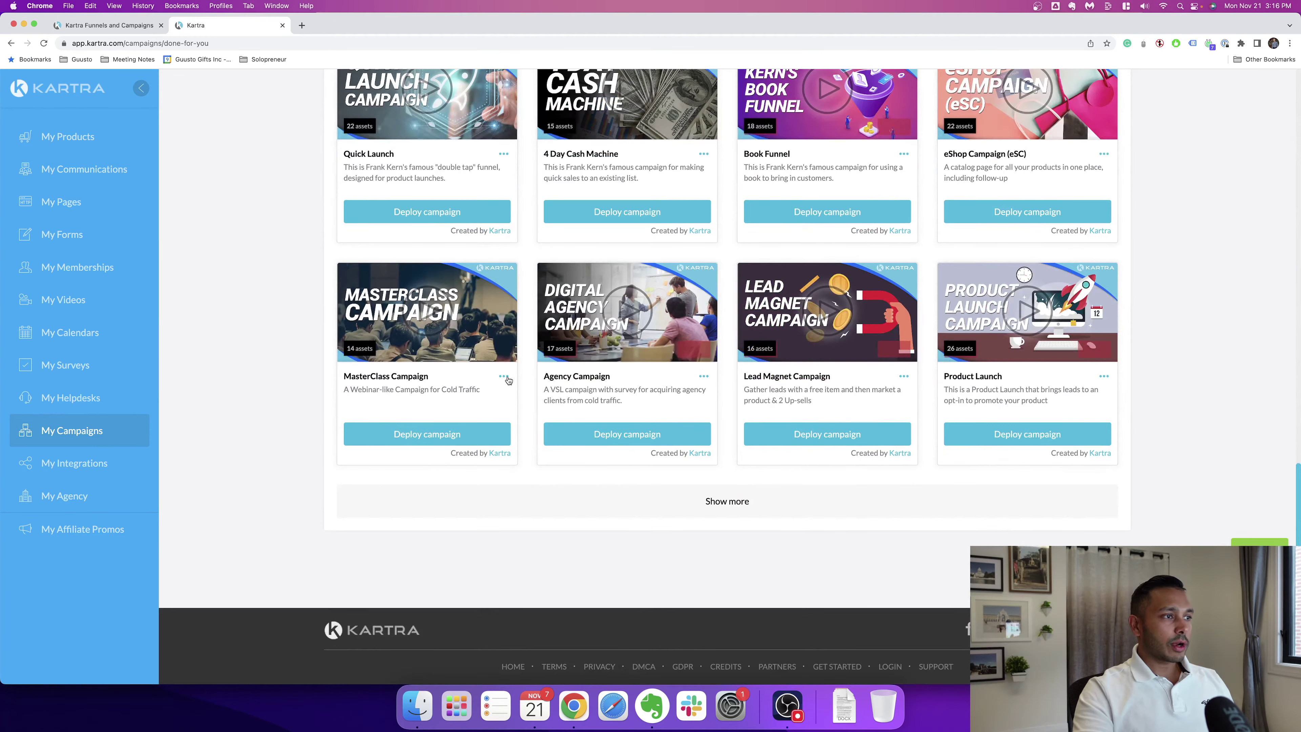
Step: Review the MasterClass Campaign's asset list, then go to its imported pages
{"action": "left_click", "coordinate": [503, 376]}
{"action": "left_click", "coordinate": [564, 380]}
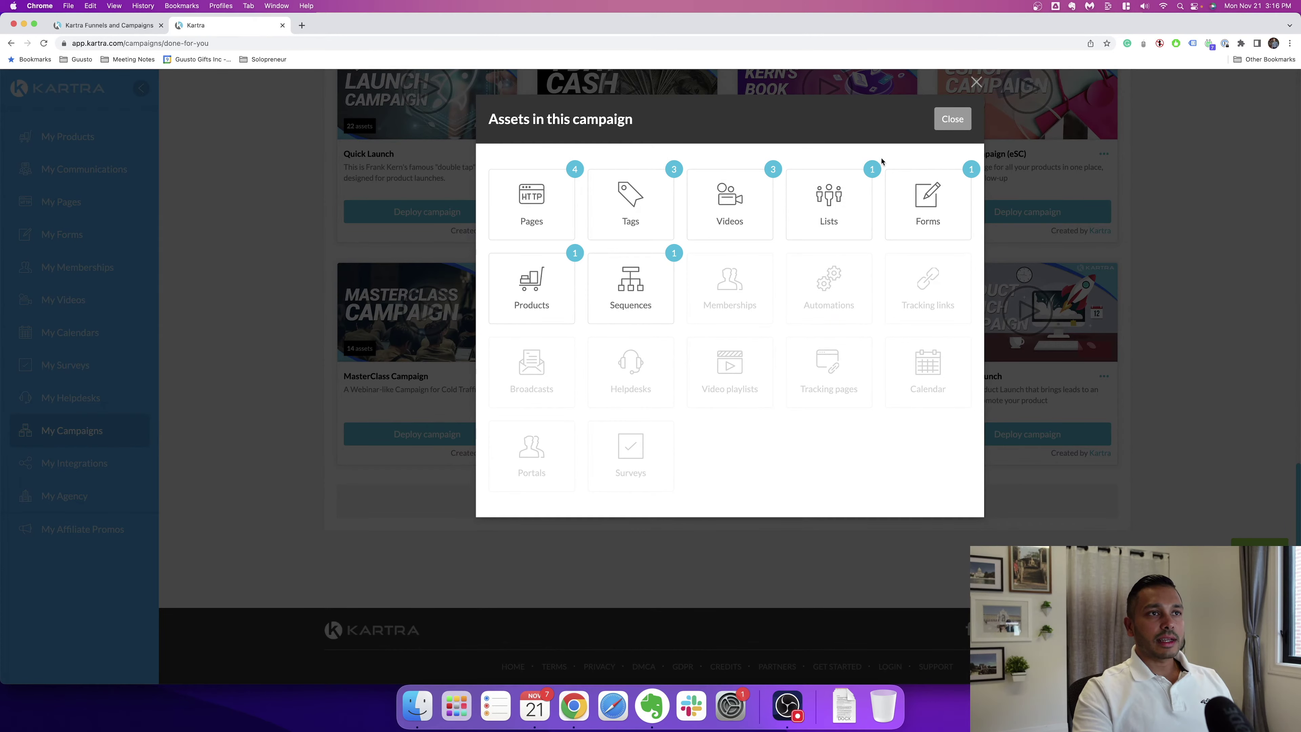
{"action": "left_click", "coordinate": [952, 119]}
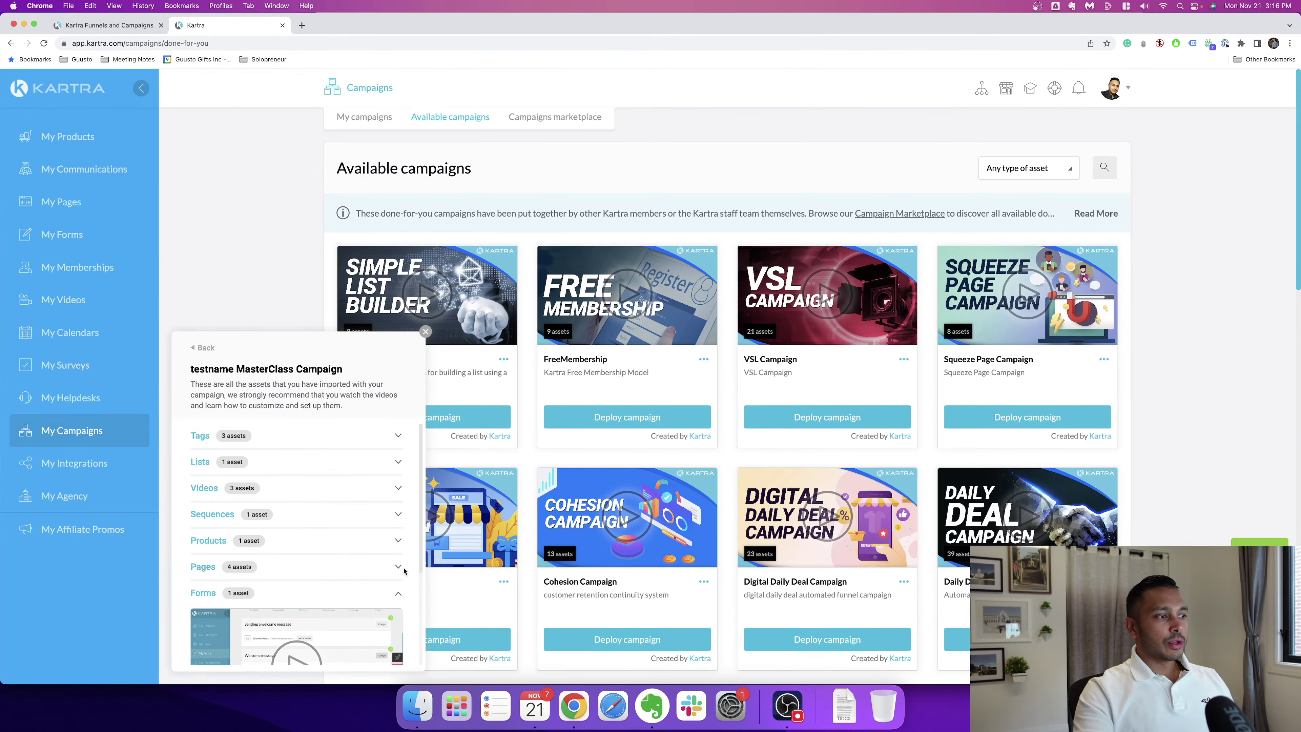
{"action": "left_click", "coordinate": [397, 568]}
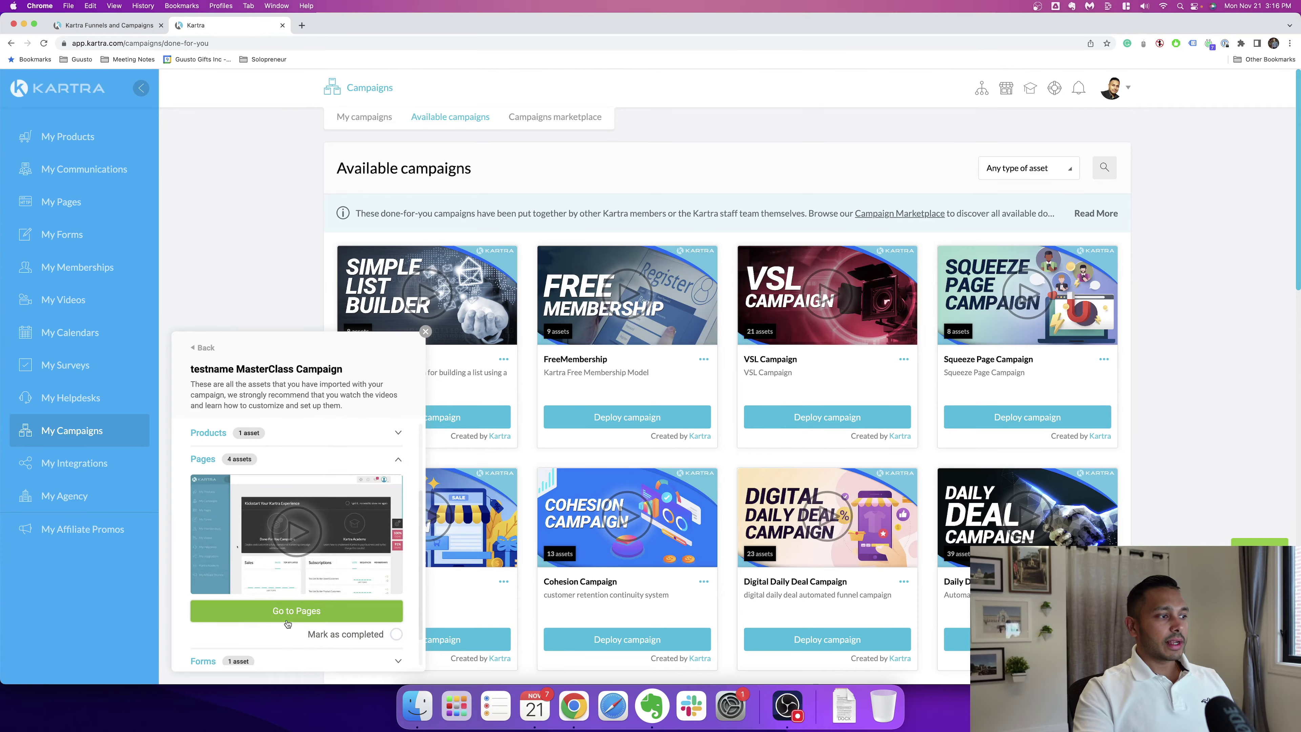
{"action": "left_click", "coordinate": [287, 621]}
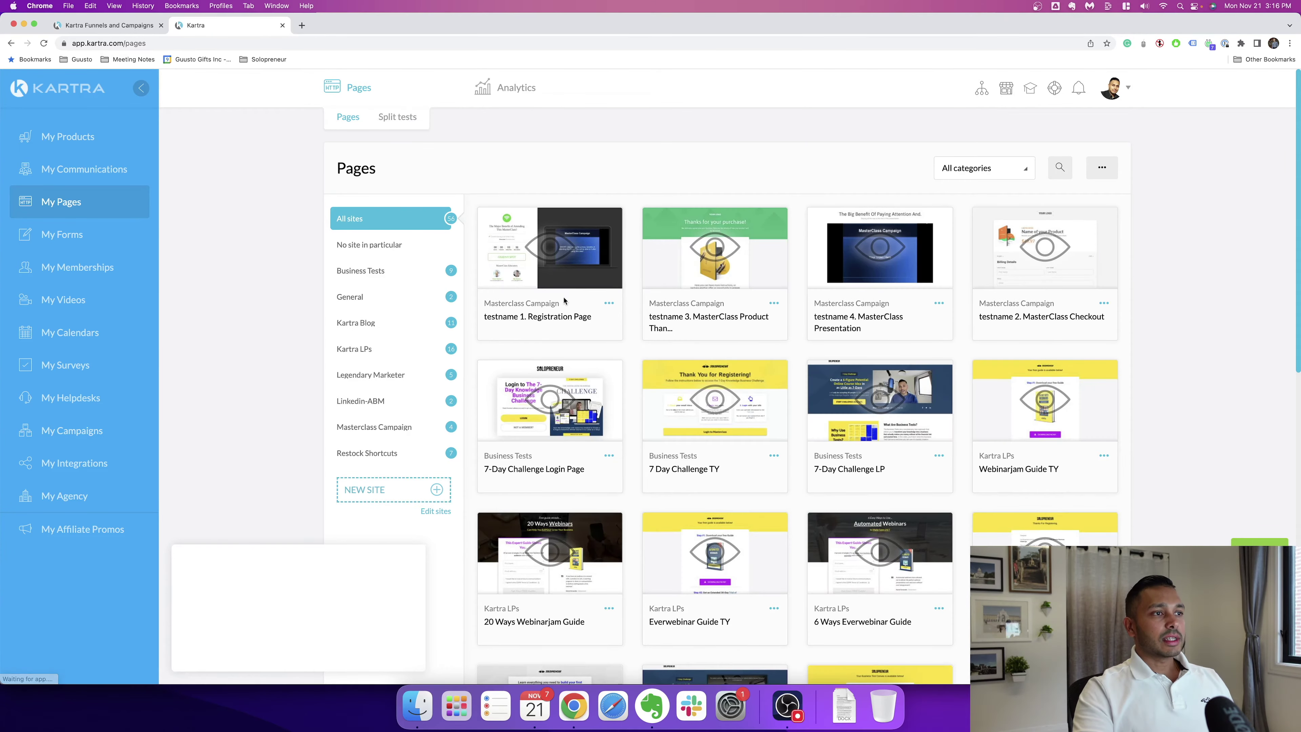
Step: Open the Registration Page's edit settings, cancel without changes, and return to My Campaigns
{"action": "left_click", "coordinate": [608, 303]}
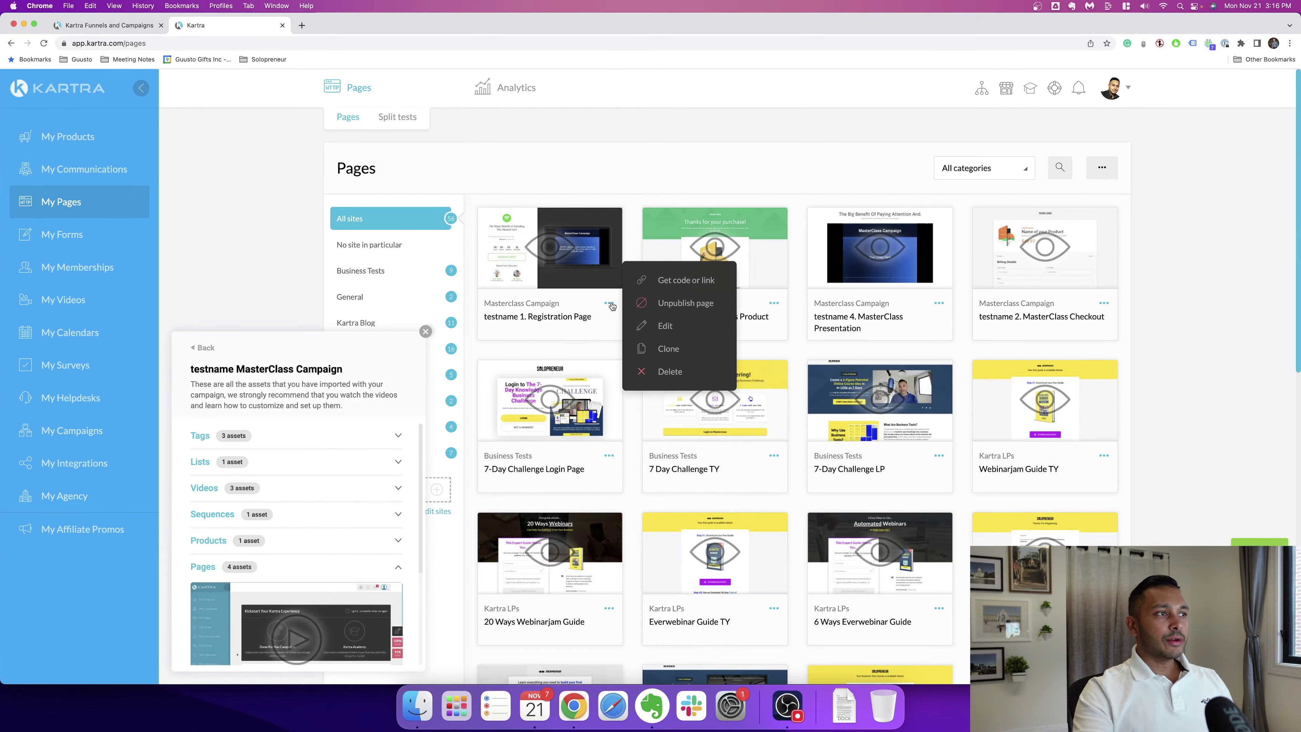
{"action": "left_click", "coordinate": [665, 326]}
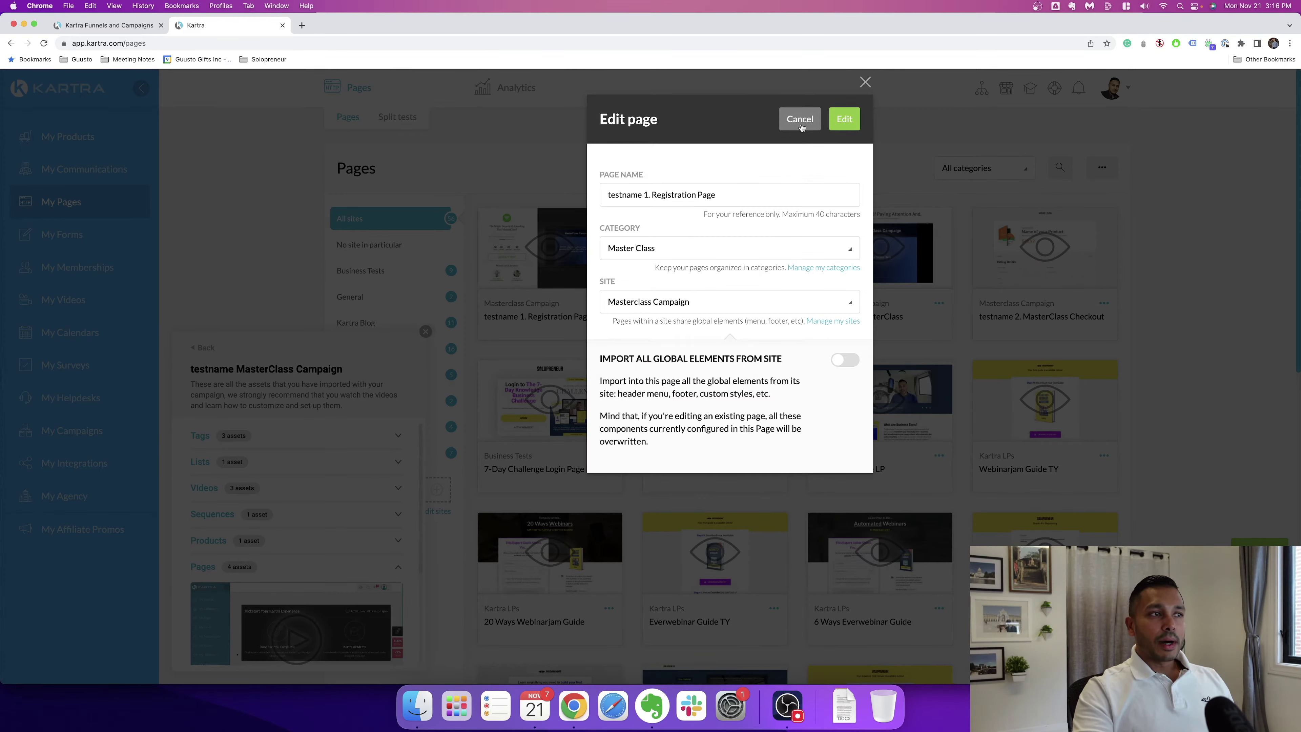
{"action": "left_click", "coordinate": [801, 124]}
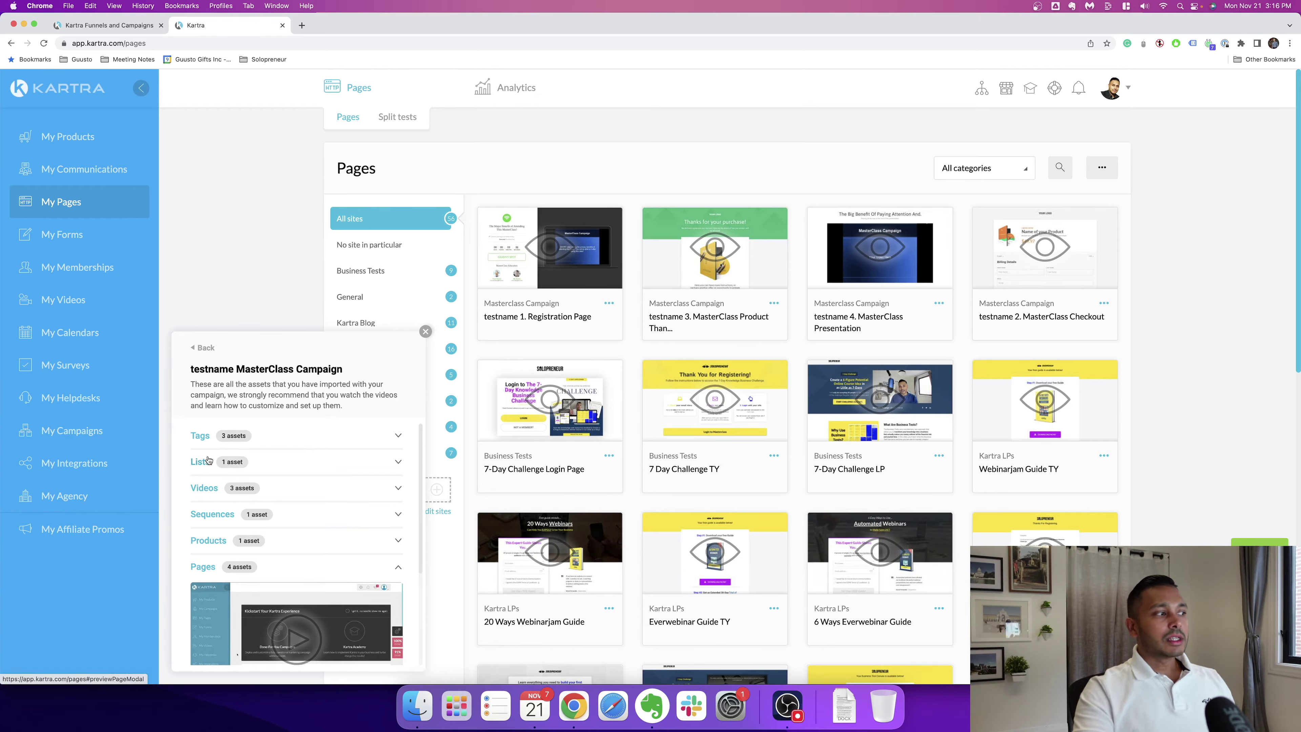
{"action": "left_click", "coordinate": [67, 436]}
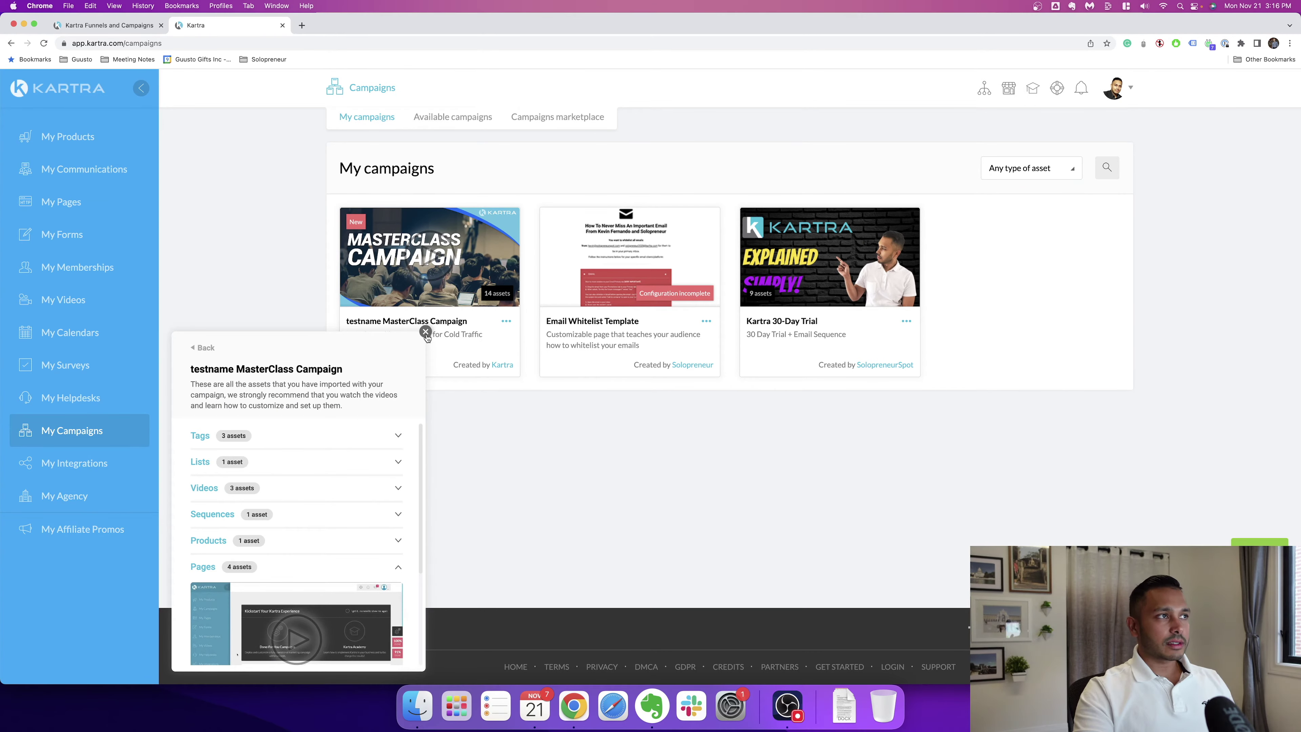
Step: Close the assets panel and scroll through Available campaigns down to Product Launch
{"action": "left_click", "coordinate": [425, 331]}
{"action": "left_click", "coordinate": [452, 120]}
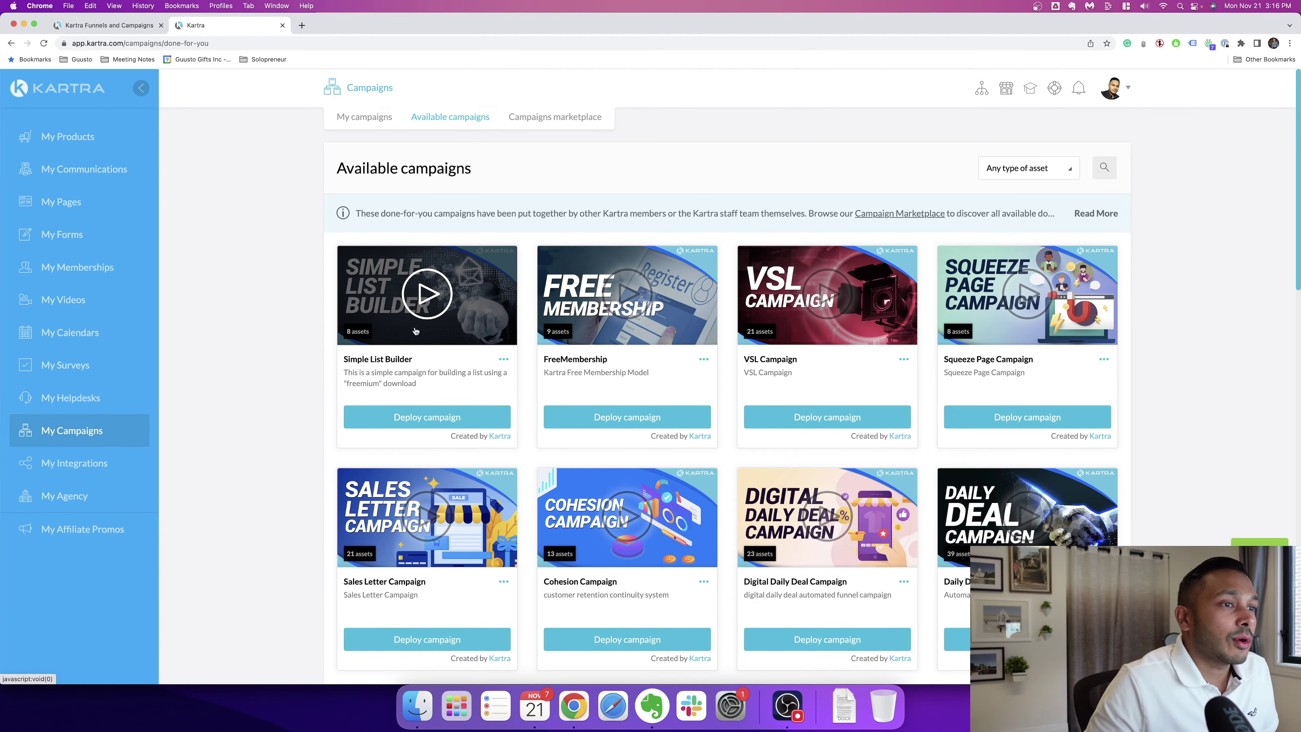
{"action": "scroll", "coordinate": [776, 553], "scroll_direction": "down", "scroll_amount": 3}
{"action": "scroll", "coordinate": [776, 553], "scroll_direction": "down", "scroll_amount": 15}
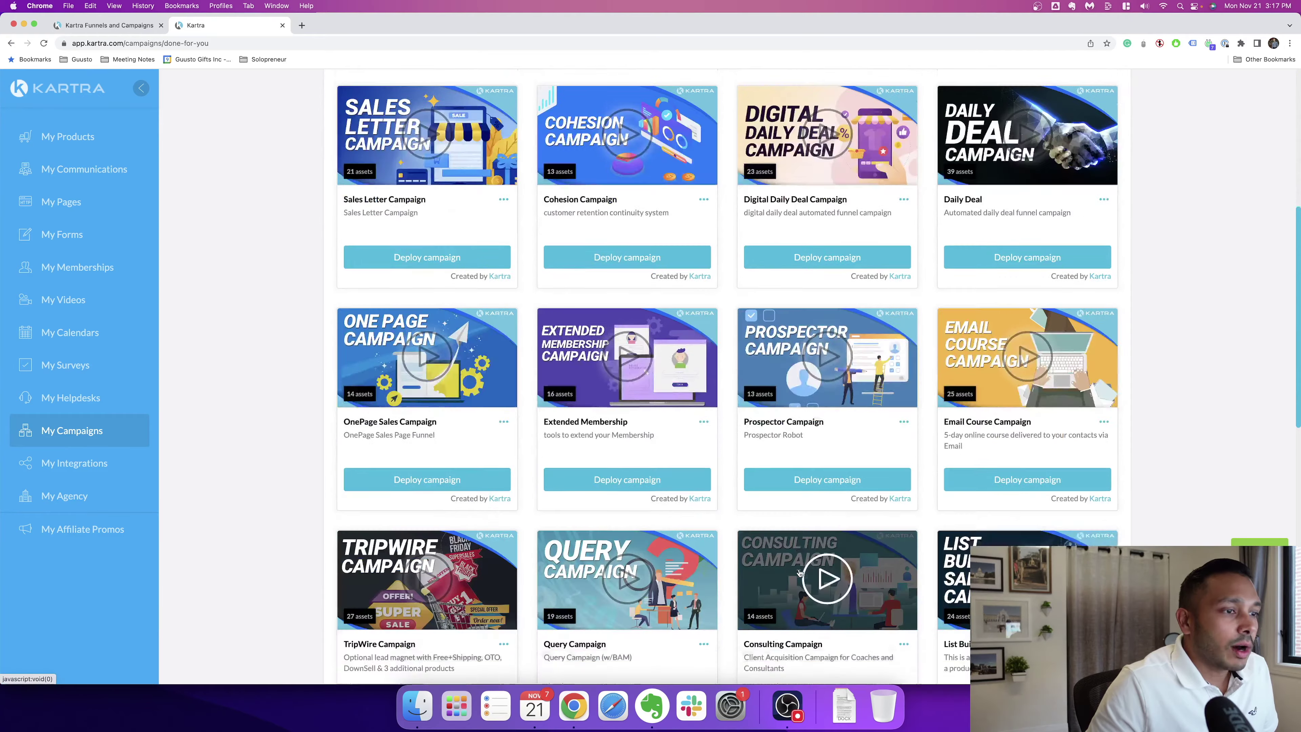
{"action": "scroll", "coordinate": [845, 562], "scroll_direction": "down", "scroll_amount": 5}
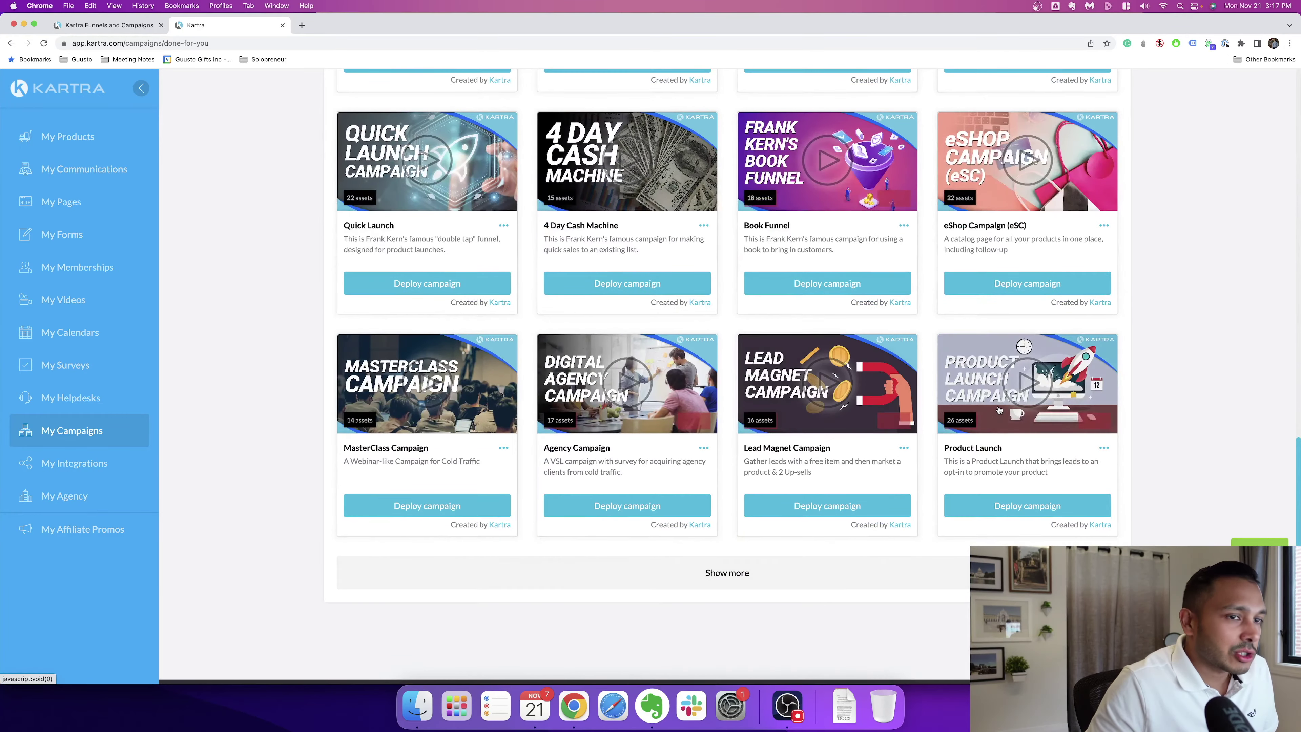
{"action": "left_click", "coordinate": [1103, 448]}
{"action": "left_click", "coordinate": [1158, 445]}
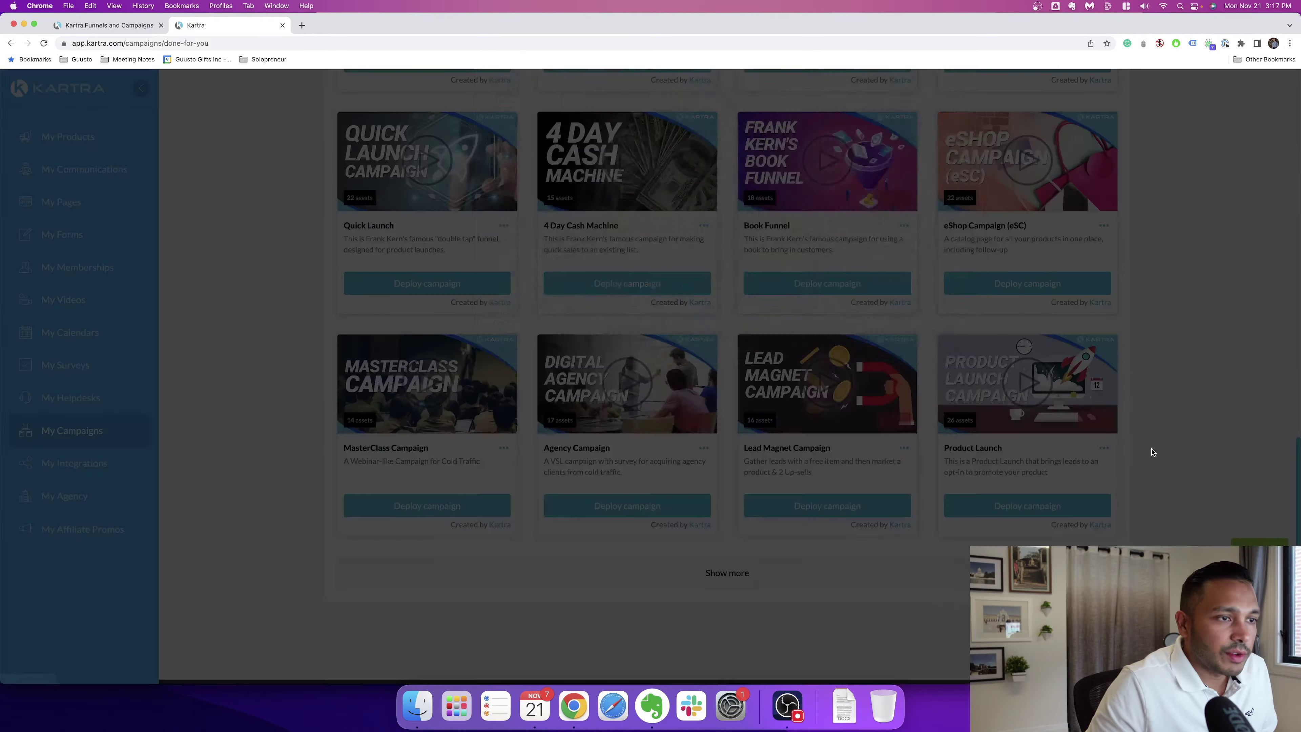
{"action": "left_click", "coordinate": [953, 118]}
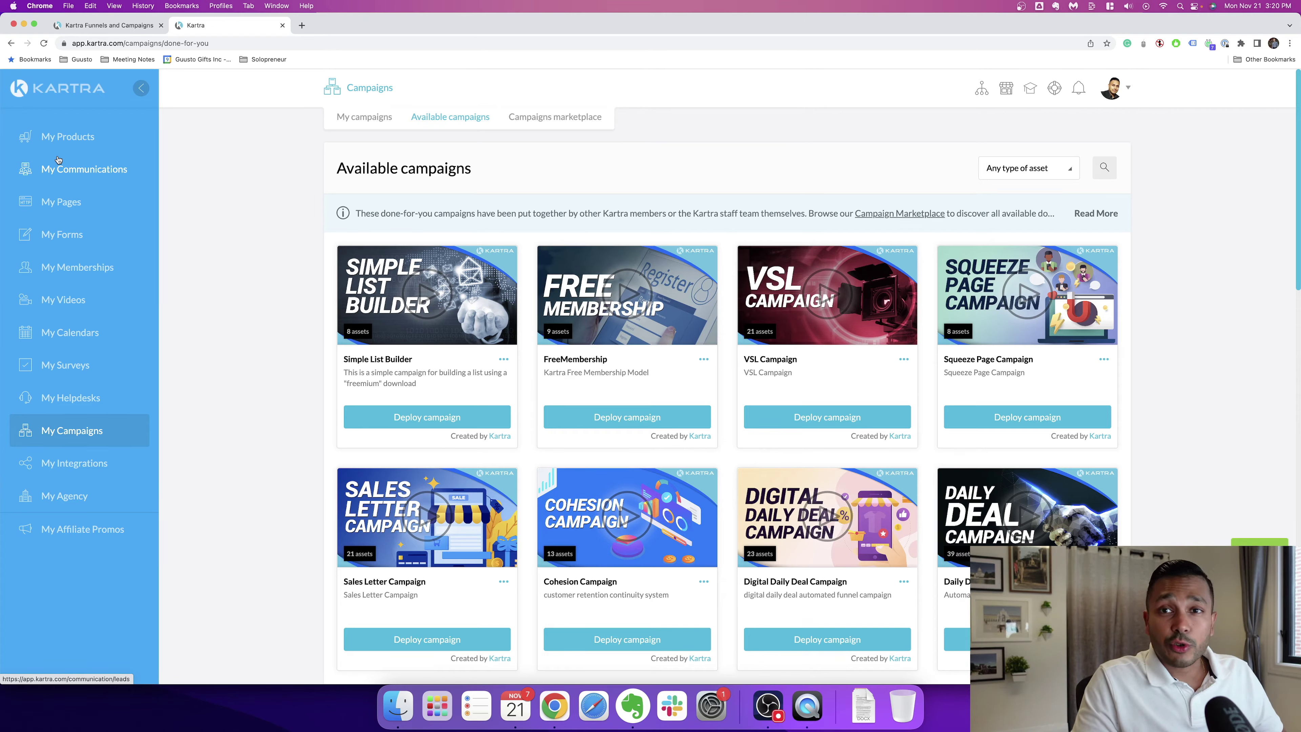
Step: In My Products, edit the 7-Day Knowledge Business Challenge and save its basic info to reach Pricing
{"action": "left_click", "coordinate": [61, 139]}
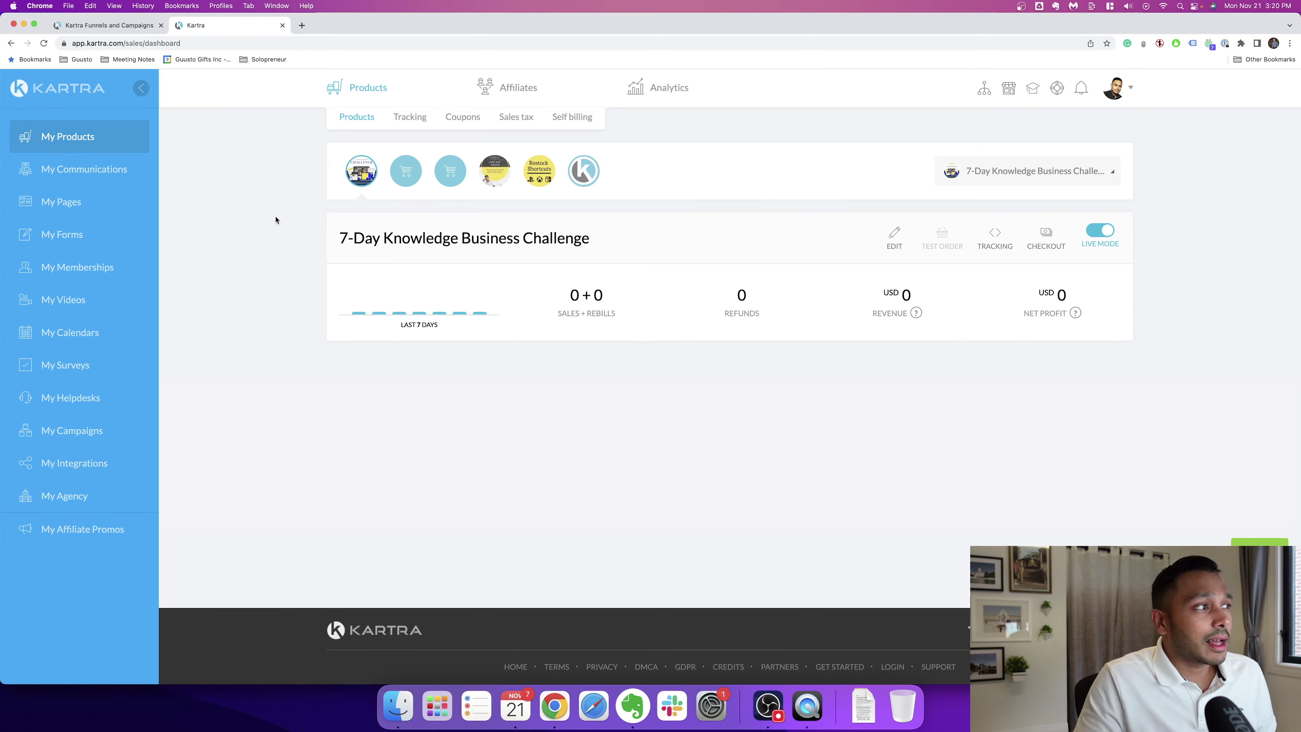
{"action": "left_click", "coordinate": [578, 182]}
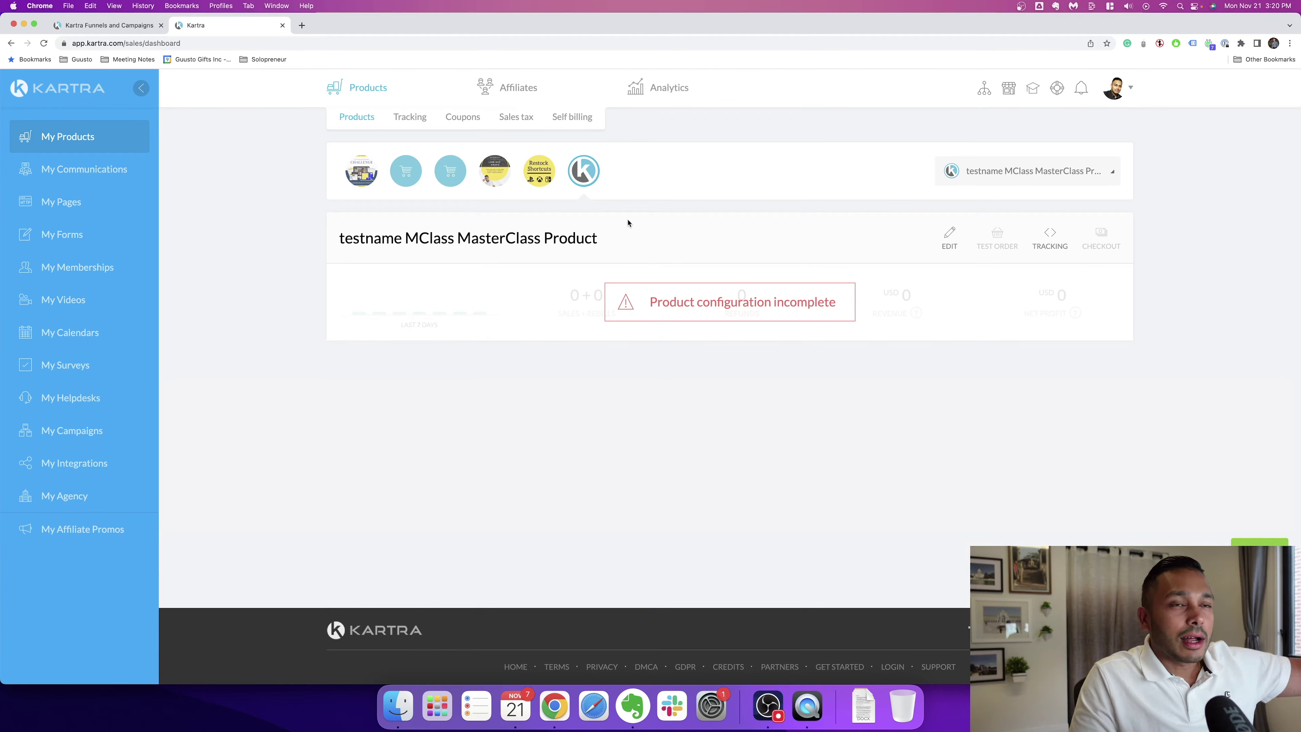
{"action": "left_click", "coordinate": [361, 172]}
{"action": "left_click", "coordinate": [894, 235]}
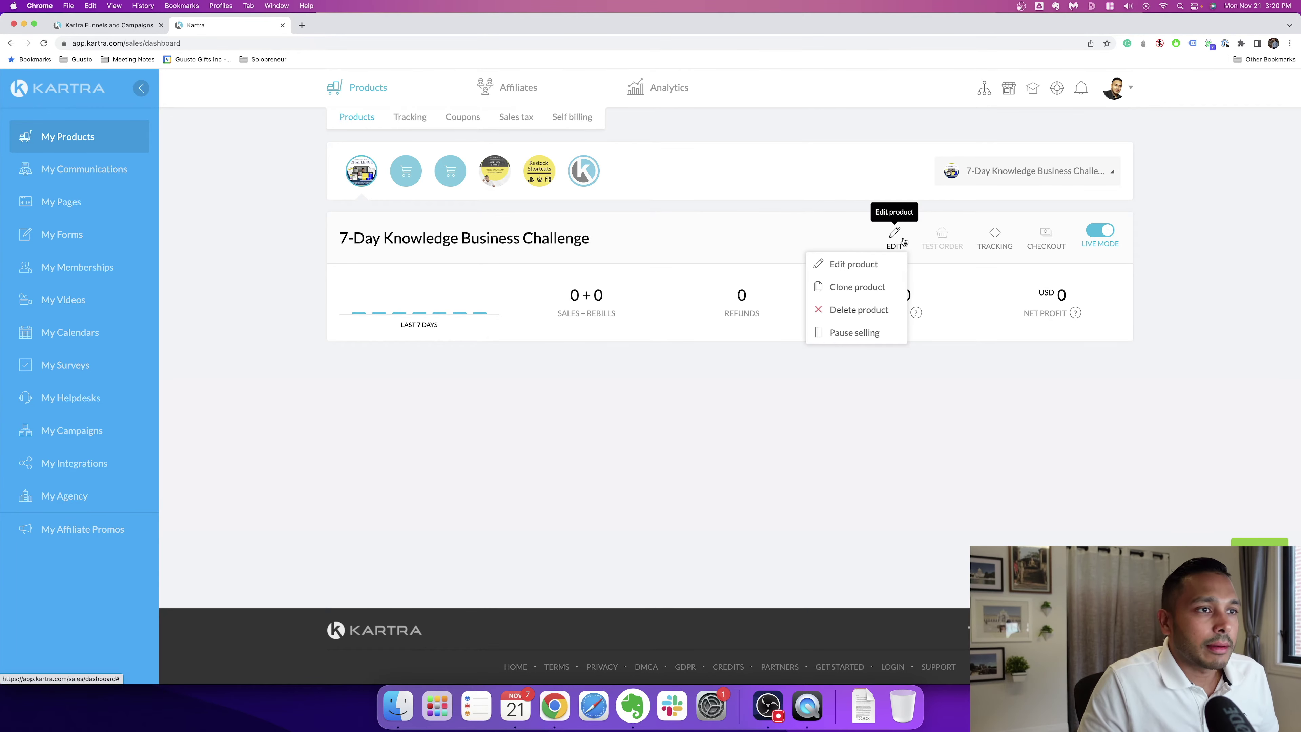
{"action": "left_click", "coordinate": [852, 265]}
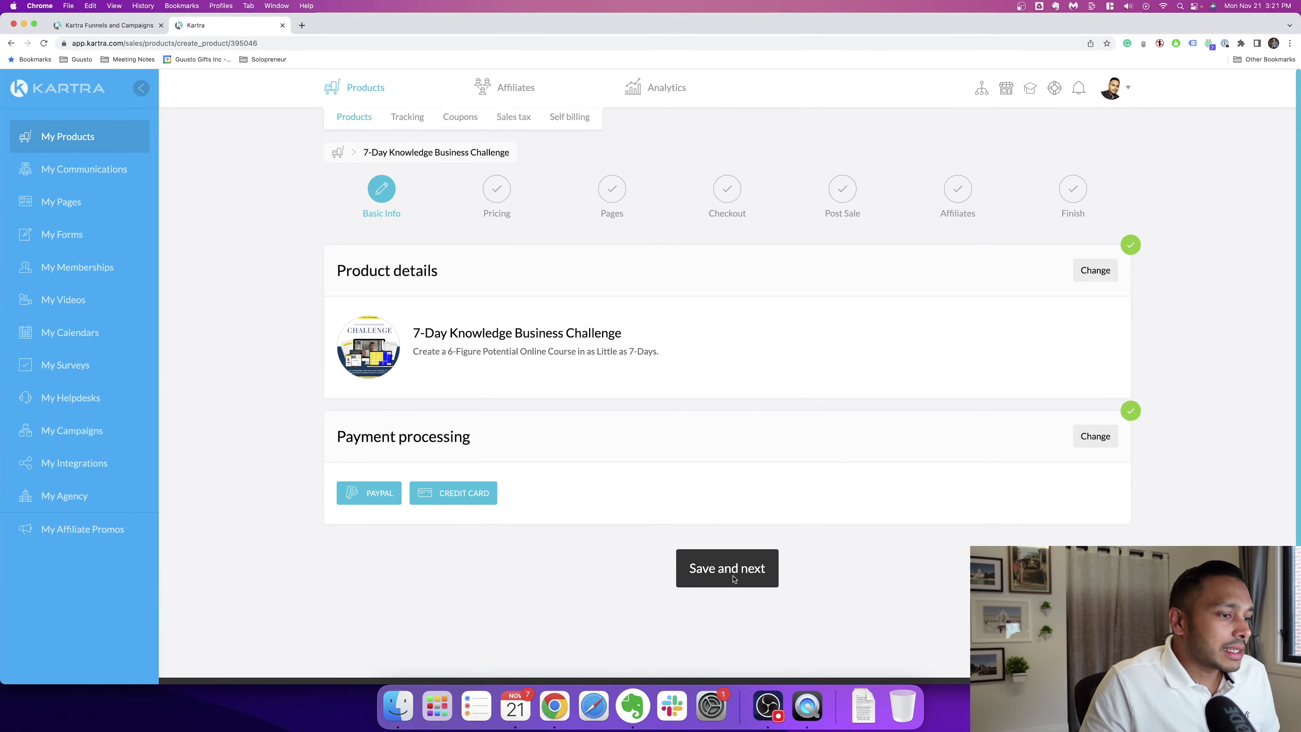
{"action": "left_click", "coordinate": [732, 573]}
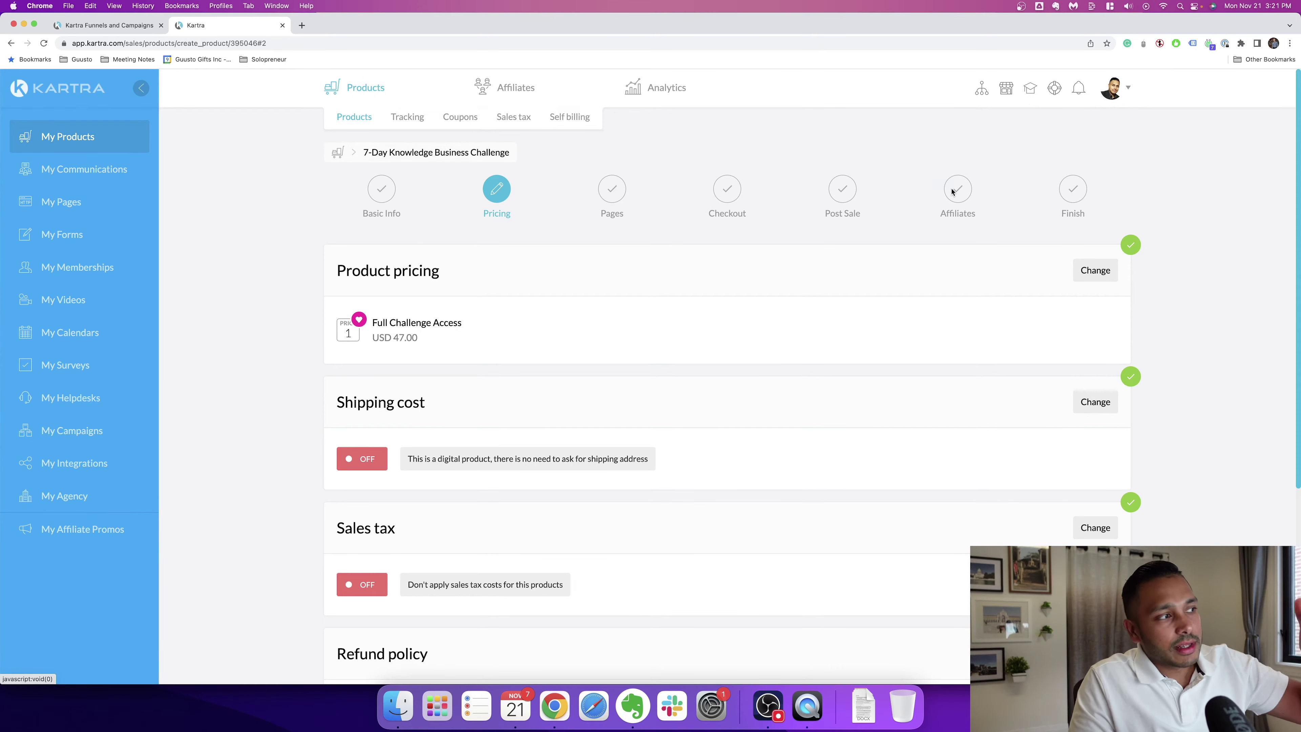
Step: Check the product's tracking links and coupons, then the affiliates list, sales analytics and products dashboard
{"action": "left_click", "coordinate": [393, 118]}
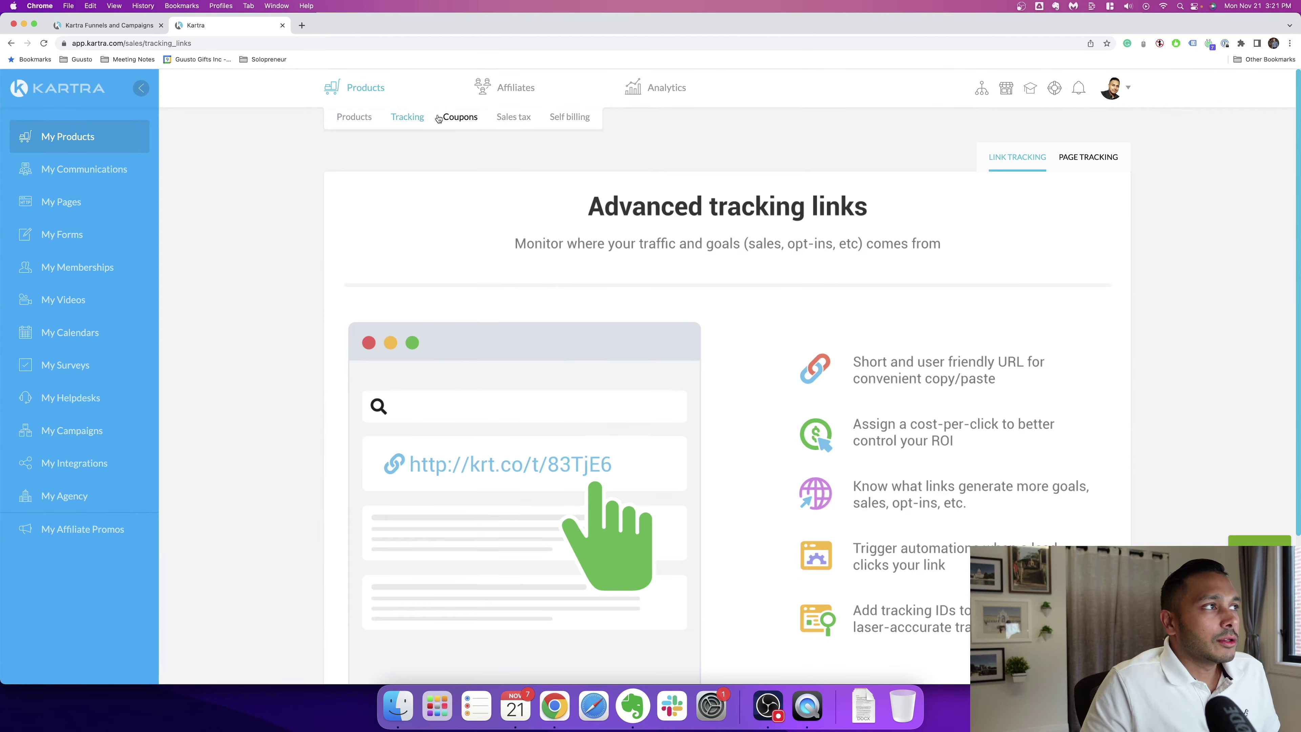
{"action": "left_click", "coordinate": [460, 118]}
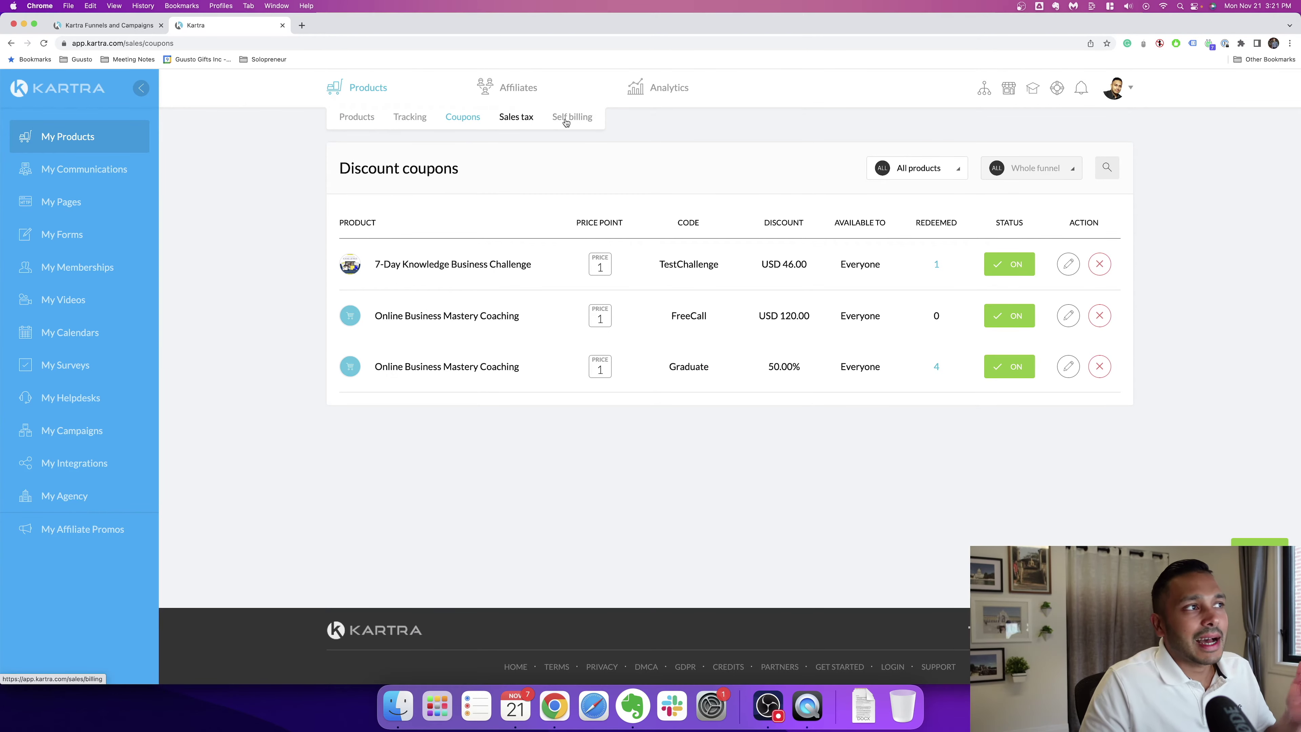
{"action": "left_click", "coordinate": [505, 92]}
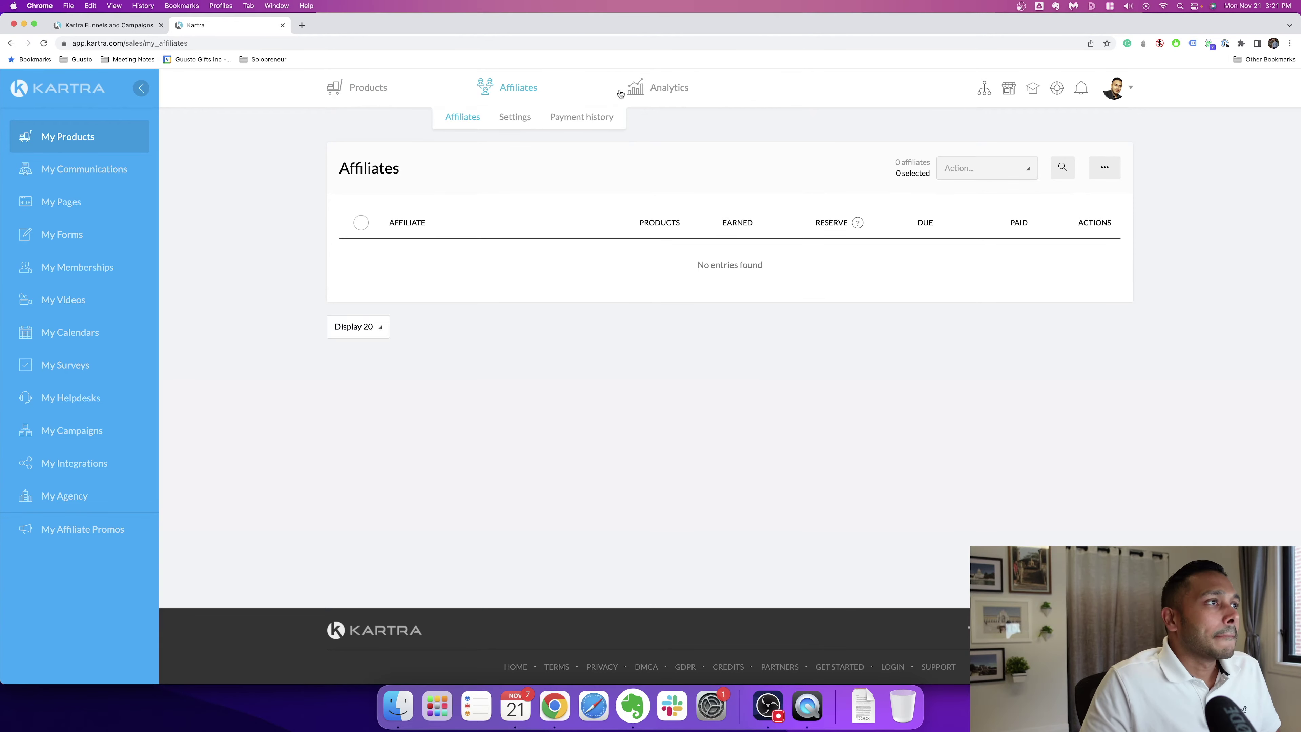
{"action": "left_click", "coordinate": [656, 94]}
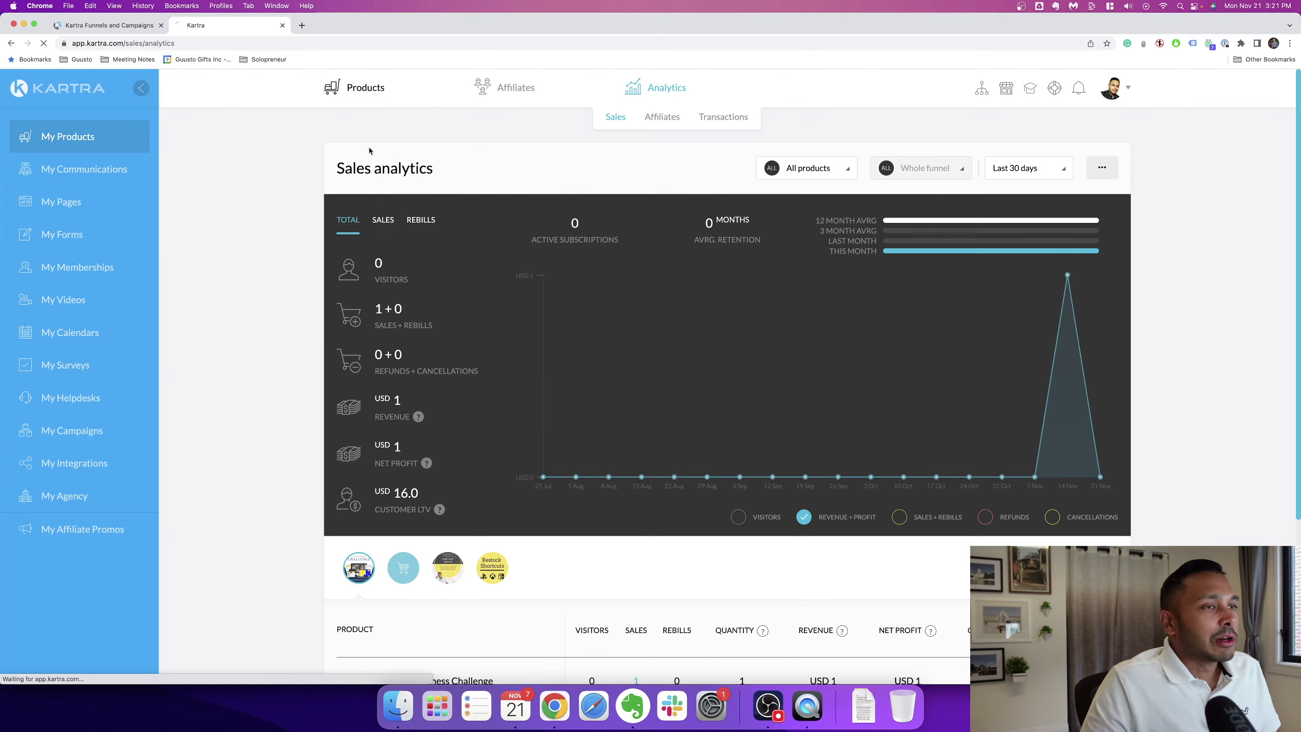
{"action": "left_click", "coordinate": [367, 89]}
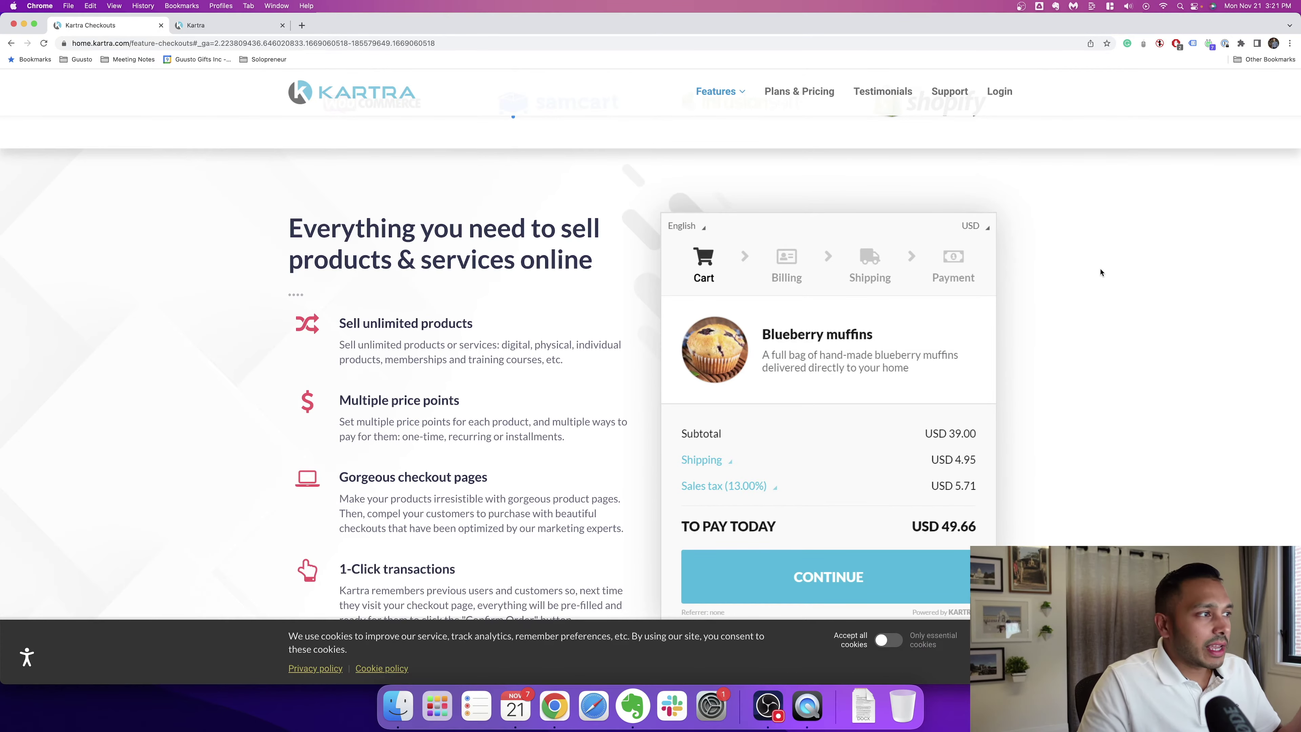
Step: Scroll the Checkouts page past order bumps, analytics, sales tax and compliance to Gorgeous checkout templates
{"action": "scroll", "coordinate": [1101, 272], "scroll_direction": "down", "scroll_amount": 5}
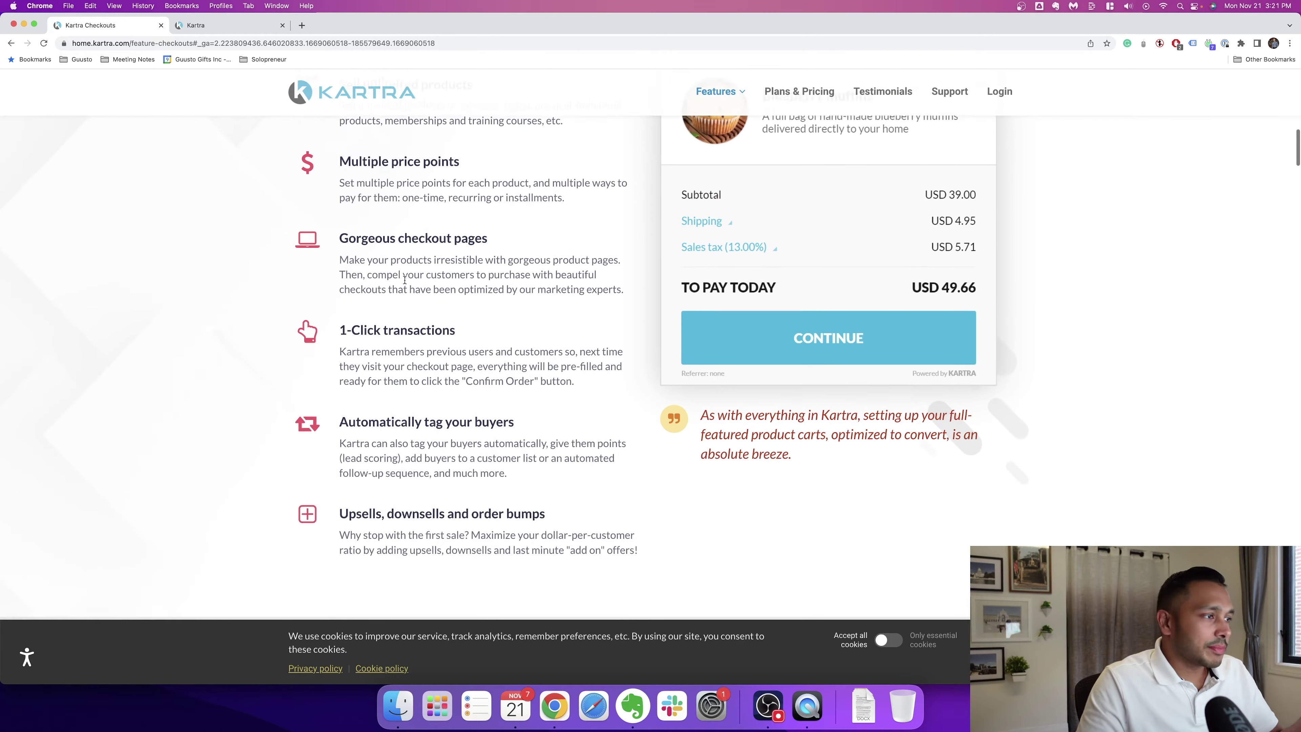
{"action": "scroll", "coordinate": [405, 280], "scroll_direction": "down", "scroll_amount": 10}
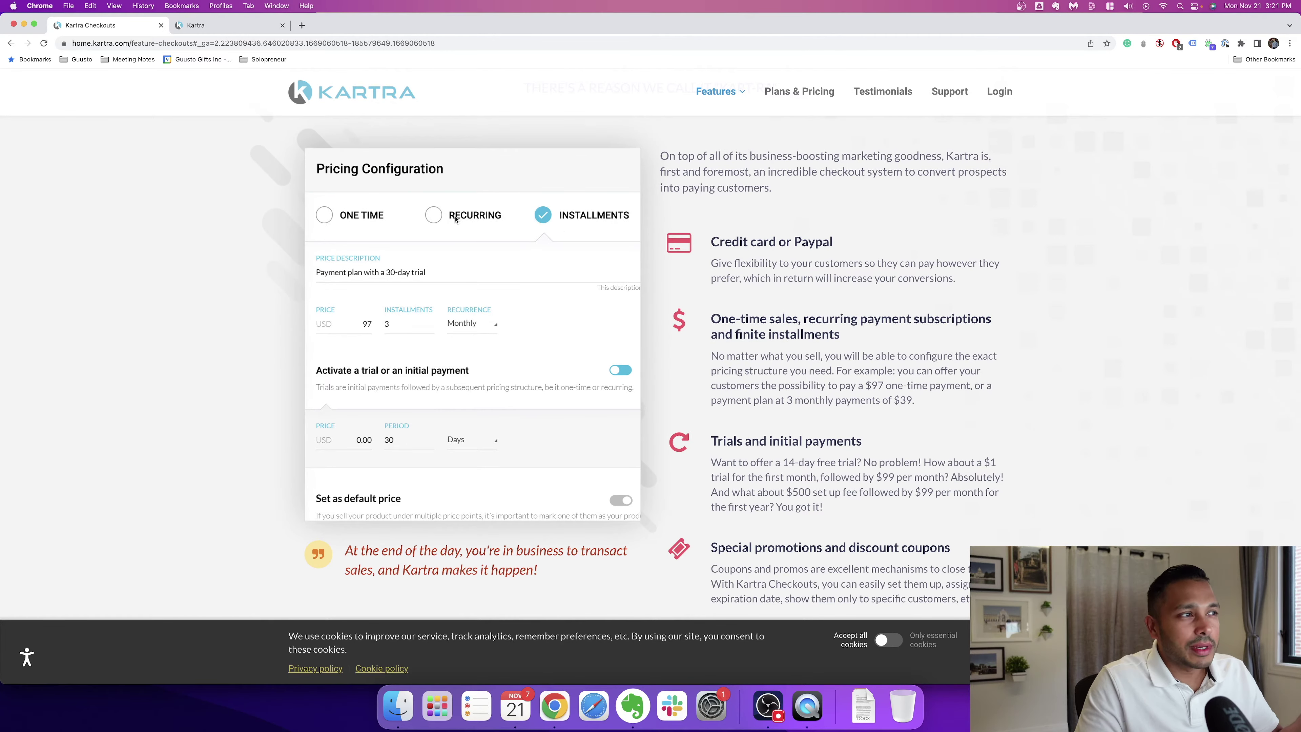
{"action": "scroll", "coordinate": [512, 257], "scroll_direction": "down", "scroll_amount": 10}
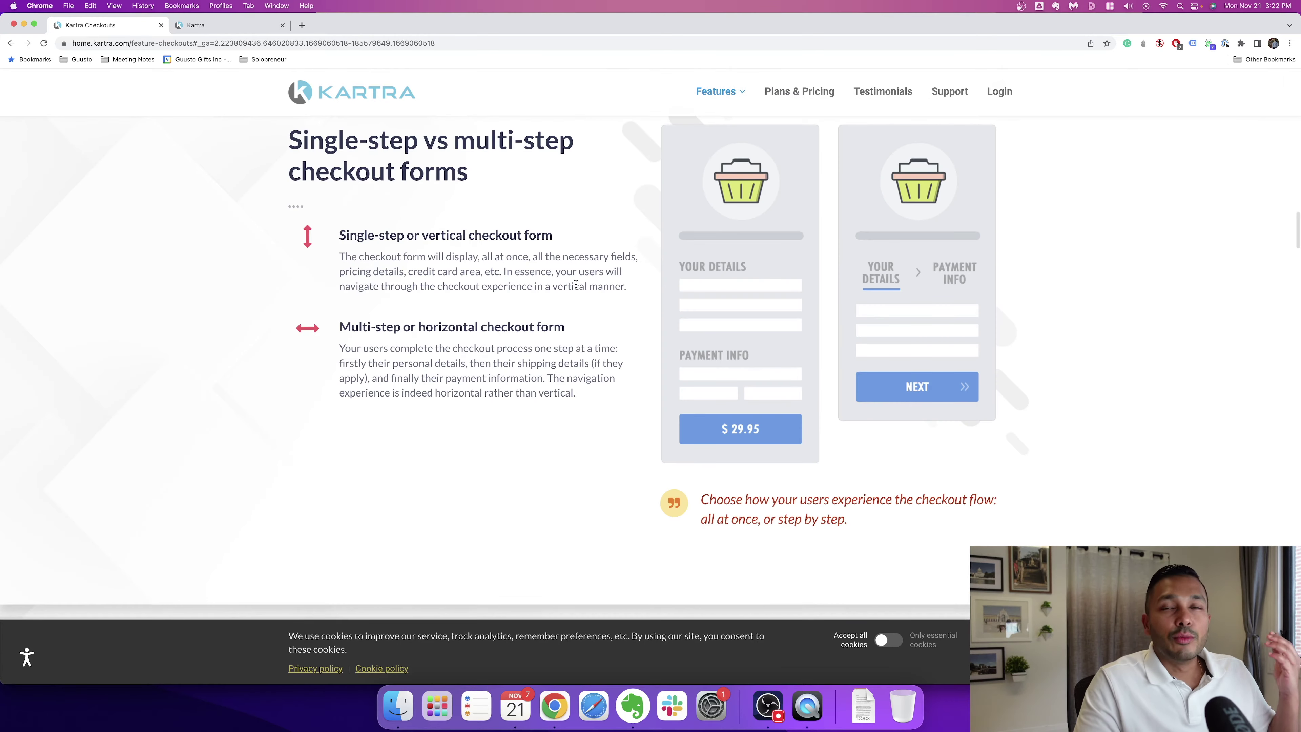
{"action": "scroll", "coordinate": [566, 289], "scroll_direction": "down", "scroll_amount": 10}
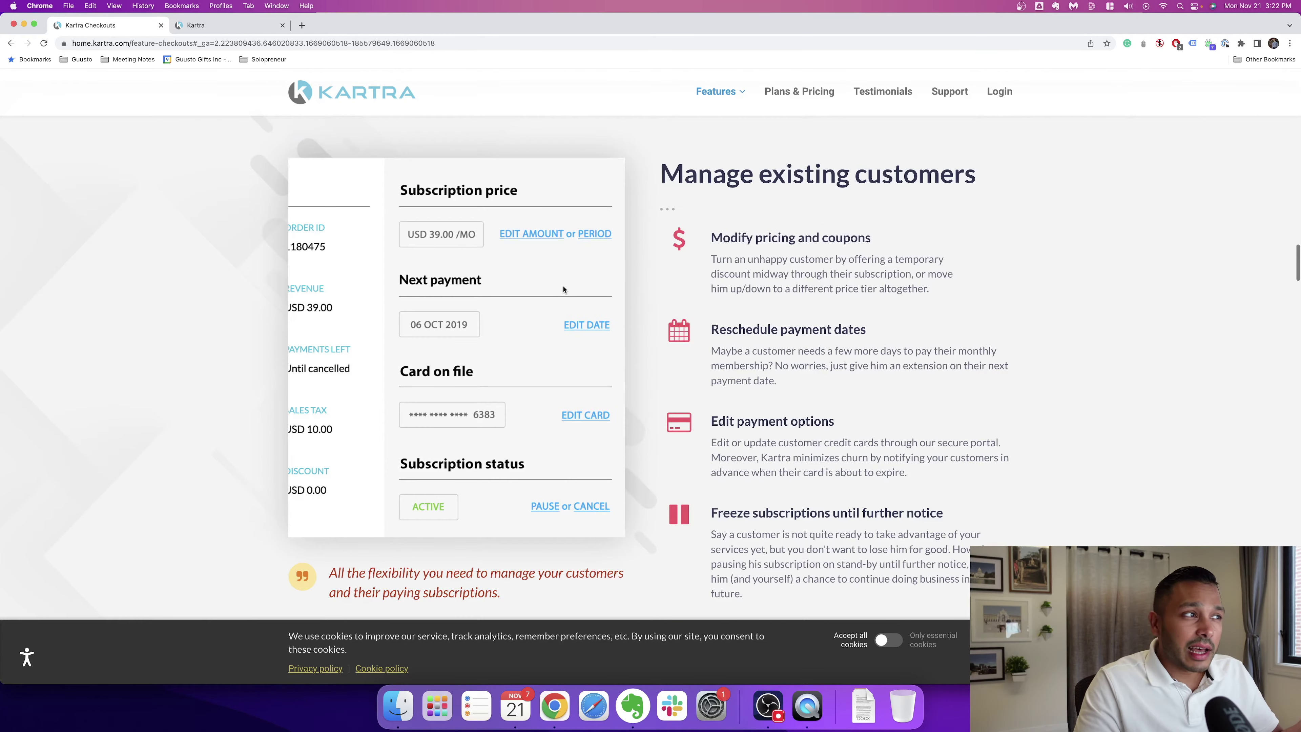
{"action": "scroll", "coordinate": [820, 359], "scroll_direction": "down", "scroll_amount": 5}
{"action": "scroll", "coordinate": [948, 417], "scroll_direction": "down", "scroll_amount": 3}
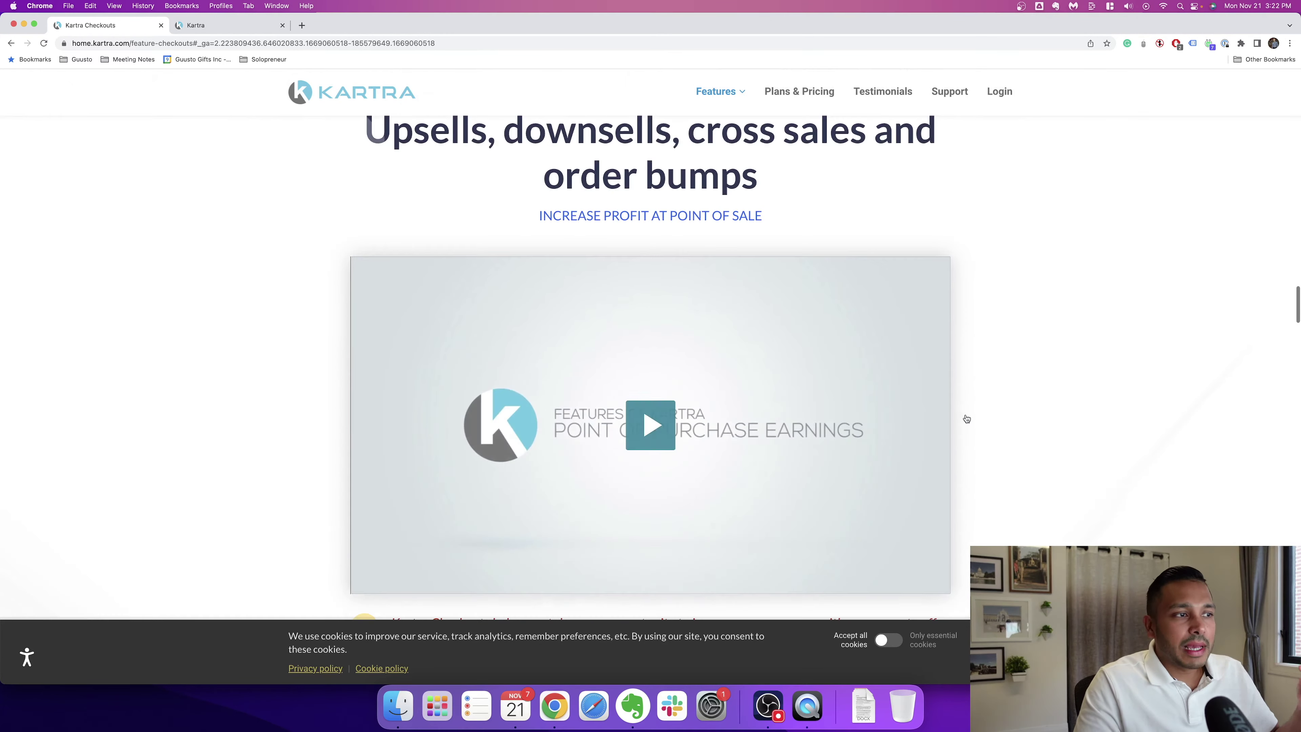
{"action": "scroll", "coordinate": [1045, 412], "scroll_direction": "down", "scroll_amount": 5}
{"action": "scroll", "coordinate": [1028, 412], "scroll_direction": "down", "scroll_amount": 3}
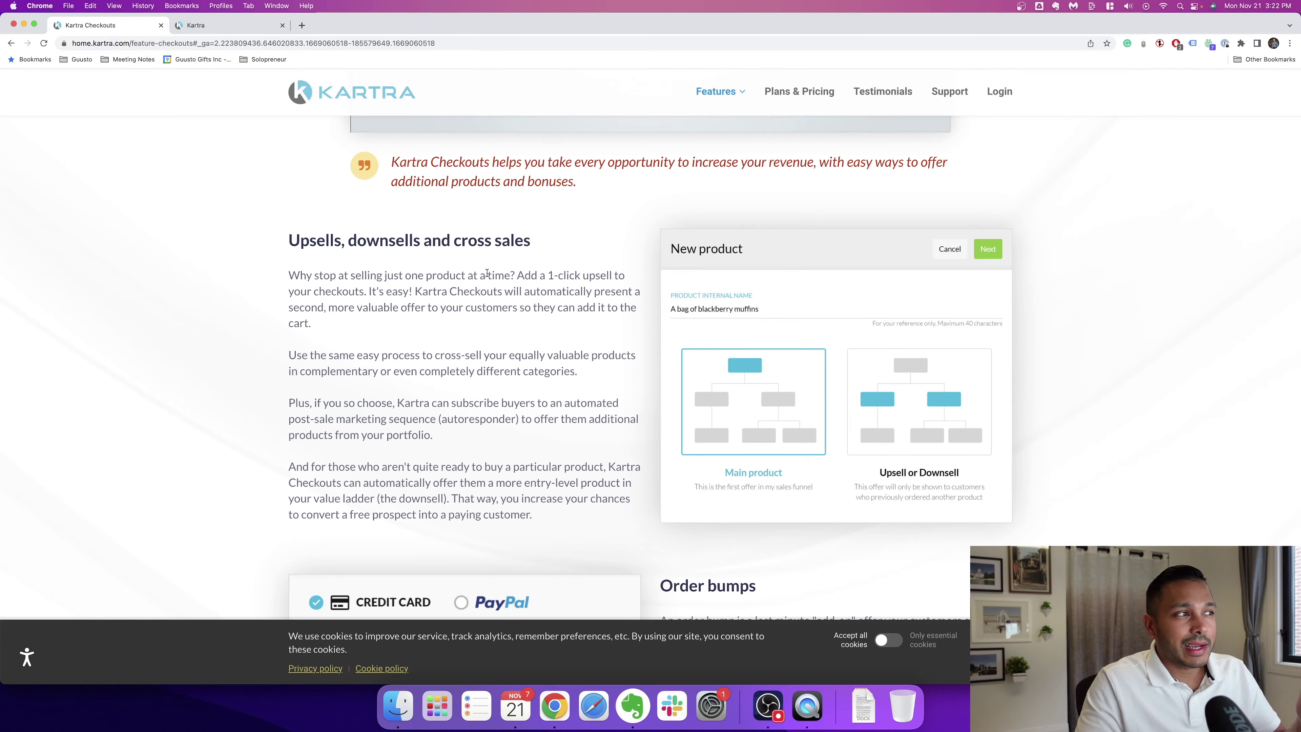
{"action": "scroll", "coordinate": [825, 337], "scroll_direction": "down", "scroll_amount": 9}
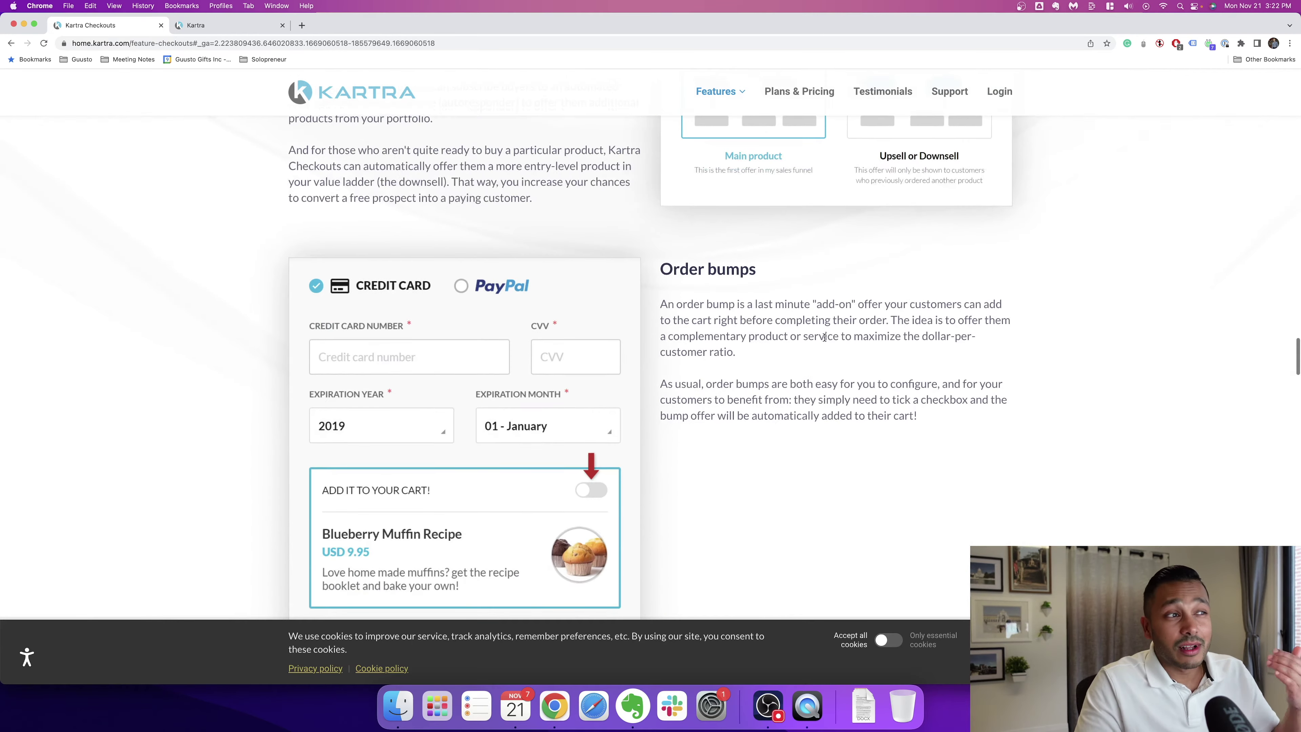
{"action": "scroll", "coordinate": [824, 336], "scroll_direction": "down", "scroll_amount": 14}
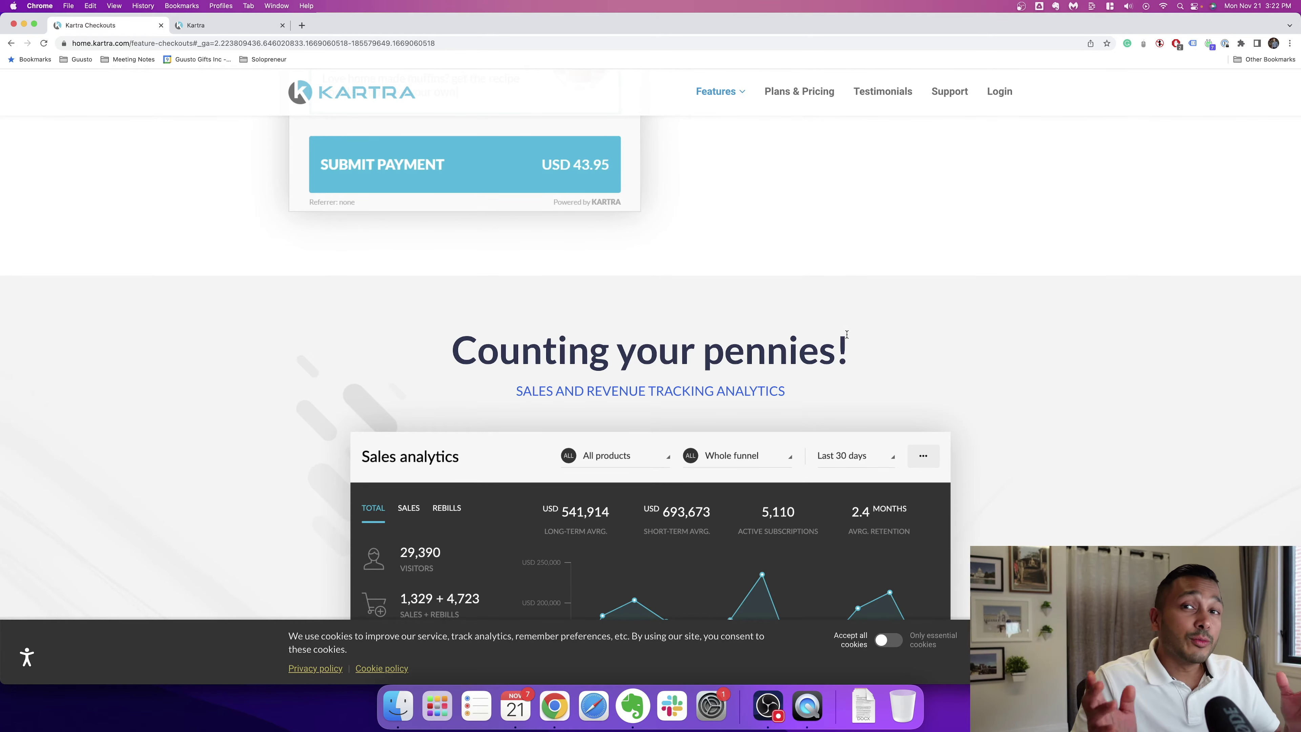
{"action": "scroll", "coordinate": [847, 334], "scroll_direction": "down", "scroll_amount": 15}
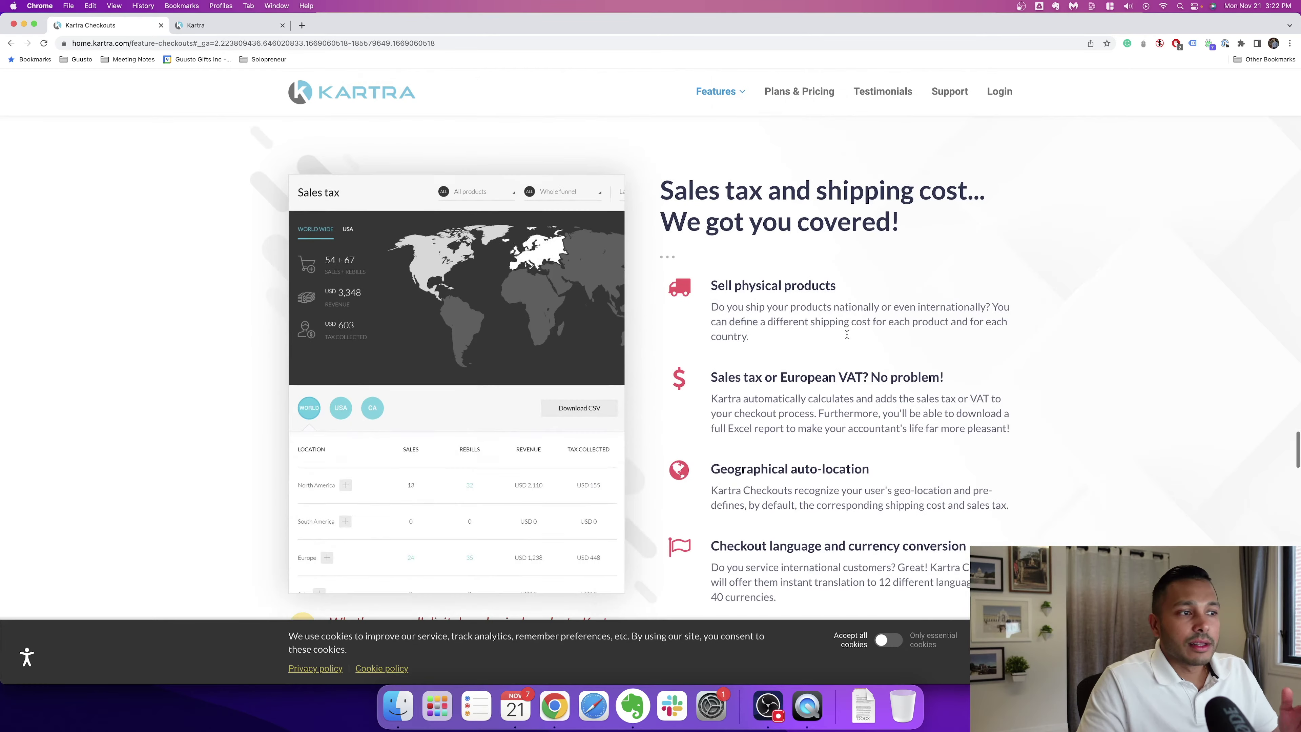
{"action": "scroll", "coordinate": [847, 334], "scroll_direction": "down", "scroll_amount": 15}
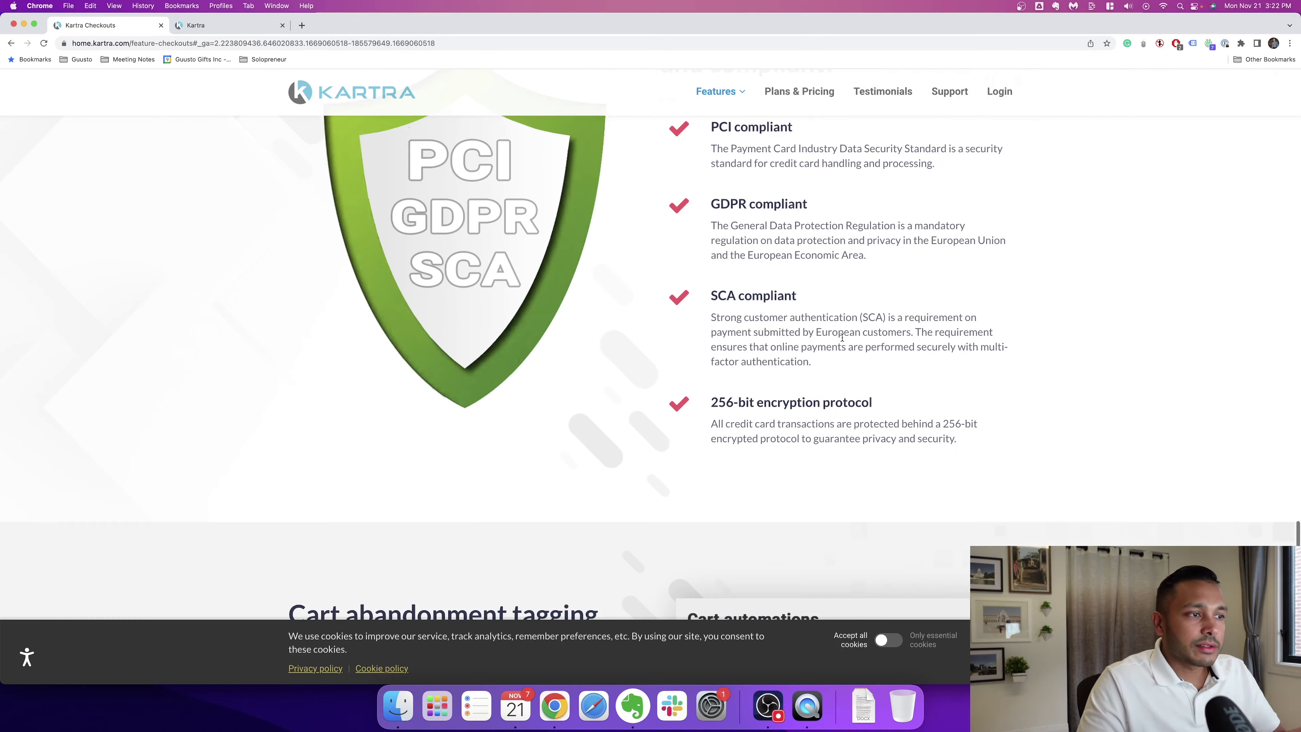
{"action": "scroll", "coordinate": [841, 337], "scroll_direction": "down", "scroll_amount": 10}
{"action": "scroll", "coordinate": [845, 336], "scroll_direction": "down", "scroll_amount": 4}
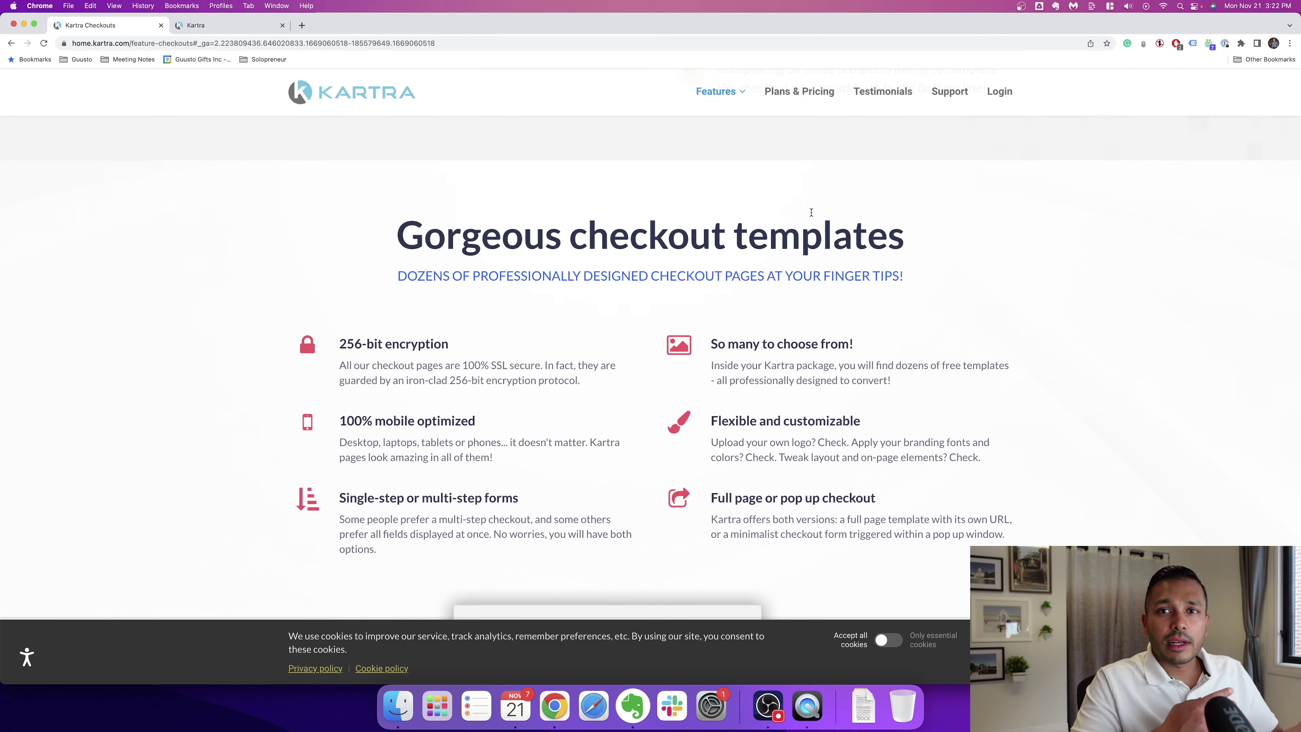
Step: Search the Kartra leads for the contact by name and open their profile
{"action": "left_click", "coordinate": [227, 26]}
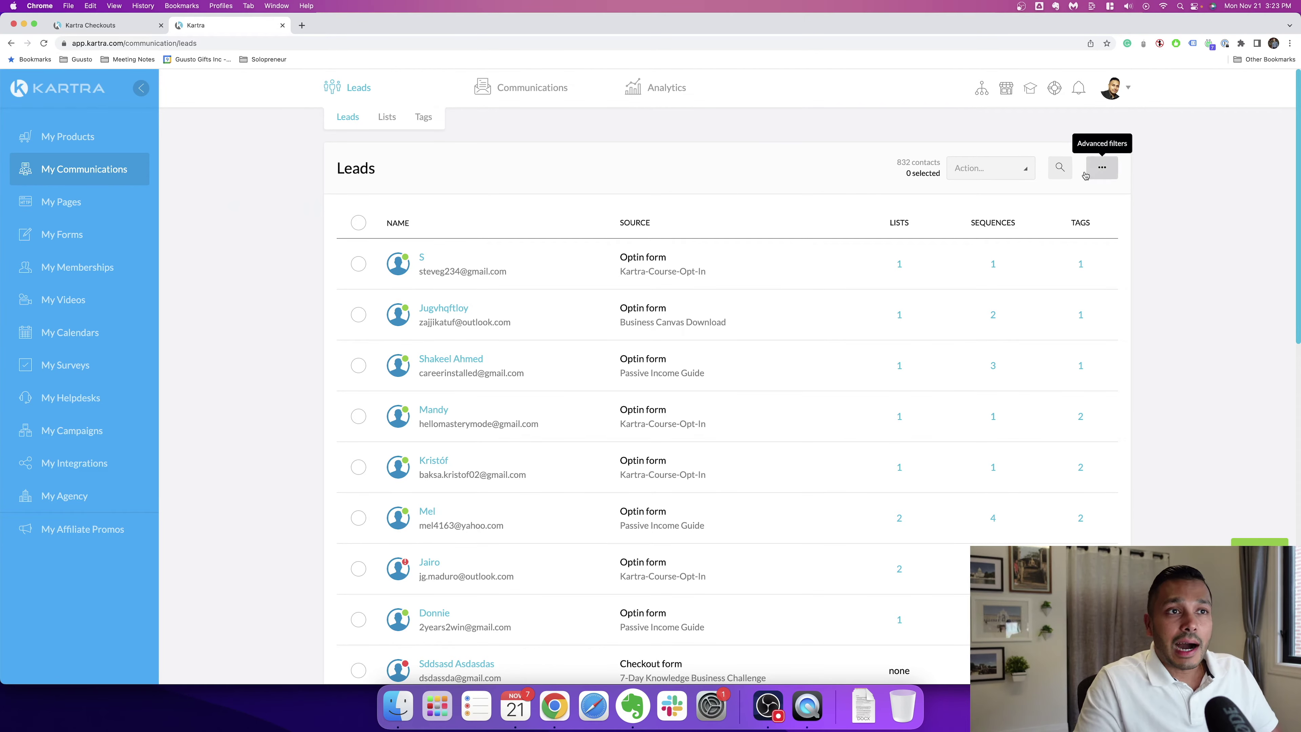
{"action": "left_click", "coordinate": [1060, 167]}
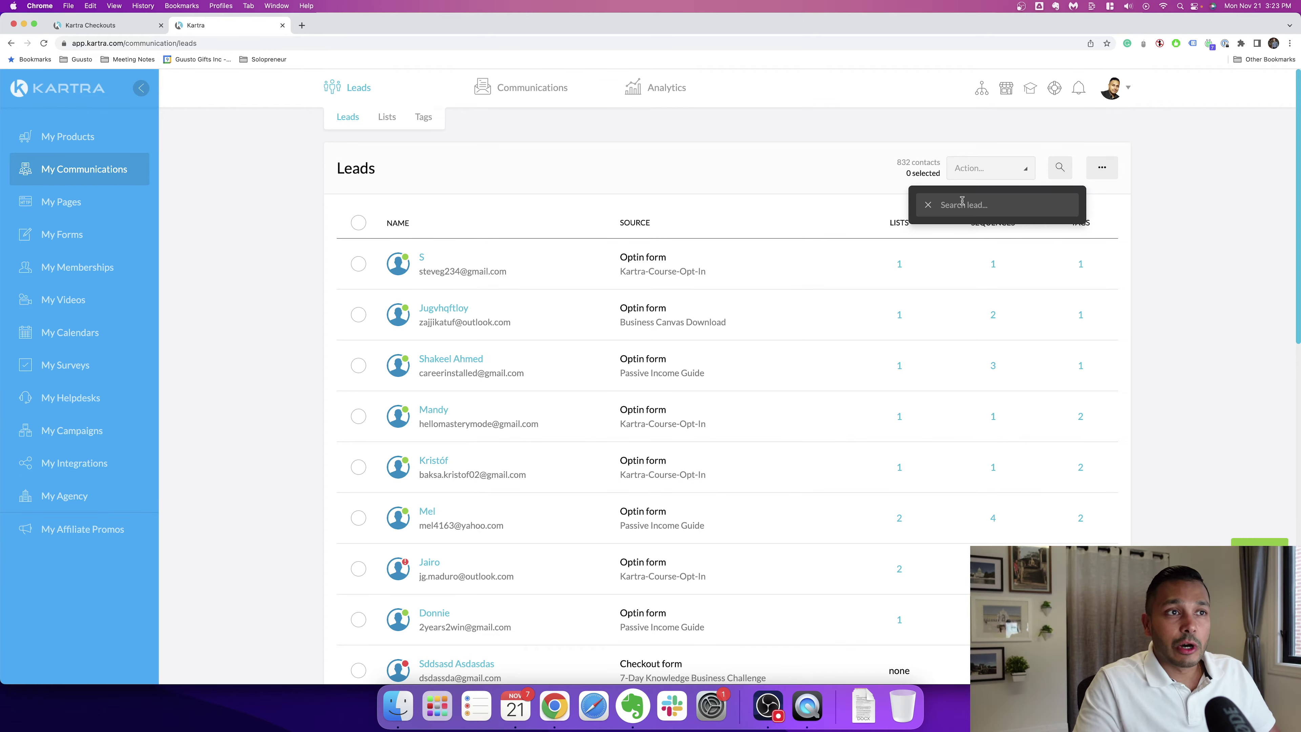
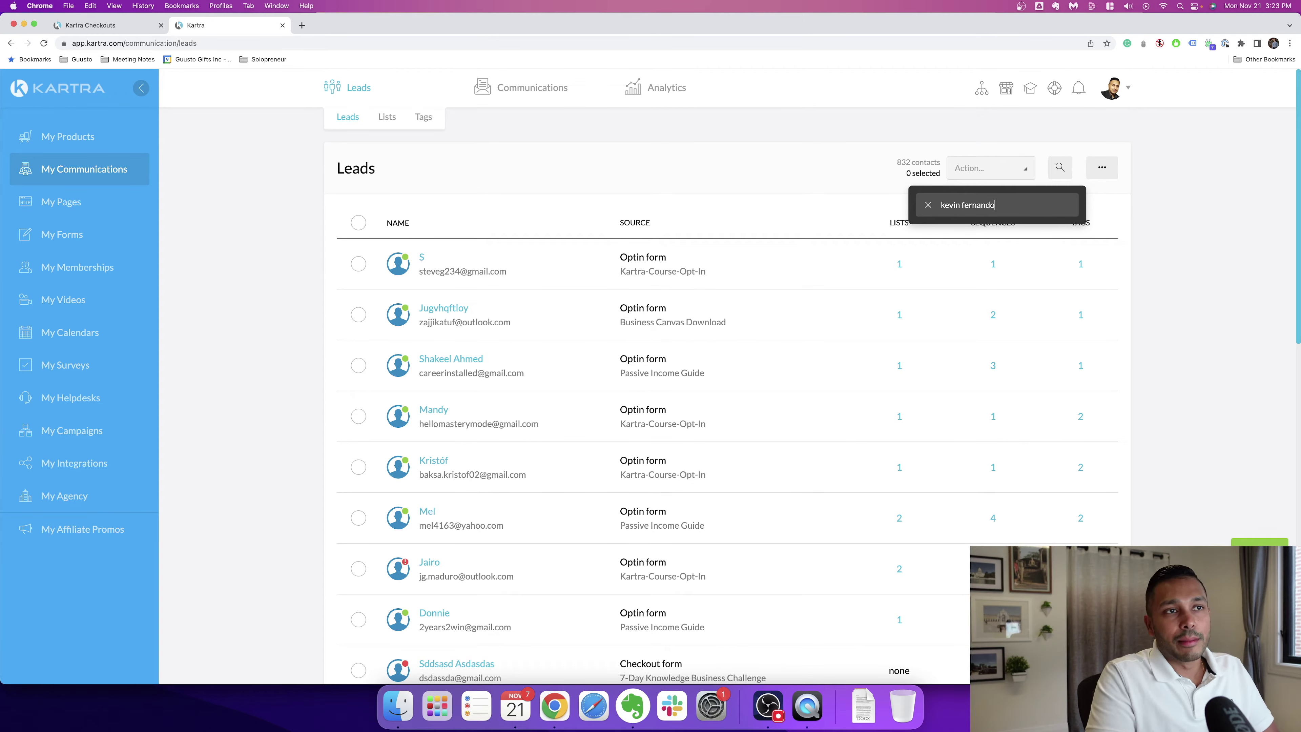
{"action": "left_click", "coordinate": [978, 231]}
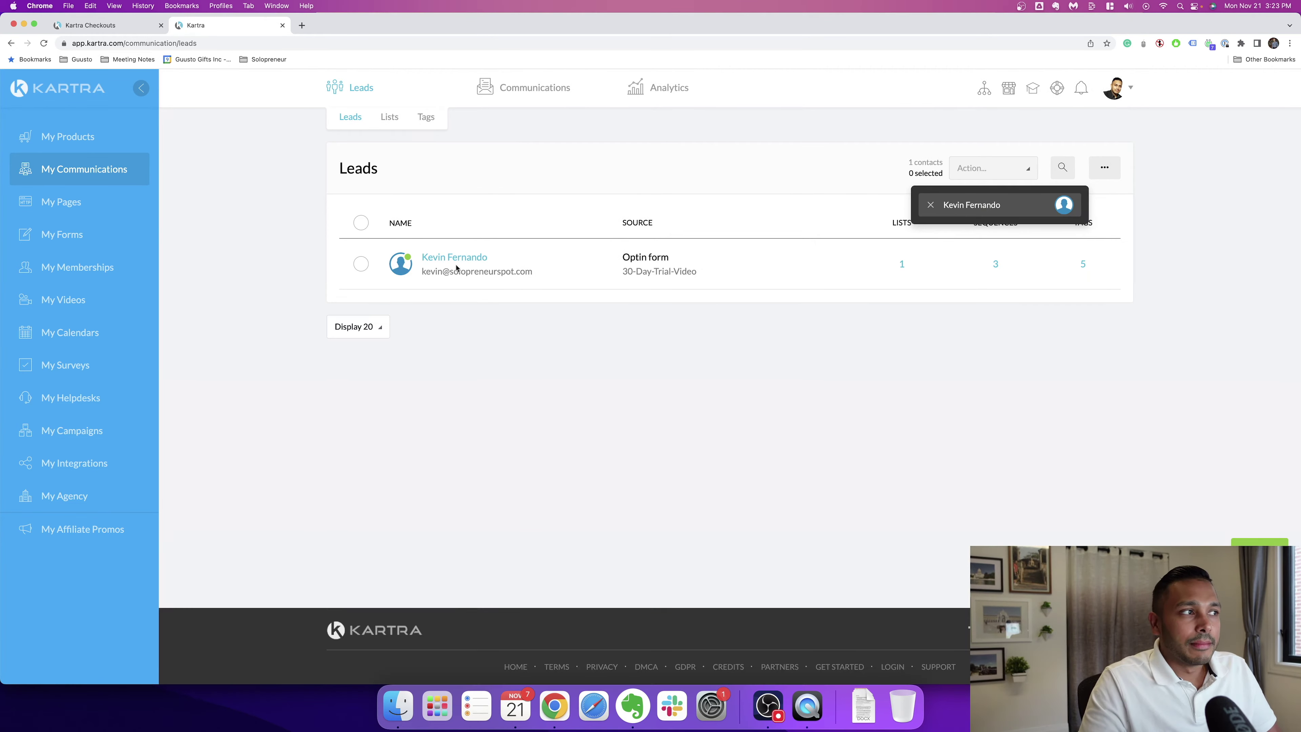
{"action": "left_click", "coordinate": [454, 258]}
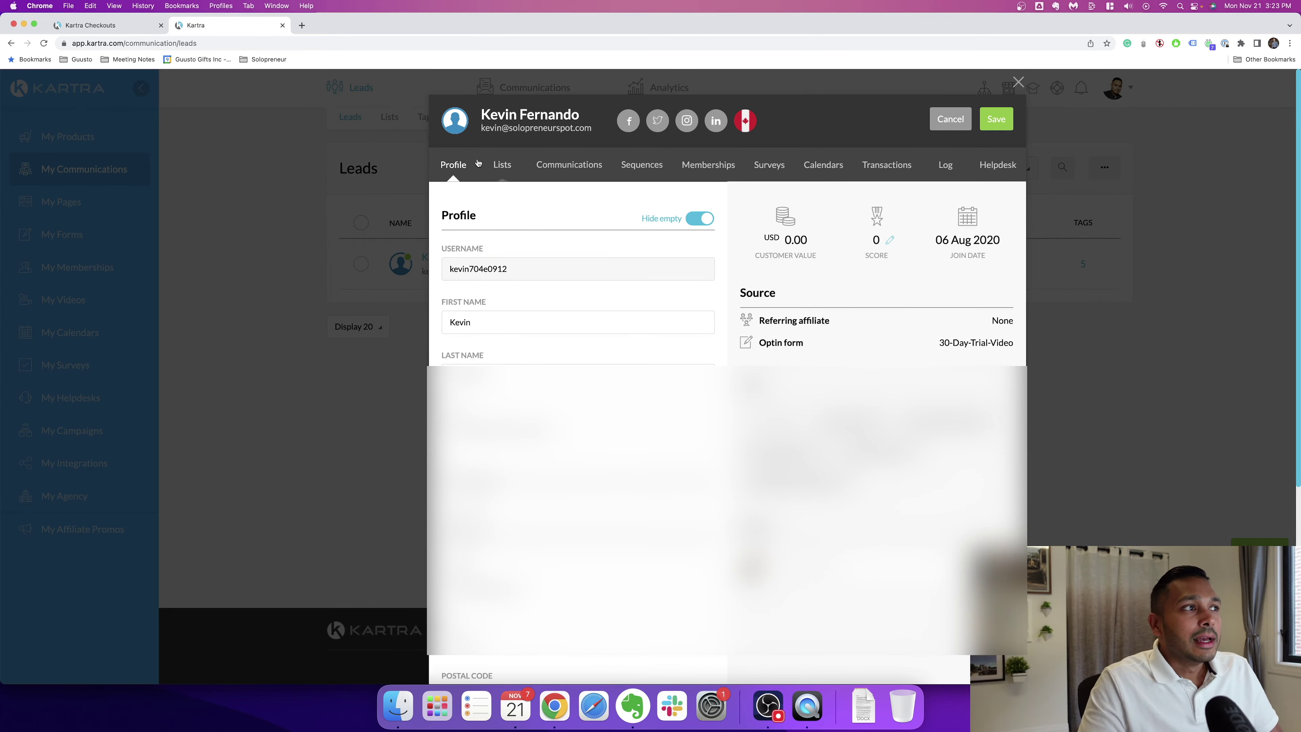
Step: Review the lead's lists, communications, sequences, memberships, surveys, calendars, transactions and activity log
{"action": "left_click", "coordinate": [502, 165]}
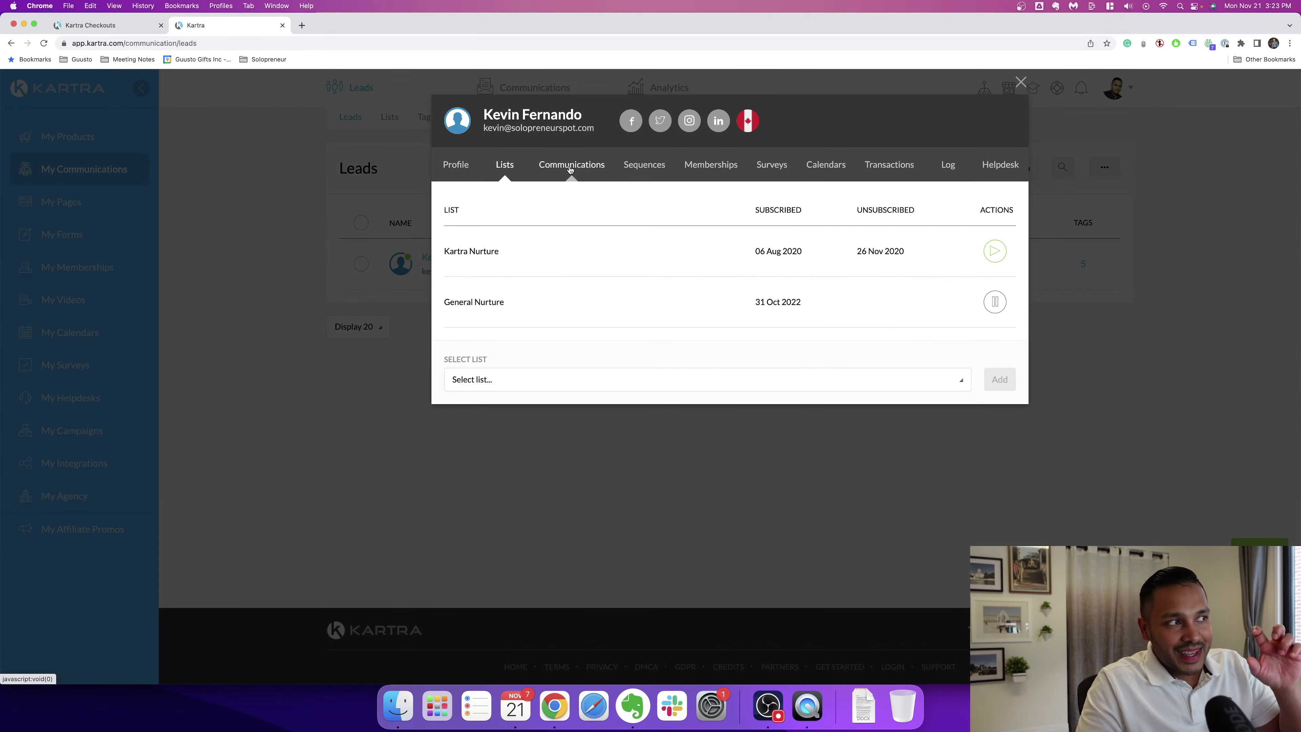
{"action": "left_click", "coordinate": [570, 170]}
{"action": "left_click", "coordinate": [640, 166]}
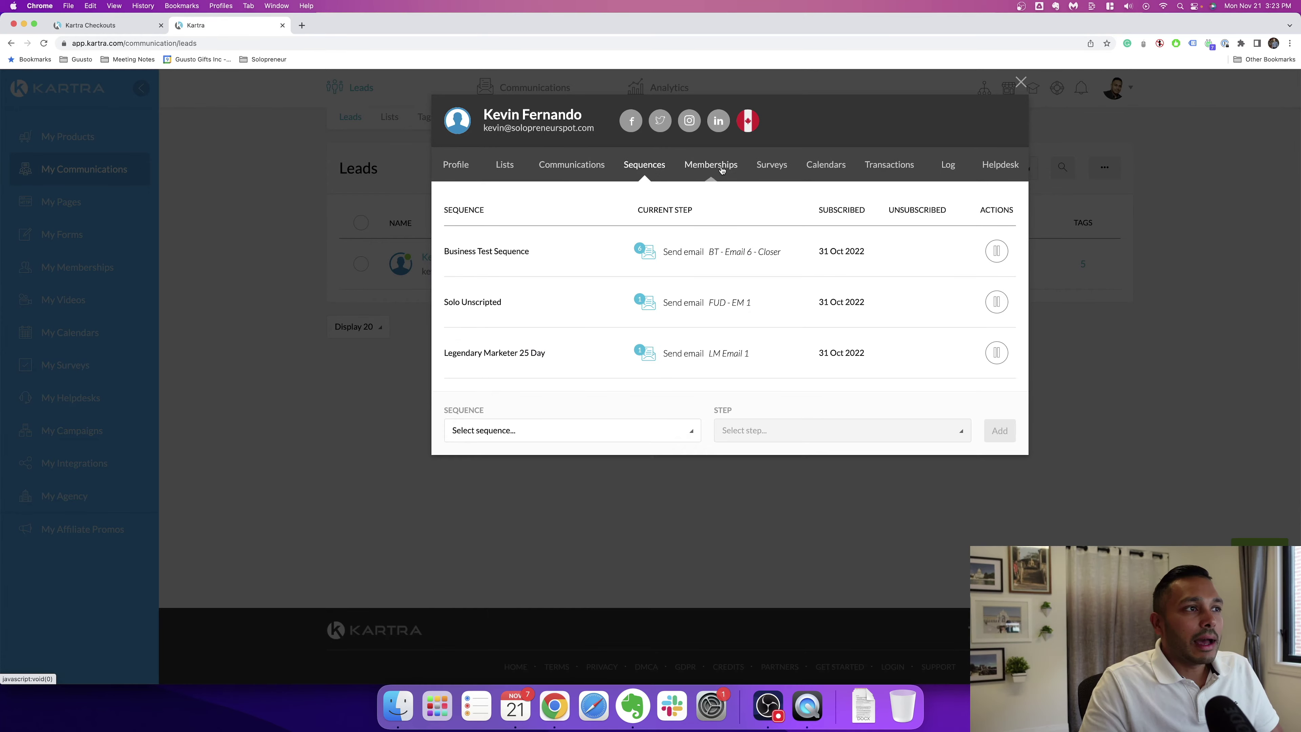
{"action": "left_click", "coordinate": [721, 169]}
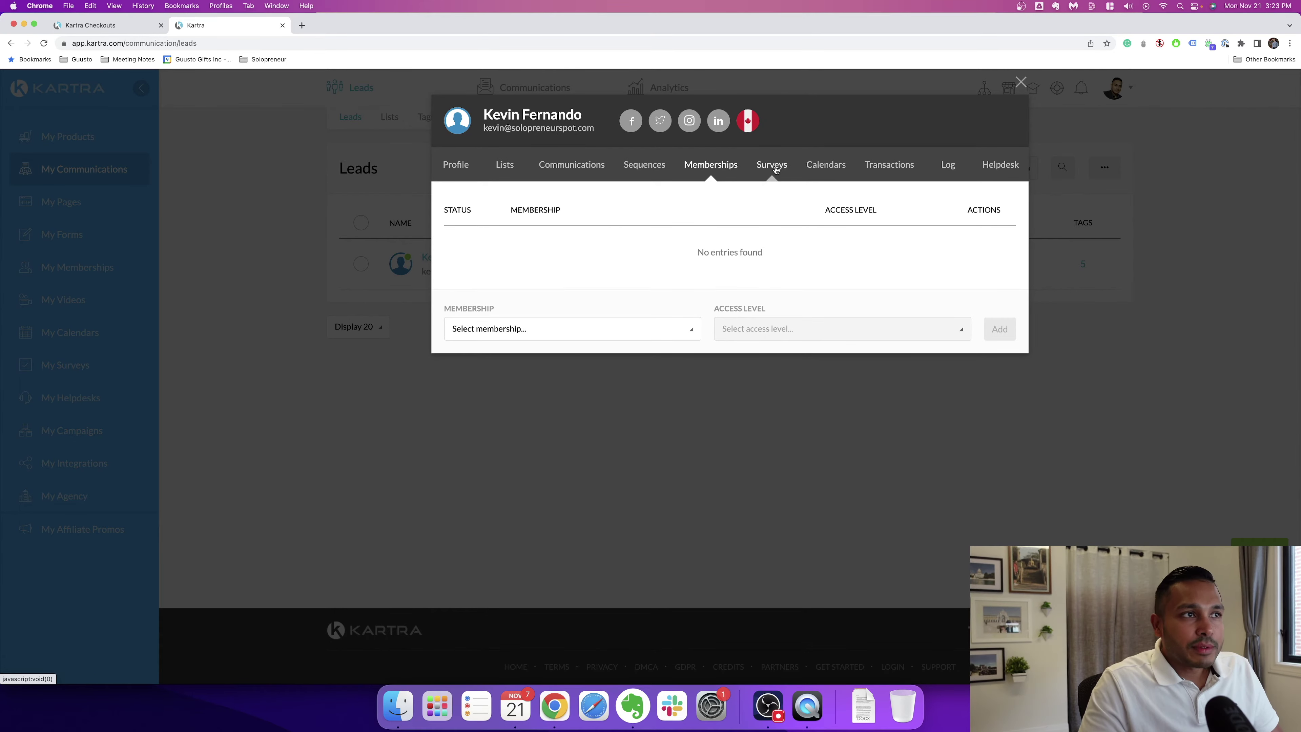
{"action": "left_click", "coordinate": [776, 170]}
{"action": "left_click", "coordinate": [826, 165]}
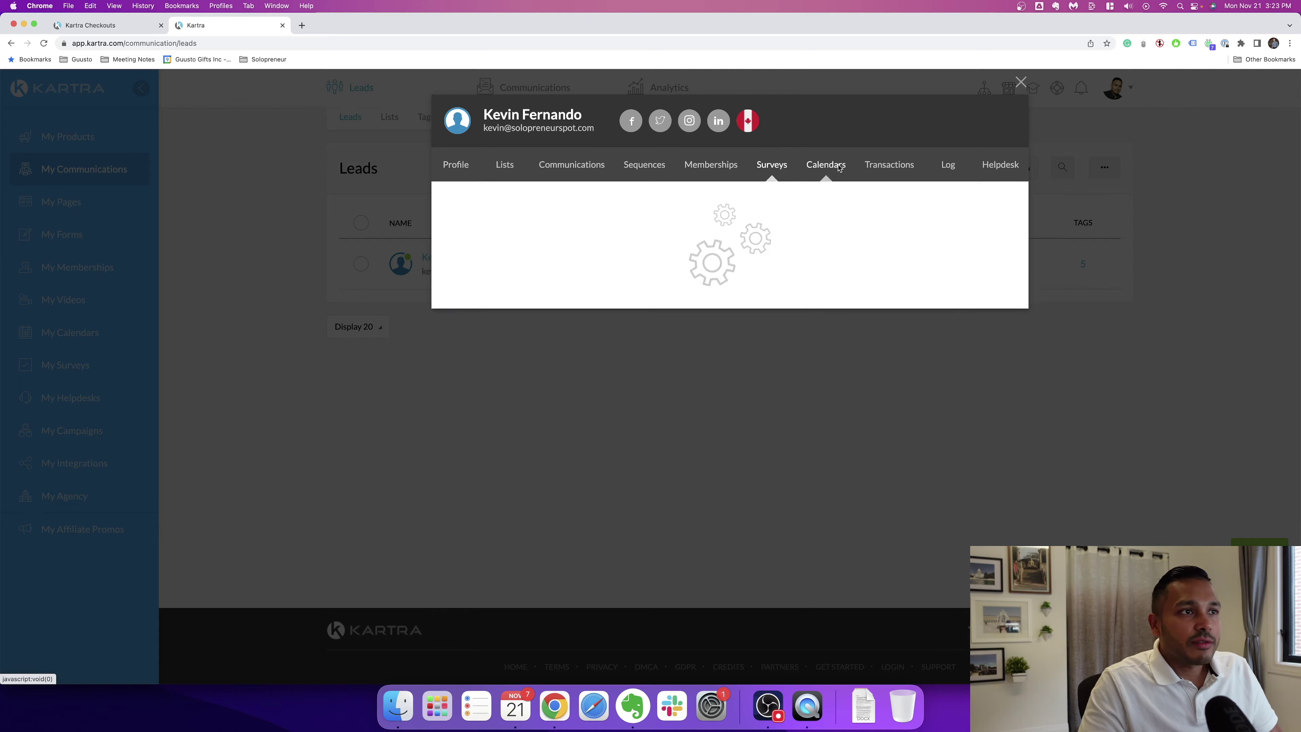
{"action": "left_click", "coordinate": [893, 169]}
{"action": "left_click", "coordinate": [946, 166]}
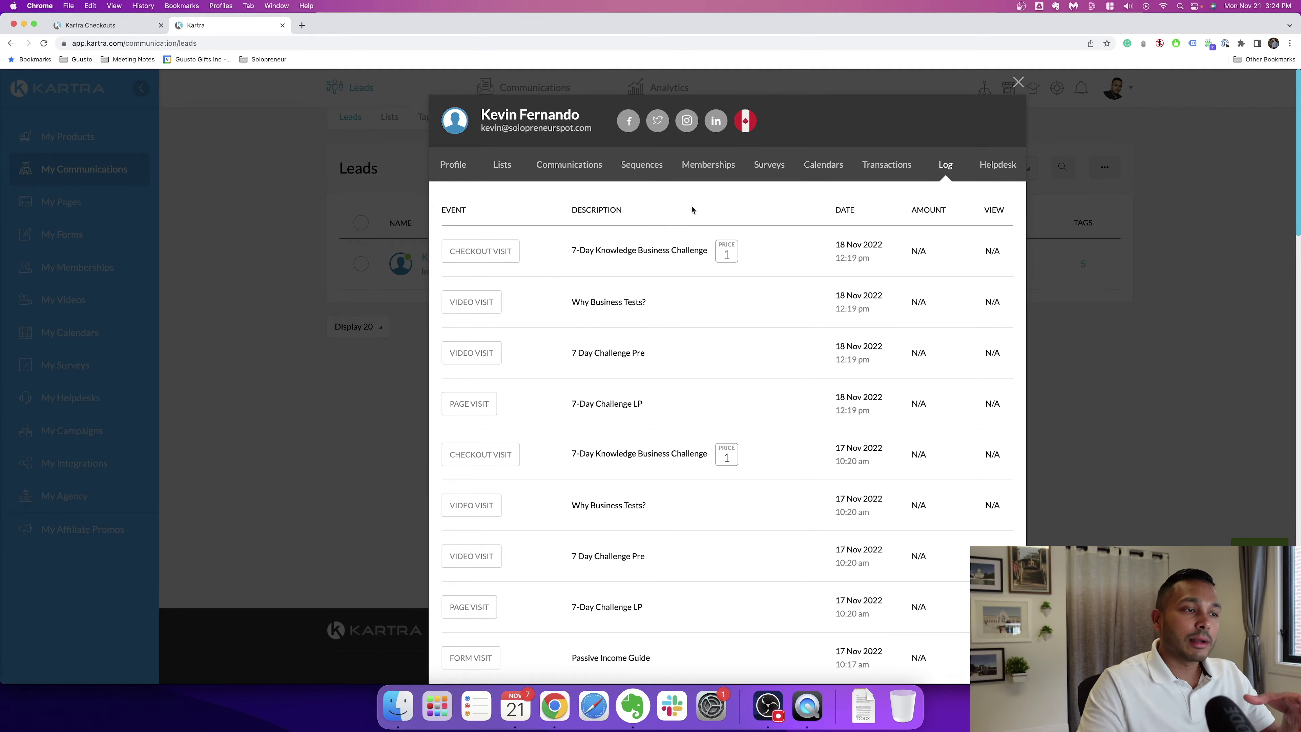
{"action": "left_click", "coordinate": [460, 172]}
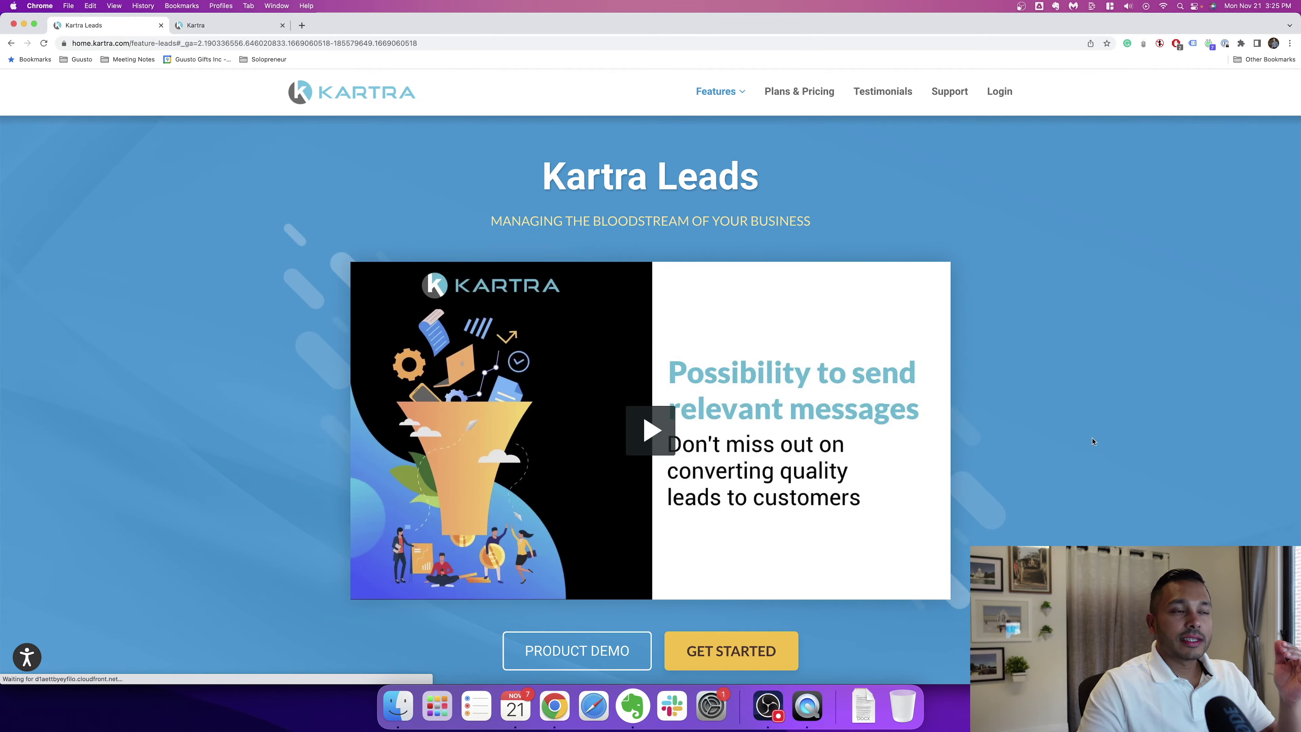
{"action": "scroll", "coordinate": [1090, 441], "scroll_direction": "down", "scroll_amount": 7}
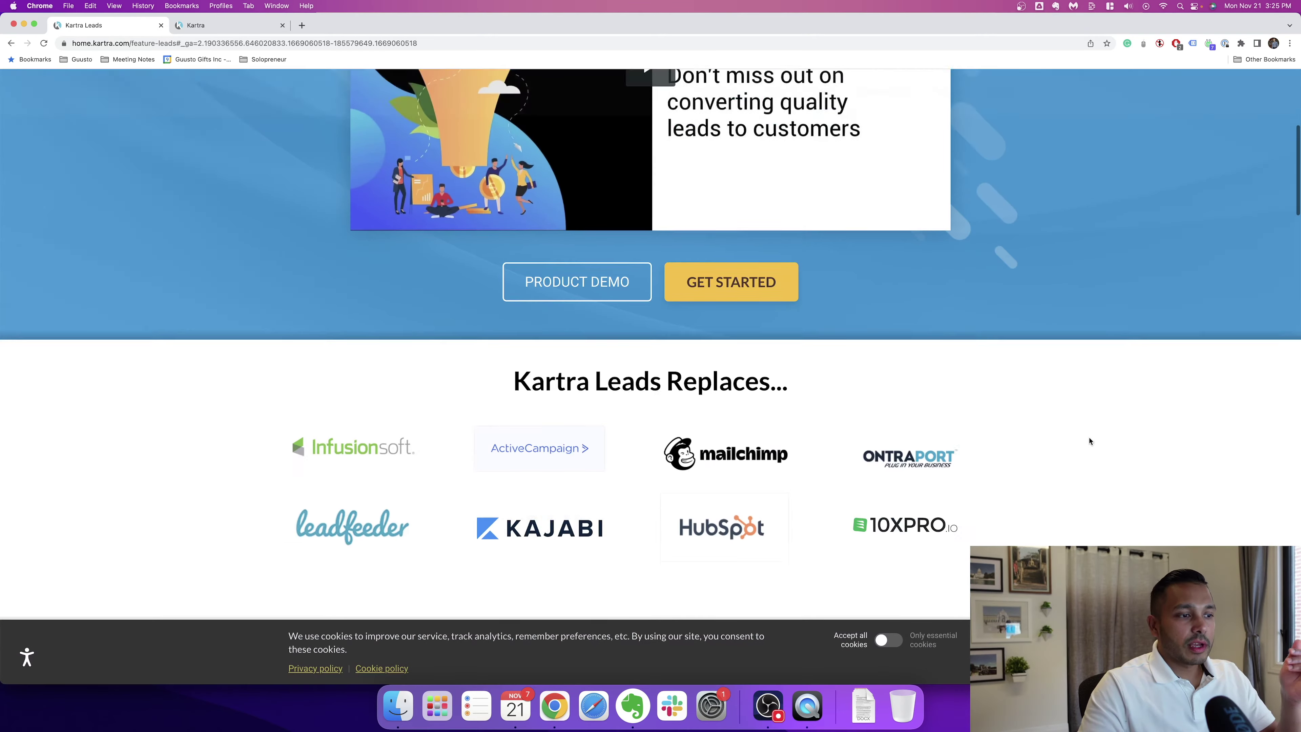
Step: Scroll through the John Doe profile mockup, event log table and Advanced tagging and lead scoring section
{"action": "scroll", "coordinate": [1127, 443], "scroll_direction": "down", "scroll_amount": 15}
{"action": "scroll", "coordinate": [783, 311], "scroll_direction": "up", "scroll_amount": 3}
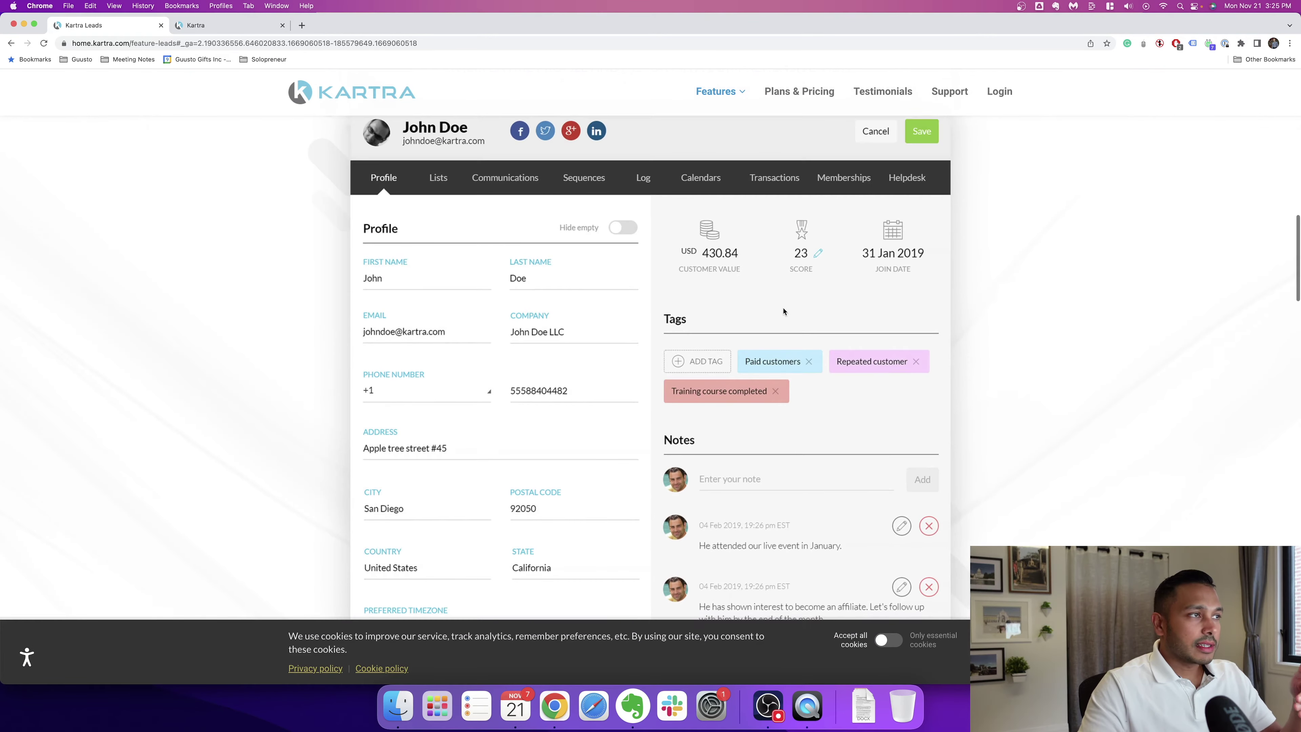
{"action": "scroll", "coordinate": [815, 387], "scroll_direction": "down", "scroll_amount": 10}
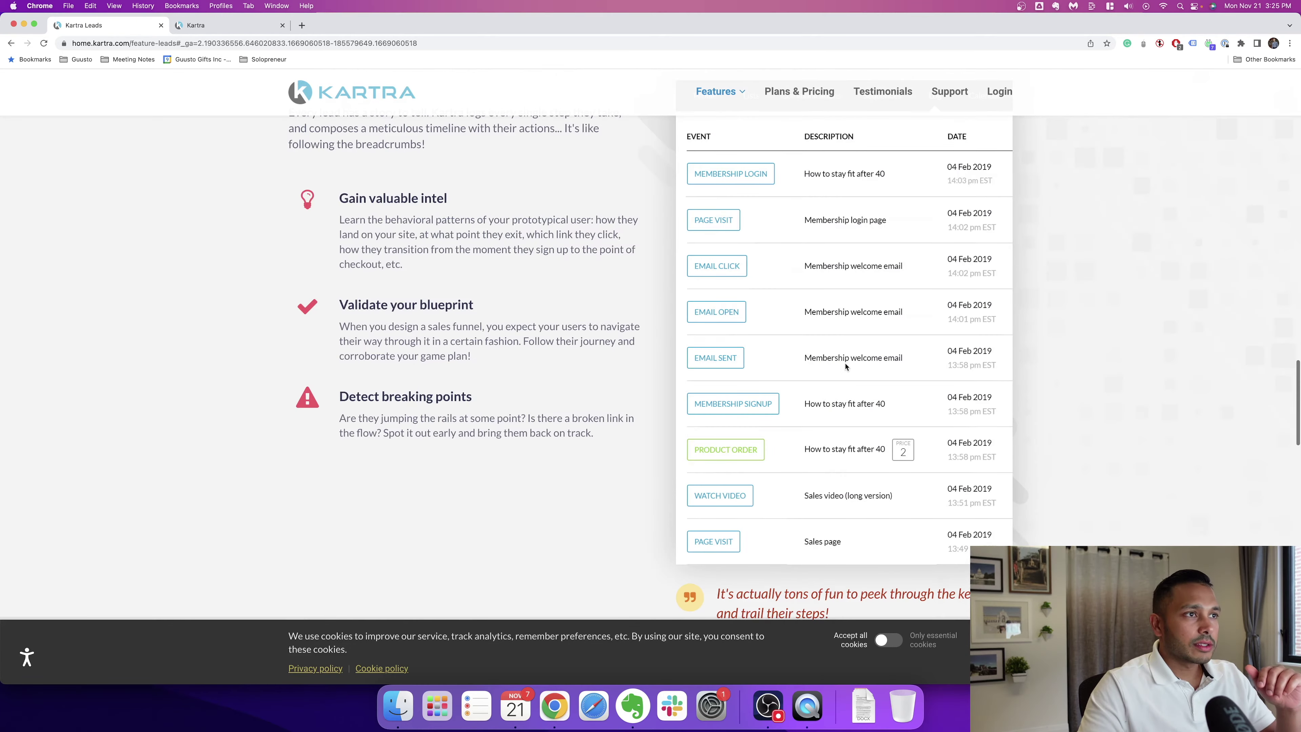
{"action": "scroll", "coordinate": [846, 366], "scroll_direction": "down", "scroll_amount": 12}
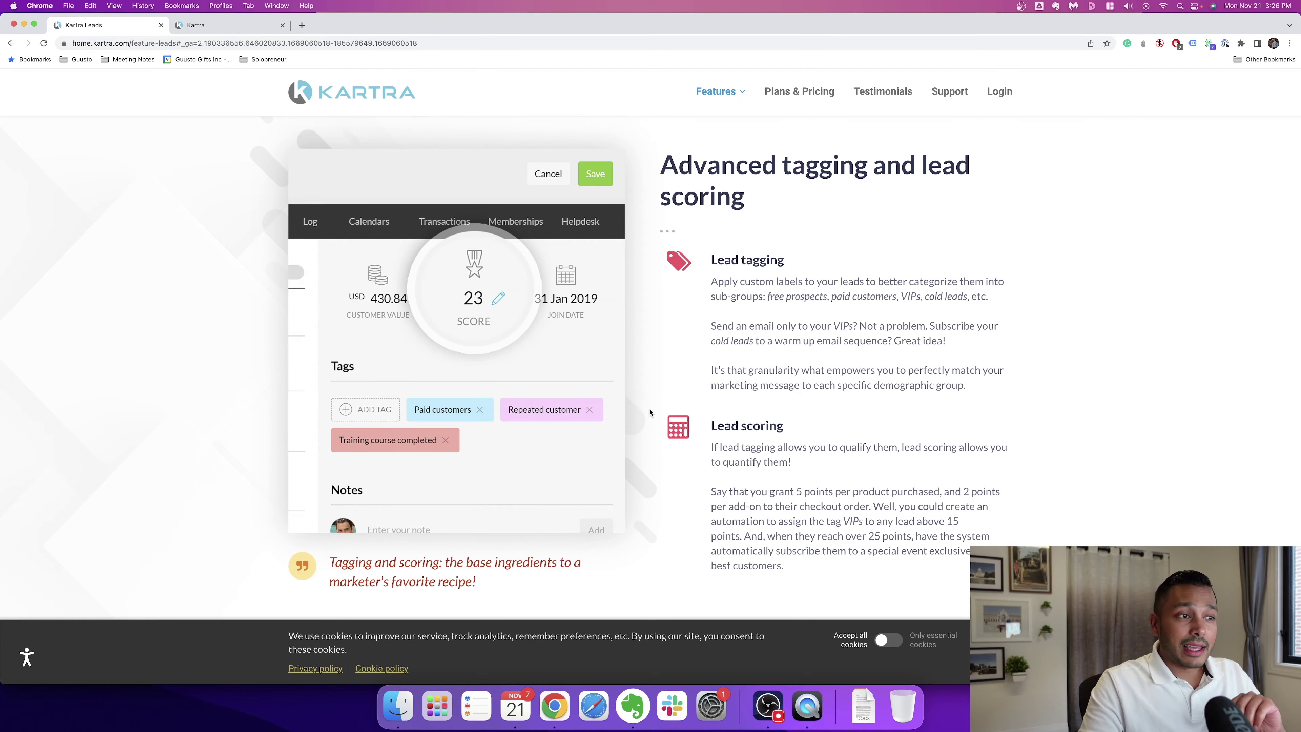
{"action": "scroll", "coordinate": [520, 303], "scroll_direction": "down", "scroll_amount": 10}
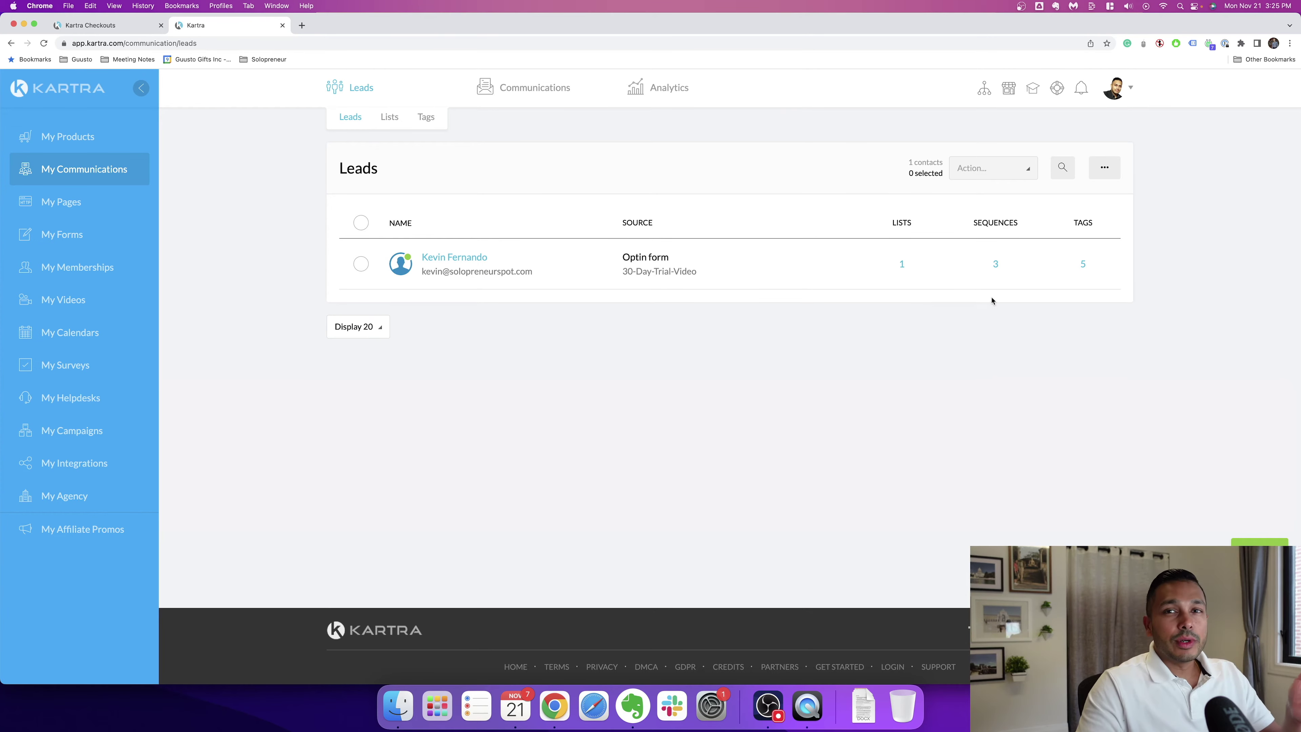
Step: View the lead's three sequences and five applied tags, then dismiss the tags list
{"action": "left_click", "coordinate": [994, 264]}
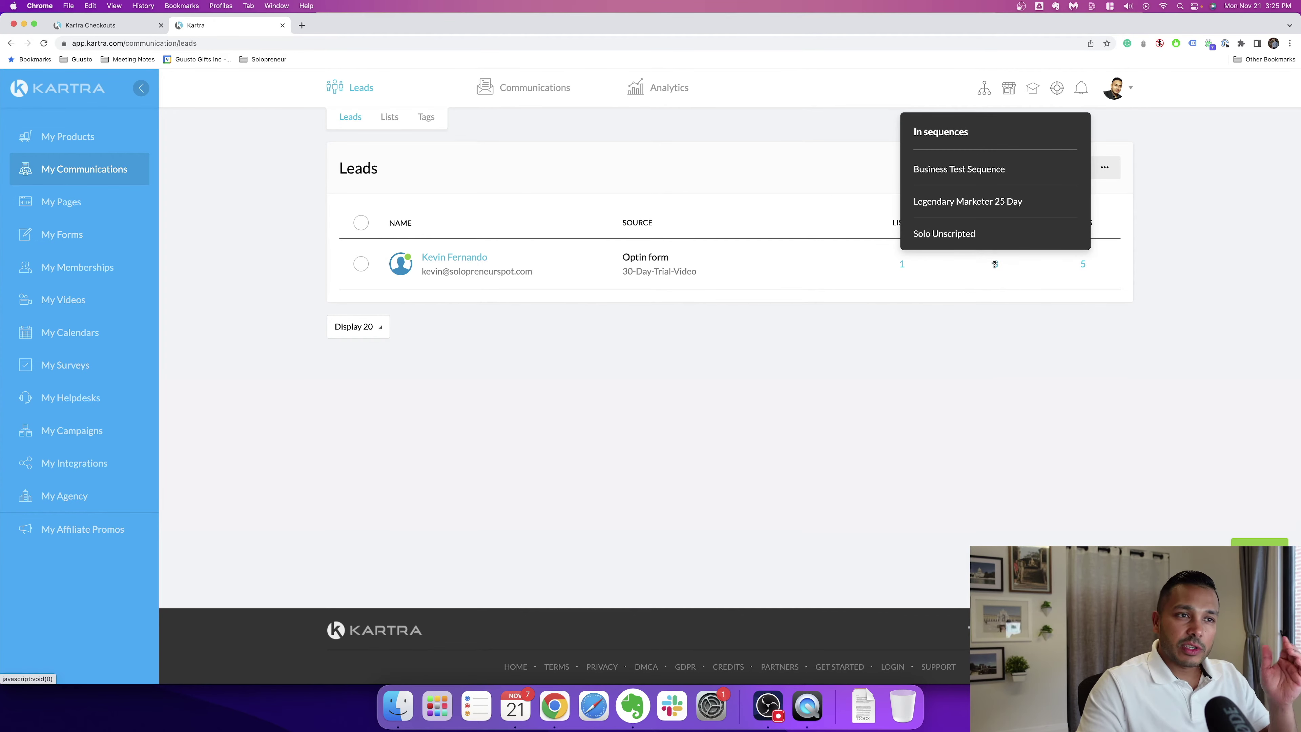
{"action": "left_click", "coordinate": [1084, 264]}
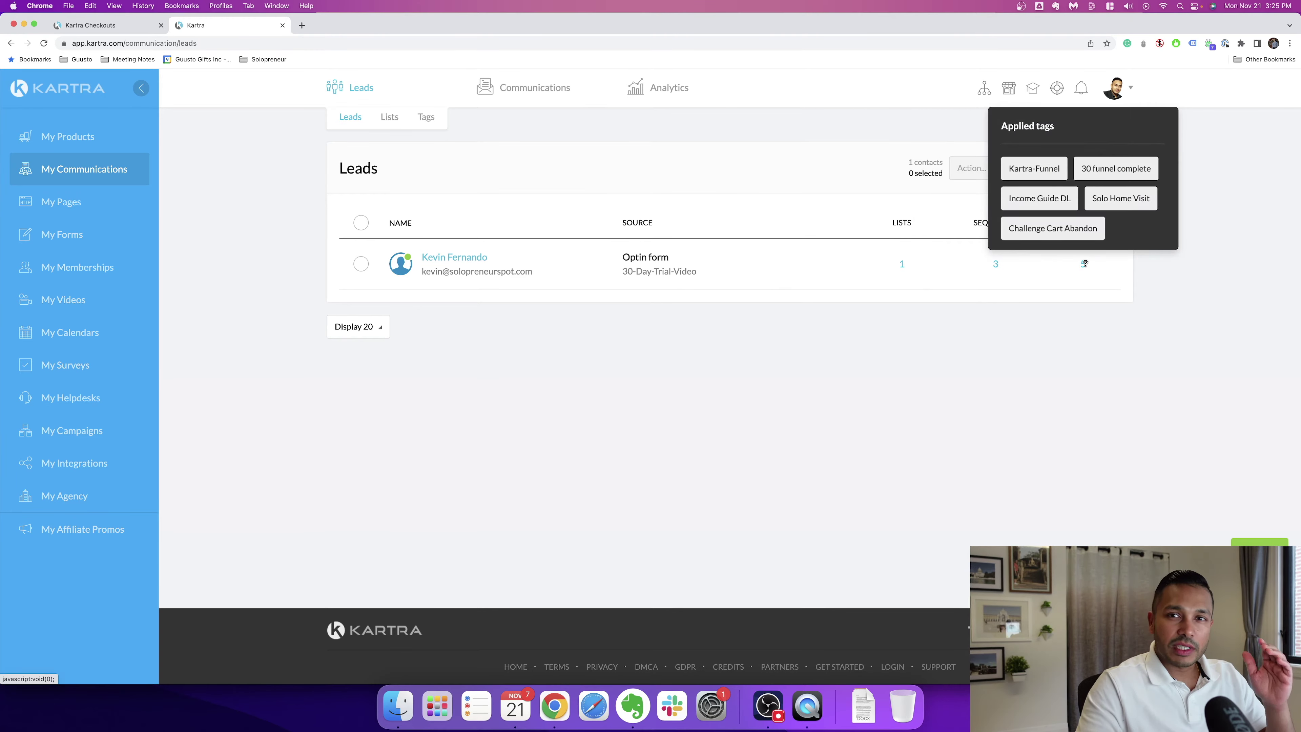
{"action": "left_click", "coordinate": [483, 285]}
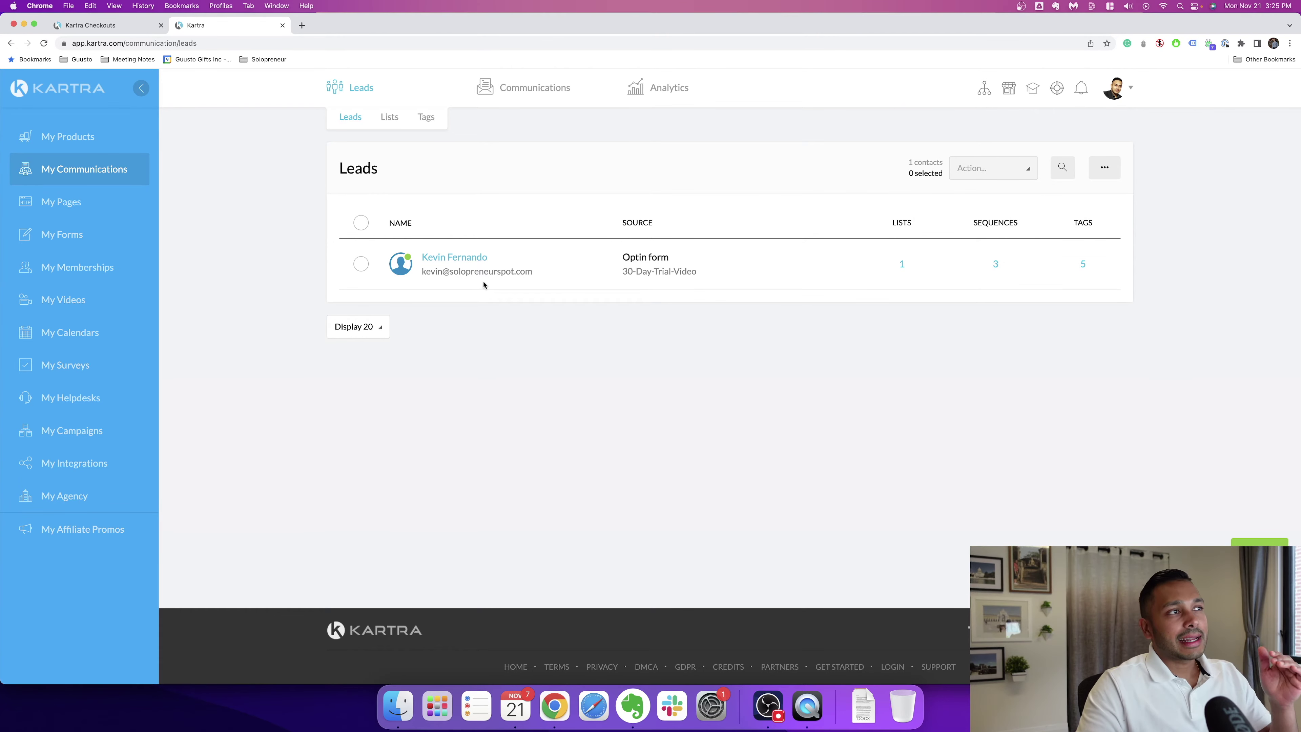
{"action": "mouse_move", "coordinate": [509, 103]}
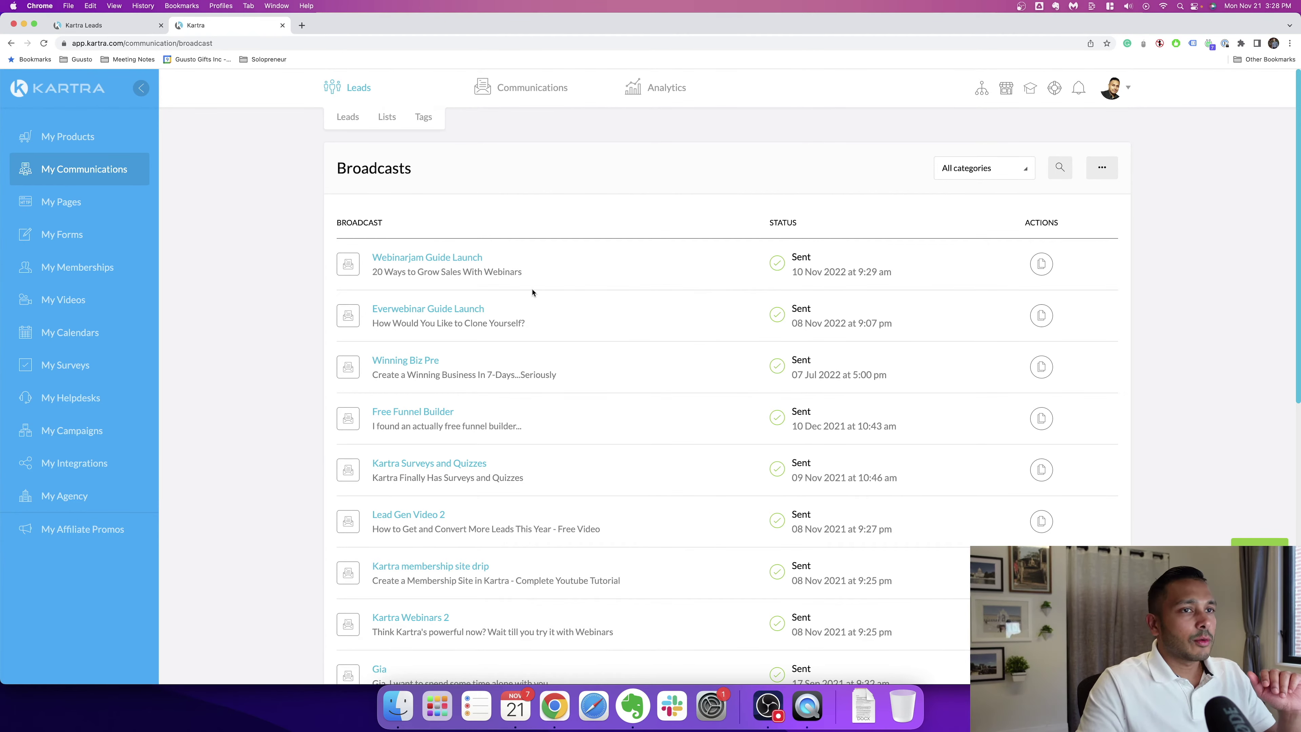
{"action": "left_click", "coordinate": [438, 309]}
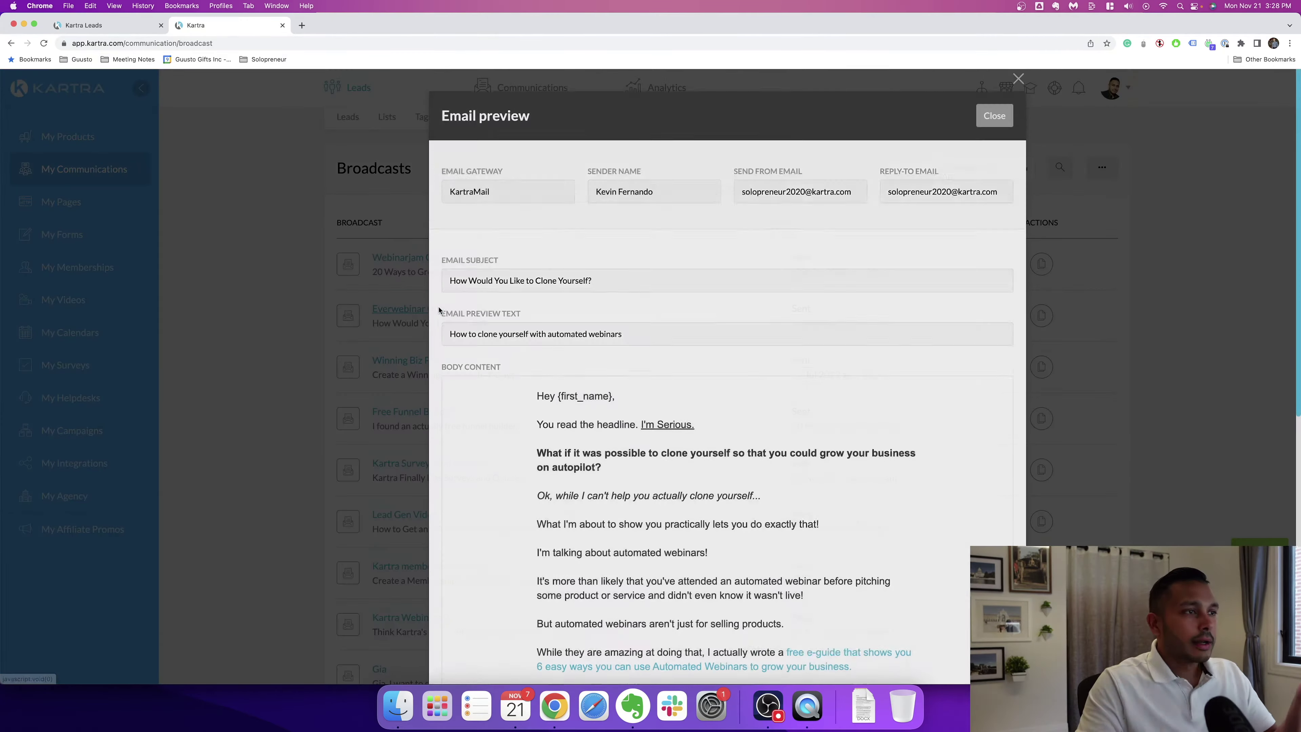
{"action": "scroll", "coordinate": [755, 371], "scroll_direction": "down", "scroll_amount": 10}
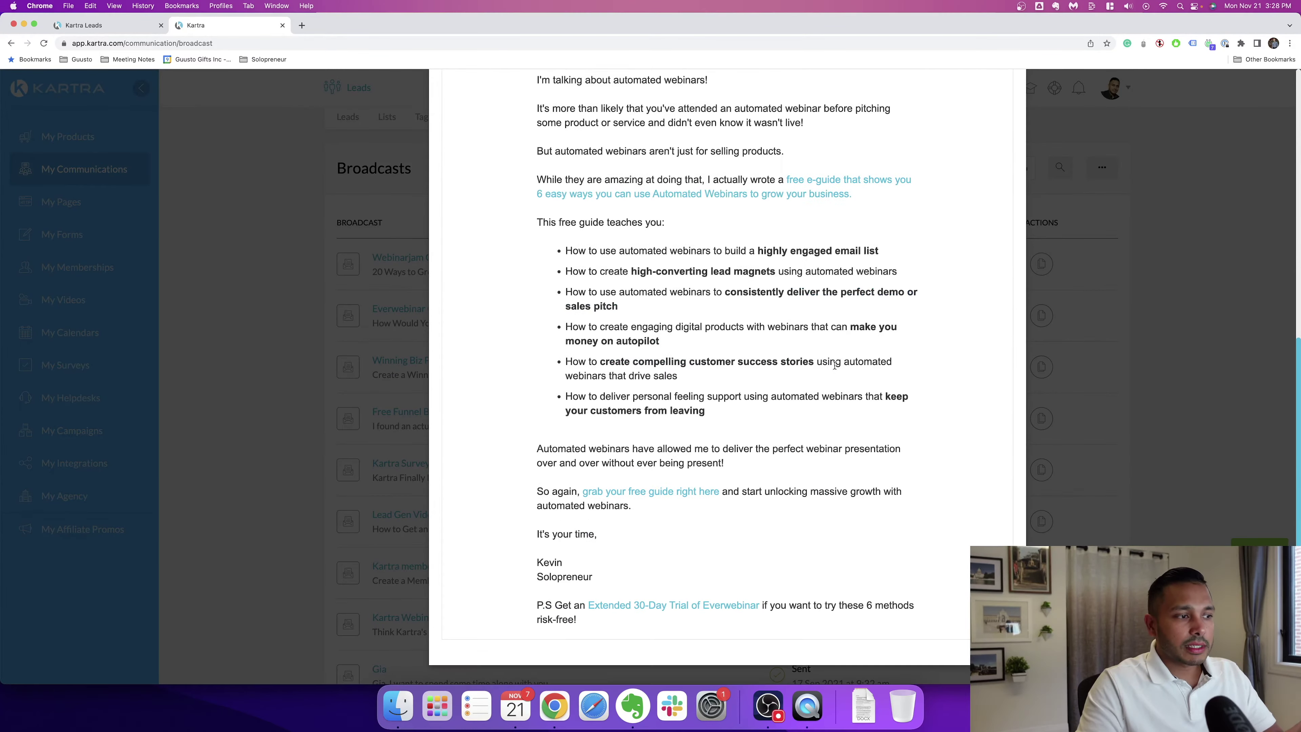
{"action": "scroll", "coordinate": [820, 369], "scroll_direction": "up", "scroll_amount": 10}
{"action": "left_click", "coordinate": [994, 119]}
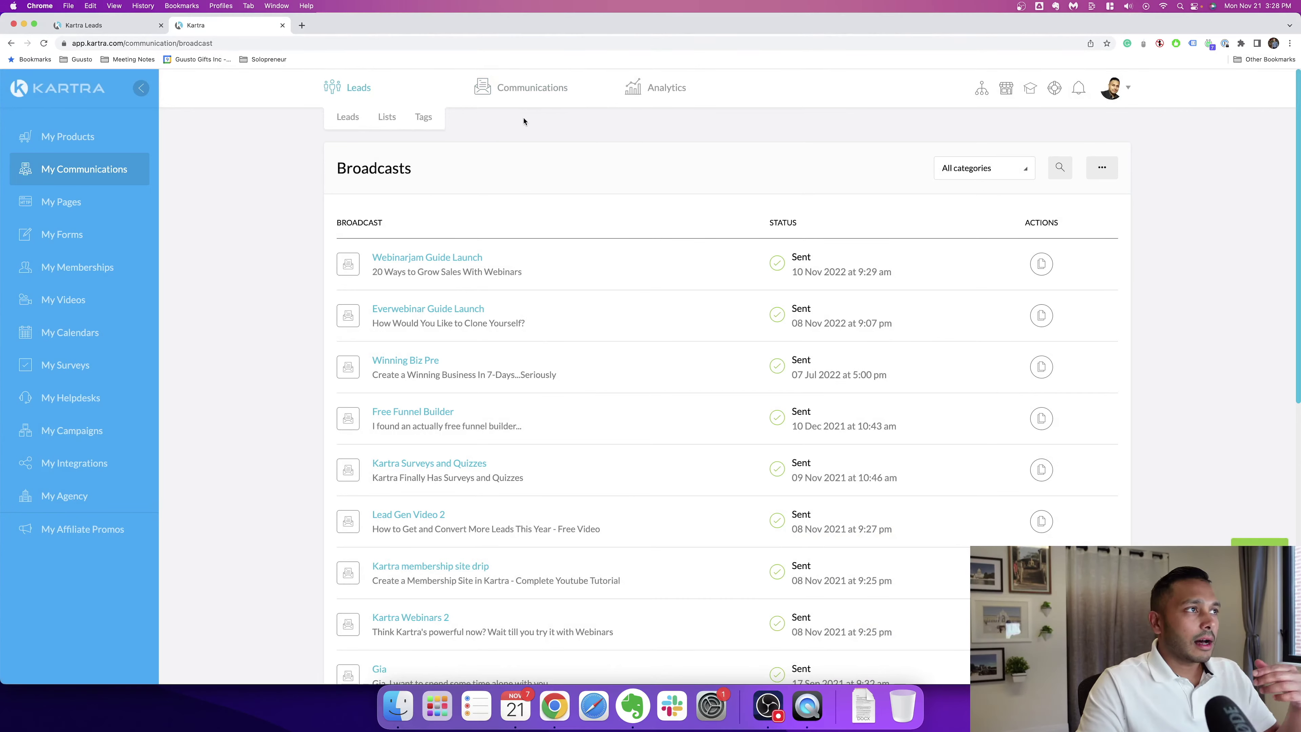
{"action": "mouse_move", "coordinate": [512, 90]}
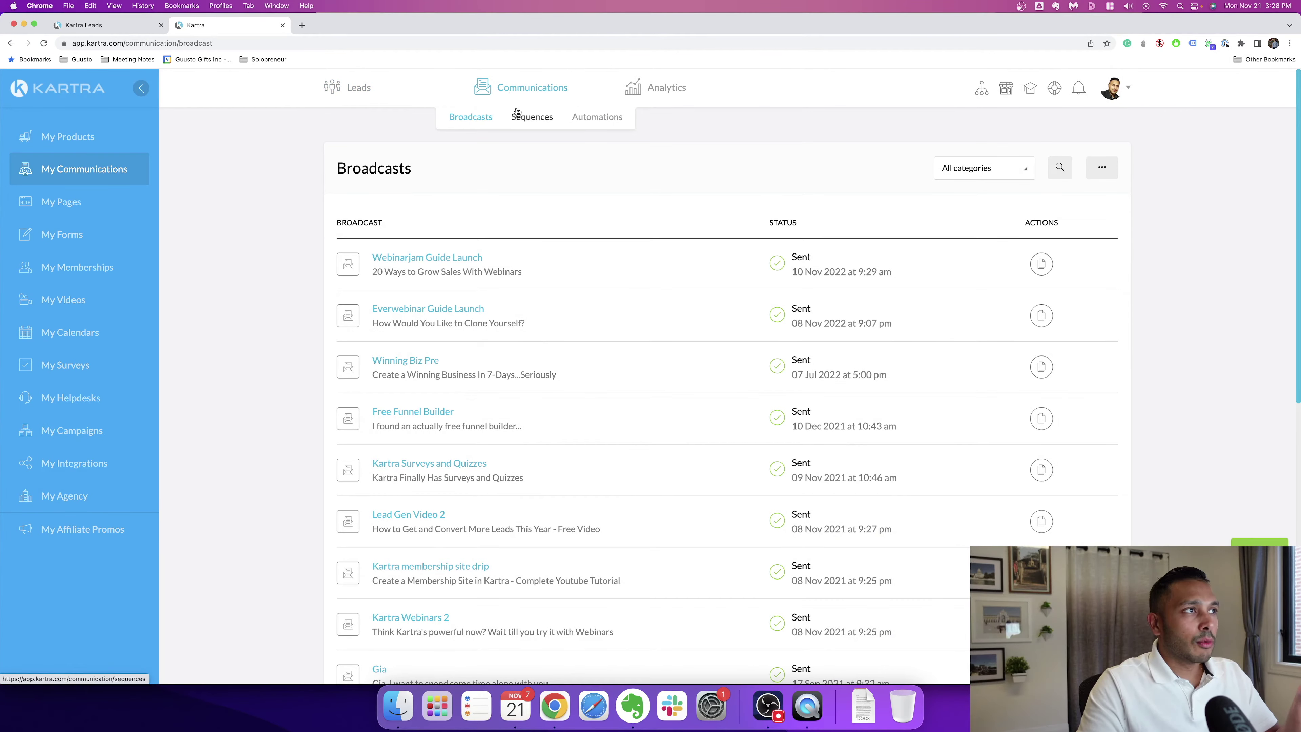
Step: Open a sequence from Sequences, inspect its tag starting rule and tag categories, then cancel
{"action": "left_click", "coordinate": [531, 117]}
{"action": "left_click", "coordinate": [1057, 366]}
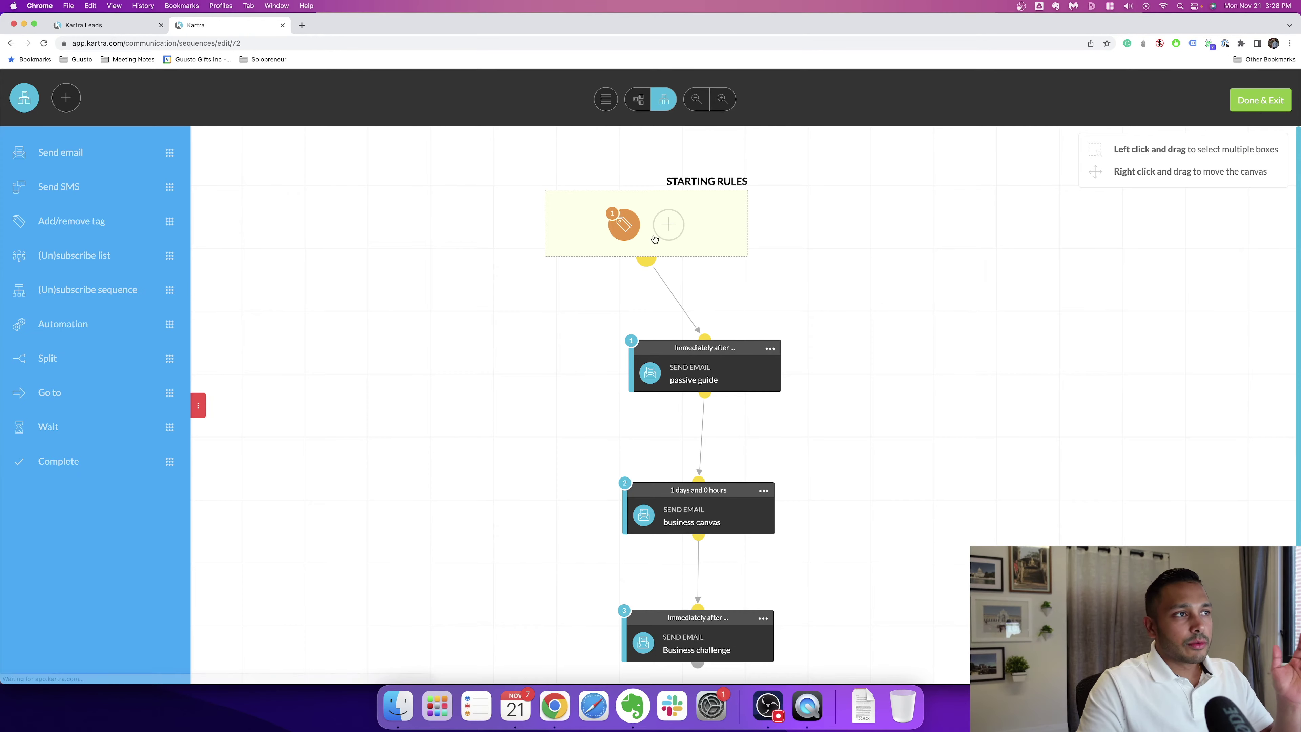
{"action": "left_click", "coordinate": [613, 225]}
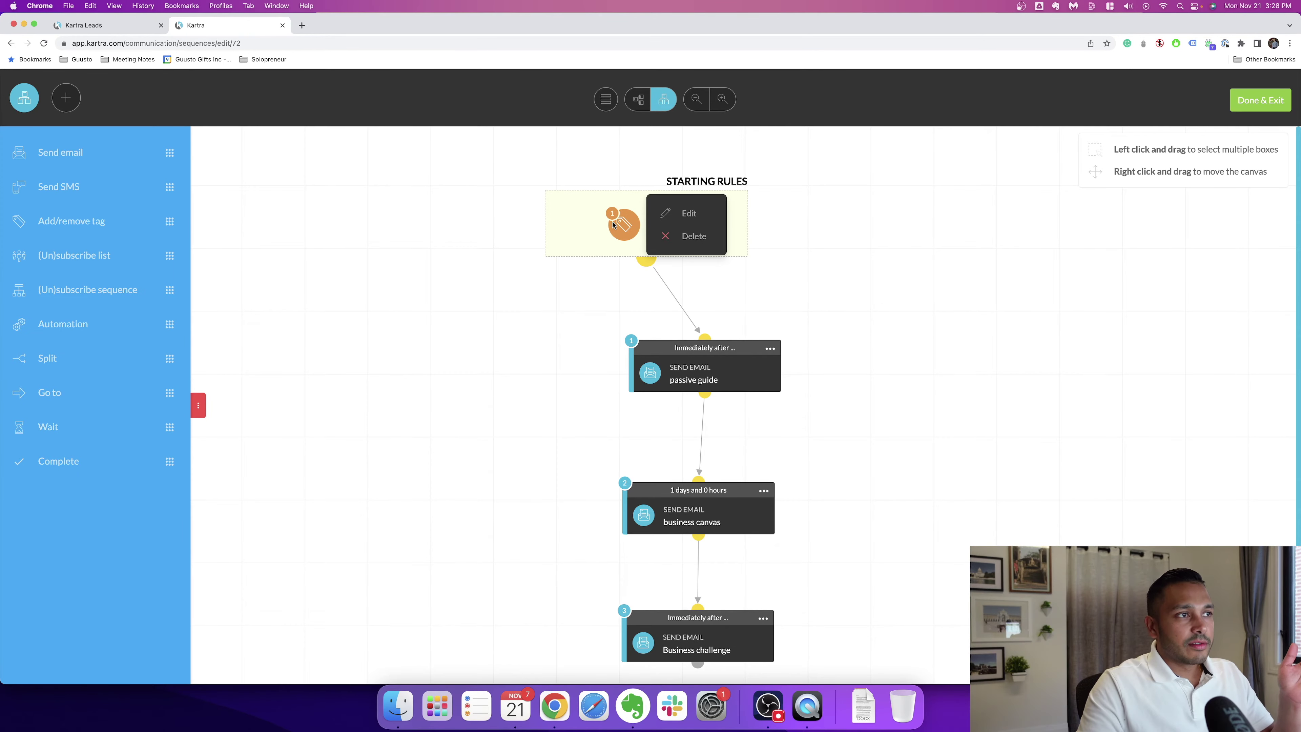
{"action": "left_click", "coordinate": [692, 212]}
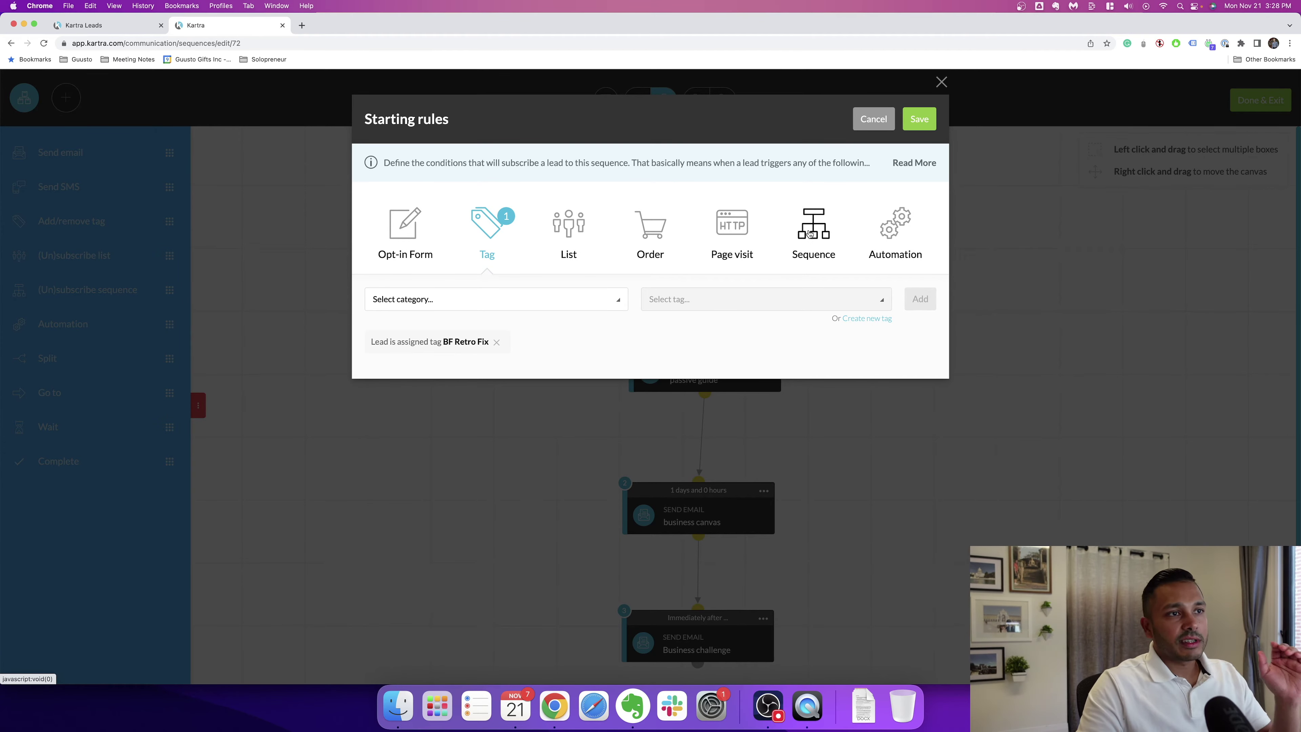
{"action": "left_click", "coordinate": [486, 298]}
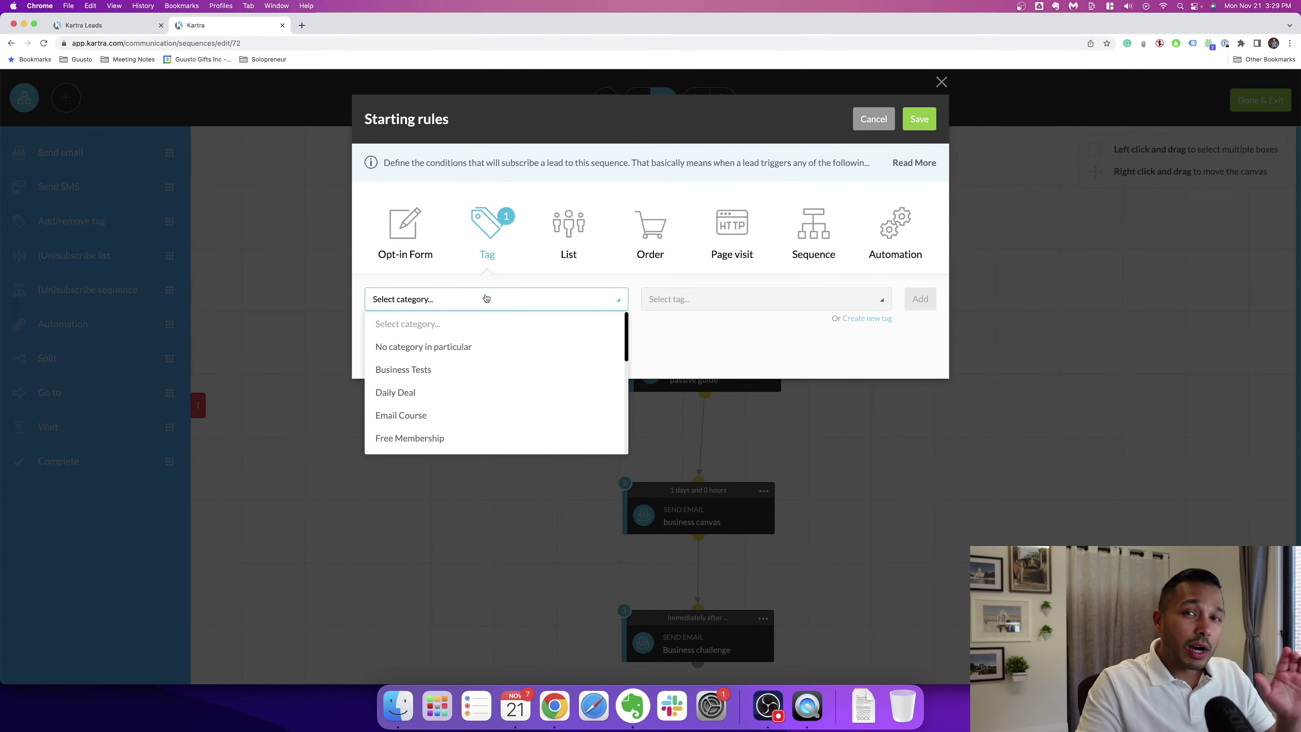
{"action": "left_click", "coordinate": [873, 123]}
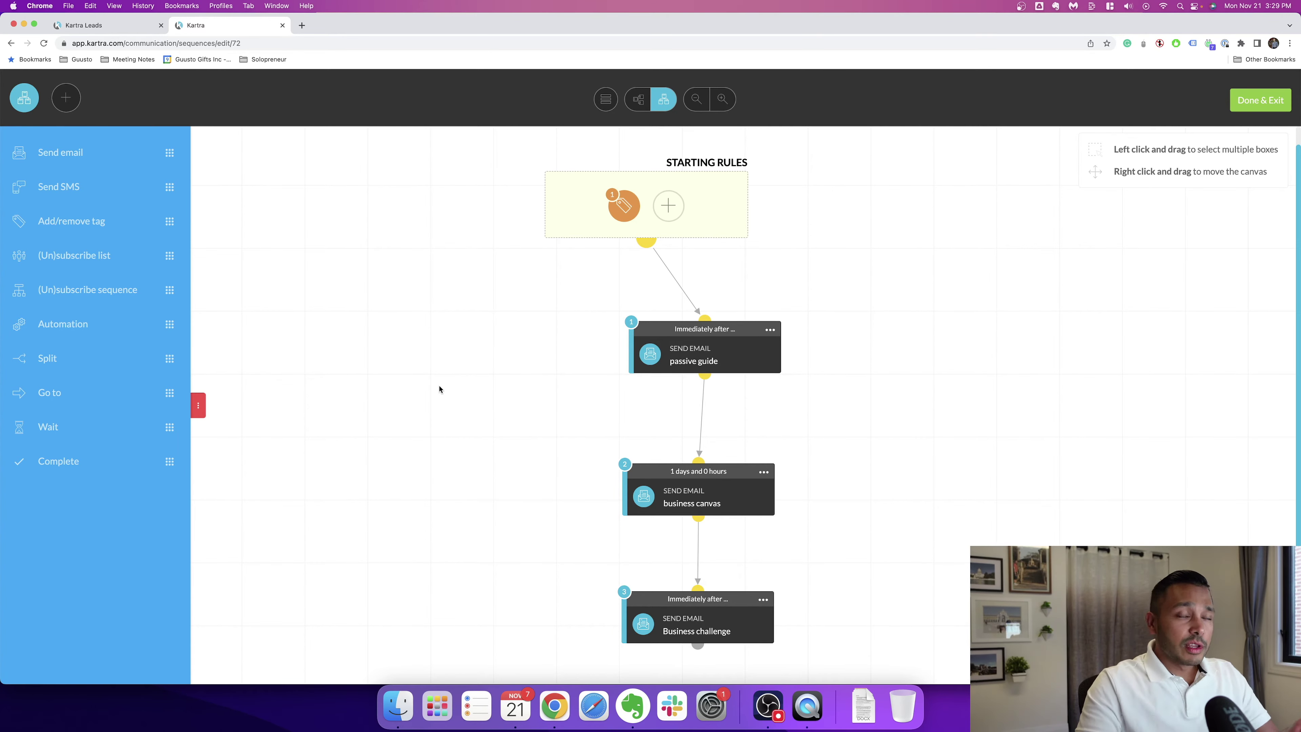
Step: Open the Kartra website's Email feature page and scroll down through it
{"action": "left_click", "coordinate": [97, 25]}
{"action": "mouse_move", "coordinate": [719, 94]}
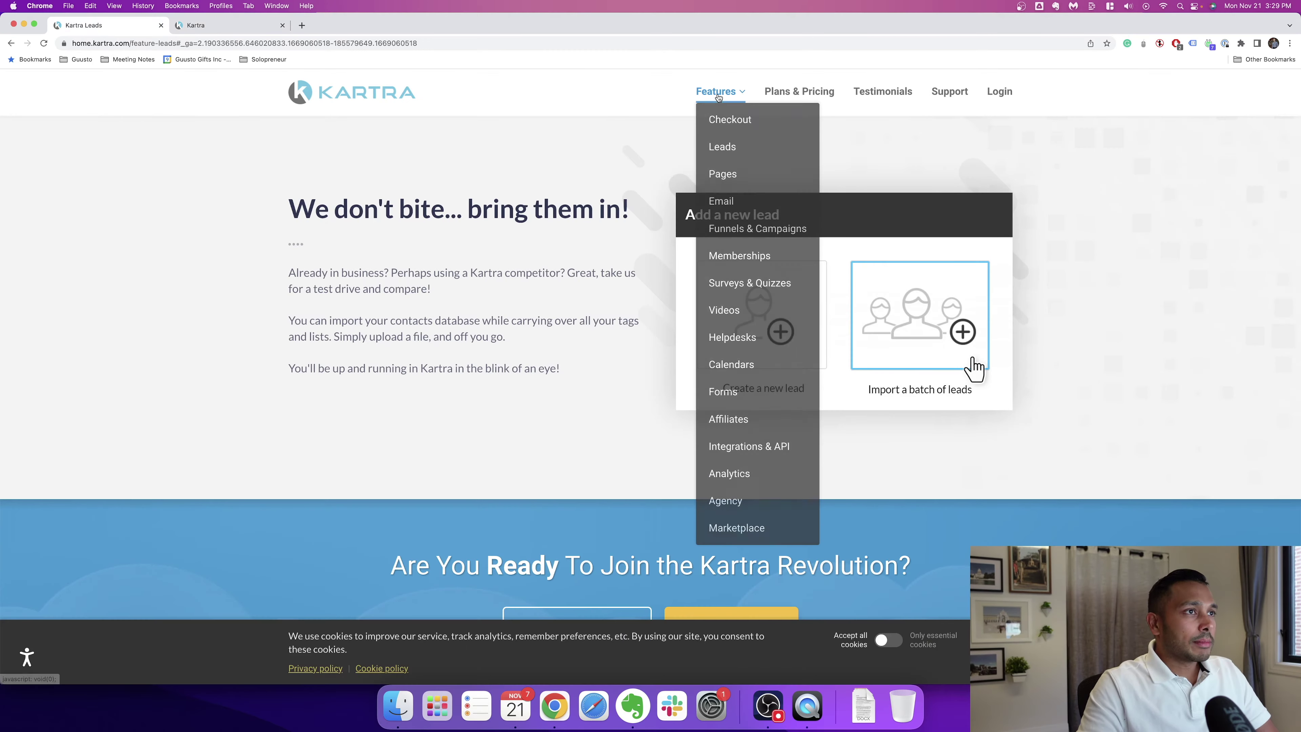
{"action": "left_click", "coordinate": [728, 201]}
{"action": "scroll", "coordinate": [293, 273], "scroll_direction": "down", "scroll_amount": 5}
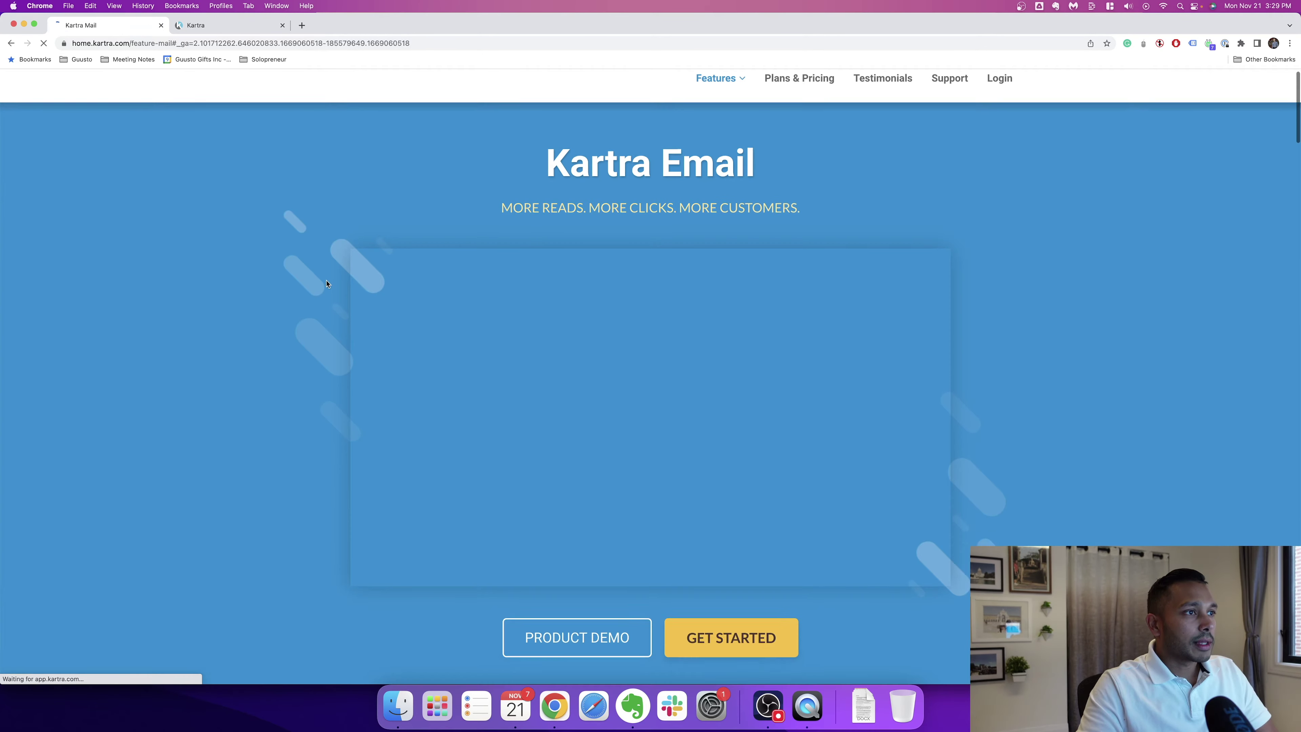
{"action": "scroll", "coordinate": [293, 273], "scroll_direction": "down", "scroll_amount": 5}
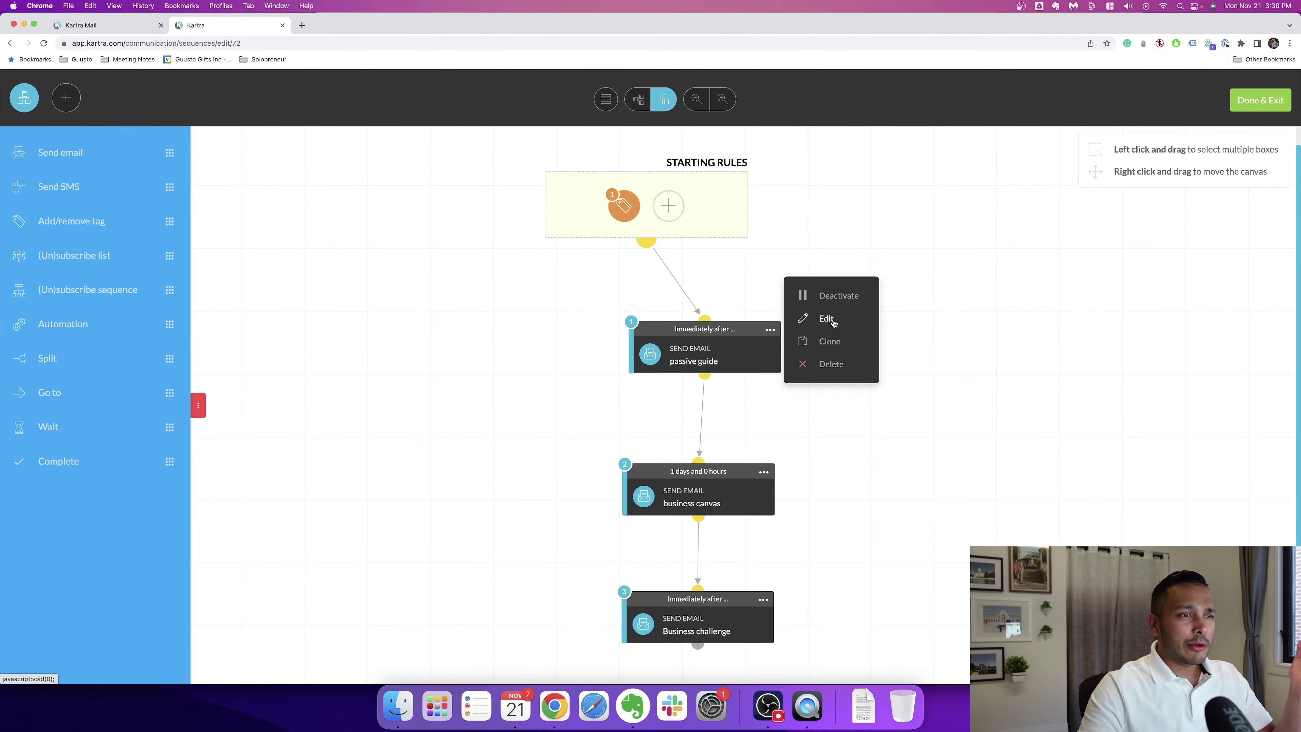
Step: Open the passive guide email's content and switch its editor to Advanced mode
{"action": "left_click", "coordinate": [833, 319]}
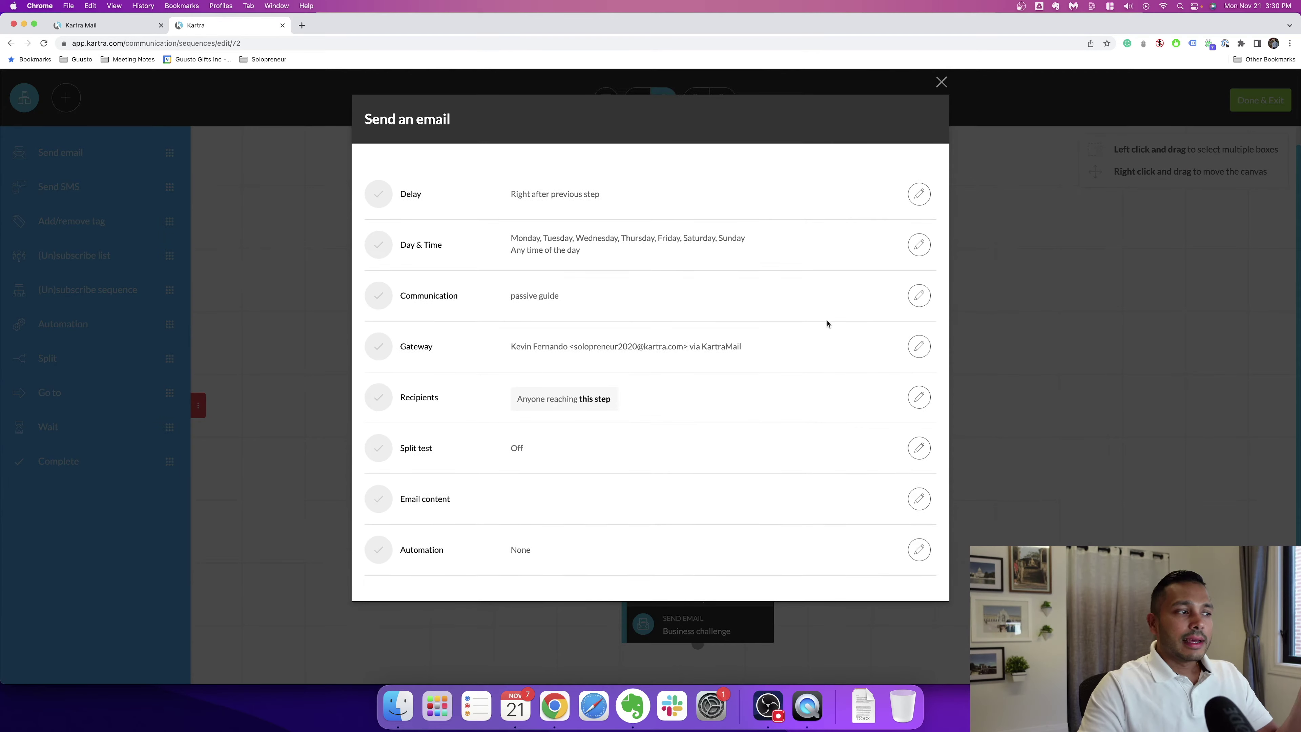
{"action": "left_click", "coordinate": [920, 500]}
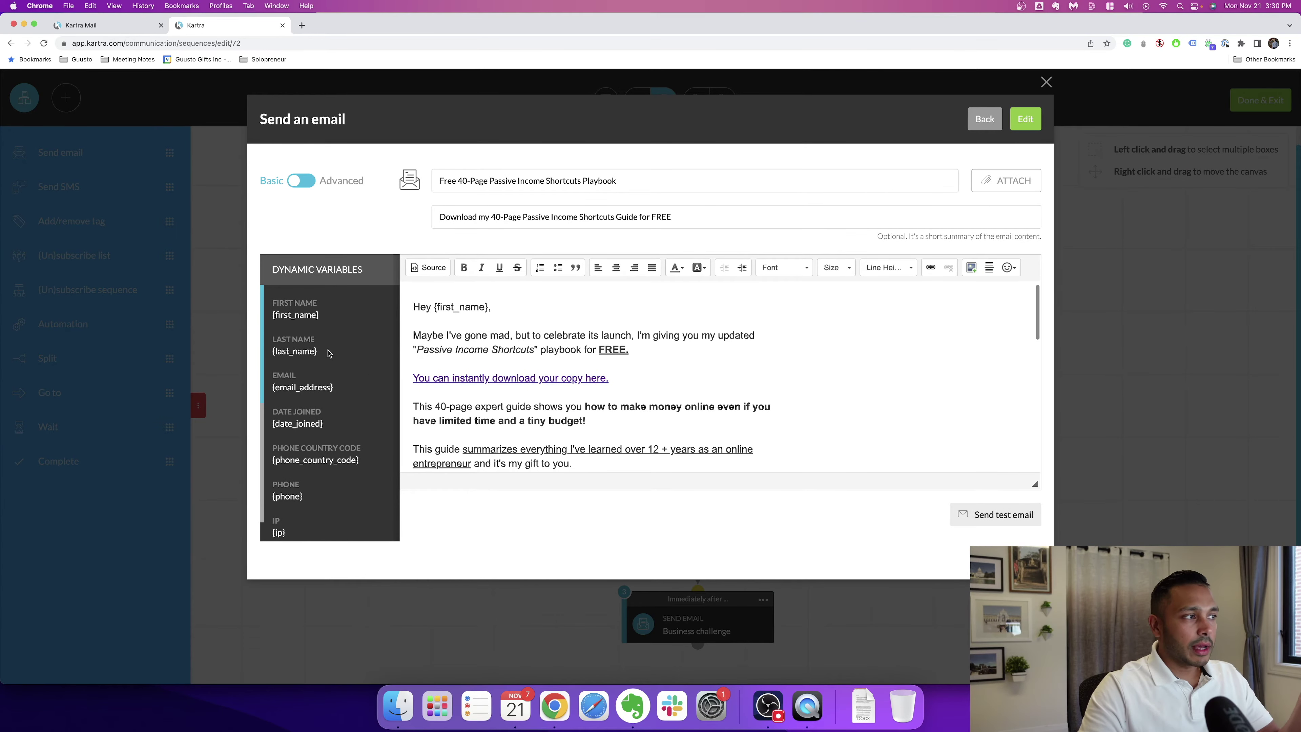
{"action": "scroll", "coordinate": [312, 492], "scroll_direction": "down", "scroll_amount": 5}
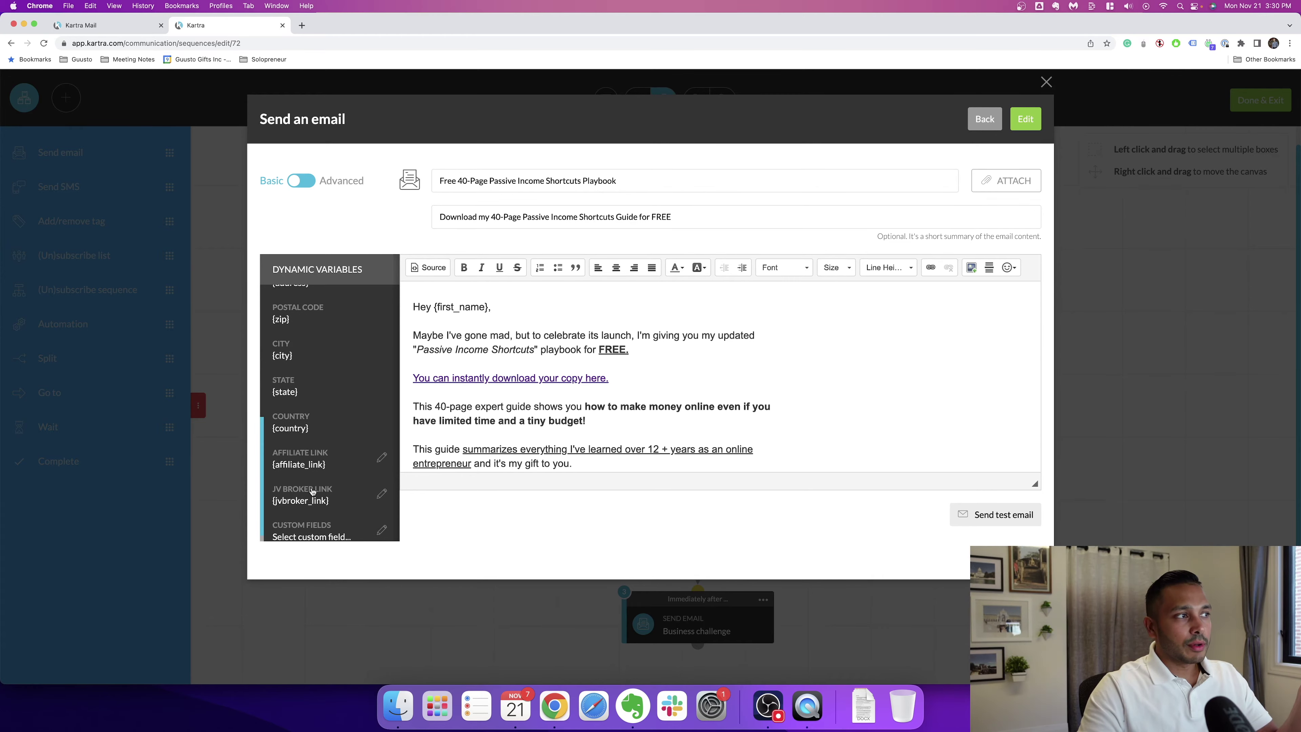
{"action": "left_click", "coordinate": [308, 178]}
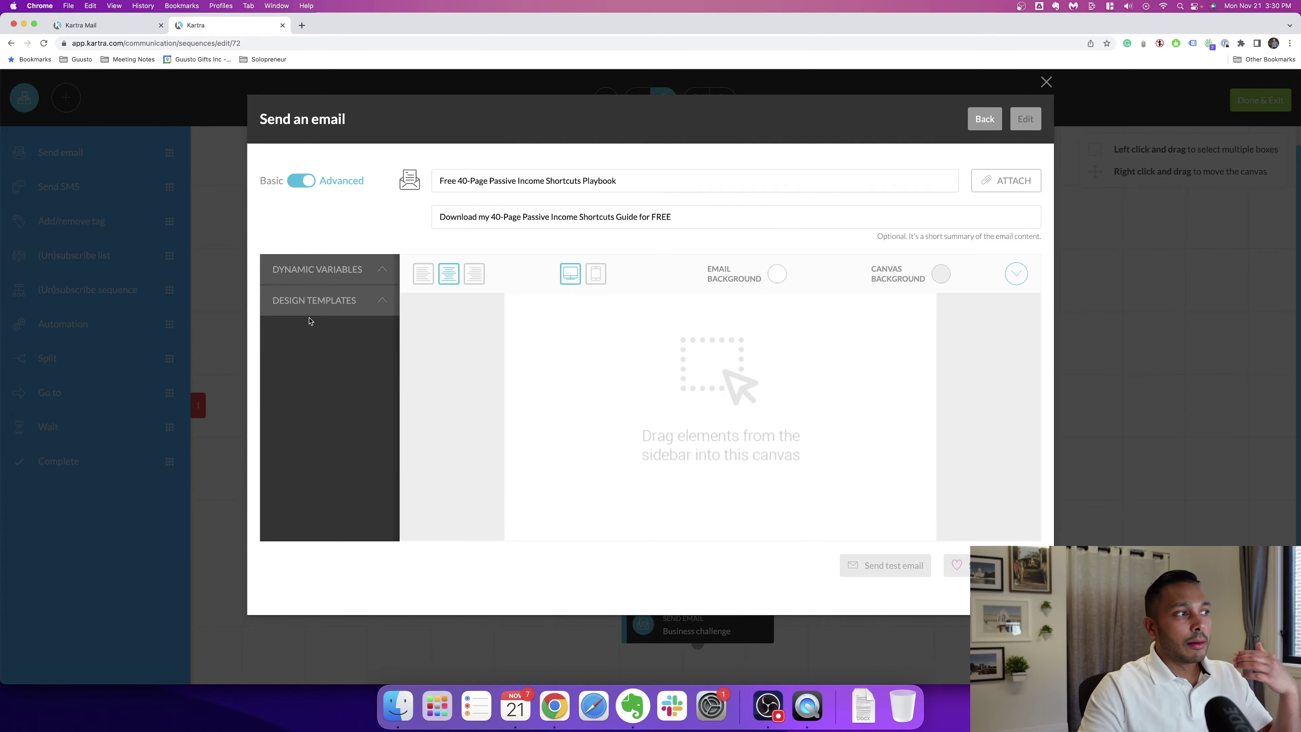
Step: Drop the purple numbered-list Full Template into the email, then close the email settings
{"action": "left_click", "coordinate": [323, 342]}
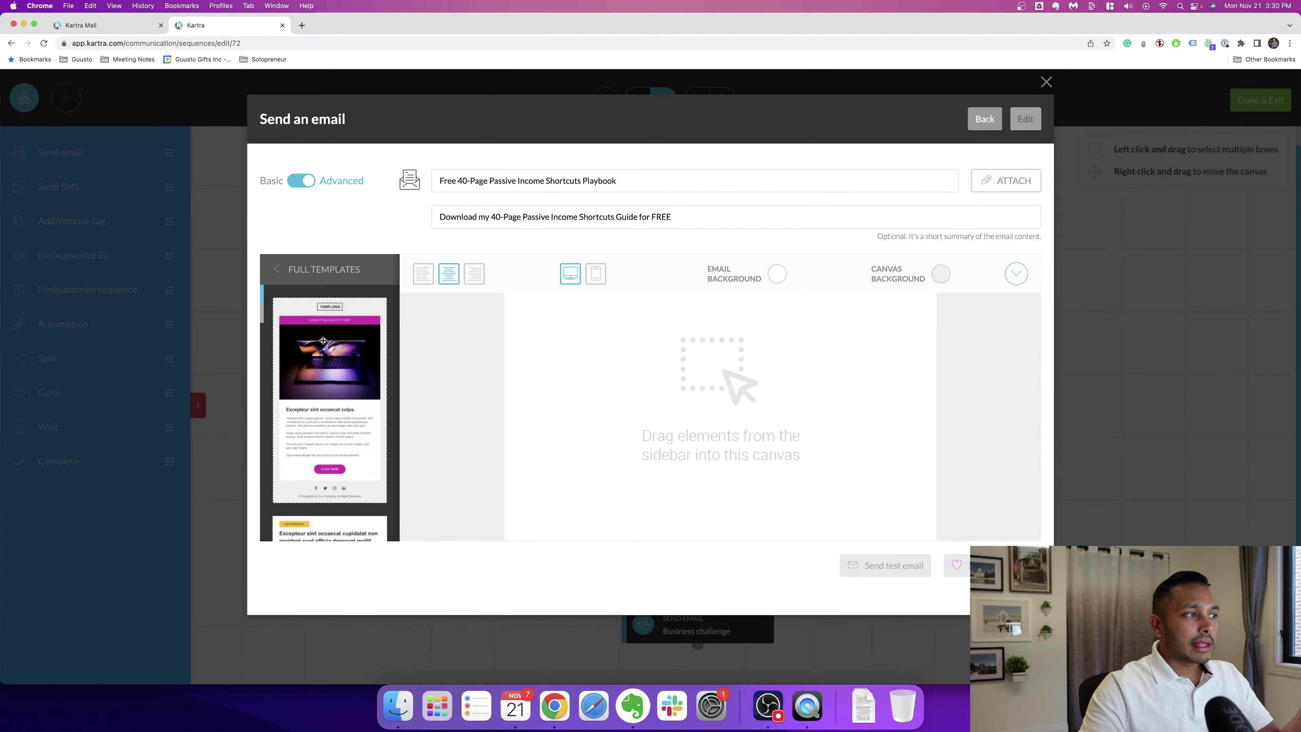
{"action": "scroll", "coordinate": [323, 341], "scroll_direction": "down", "scroll_amount": 10}
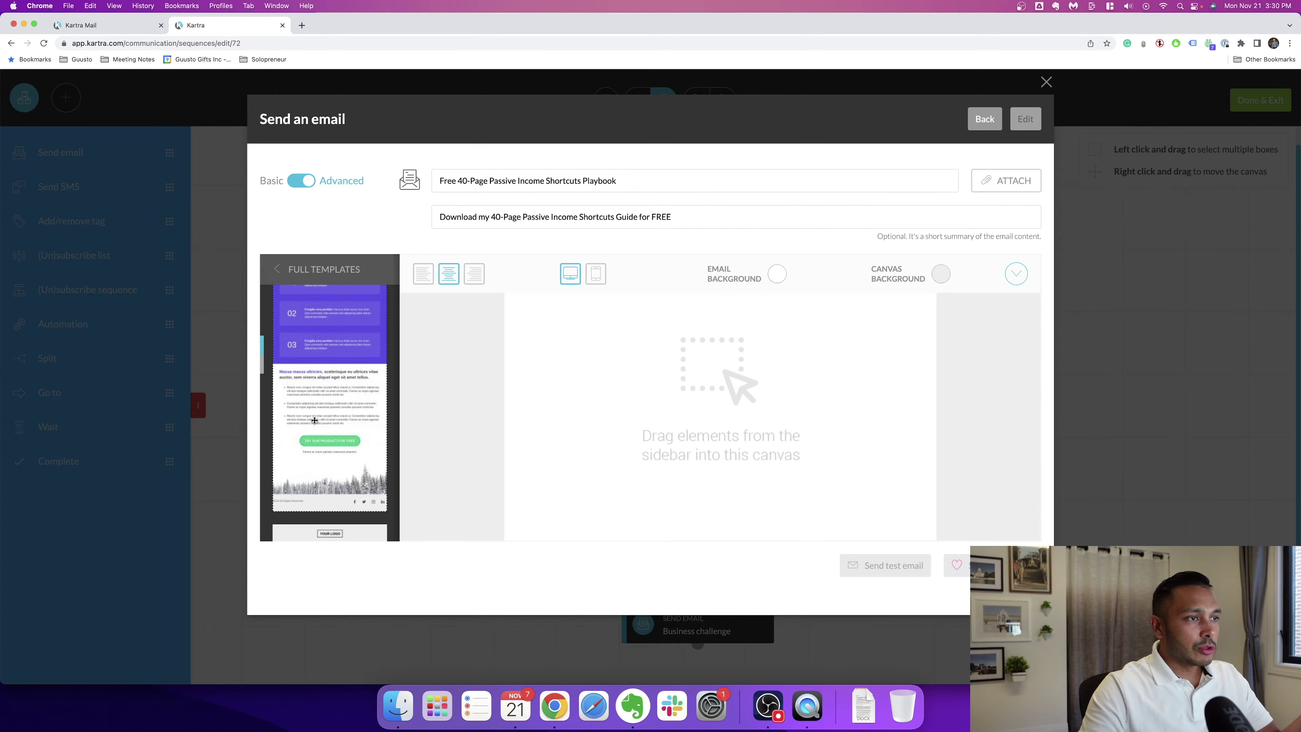
{"action": "left_click_drag", "start_coordinate": [314, 421], "coordinate": [717, 311]}
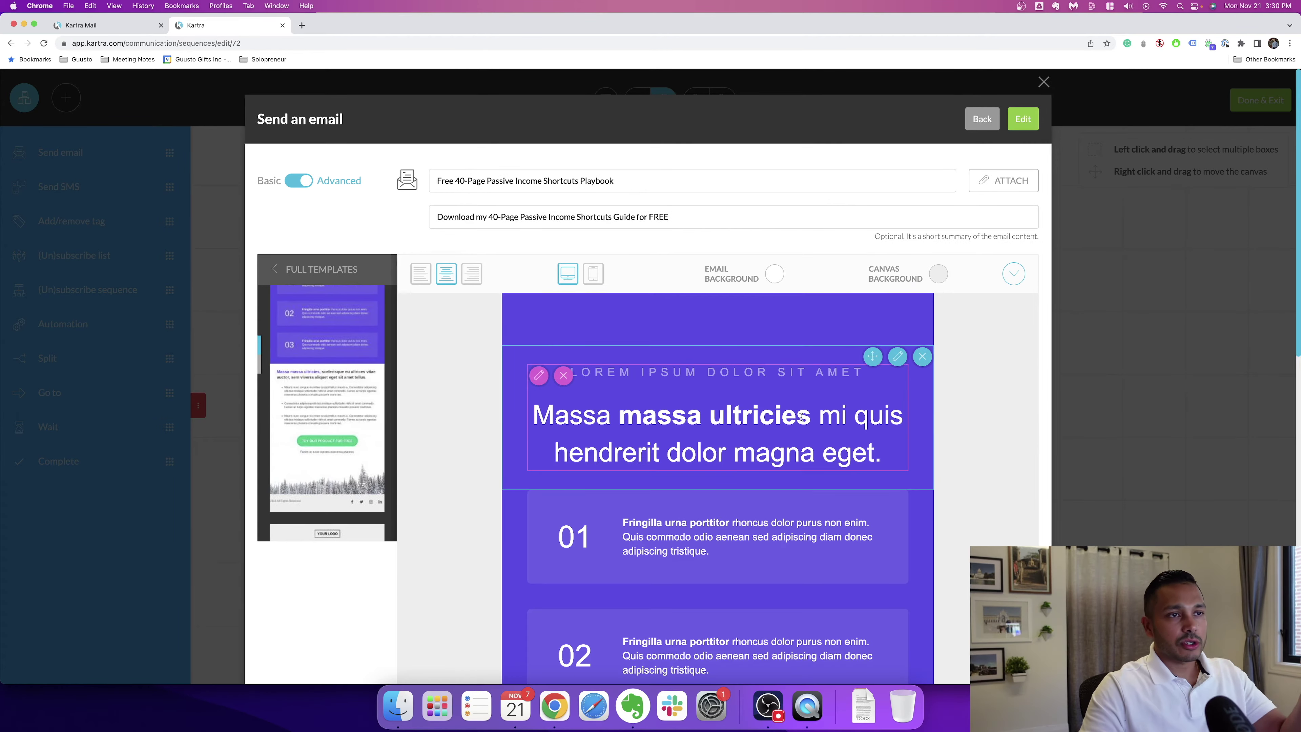
{"action": "scroll", "coordinate": [837, 467], "scroll_direction": "down", "scroll_amount": 15}
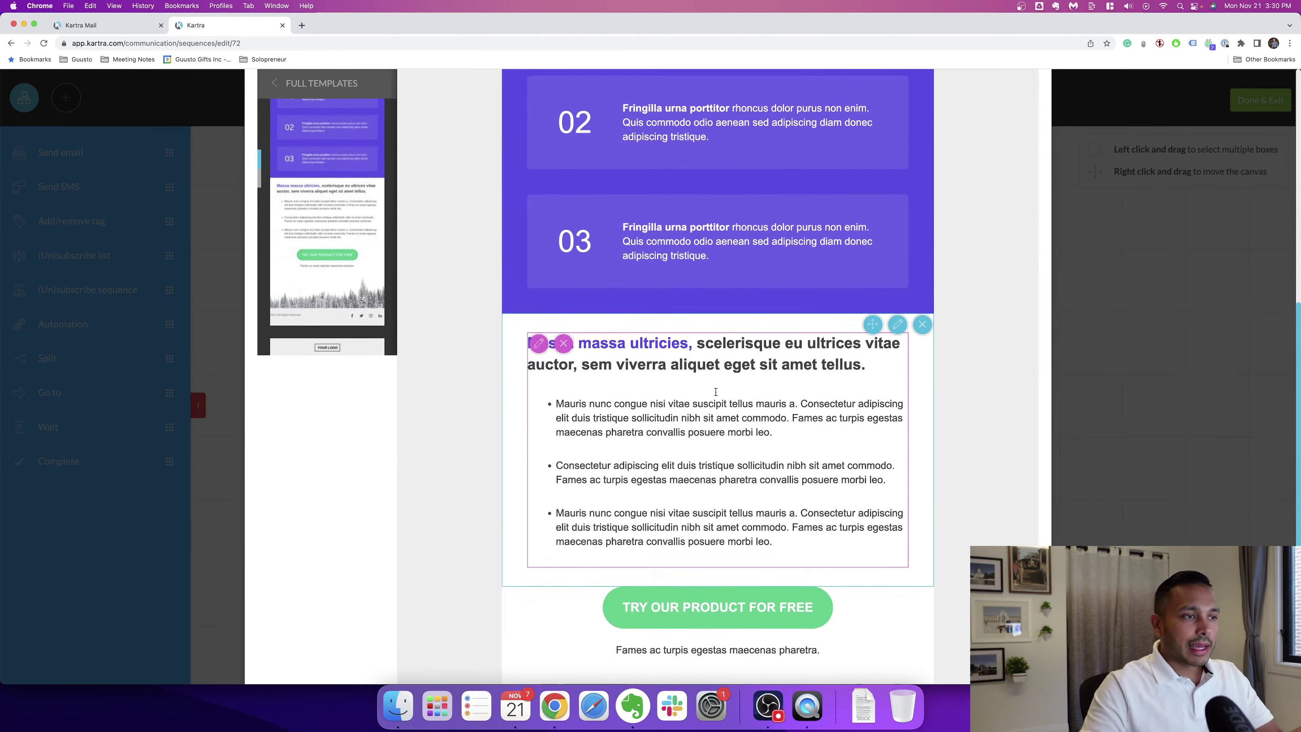
{"action": "scroll", "coordinate": [715, 395], "scroll_direction": "up", "scroll_amount": 15}
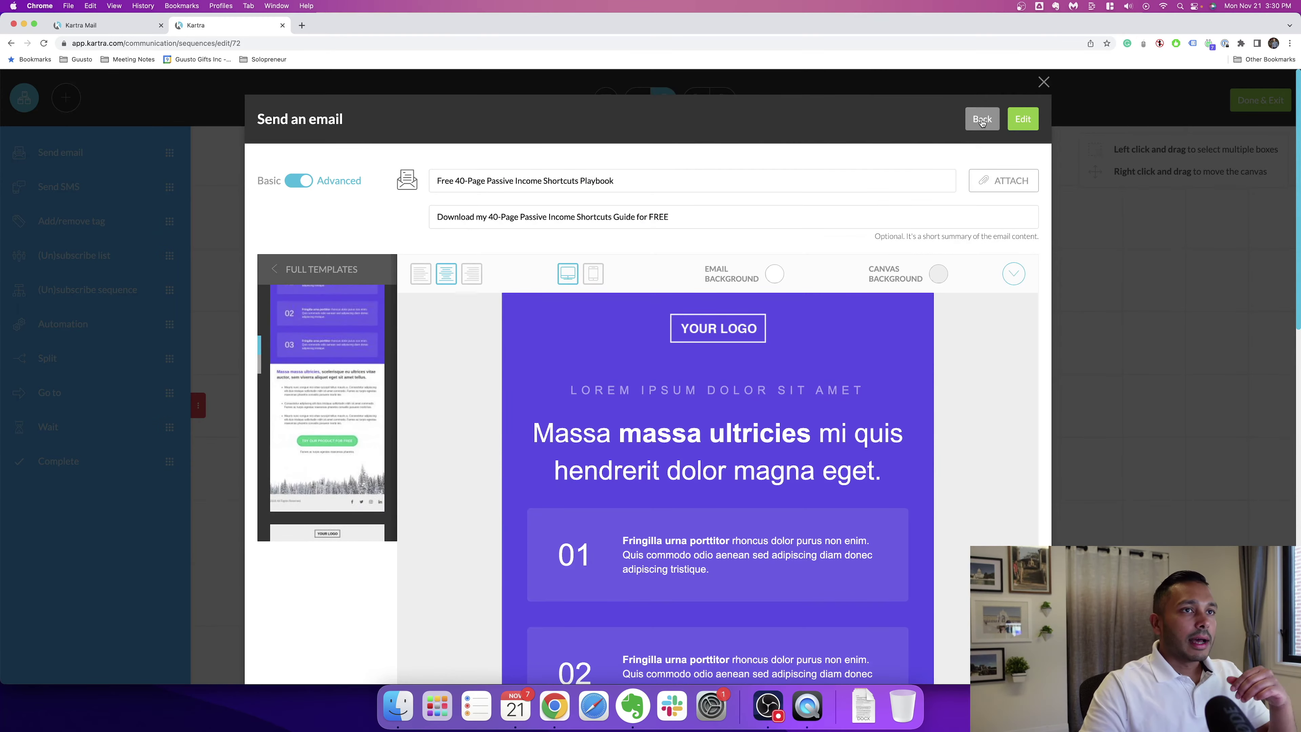
{"action": "left_click", "coordinate": [1045, 83]}
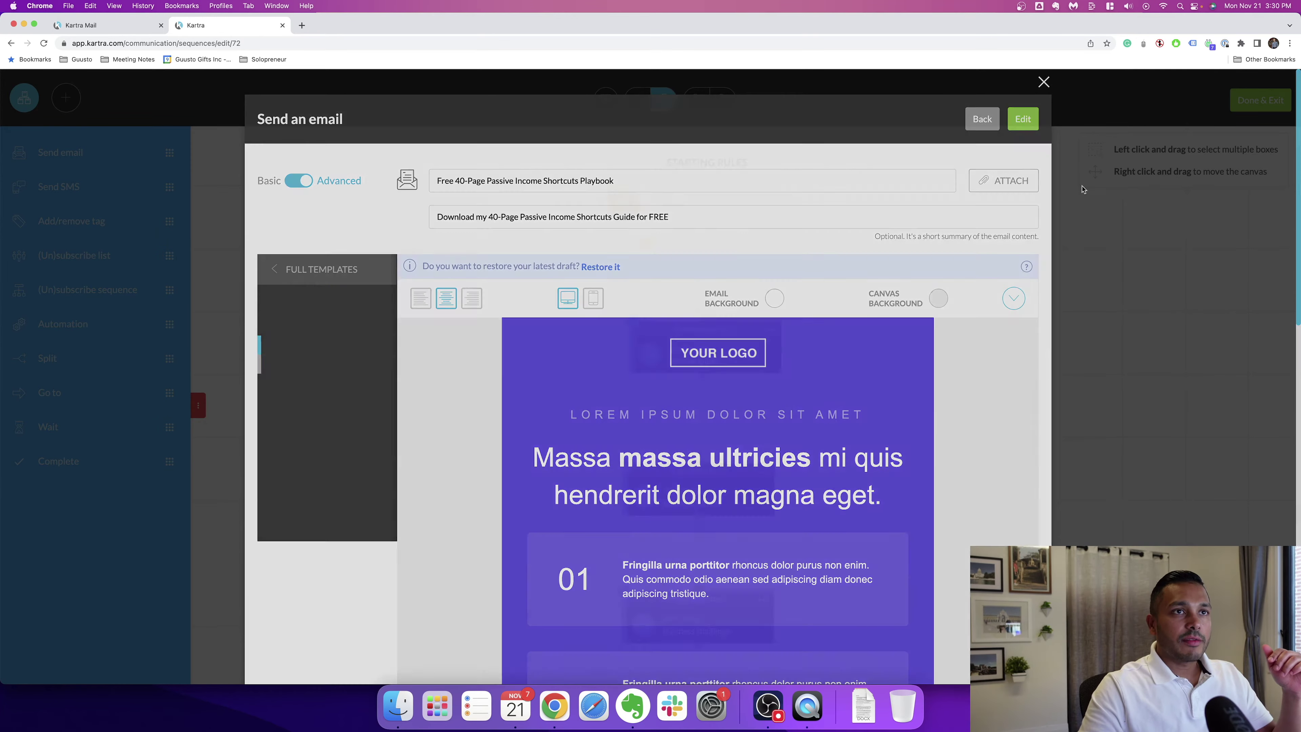
Step: Return to the Kartra Email feature page and scroll up and down through its sections
{"action": "key", "text": "super+1"}
{"action": "scroll", "coordinate": [811, 324], "scroll_direction": "up", "scroll_amount": 5}
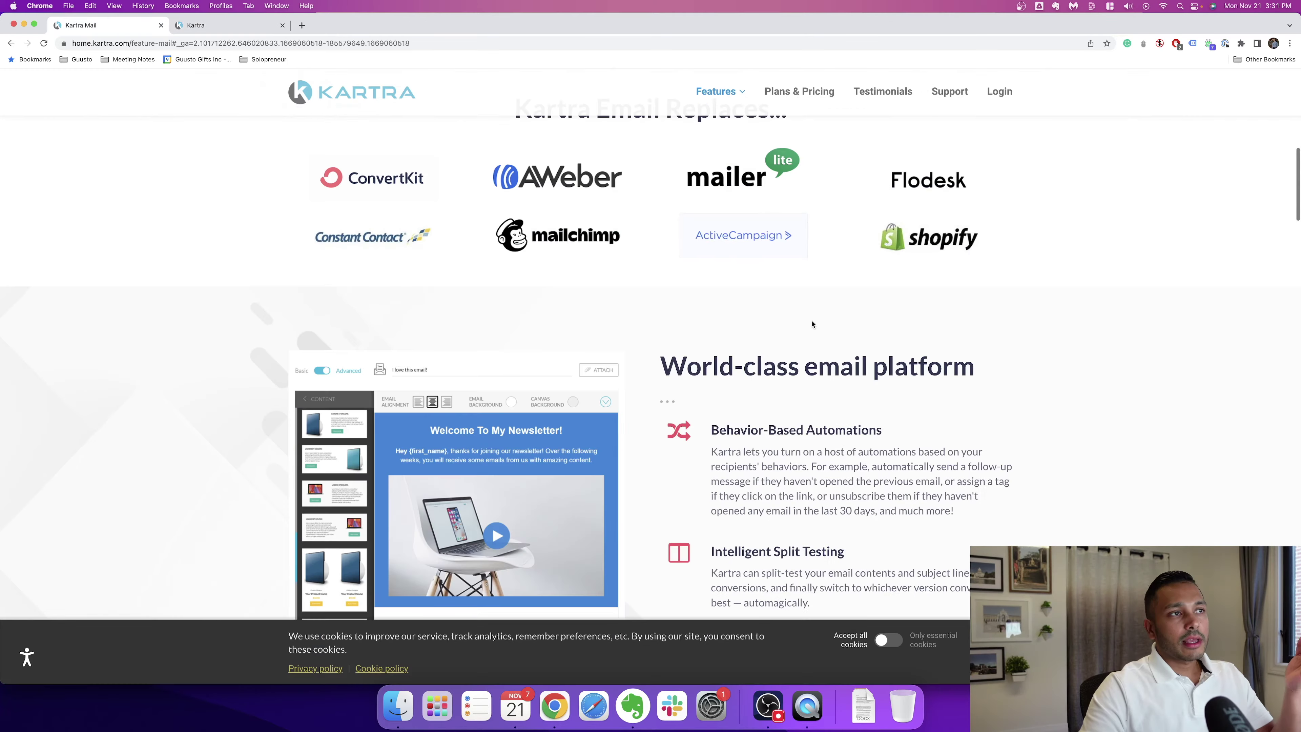
{"action": "scroll", "coordinate": [947, 351], "scroll_direction": "down", "scroll_amount": 3}
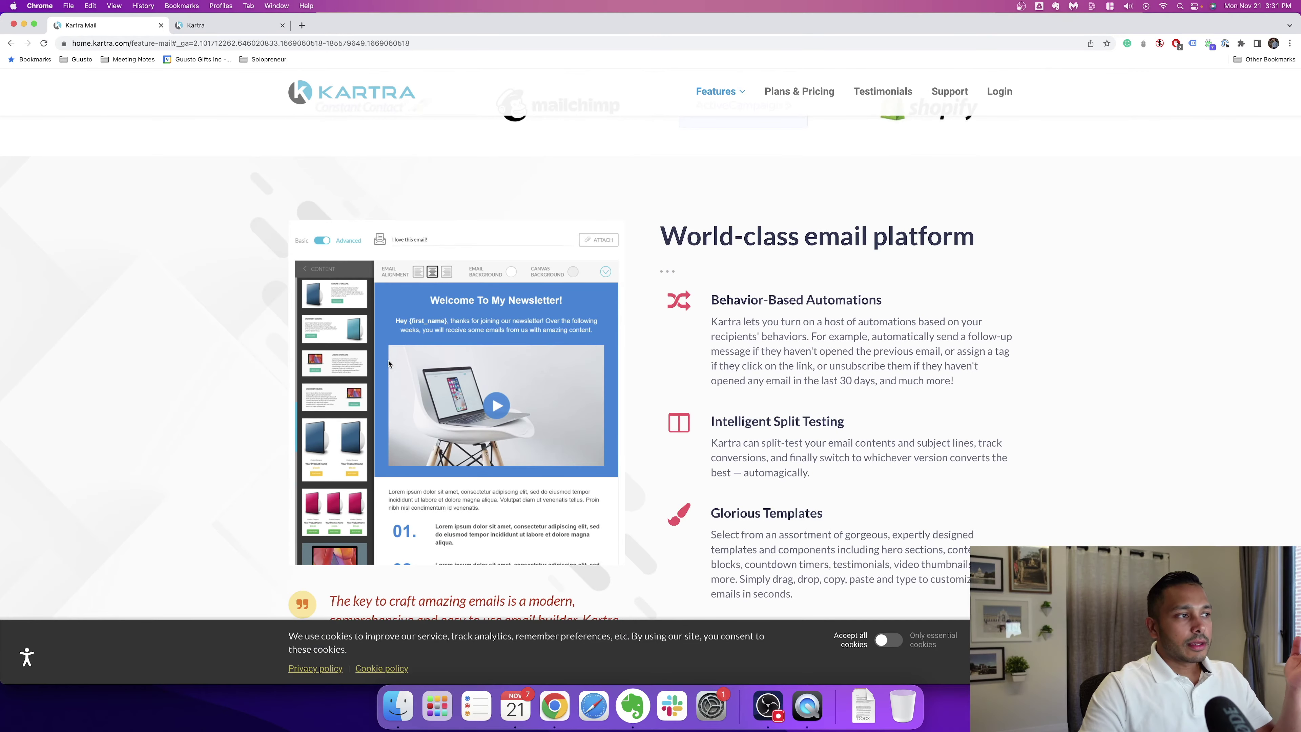
{"action": "scroll", "coordinate": [581, 373], "scroll_direction": "down", "scroll_amount": 3}
{"action": "scroll", "coordinate": [580, 372], "scroll_direction": "down", "scroll_amount": 5}
{"action": "scroll", "coordinate": [580, 373], "scroll_direction": "up", "scroll_amount": 4}
{"action": "scroll", "coordinate": [803, 379], "scroll_direction": "down", "scroll_amount": 5}
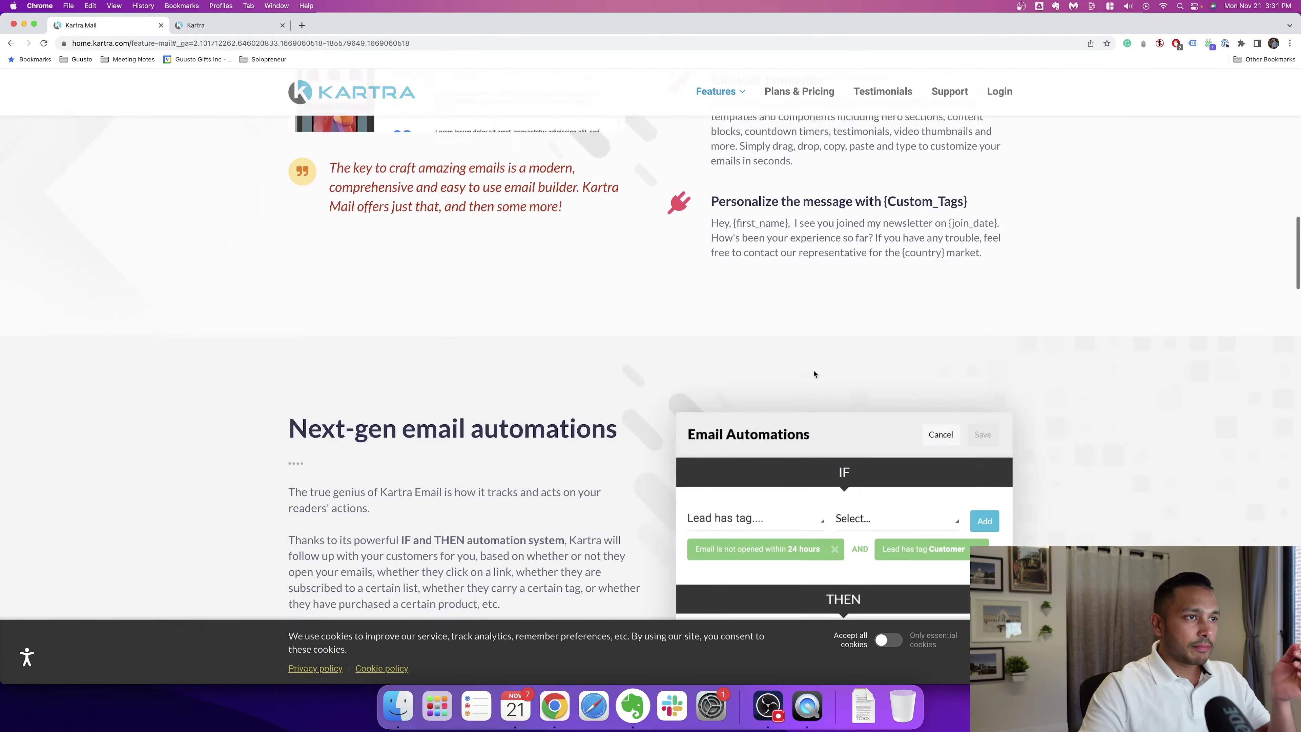
{"action": "scroll", "coordinate": [802, 382], "scroll_direction": "down", "scroll_amount": 4}
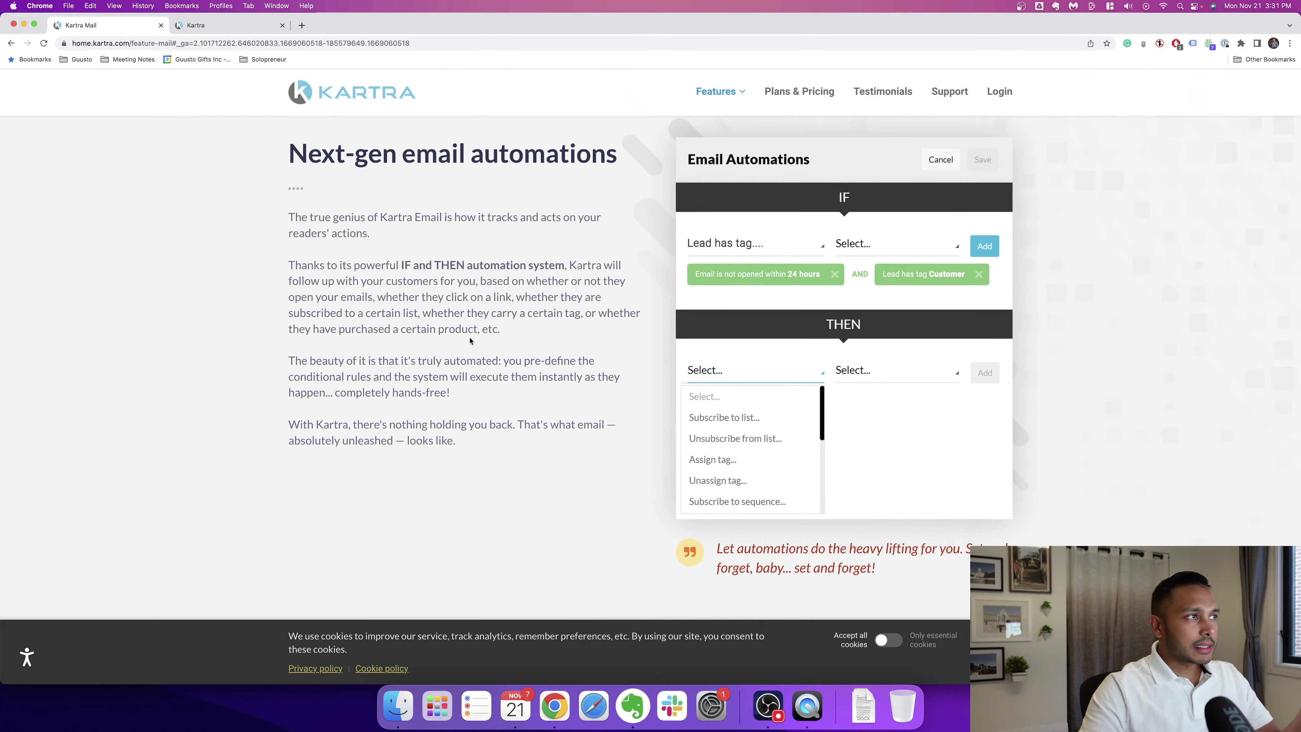
{"action": "scroll", "coordinate": [470, 340], "scroll_direction": "down", "scroll_amount": 10}
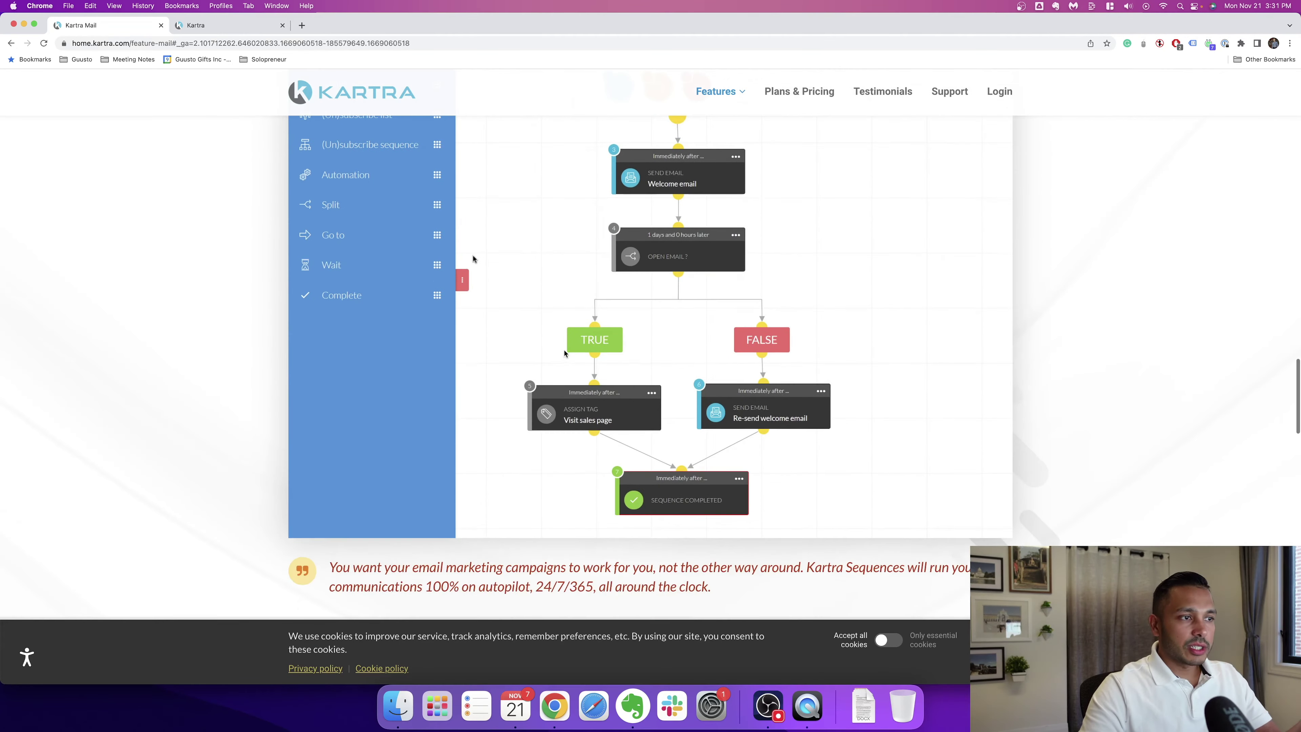
{"action": "scroll", "coordinate": [565, 353], "scroll_direction": "down", "scroll_amount": 10}
{"action": "scroll", "coordinate": [500, 334], "scroll_direction": "down", "scroll_amount": 3}
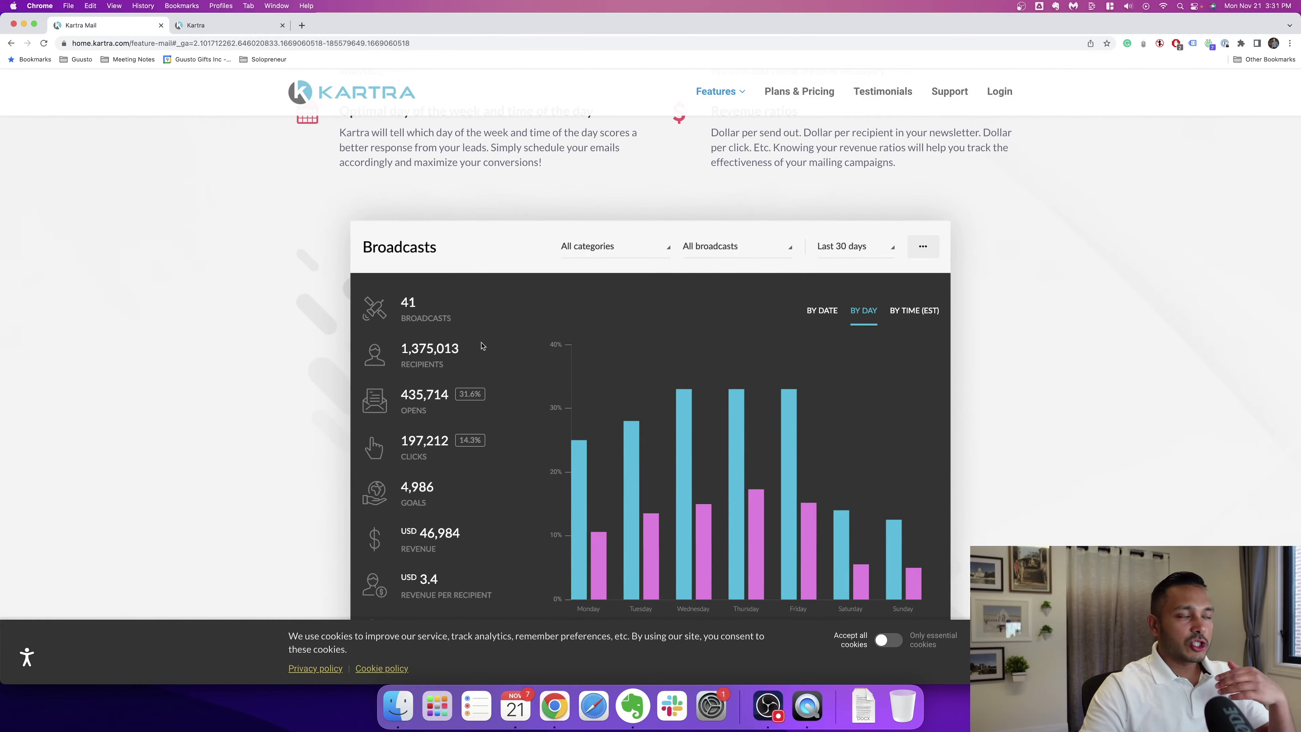
{"action": "scroll", "coordinate": [482, 346], "scroll_direction": "down", "scroll_amount": 2}
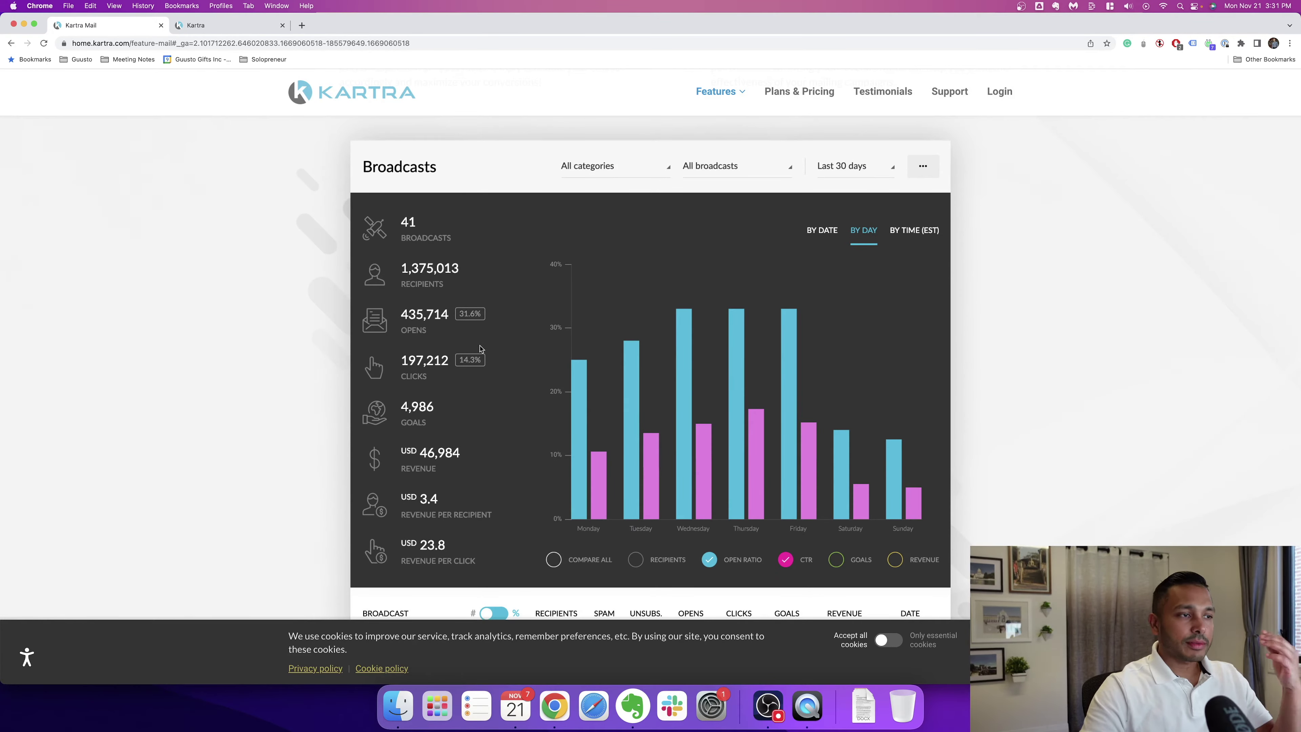
{"action": "scroll", "coordinate": [480, 349], "scroll_direction": "down", "scroll_amount": 9}
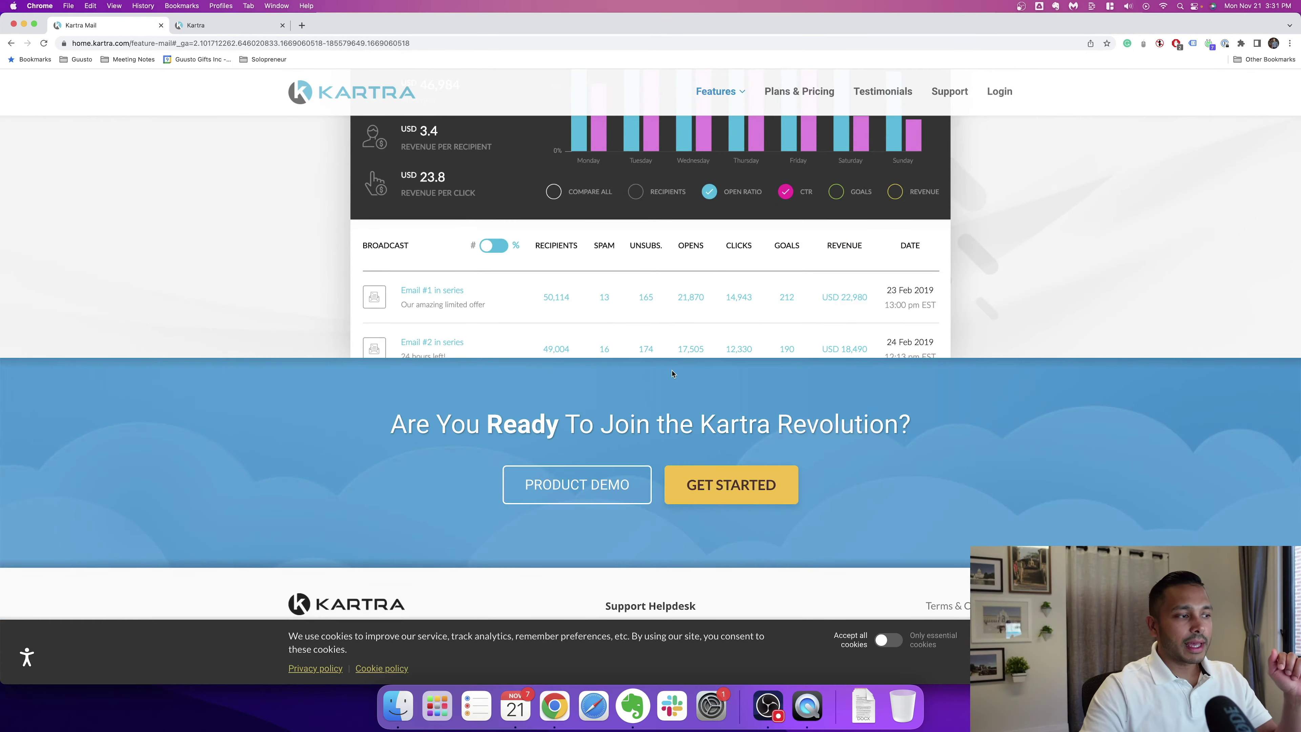
{"action": "scroll", "coordinate": [673, 373], "scroll_direction": "up", "scroll_amount": 15}
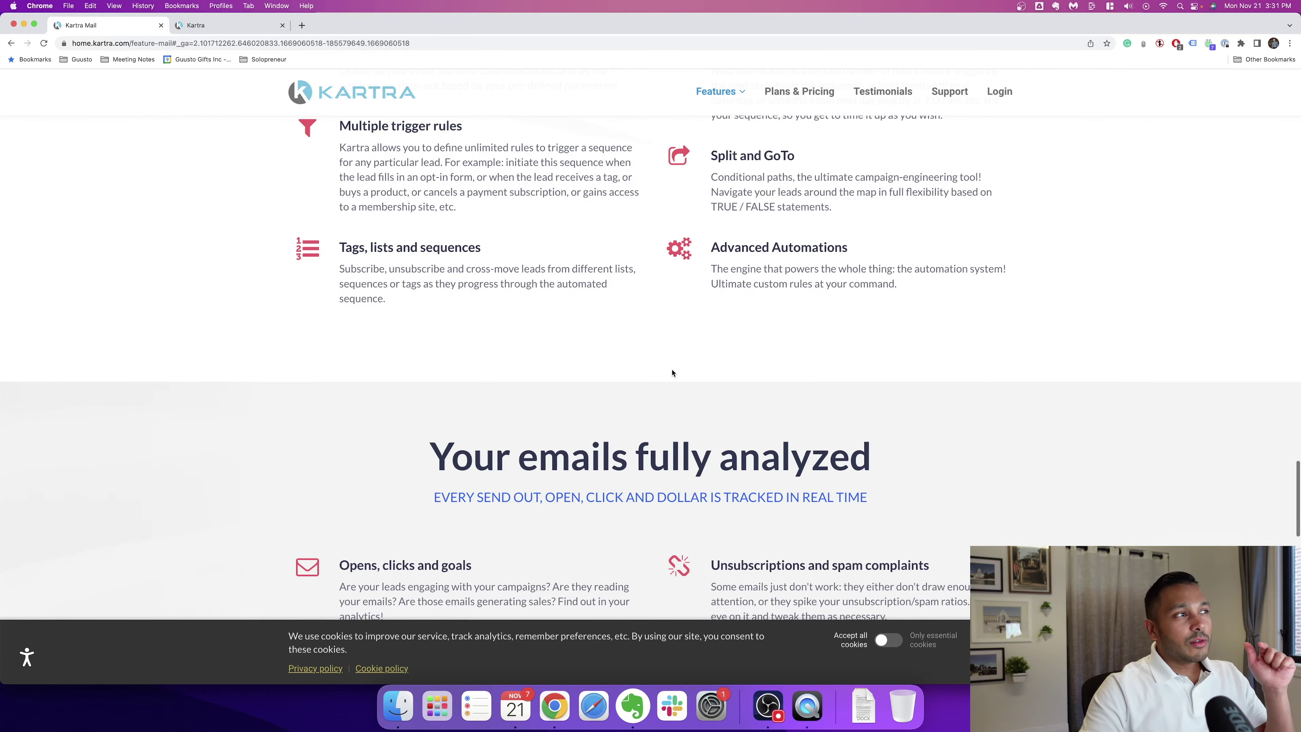
{"action": "scroll", "coordinate": [672, 373], "scroll_direction": "up", "scroll_amount": 5}
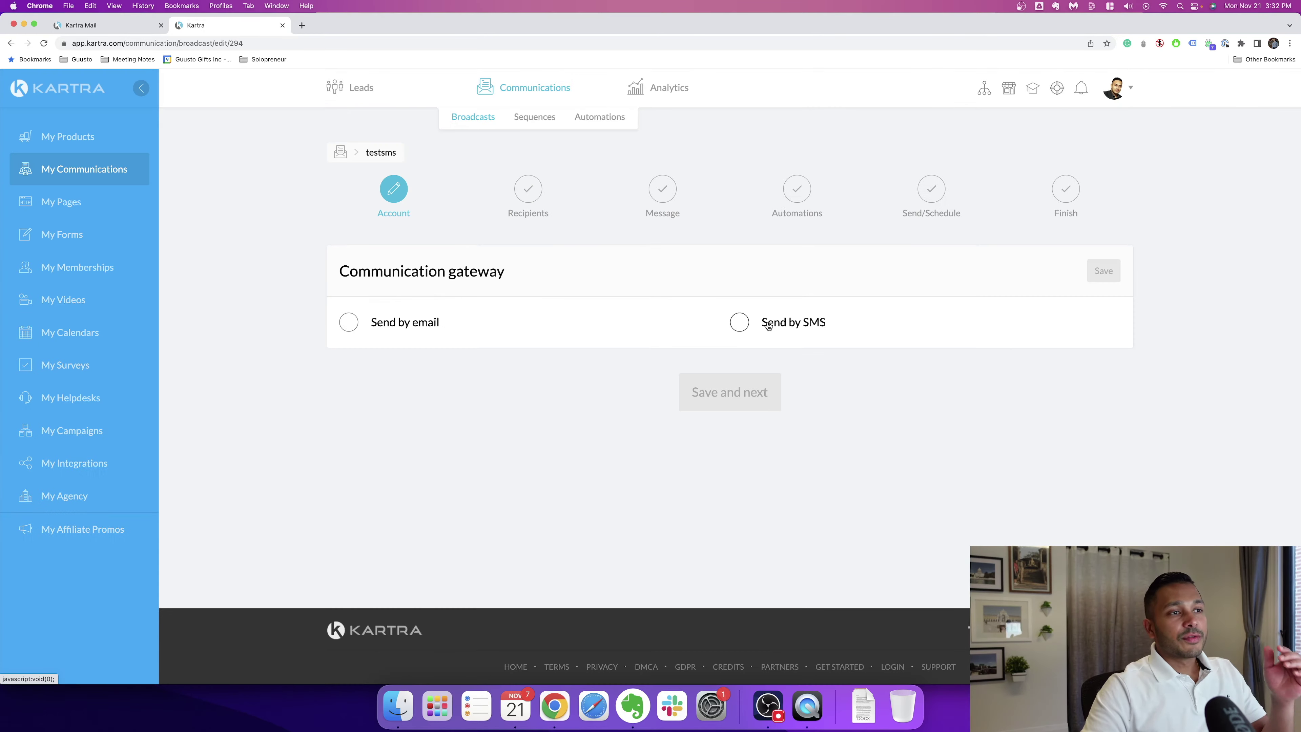
Step: Choose Send by SMS as the testsms broadcast's communication gateway
{"action": "left_click", "coordinate": [768, 323]}
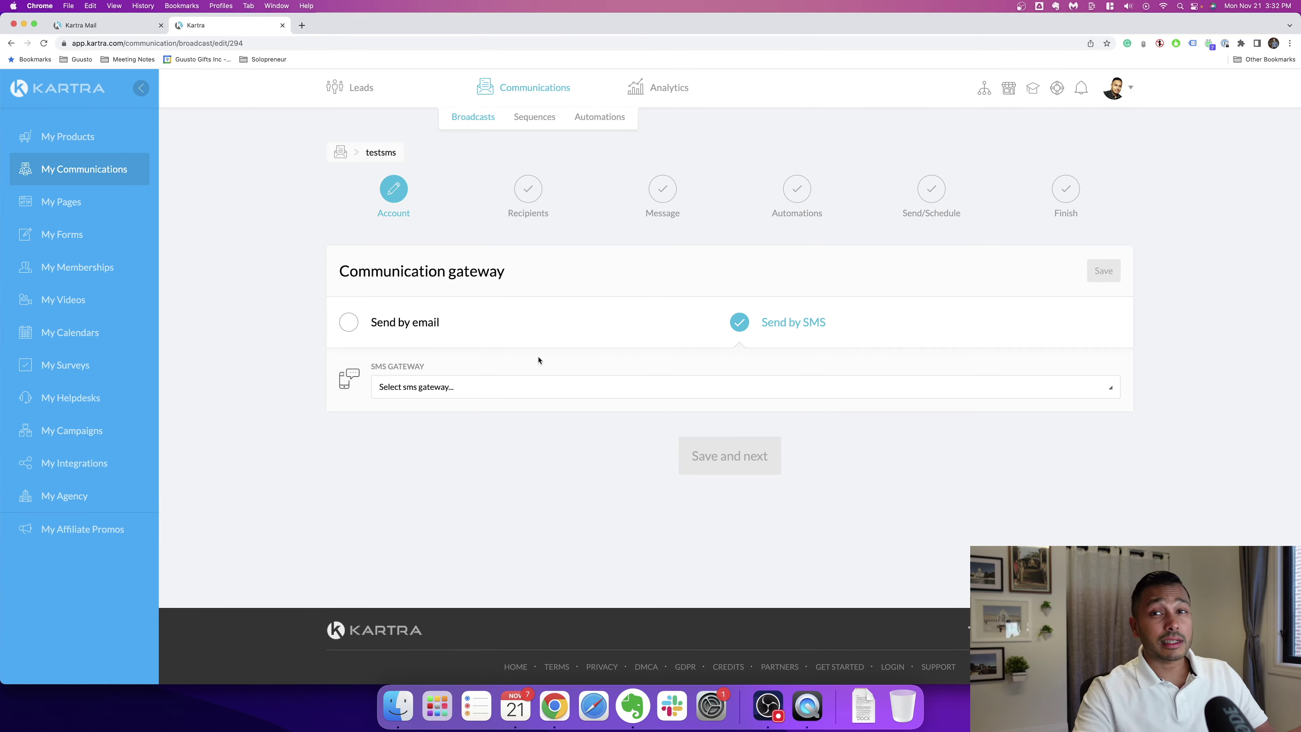
Step: Close the current Kartra app tab
{"action": "key", "text": "super+w"}
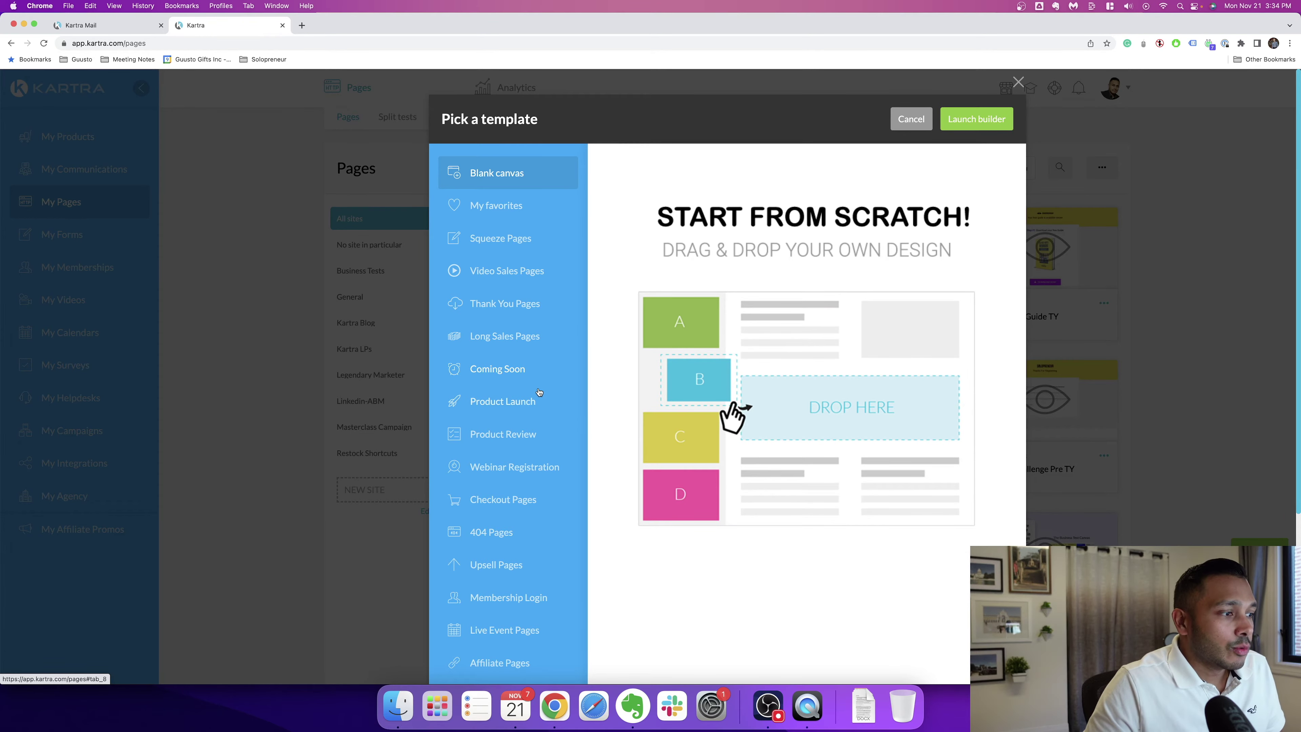
Step: Preview the Join Our Platform and Cras Maximus squeeze page templates
{"action": "left_click", "coordinate": [501, 237]}
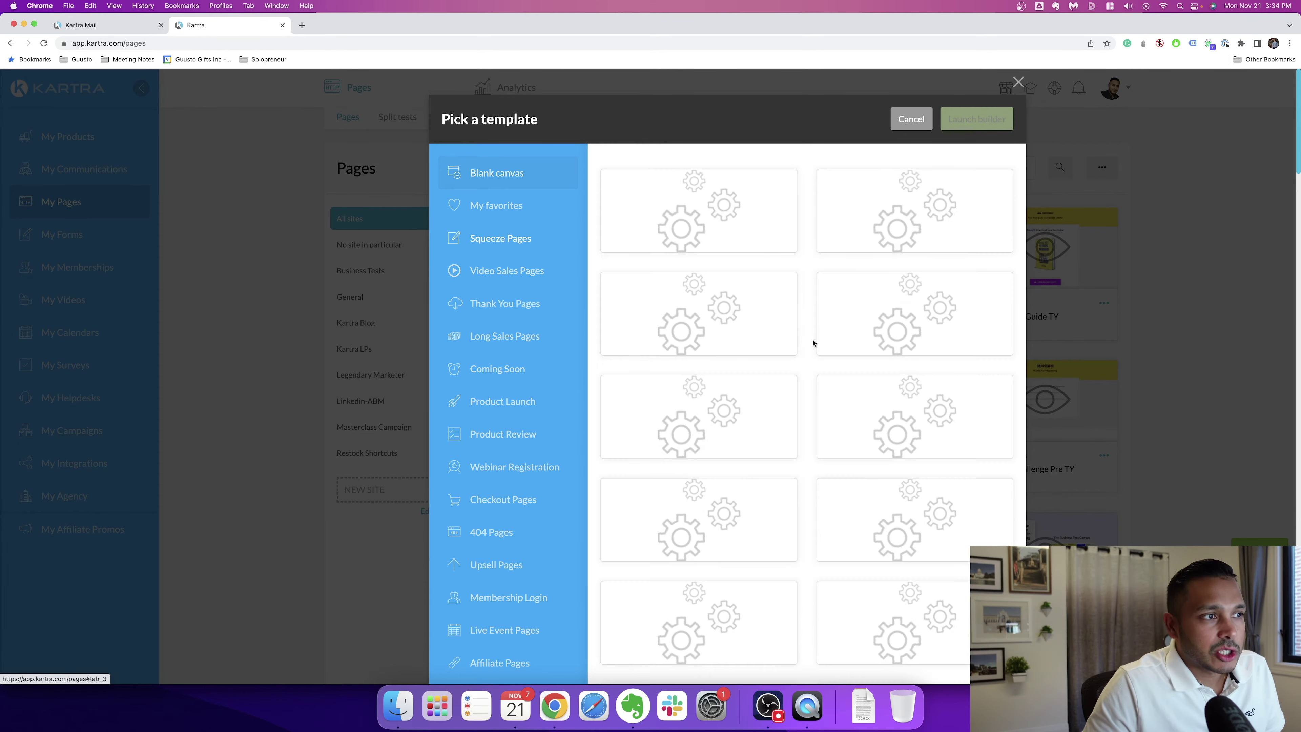
{"action": "mouse_move", "coordinate": [715, 336]}
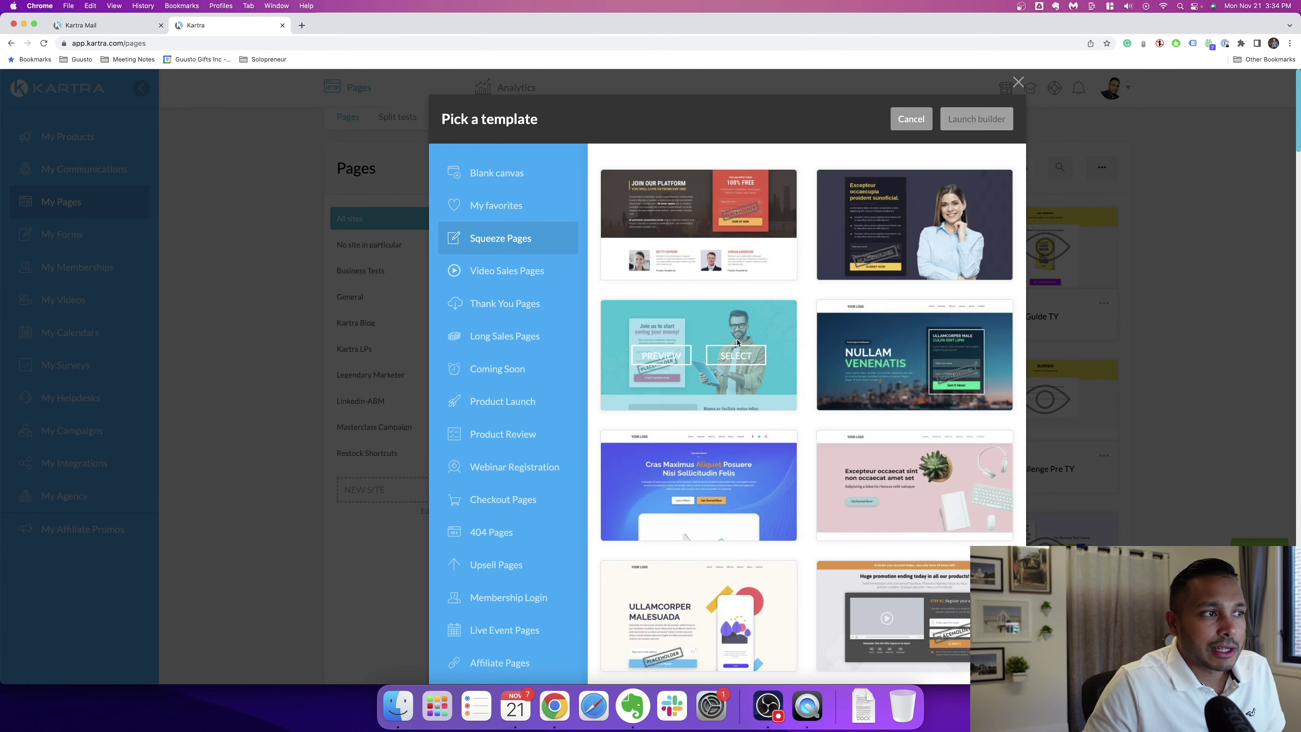
{"action": "left_click", "coordinate": [661, 229]}
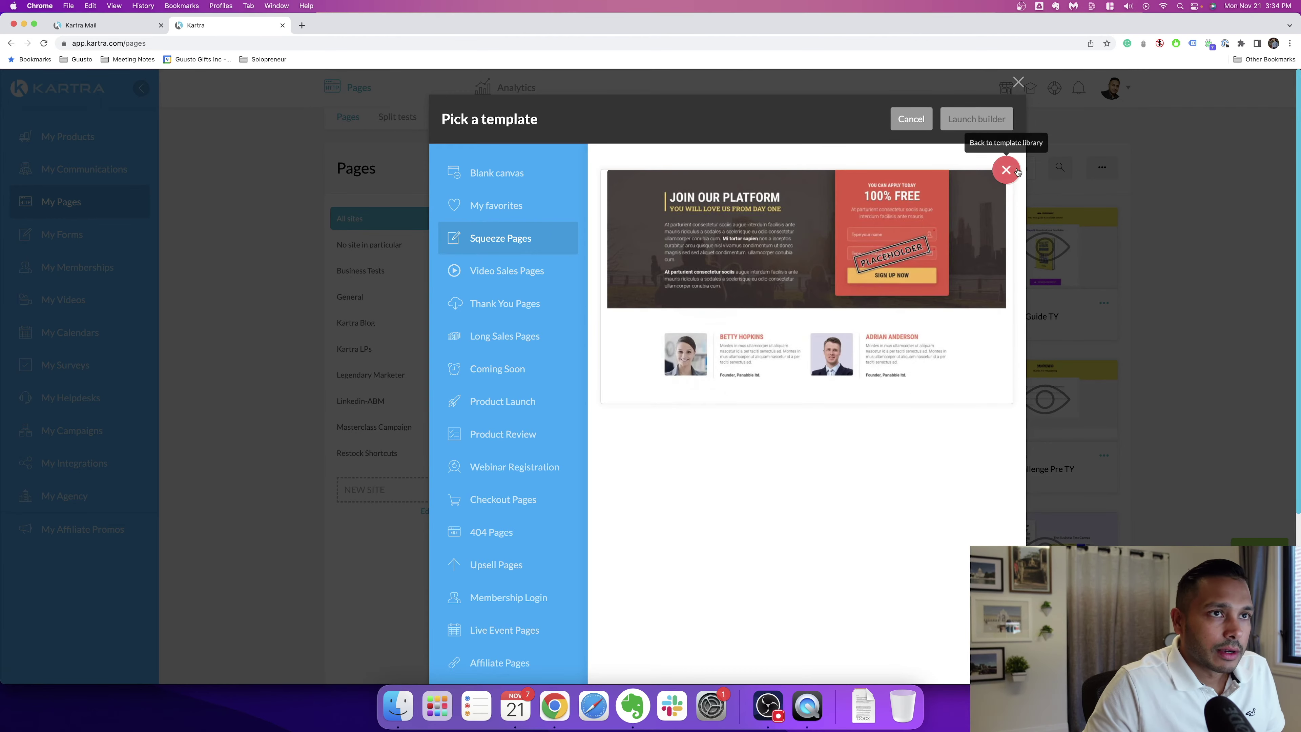
{"action": "left_click", "coordinate": [1005, 170]}
{"action": "scroll", "coordinate": [699, 397], "scroll_direction": "down", "scroll_amount": 5}
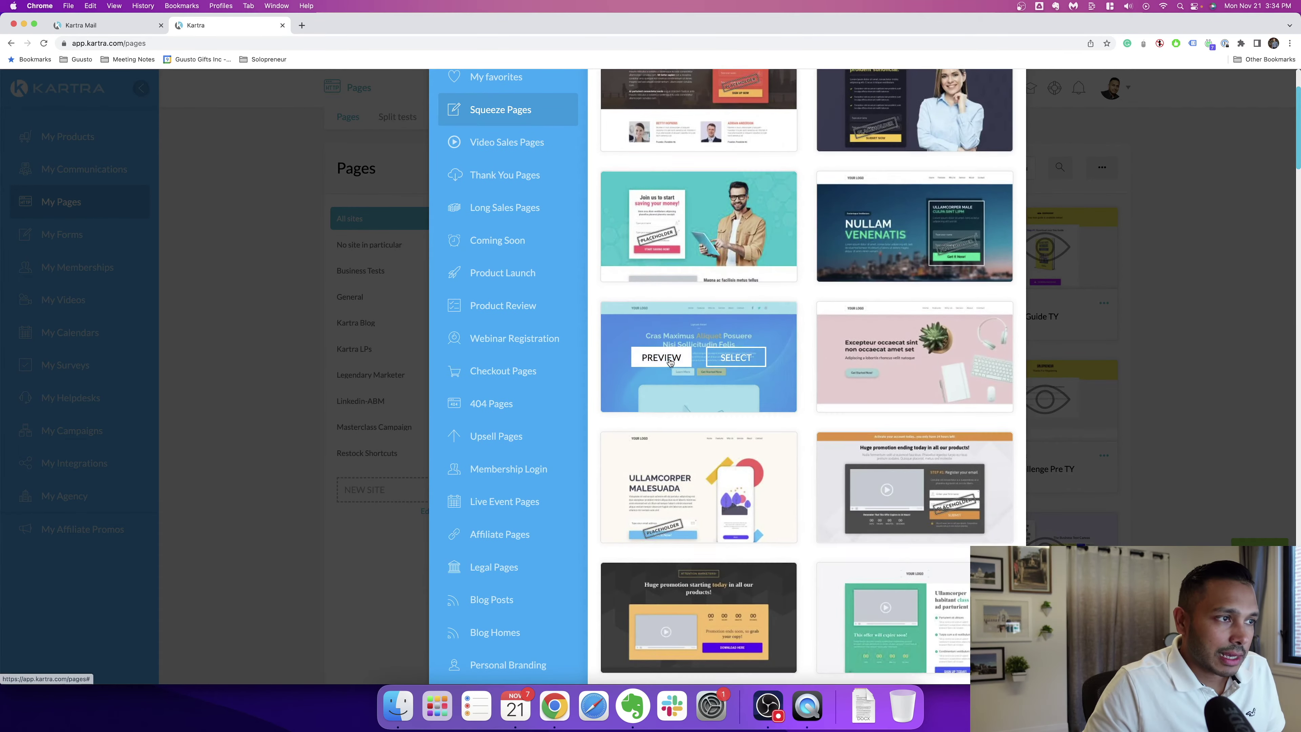
{"action": "left_click", "coordinate": [661, 356]}
{"action": "scroll", "coordinate": [769, 256], "scroll_direction": "up", "scroll_amount": 5}
{"action": "left_click", "coordinate": [1004, 116]}
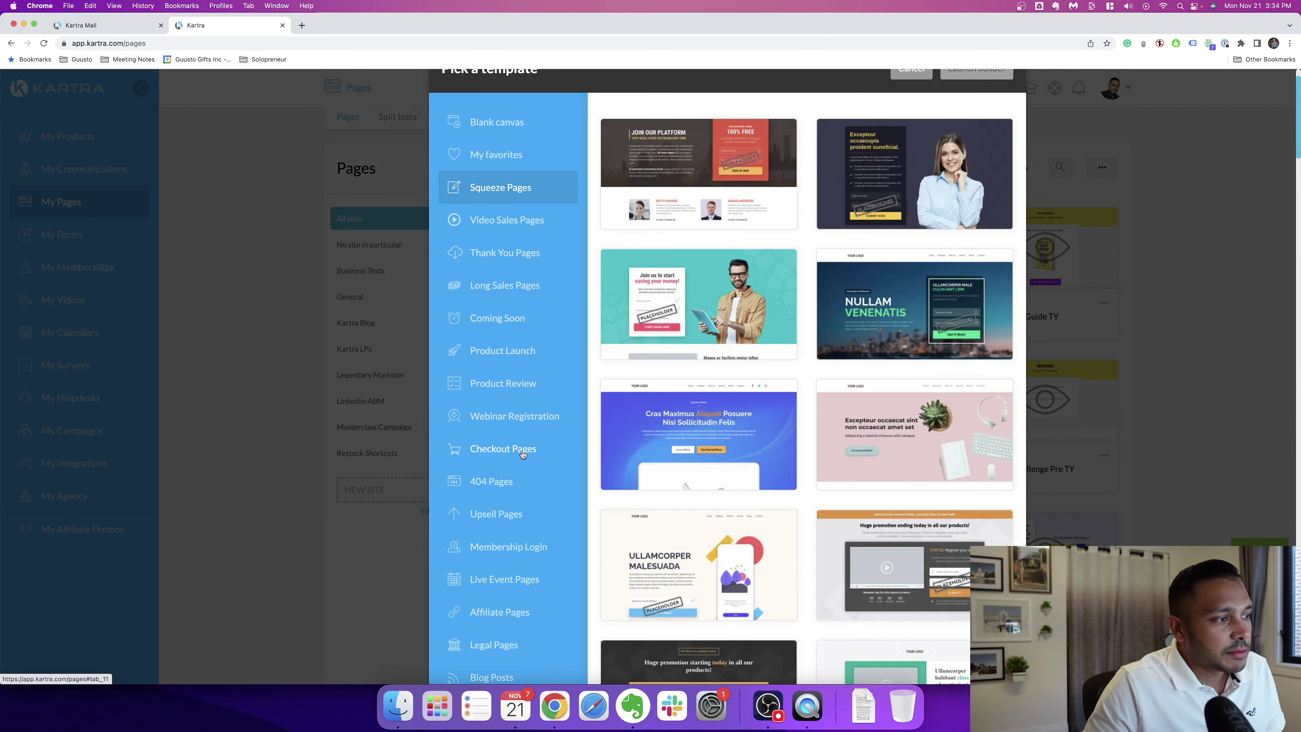
Step: Select the Join Our Platform template and launch the page builder
{"action": "mouse_move", "coordinate": [912, 348]}
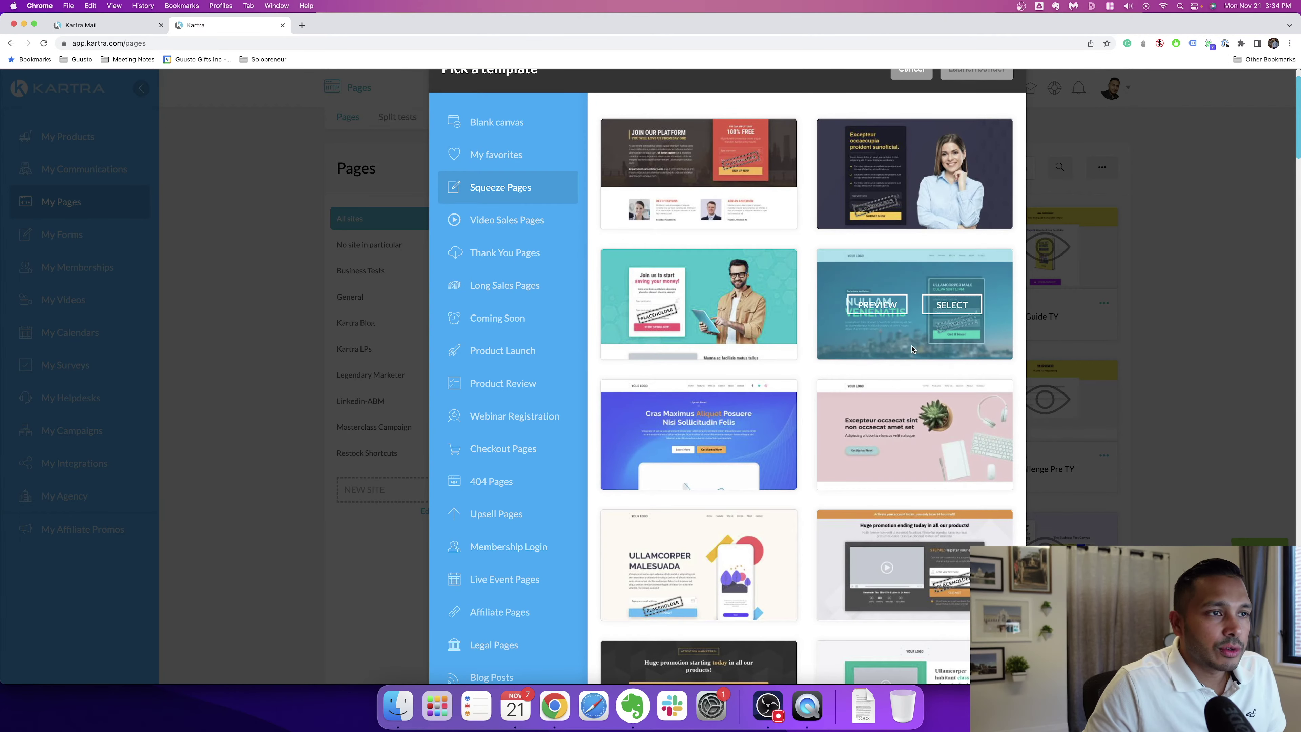
{"action": "scroll", "coordinate": [912, 349], "scroll_direction": "up", "scroll_amount": 2}
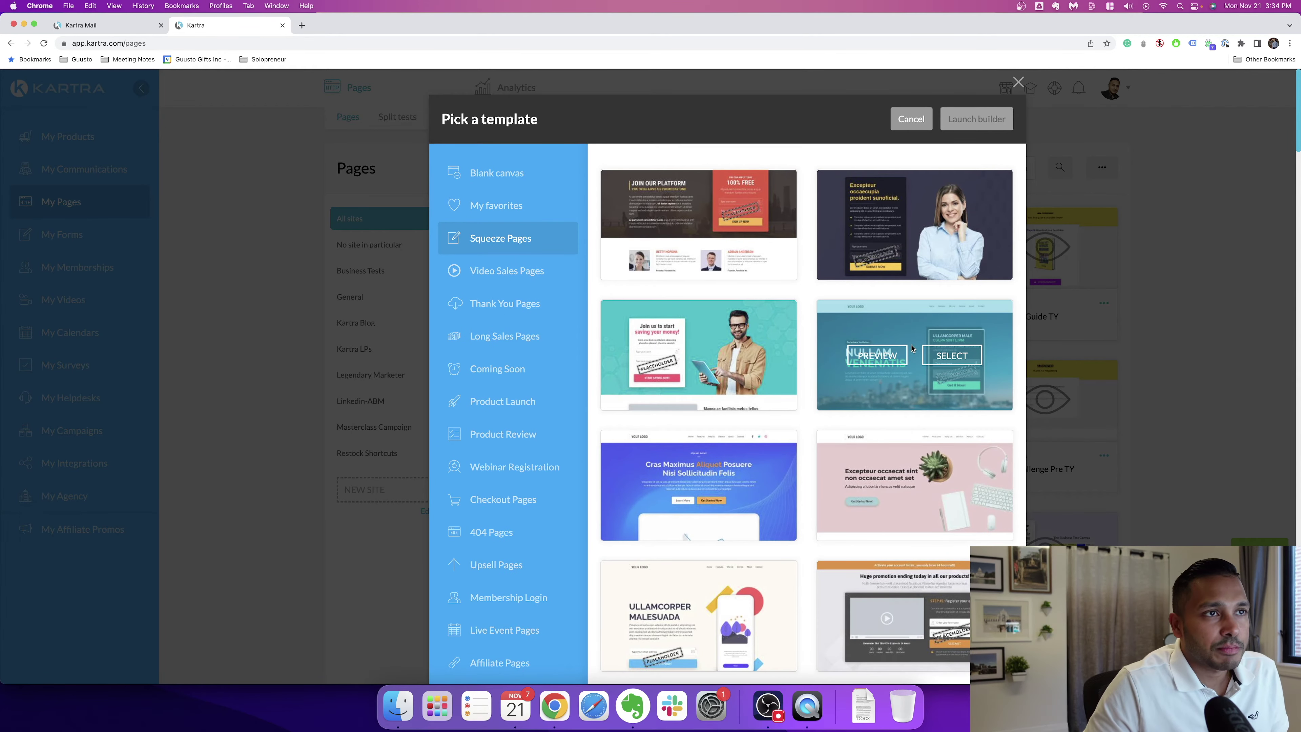
{"action": "left_click", "coordinate": [735, 226]}
{"action": "left_click", "coordinate": [976, 118]}
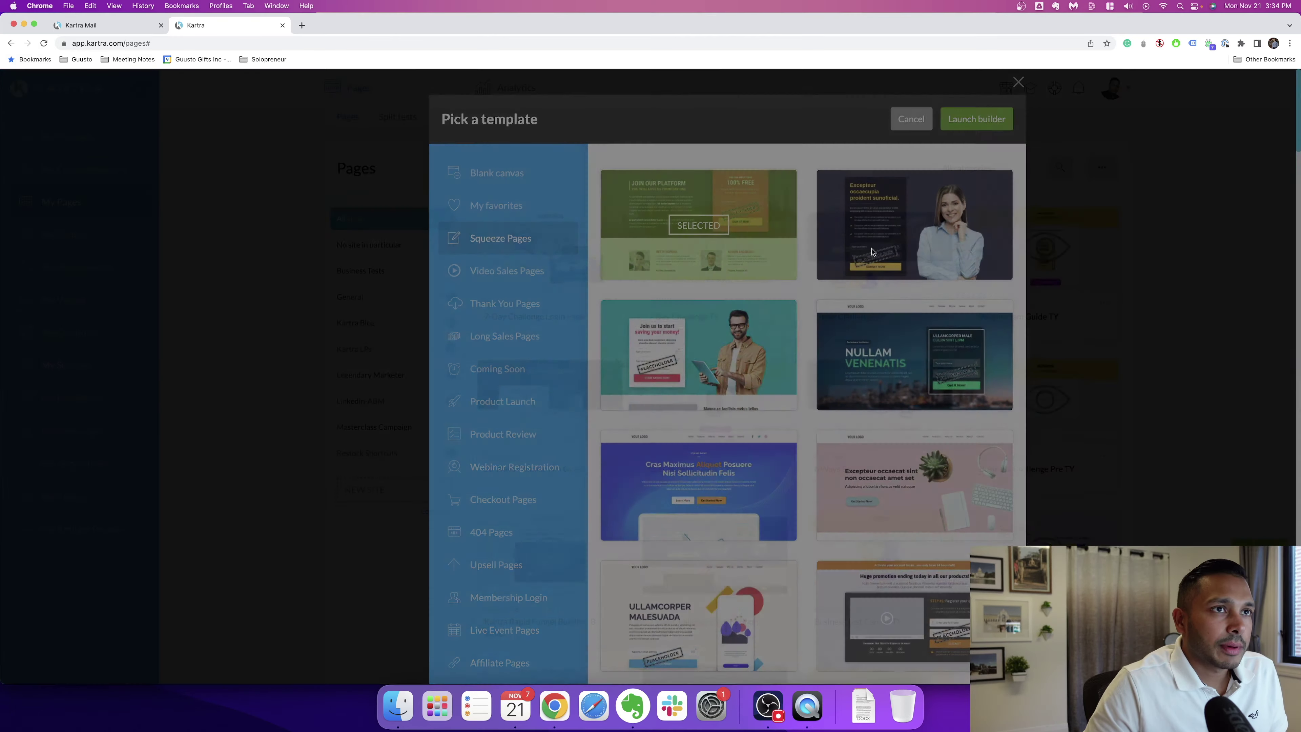
Step: Create the page 'test5' with No category in particular in the General site
{"action": "type", "text": "test5"}
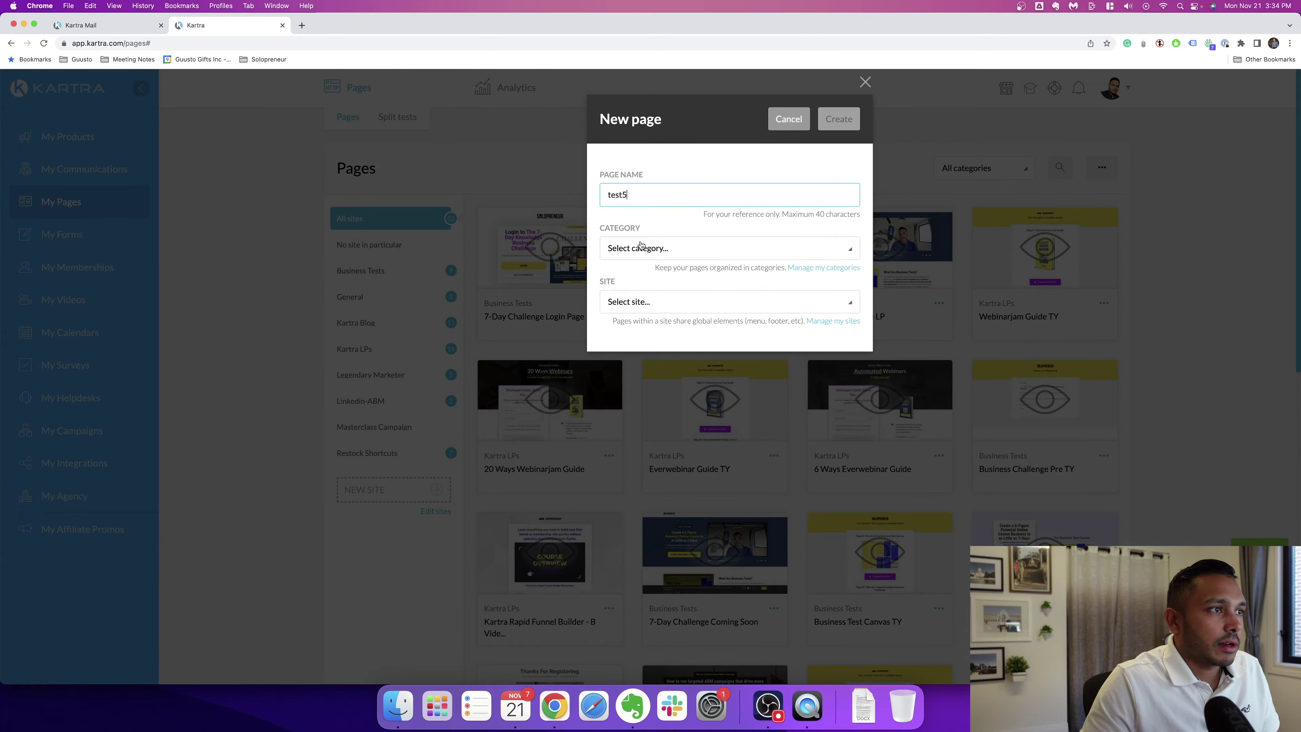
{"action": "left_click", "coordinate": [640, 246]}
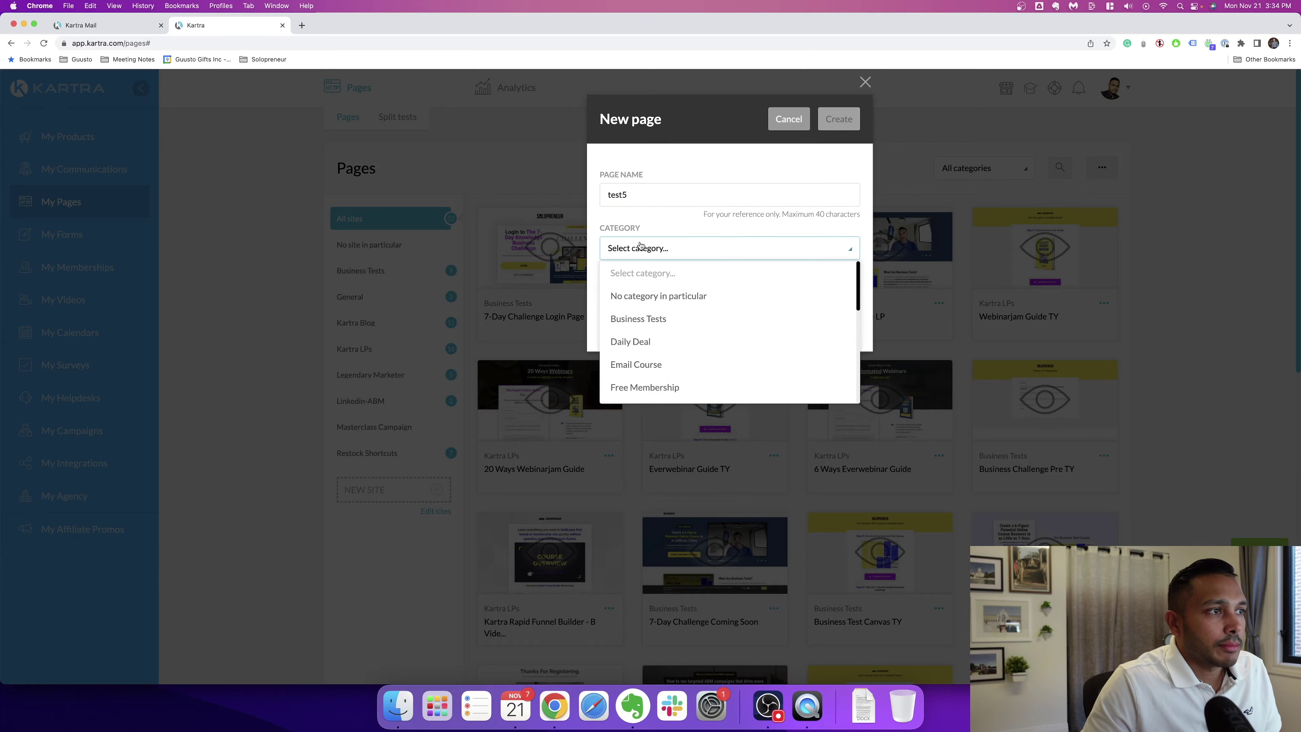
{"action": "left_click", "coordinate": [638, 295]}
{"action": "left_click", "coordinate": [637, 307]}
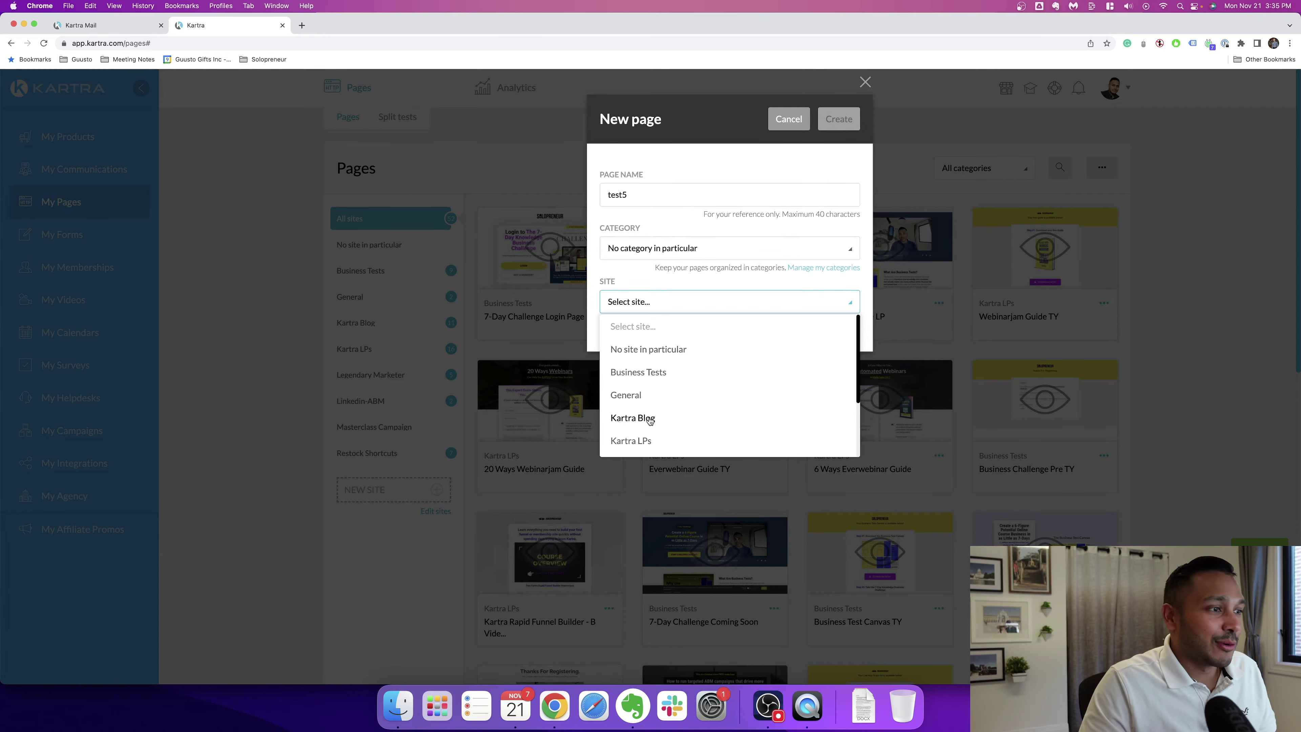
{"action": "left_click", "coordinate": [626, 395]}
{"action": "left_click", "coordinate": [838, 119]}
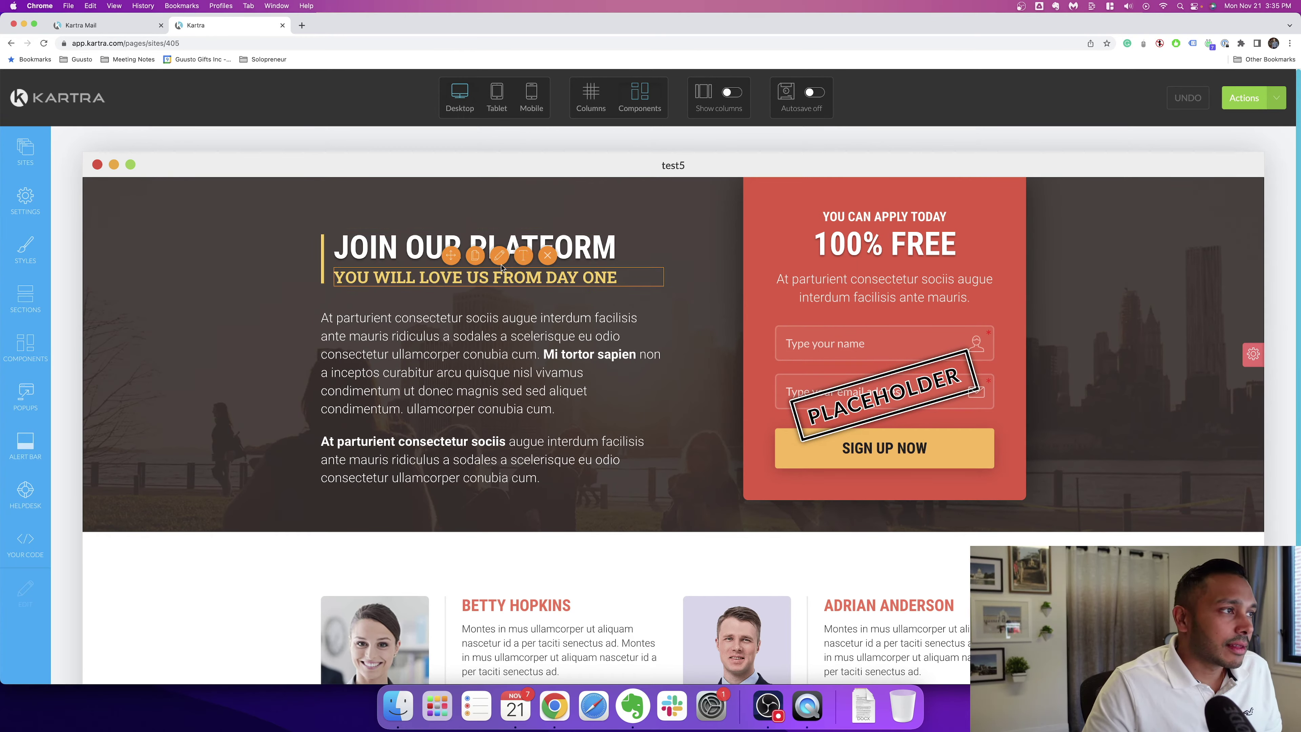
Step: Replace PLATFORM in the headline with 'sdfsdf' and right-align the subtitle
{"action": "double_click", "coordinate": [530, 249]}
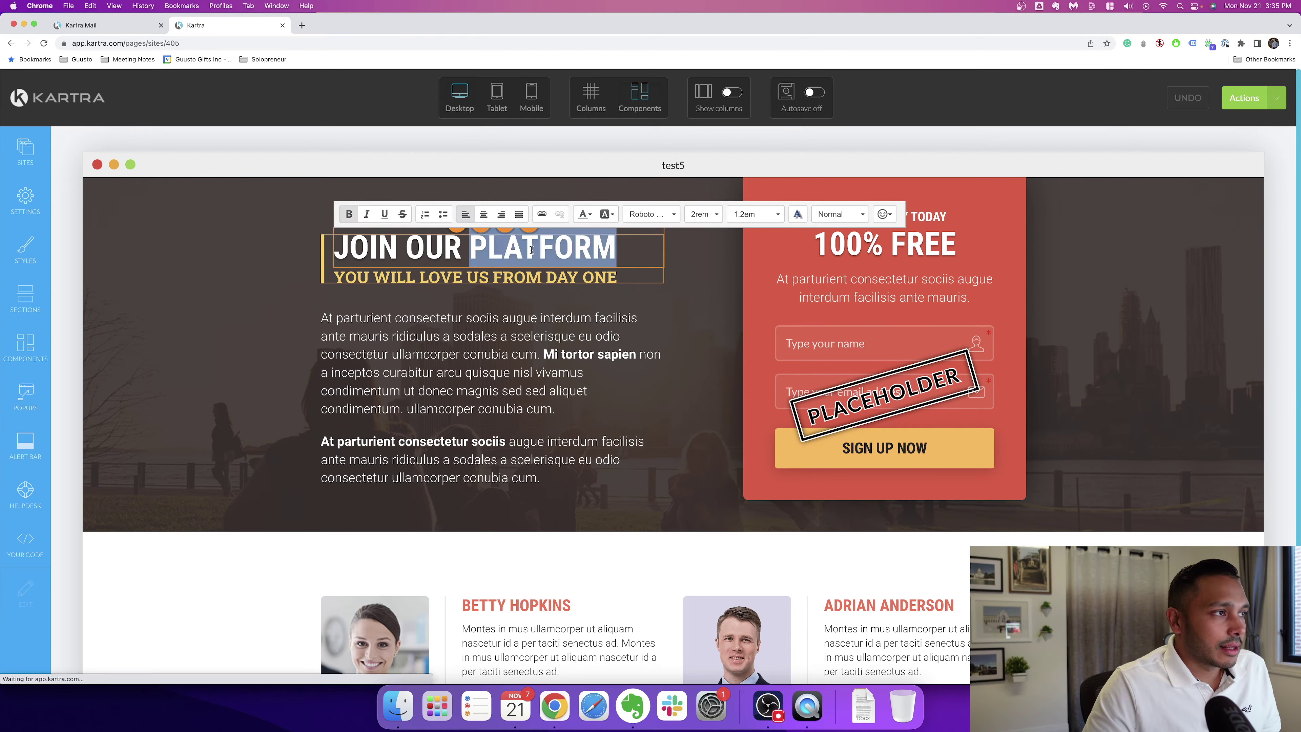
{"action": "type", "text": "sdfsdf"}
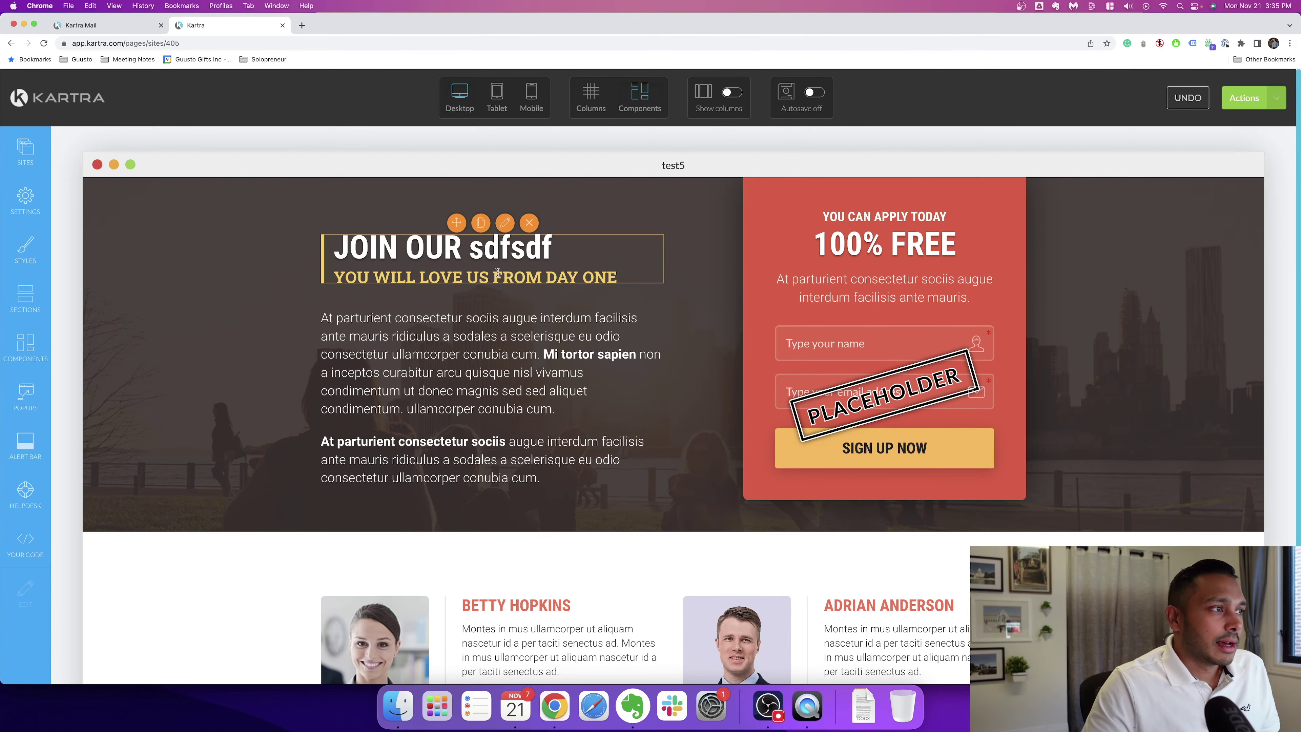
{"action": "left_click", "coordinate": [520, 264]}
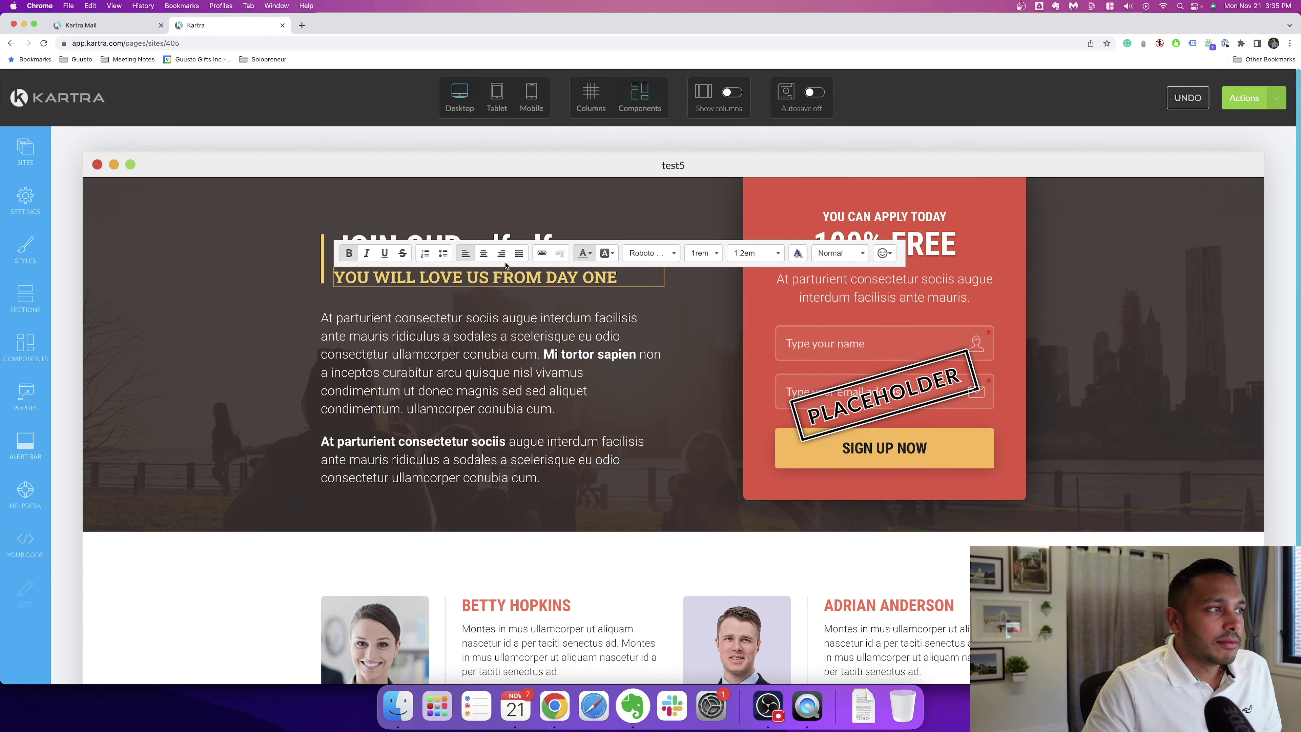
{"action": "left_click", "coordinate": [501, 252]}
{"action": "left_click", "coordinate": [391, 332]}
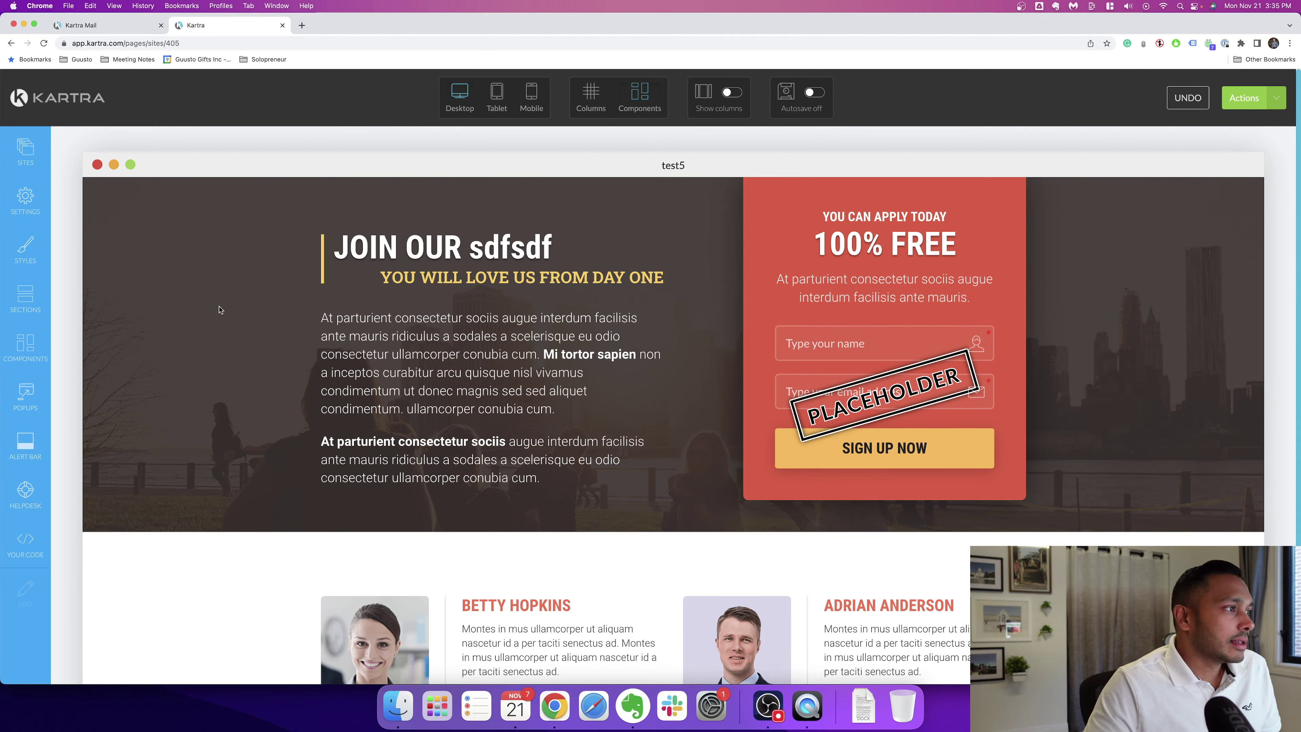
Step: Add the purple 'Hand Picked Templates to Grow Your Business.' hero section to the page top
{"action": "left_click", "coordinate": [37, 366]}
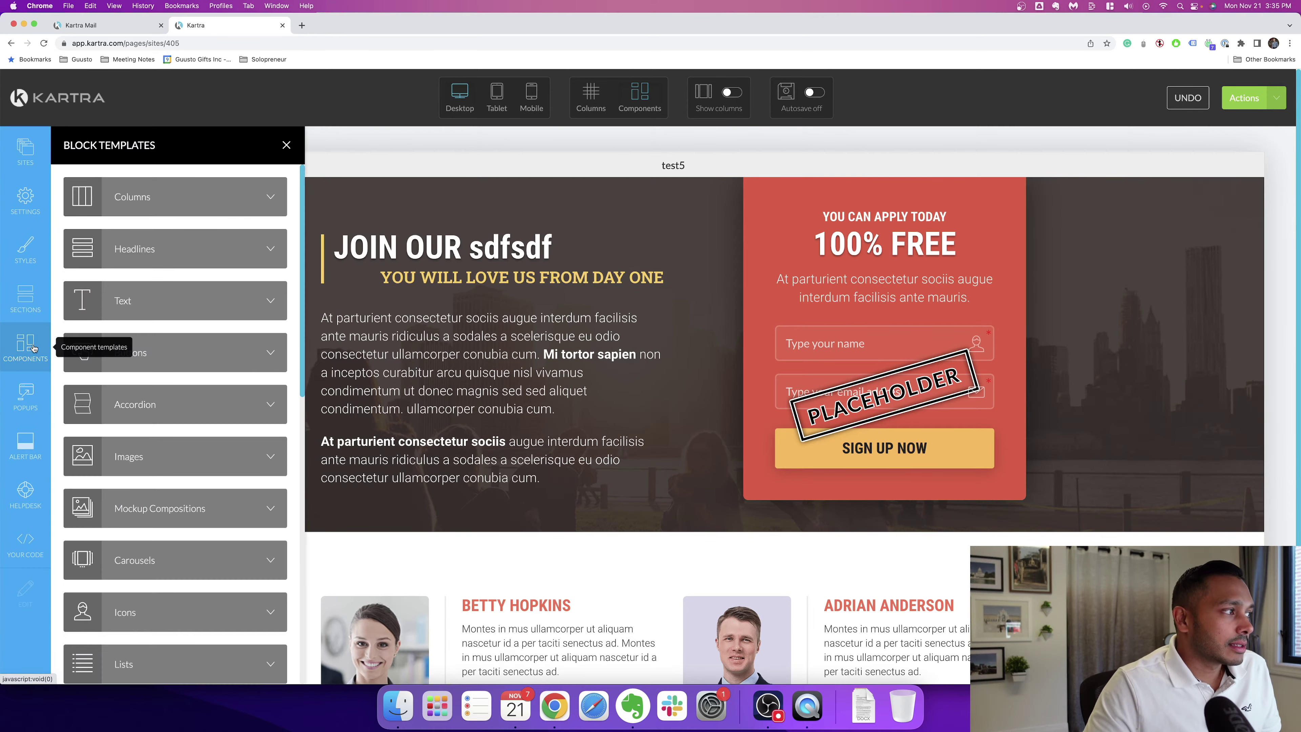
{"action": "left_click", "coordinate": [174, 353]}
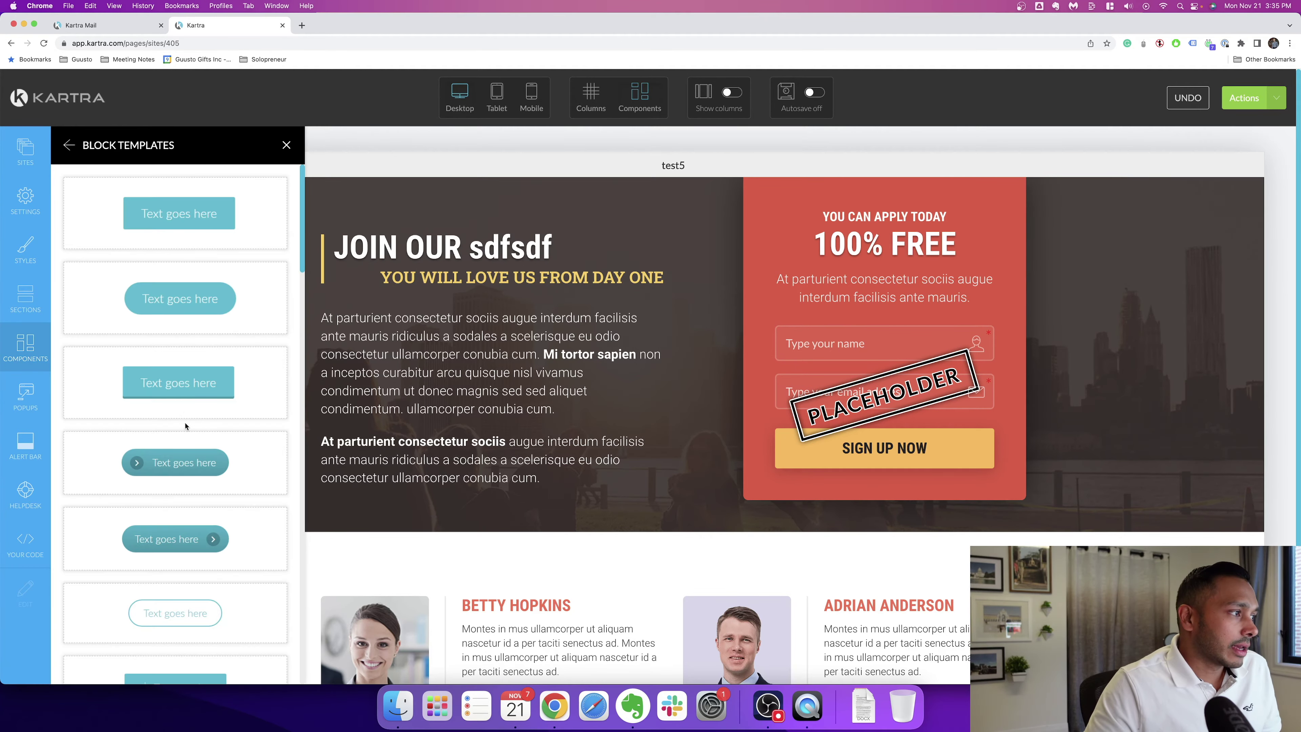
{"action": "scroll", "coordinate": [144, 361], "scroll_direction": "down", "scroll_amount": 6}
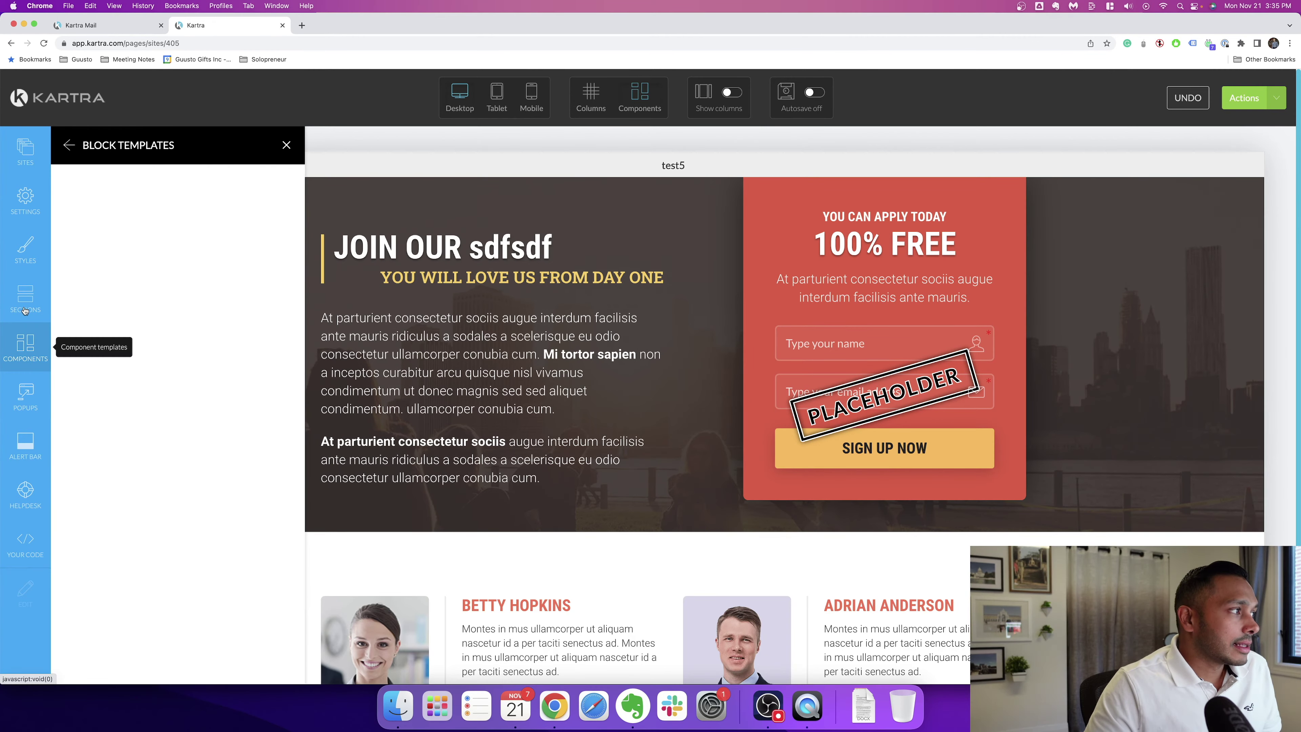
{"action": "left_click", "coordinate": [11, 305]}
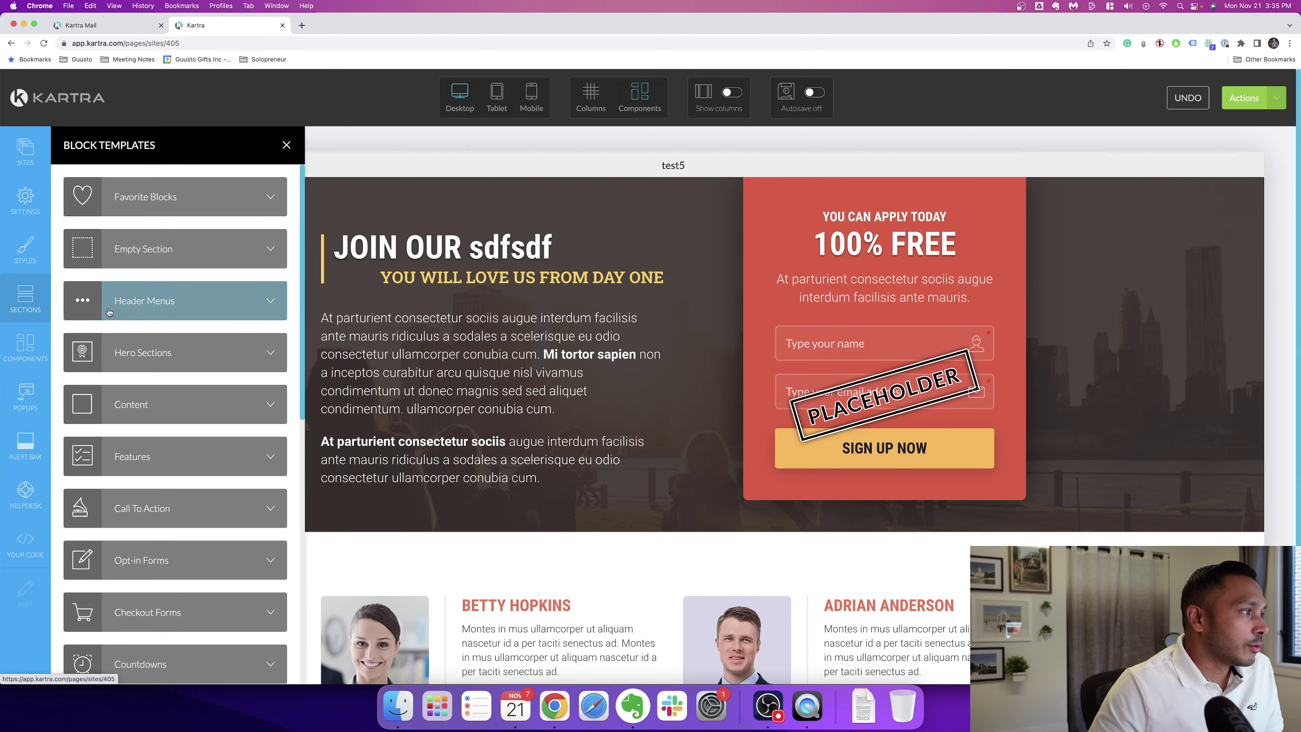
{"action": "left_click", "coordinate": [160, 354]}
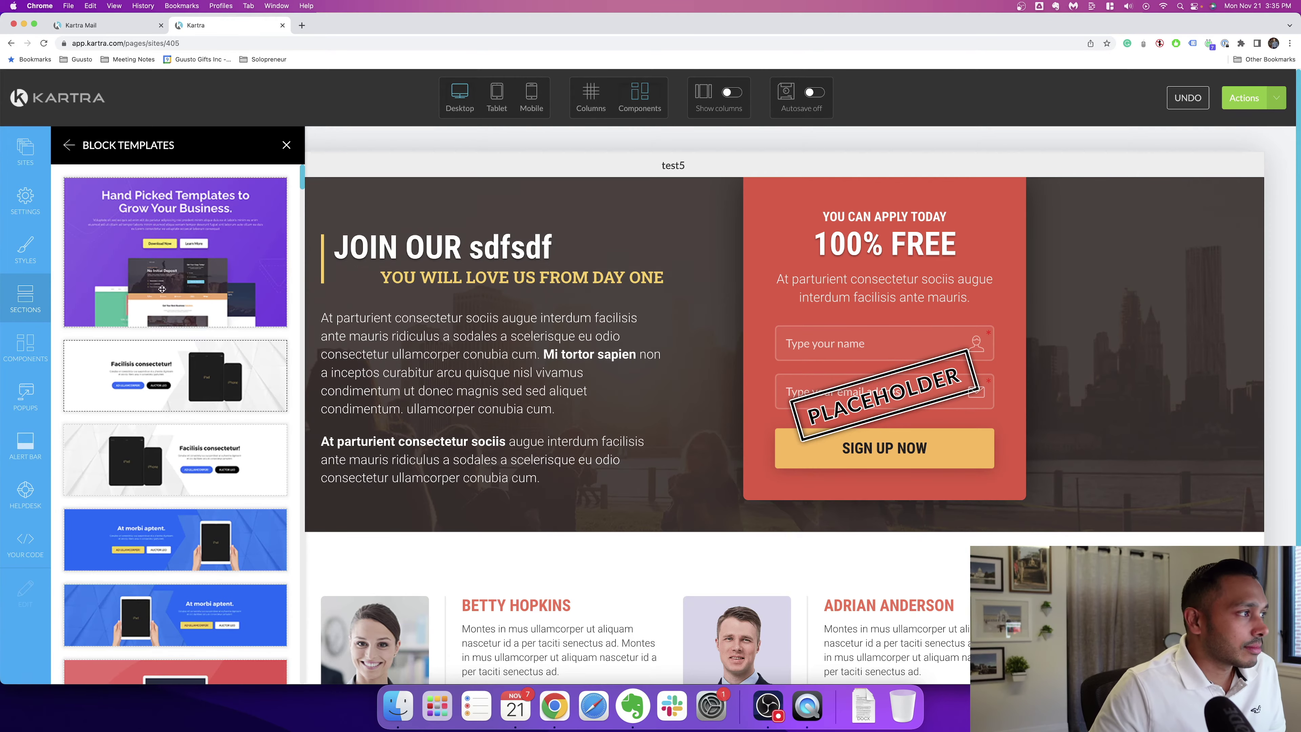
{"action": "left_click_drag", "start_coordinate": [160, 257], "coordinate": [670, 263]}
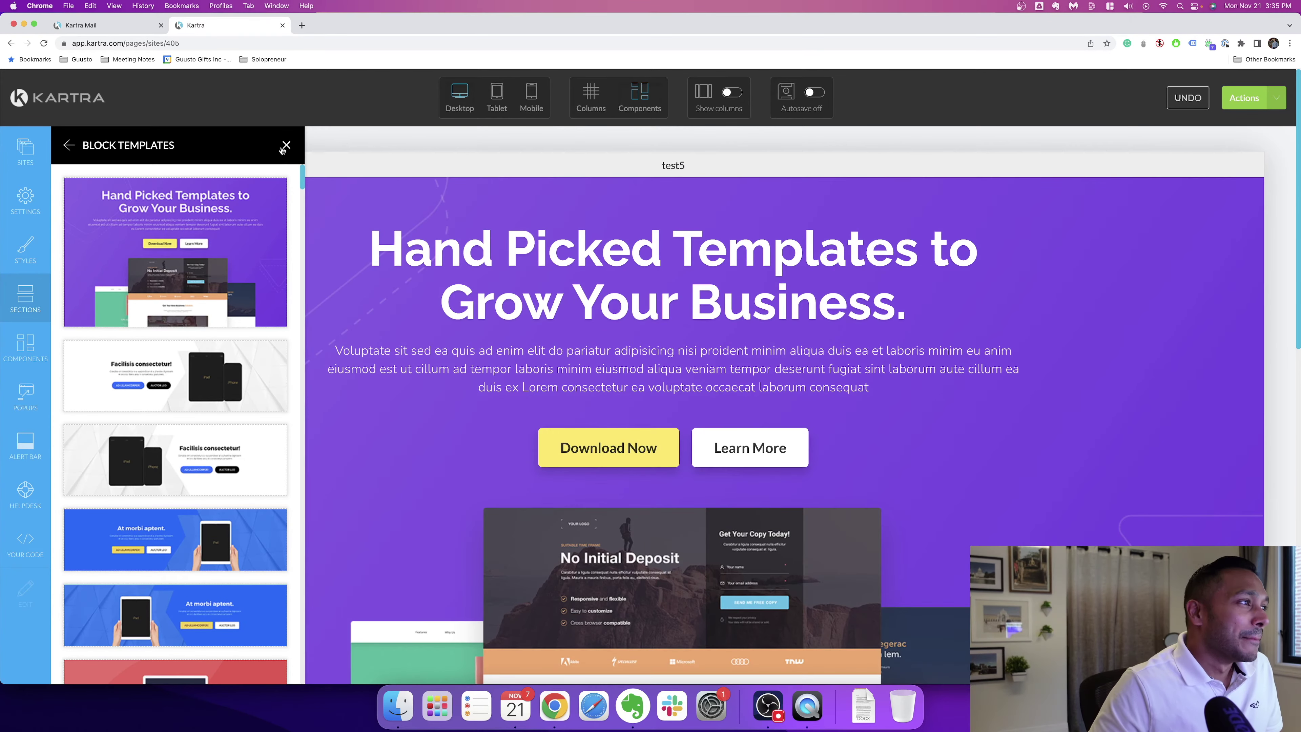
{"action": "left_click", "coordinate": [287, 145]}
{"action": "left_click", "coordinate": [497, 100]}
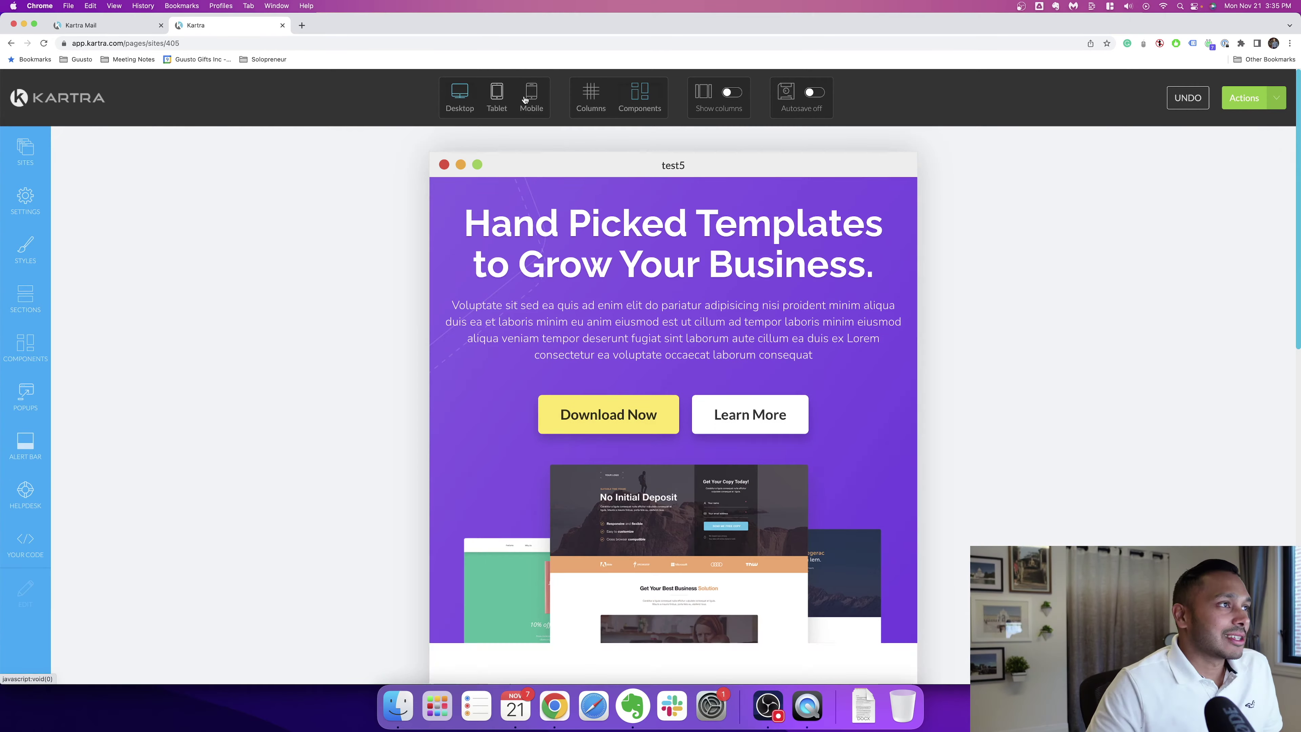
{"action": "left_click", "coordinate": [533, 97]}
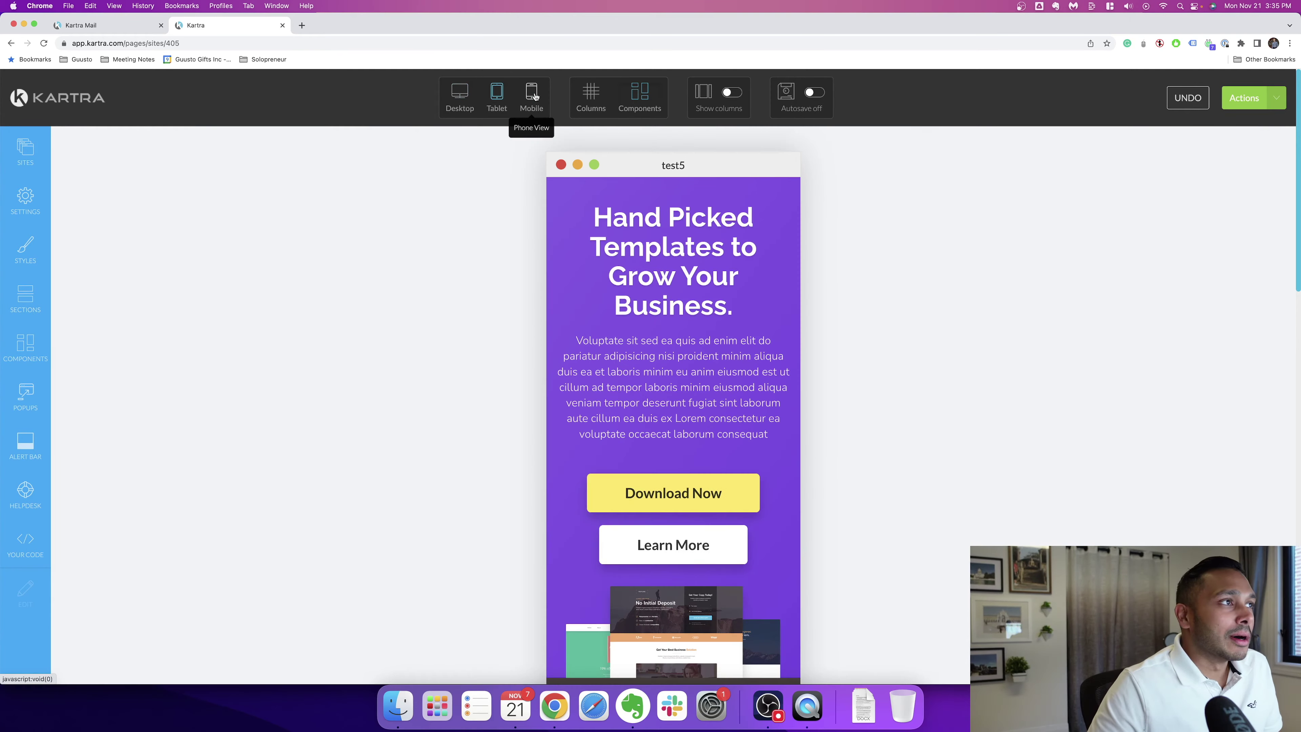
{"action": "left_click", "coordinate": [460, 97]}
{"action": "scroll", "coordinate": [455, 340], "scroll_direction": "down", "scroll_amount": 5}
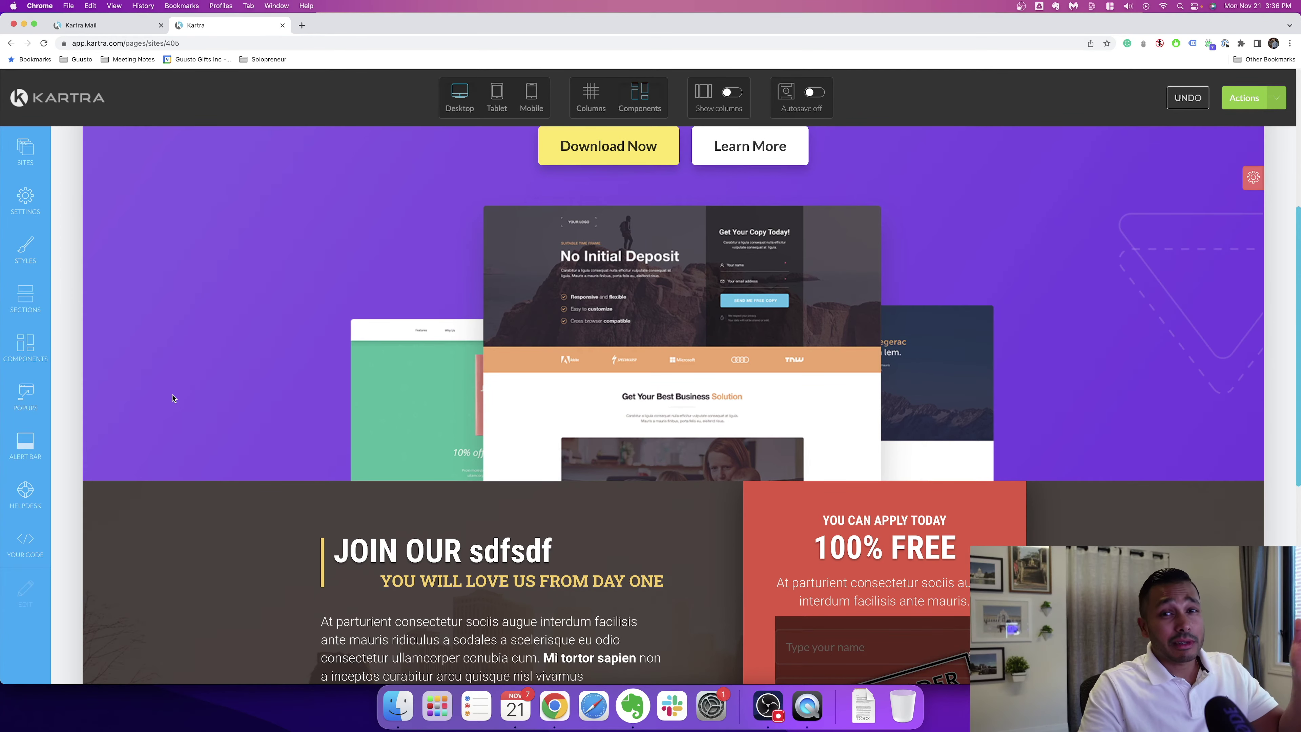
{"action": "scroll", "coordinate": [519, 454], "scroll_direction": "down", "scroll_amount": 8}
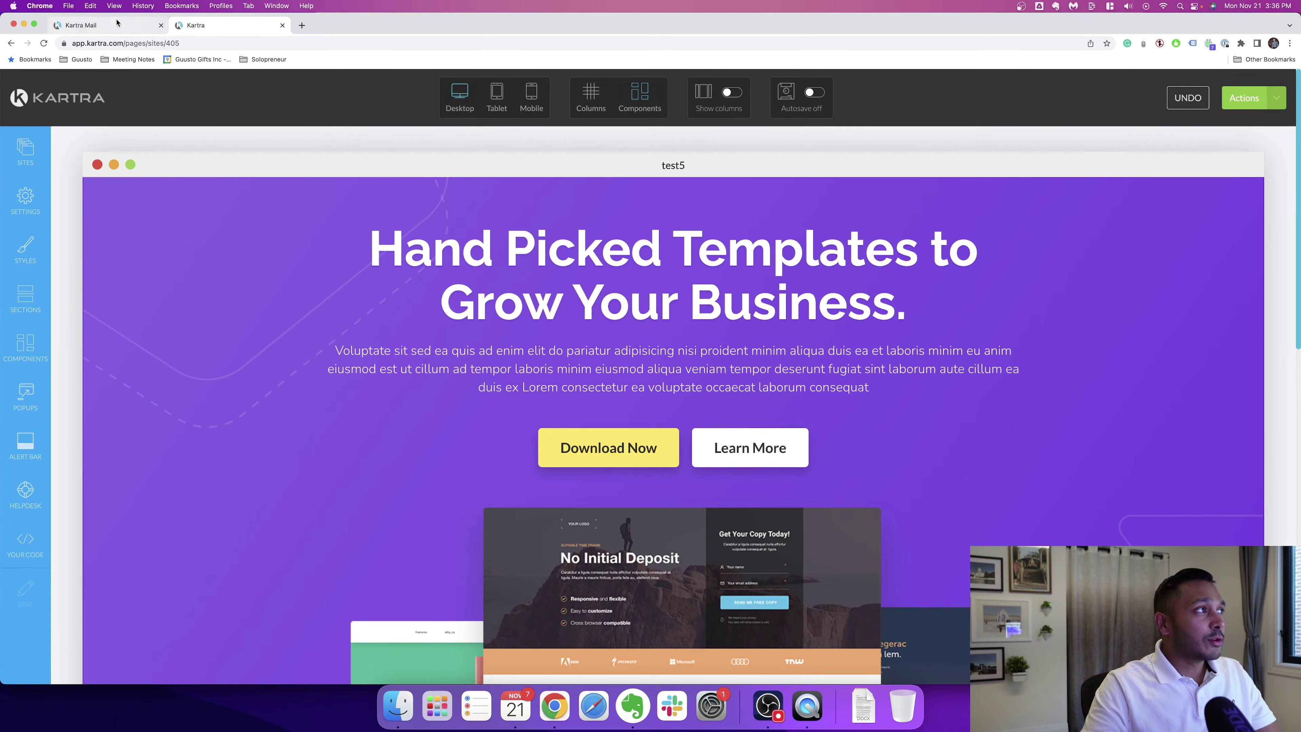
Step: Switch to the Kartra Pages feature page and read down to its A/B Split testing section
{"action": "left_click", "coordinate": [72, 27]}
{"action": "scroll", "coordinate": [231, 346], "scroll_direction": "down", "scroll_amount": 7}
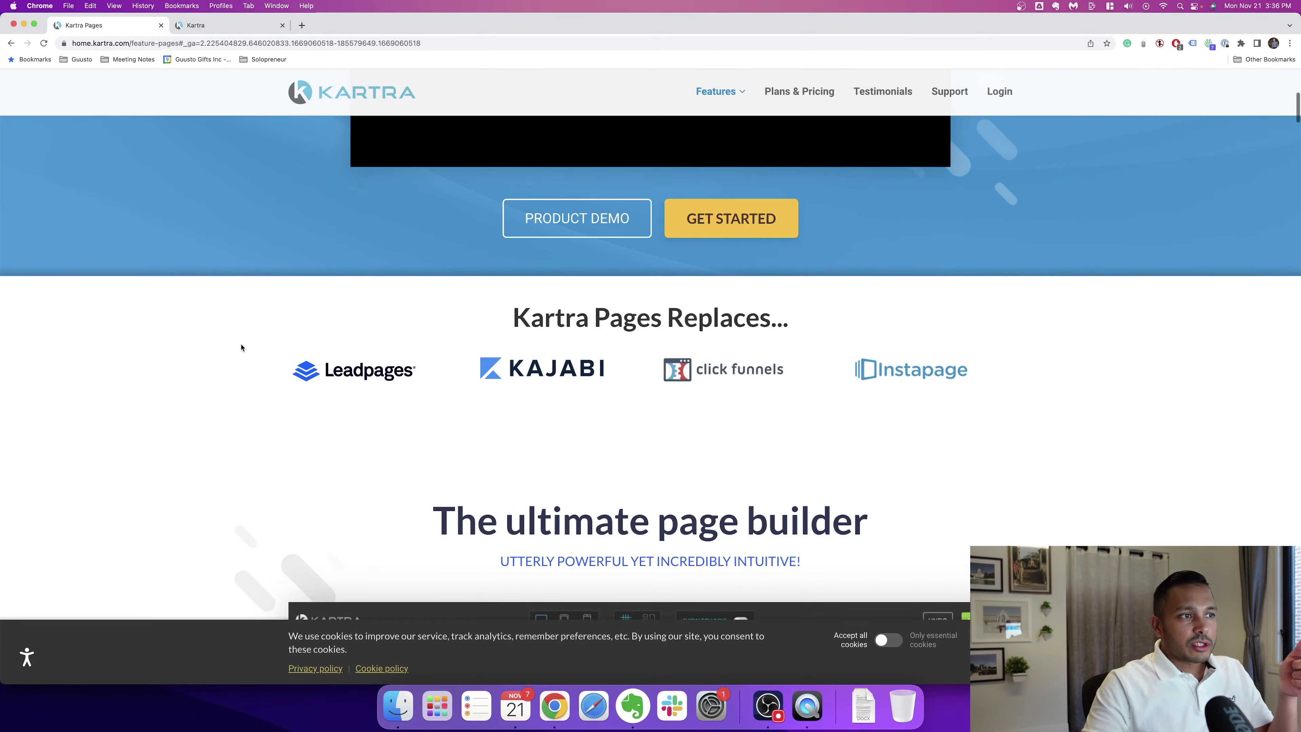
{"action": "scroll", "coordinate": [241, 348], "scroll_direction": "down", "scroll_amount": 10}
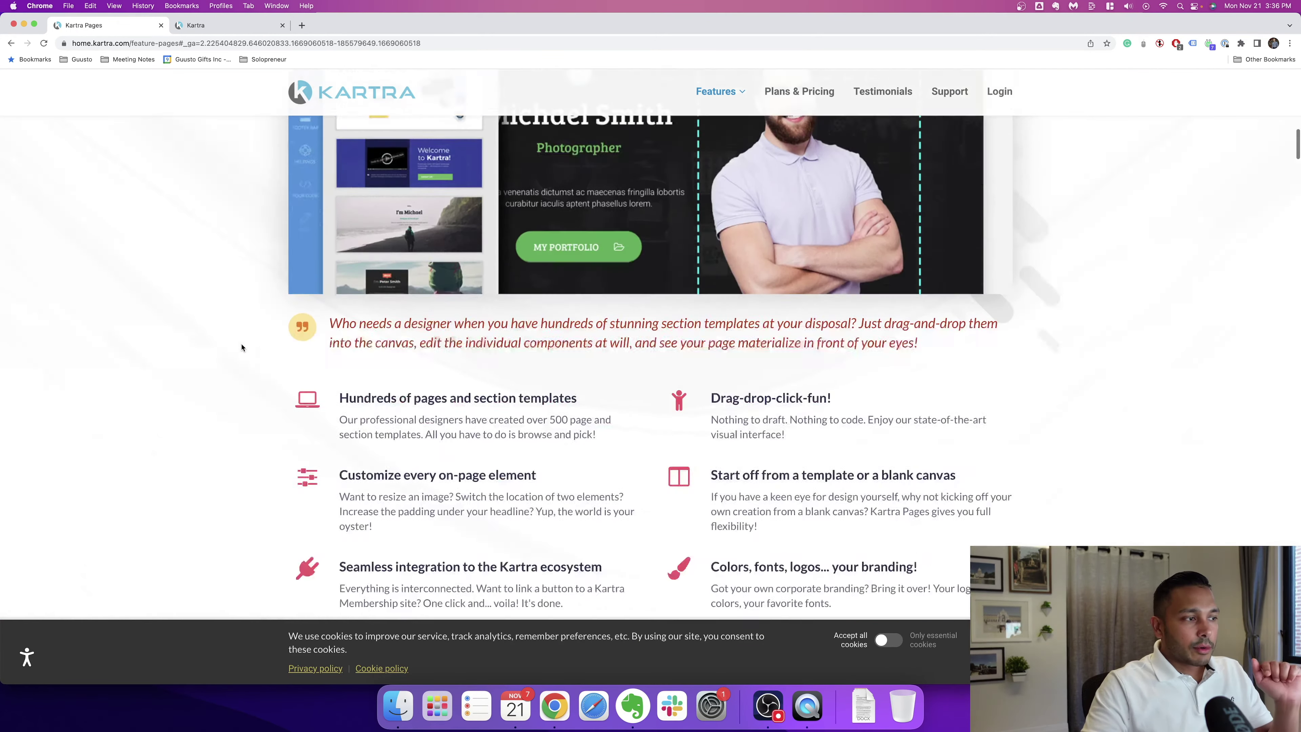
{"action": "scroll", "coordinate": [241, 347], "scroll_direction": "up", "scroll_amount": 3}
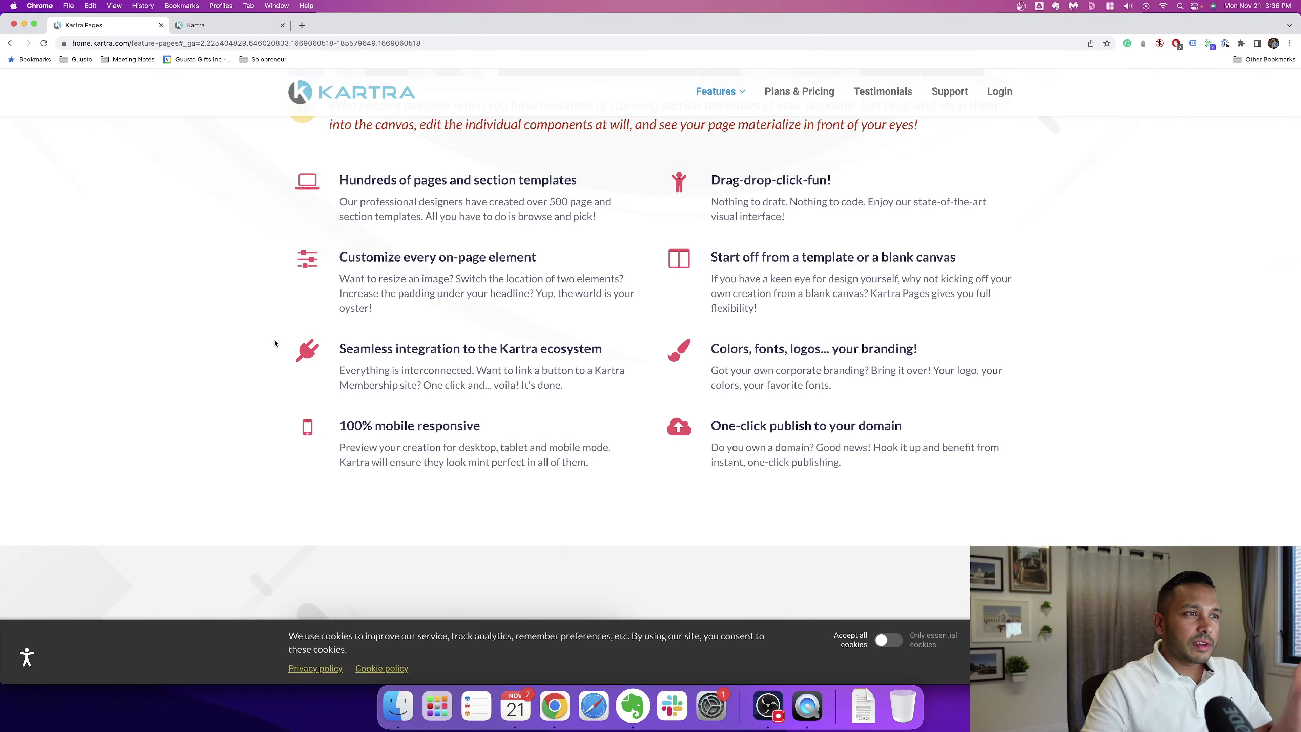
{"action": "scroll", "coordinate": [614, 328], "scroll_direction": "down", "scroll_amount": 10}
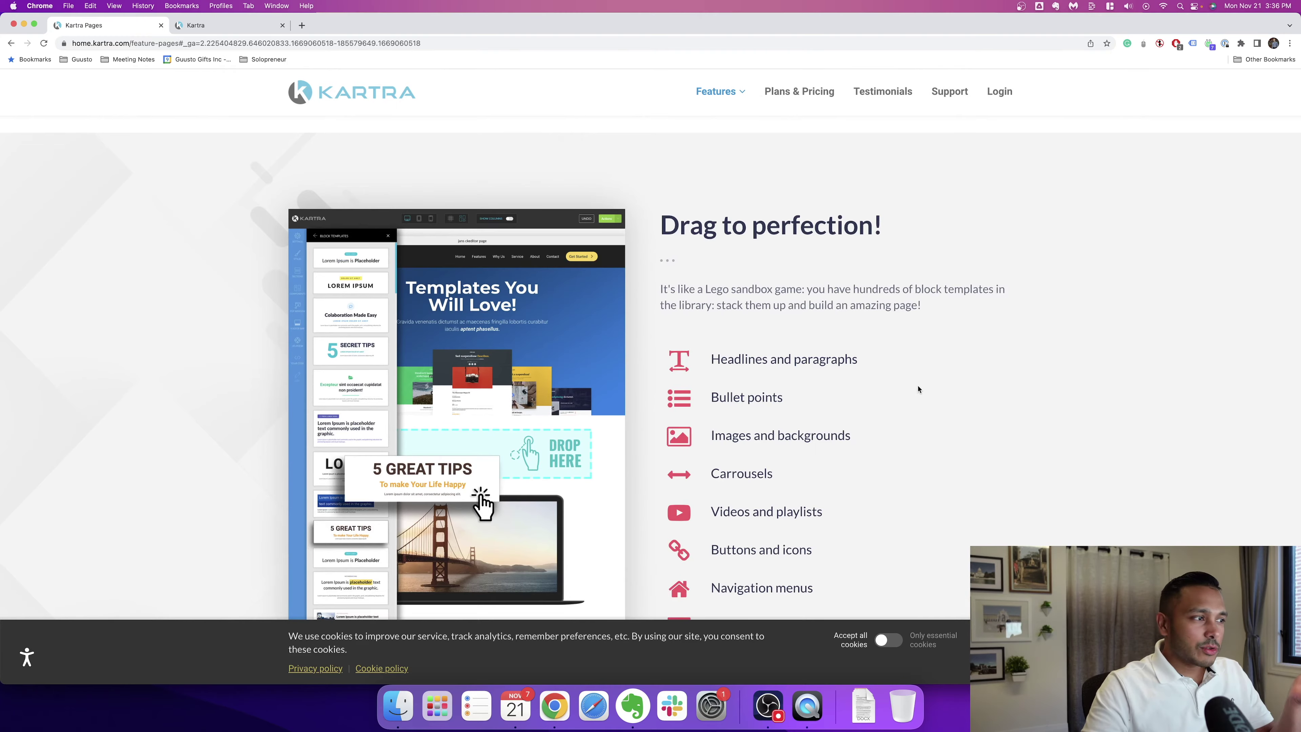
{"action": "scroll", "coordinate": [917, 388], "scroll_direction": "down", "scroll_amount": 3}
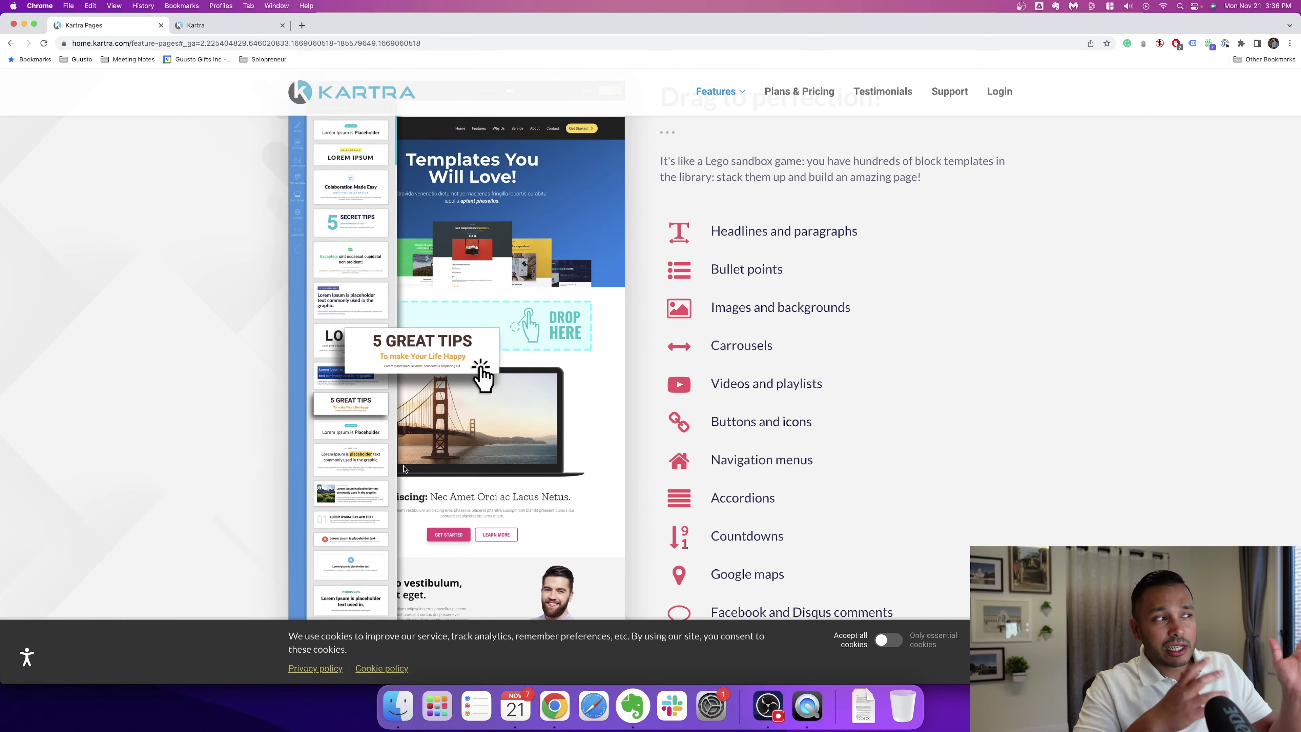
{"action": "scroll", "coordinate": [417, 477], "scroll_direction": "down", "scroll_amount": 10}
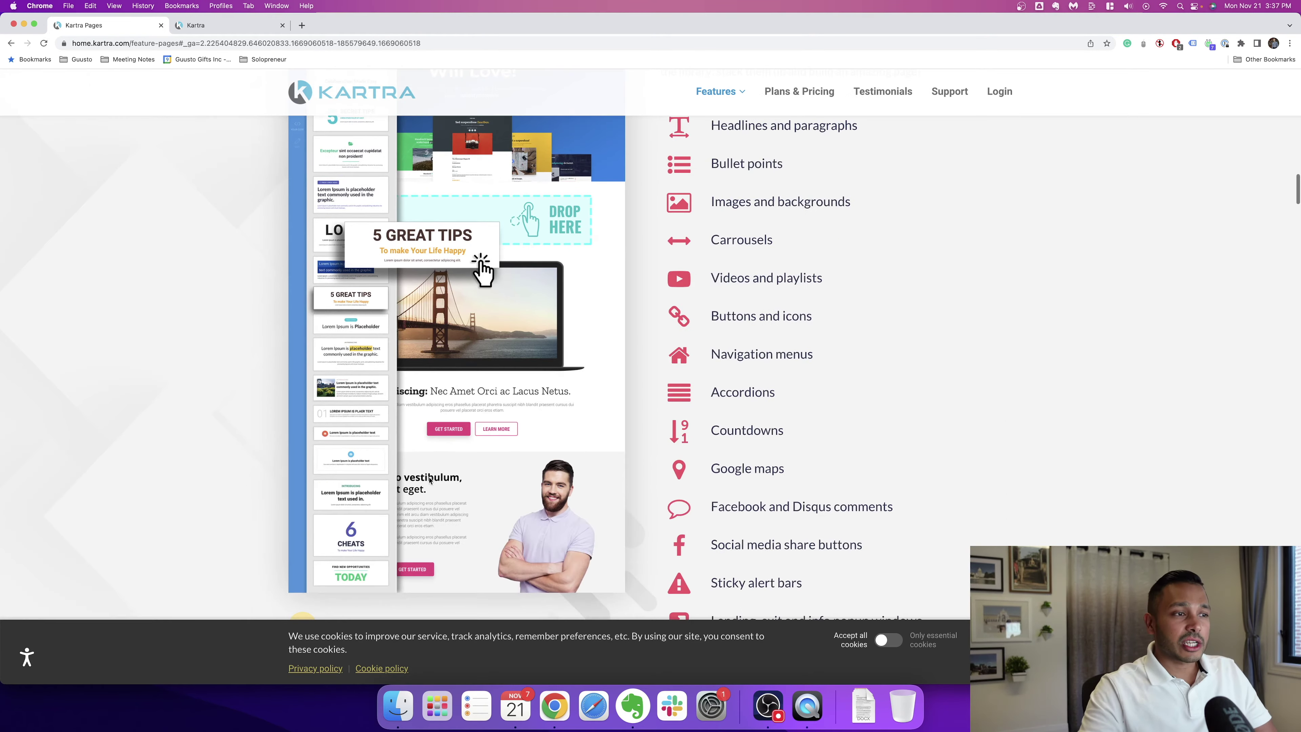
{"action": "scroll", "coordinate": [579, 484], "scroll_direction": "down", "scroll_amount": 4}
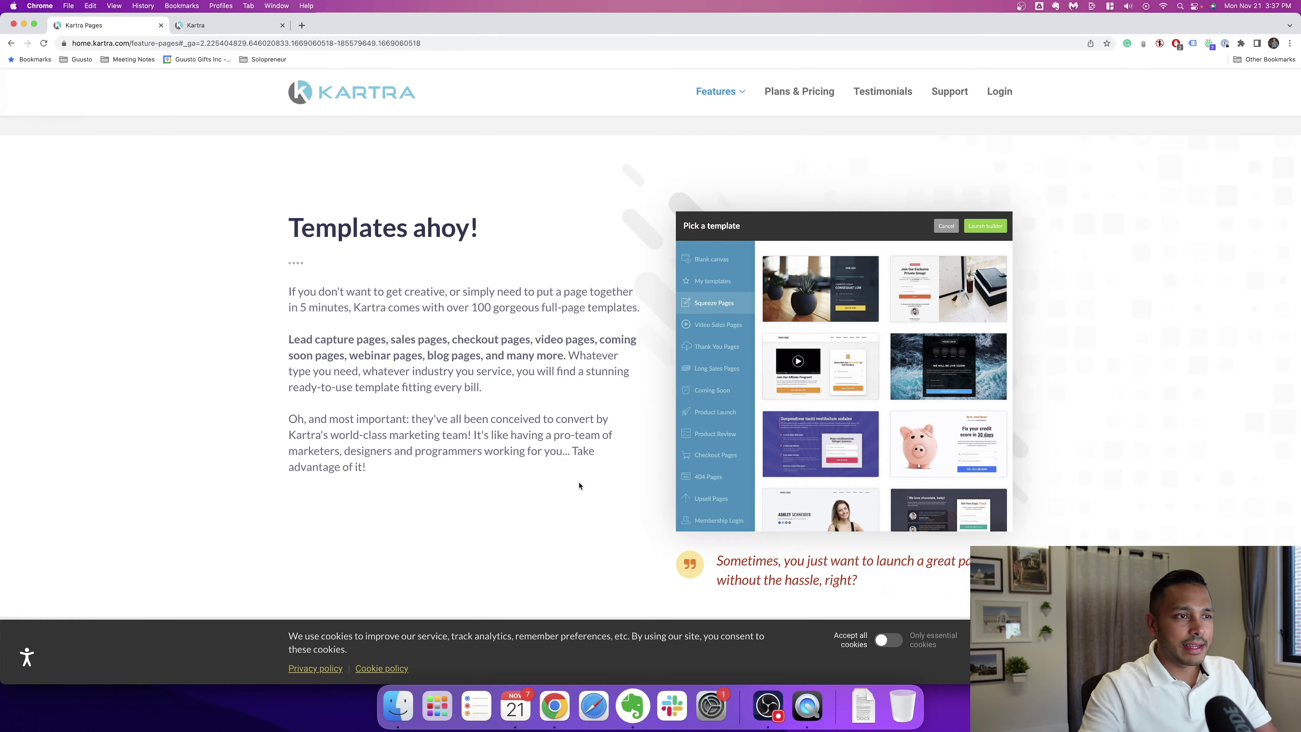
{"action": "scroll", "coordinate": [579, 485], "scroll_direction": "down", "scroll_amount": 15}
{"action": "scroll", "coordinate": [643, 493], "scroll_direction": "down", "scroll_amount": 8}
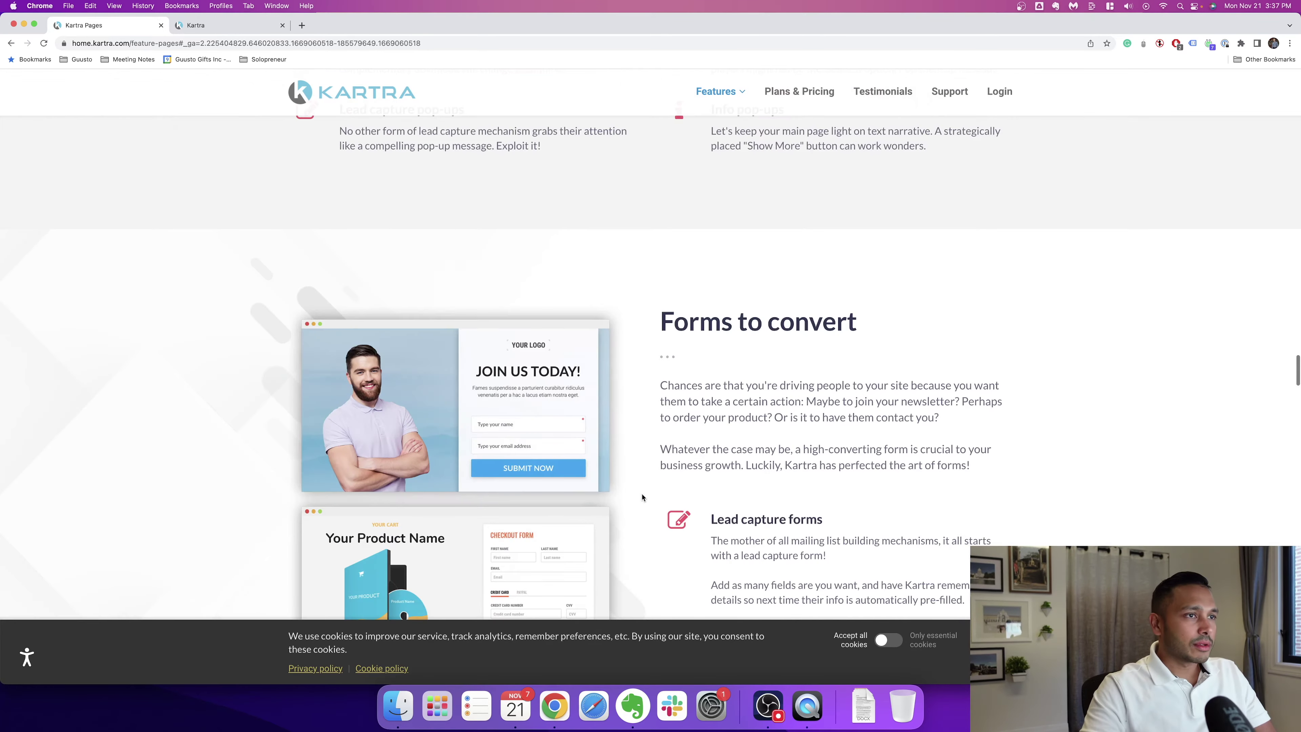
{"action": "scroll", "coordinate": [645, 494], "scroll_direction": "up", "scroll_amount": 4}
{"action": "scroll", "coordinate": [654, 492], "scroll_direction": "down", "scroll_amount": 9}
{"action": "scroll", "coordinate": [646, 487], "scroll_direction": "down", "scroll_amount": 12}
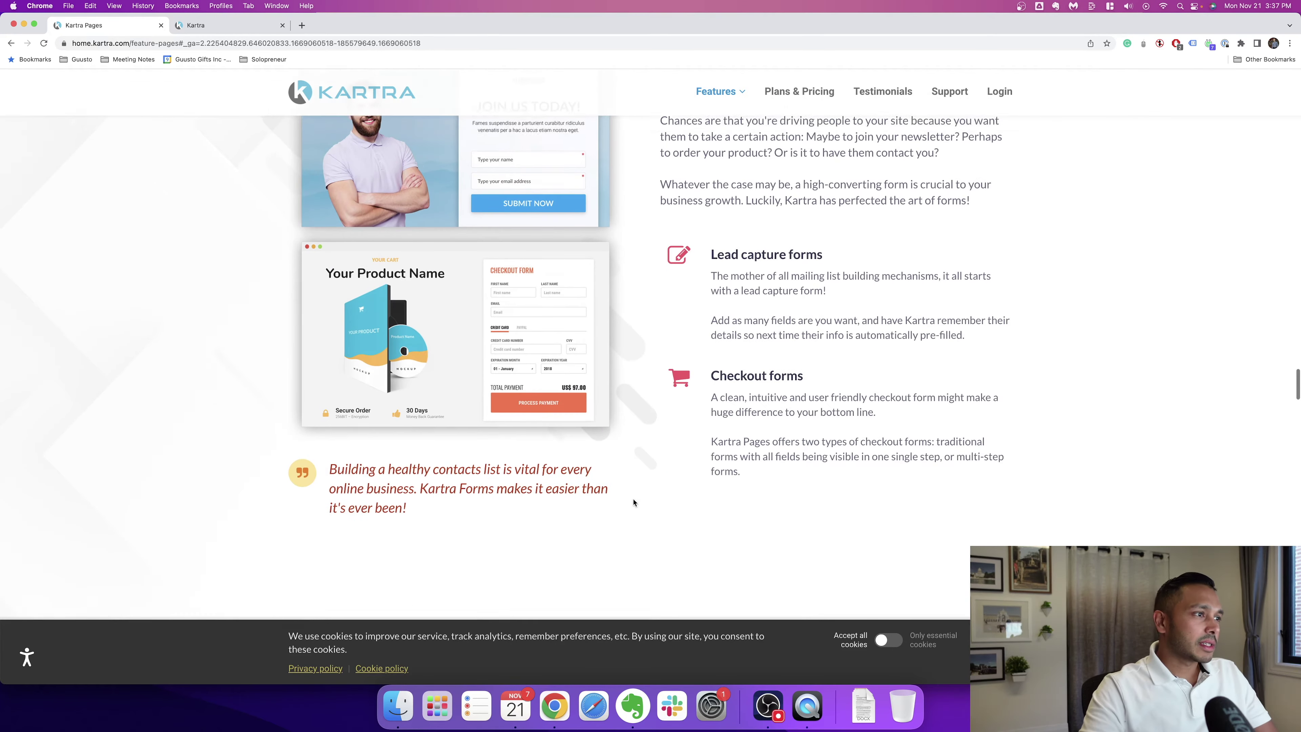
{"action": "scroll", "coordinate": [651, 506], "scroll_direction": "down", "scroll_amount": 12}
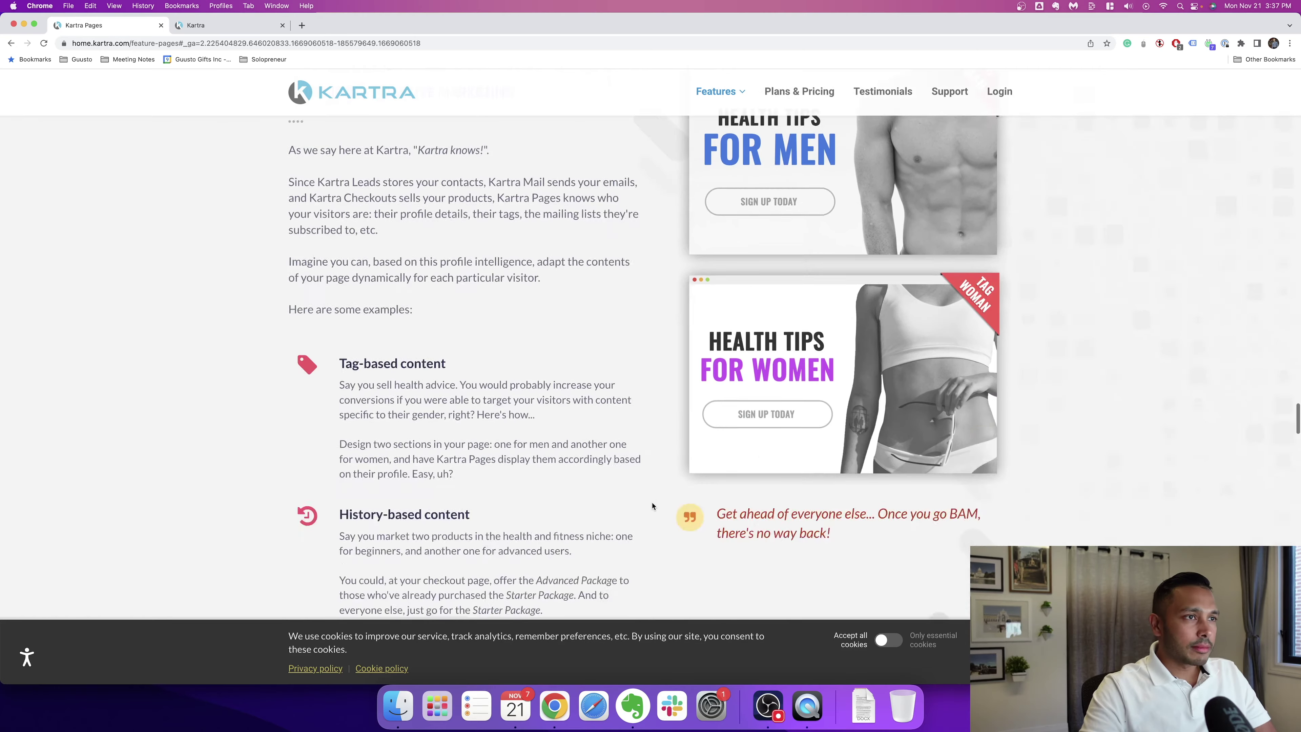
{"action": "scroll", "coordinate": [651, 506], "scroll_direction": "up", "scroll_amount": 2}
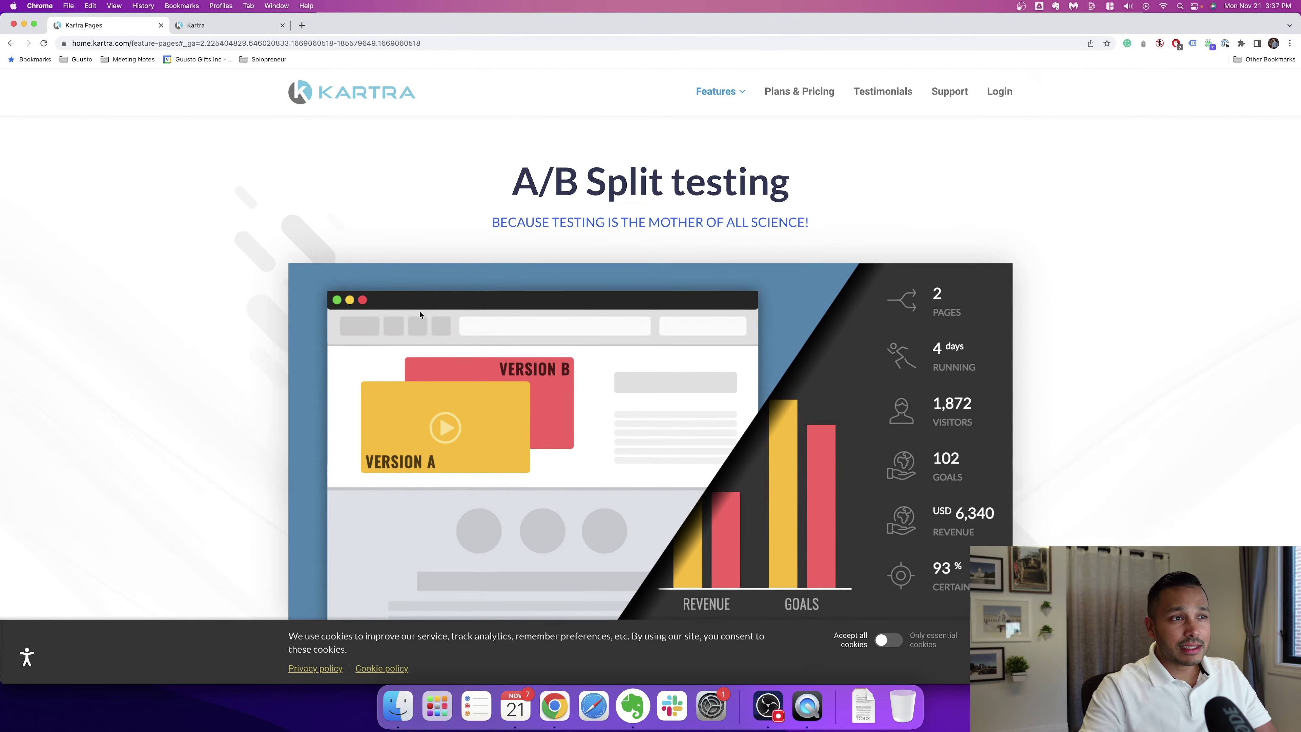
Step: Read through the A/B testing, device and analytics sections, then return to the test5 editor
{"action": "scroll", "coordinate": [485, 315], "scroll_direction": "down", "scroll_amount": 3}
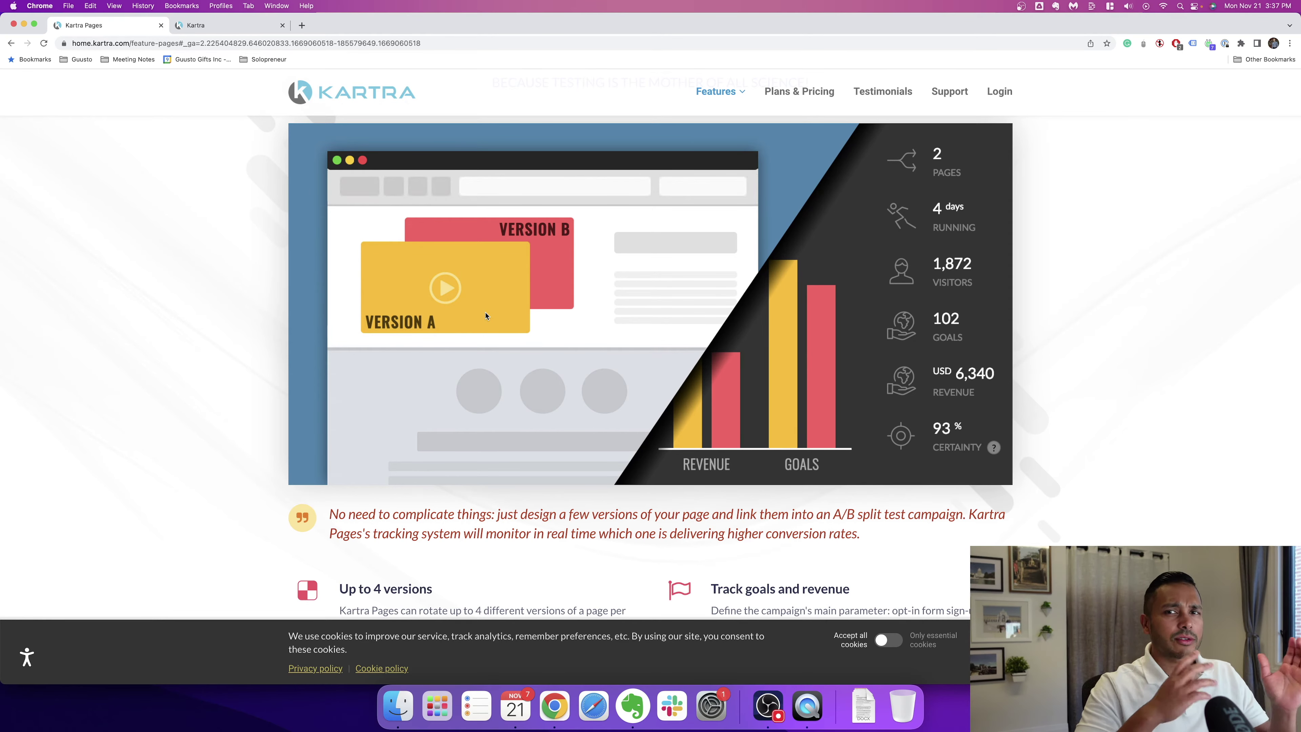
{"action": "scroll", "coordinate": [495, 321], "scroll_direction": "down", "scroll_amount": 5}
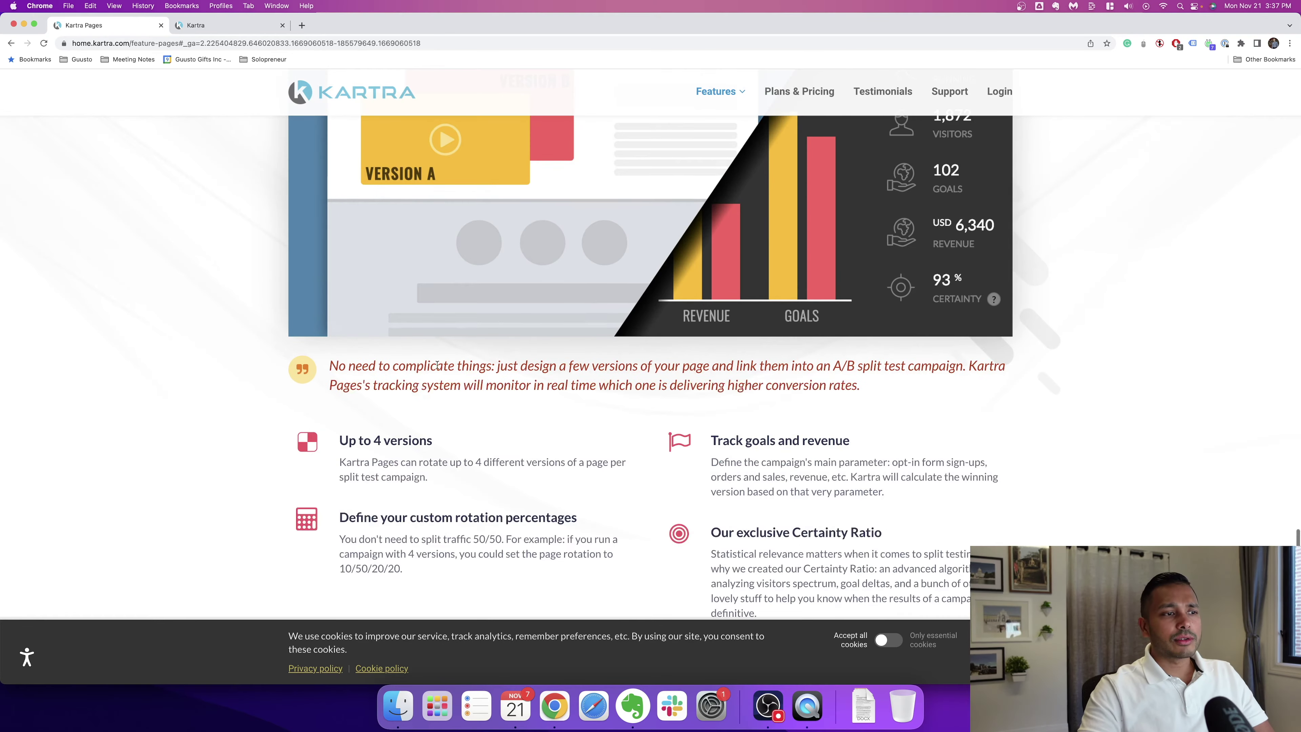
{"action": "scroll", "coordinate": [444, 360], "scroll_direction": "down", "scroll_amount": 6}
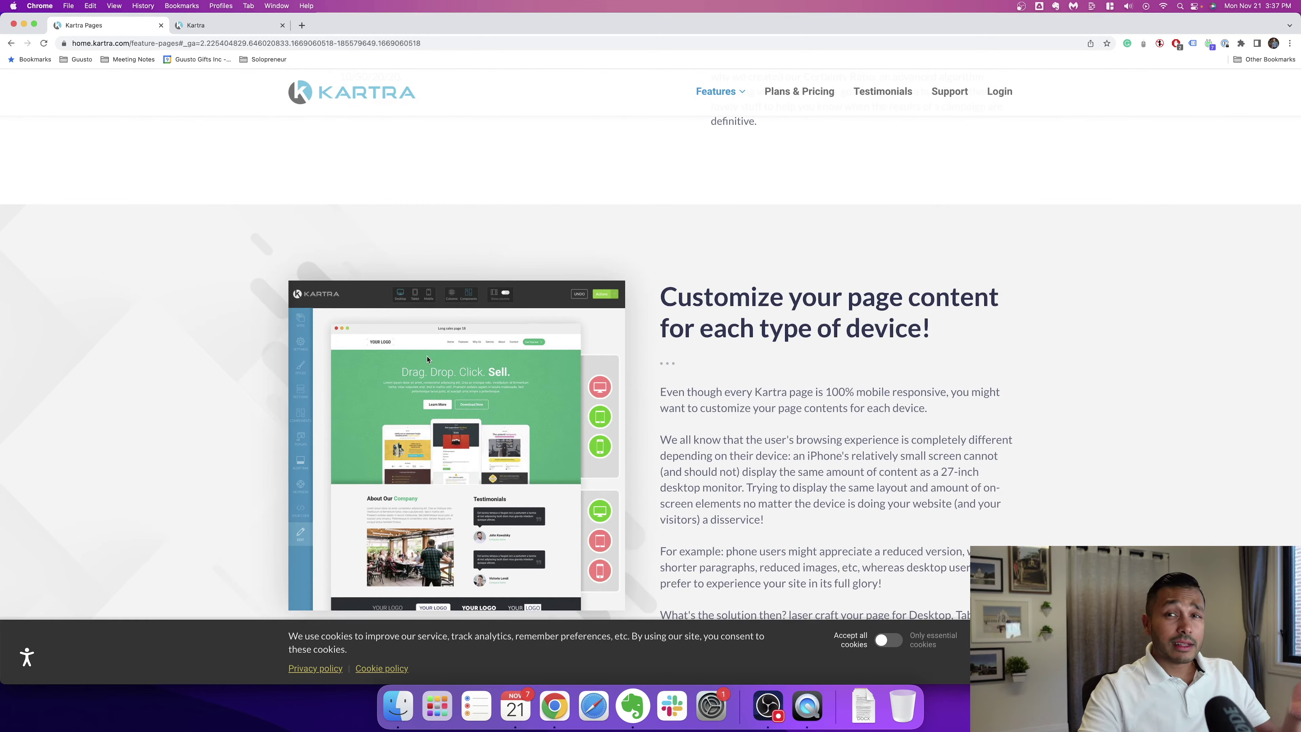
{"action": "scroll", "coordinate": [428, 359], "scroll_direction": "down", "scroll_amount": 15}
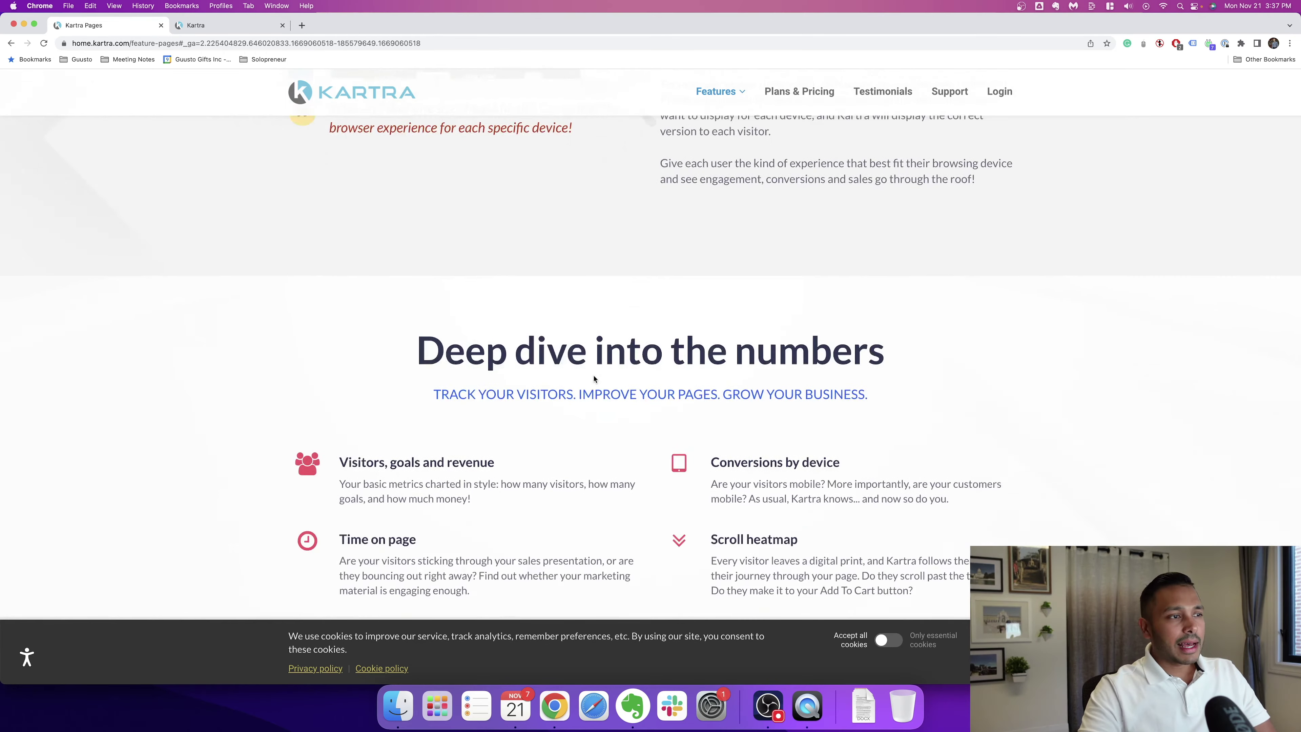
{"action": "scroll", "coordinate": [593, 379], "scroll_direction": "down", "scroll_amount": 3}
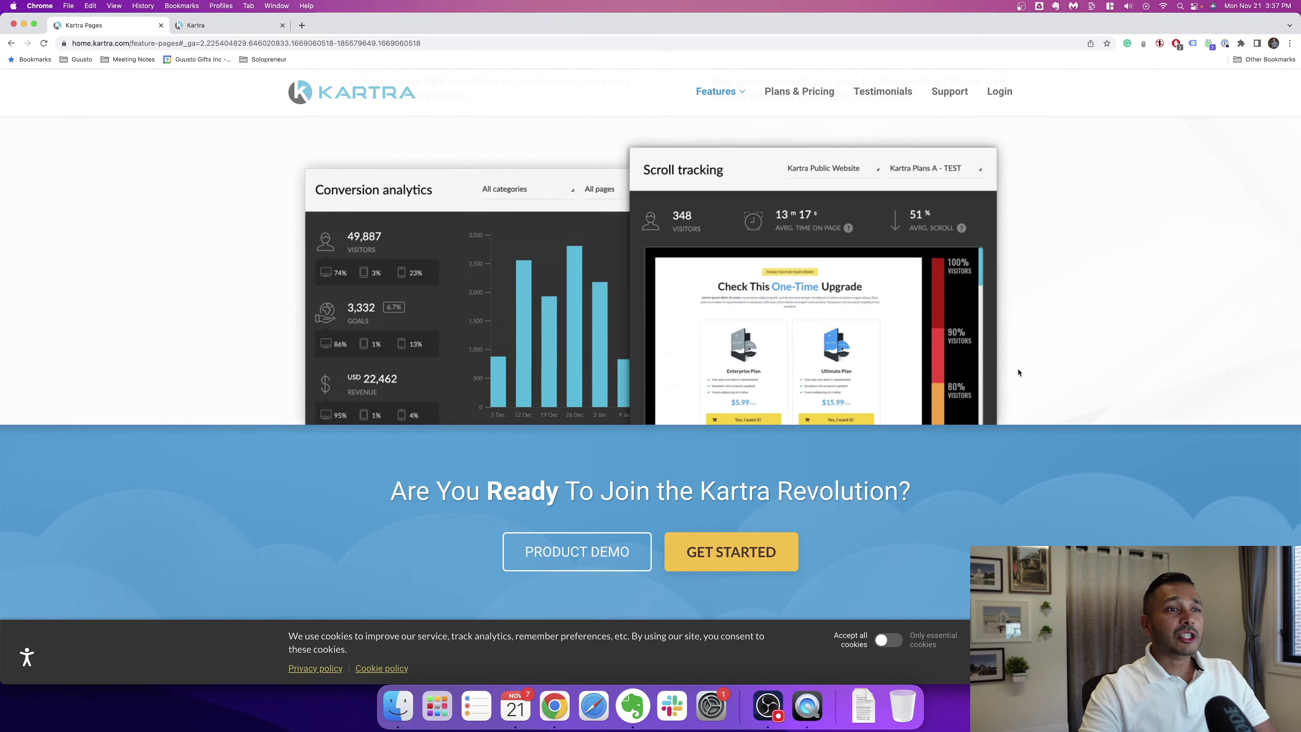
{"action": "left_click", "coordinate": [231, 25]}
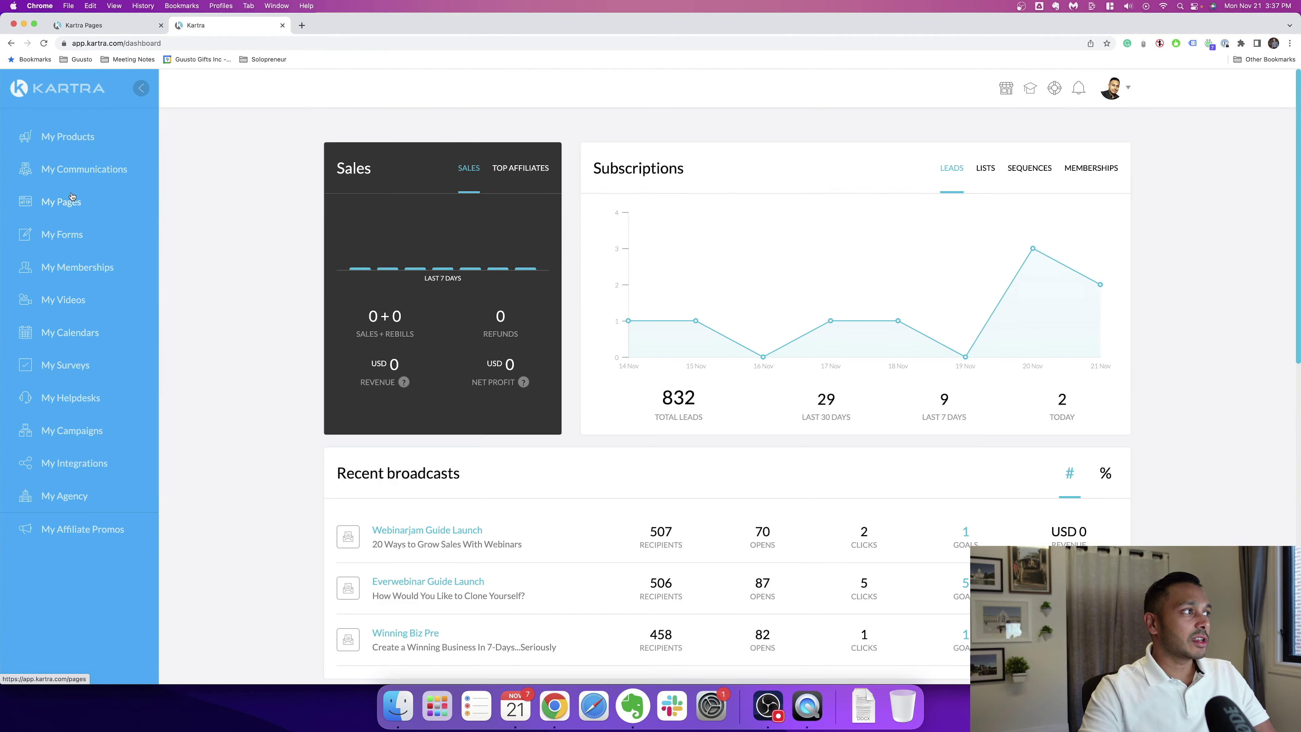
Step: Go to My Pages in the sidebar to view the pages analytics
{"action": "left_click", "coordinate": [72, 198]}
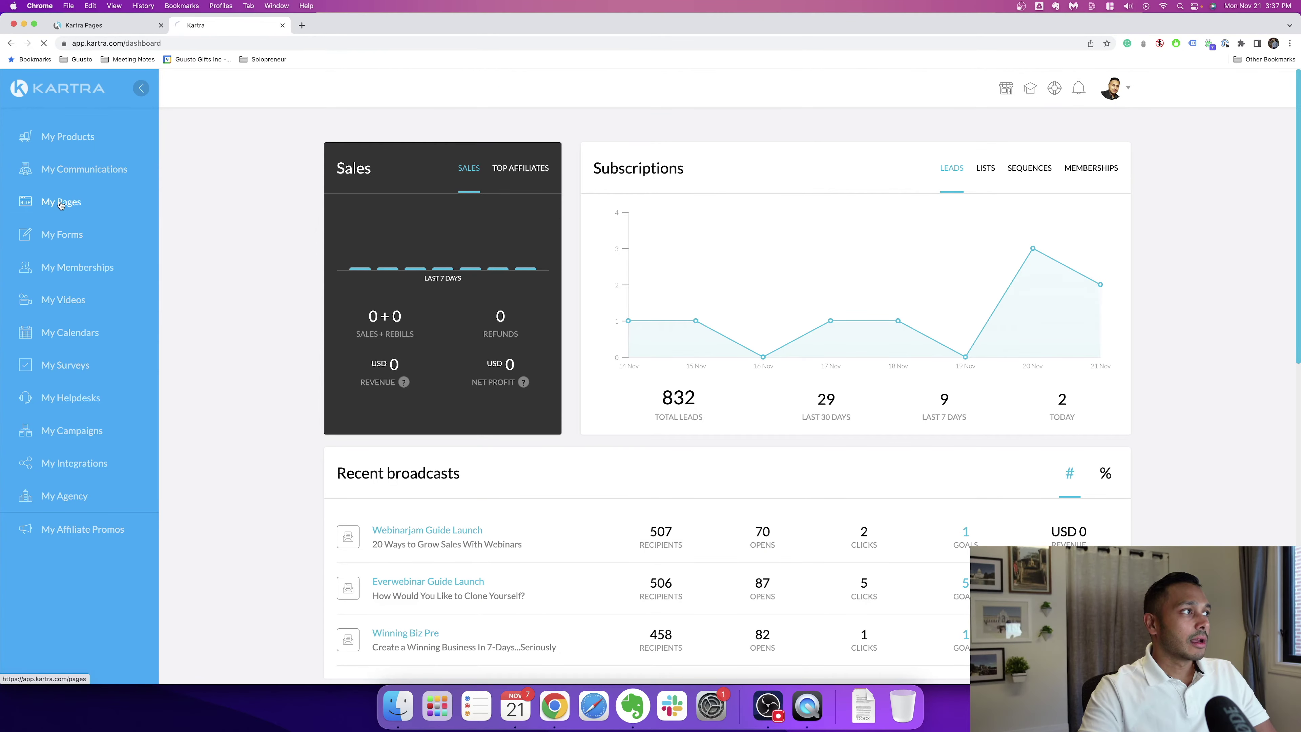
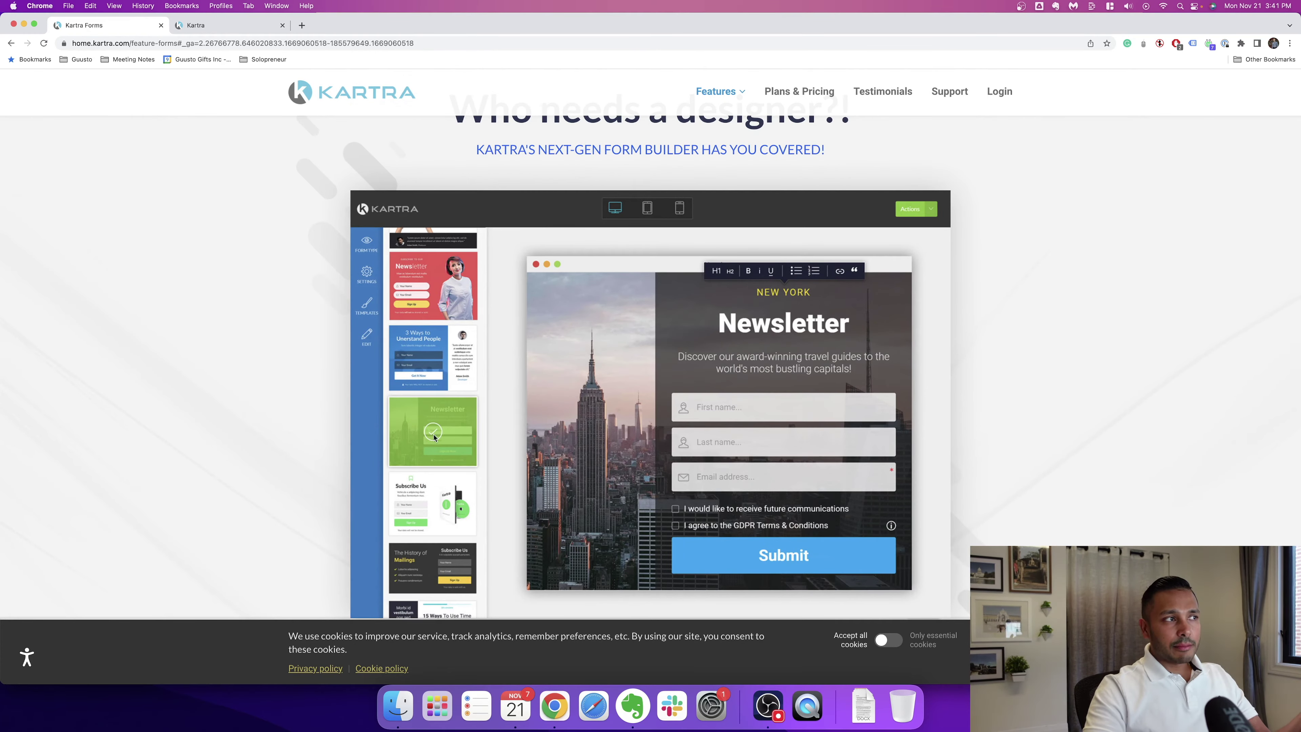
Step: Scroll down through the Kartra Forms feature page, glancing back up once
{"action": "scroll", "coordinate": [829, 479], "scroll_direction": "down", "scroll_amount": 15}
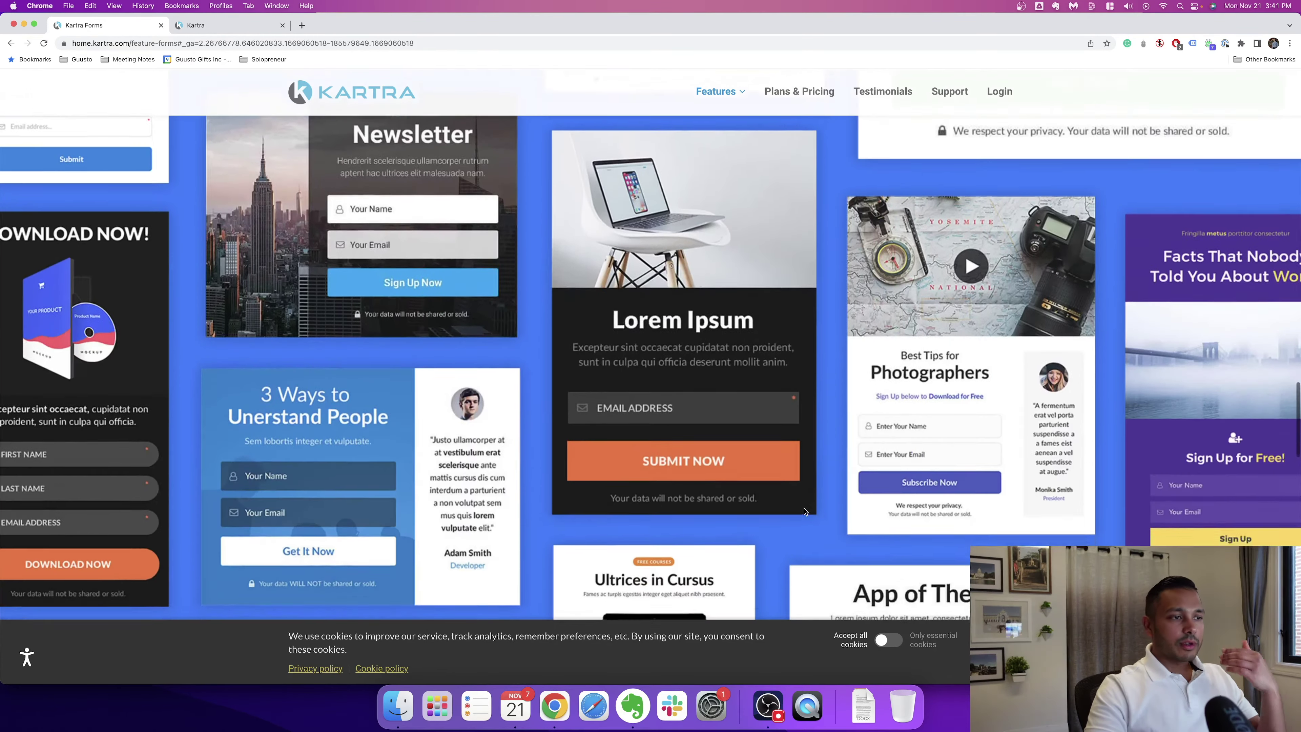
{"action": "scroll", "coordinate": [805, 511], "scroll_direction": "down", "scroll_amount": 12}
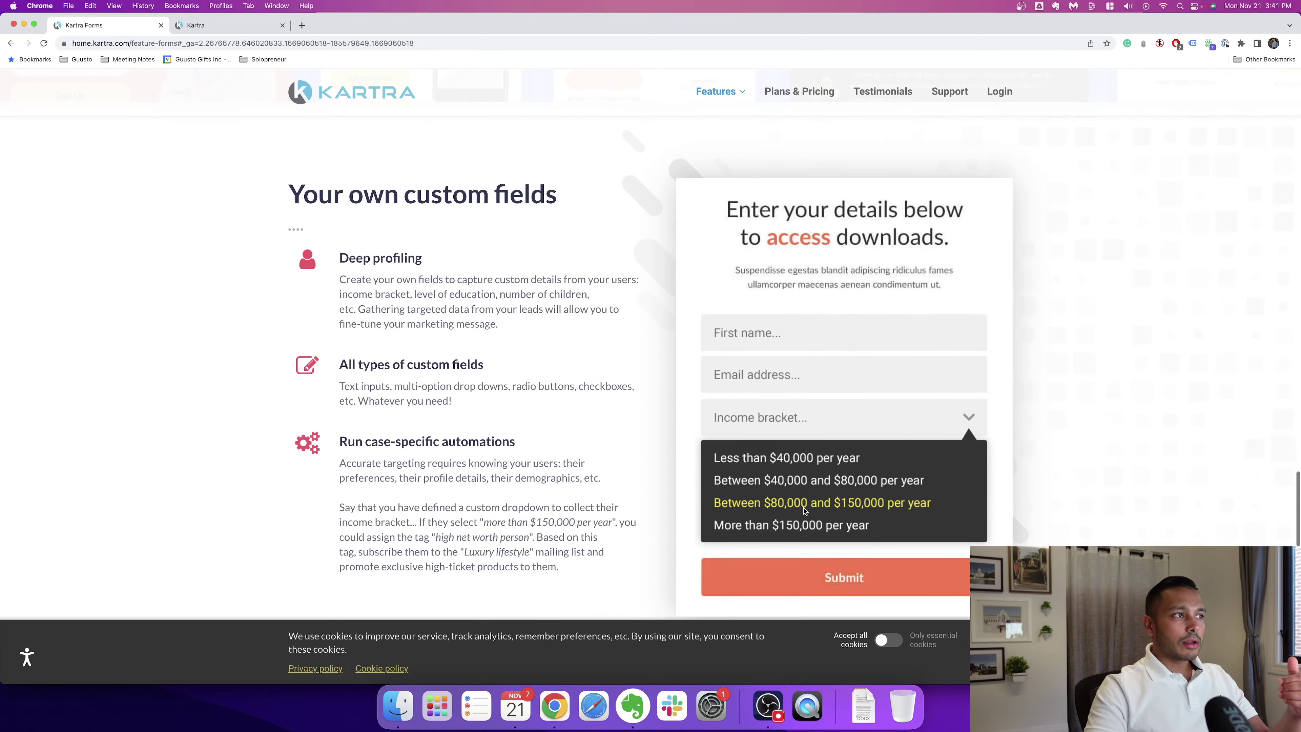
{"action": "scroll", "coordinate": [804, 511], "scroll_direction": "down", "scroll_amount": 8}
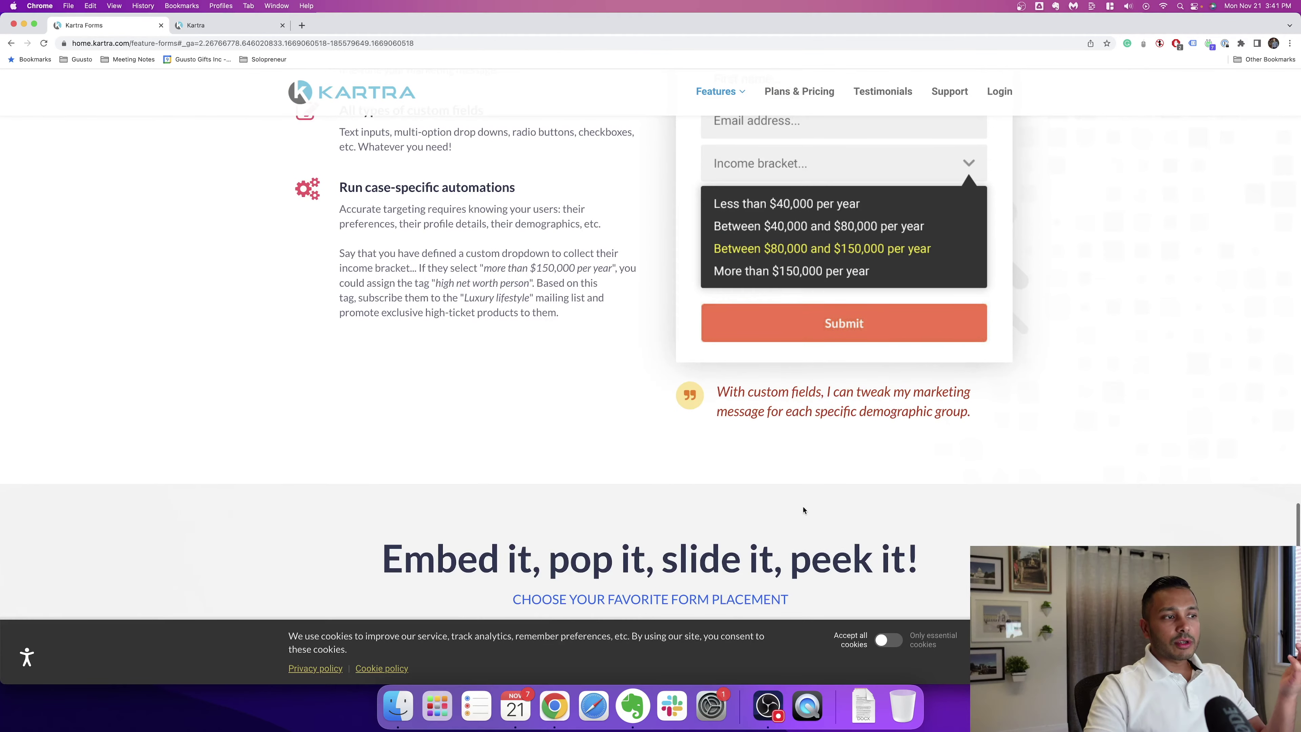
{"action": "scroll", "coordinate": [804, 509], "scroll_direction": "down", "scroll_amount": 4}
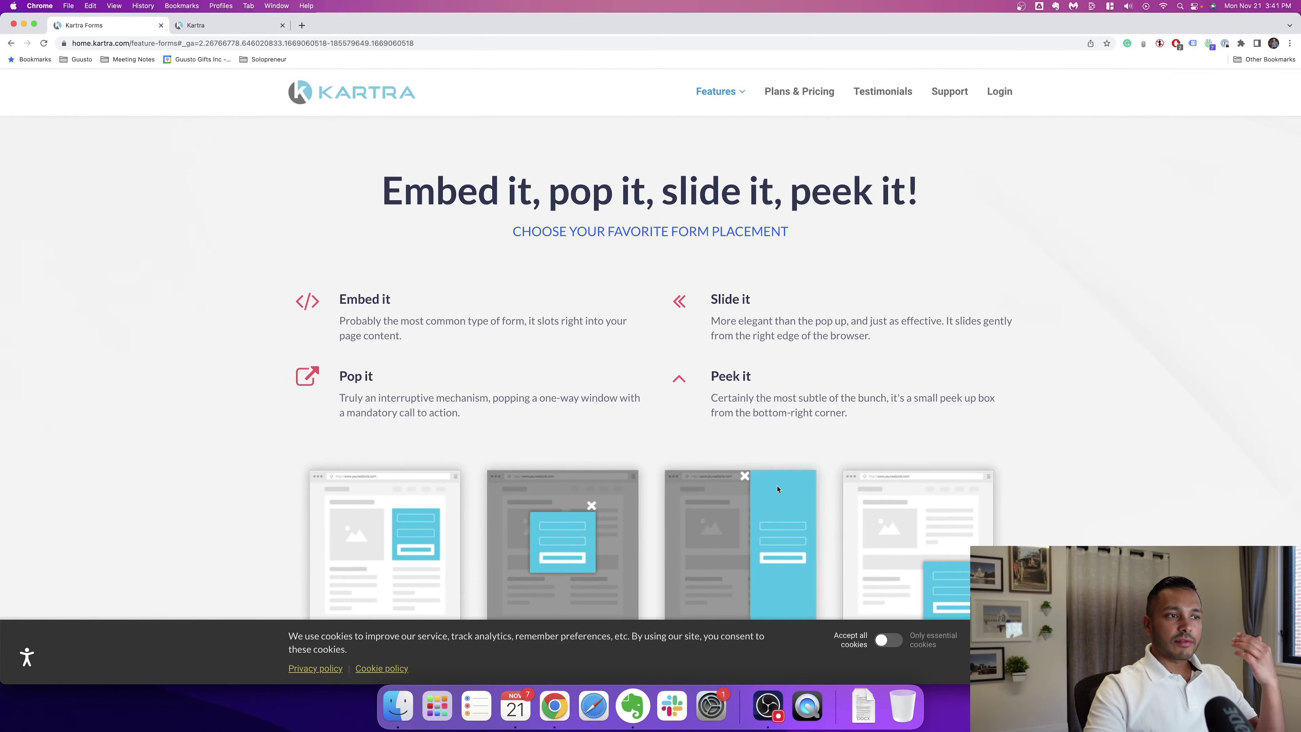
{"action": "scroll", "coordinate": [761, 505], "scroll_direction": "down", "scroll_amount": 5}
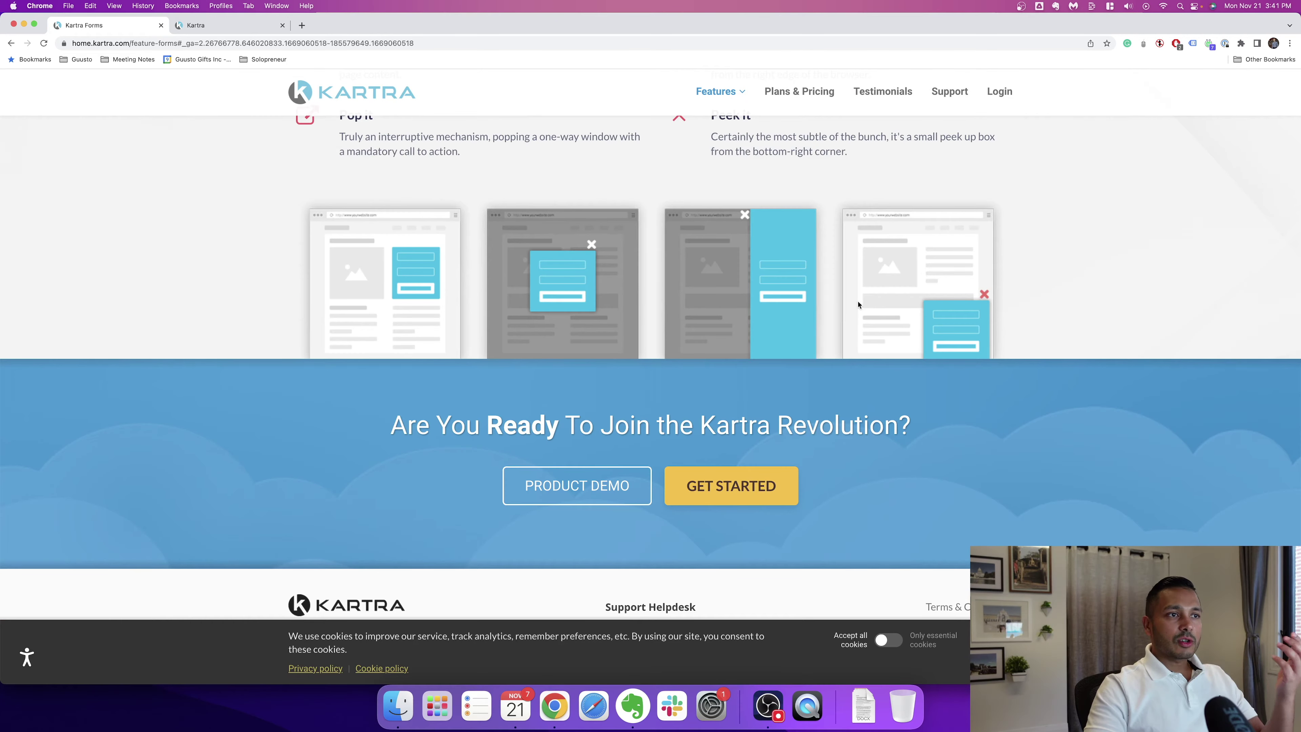
{"action": "scroll", "coordinate": [523, 320], "scroll_direction": "up", "scroll_amount": 3}
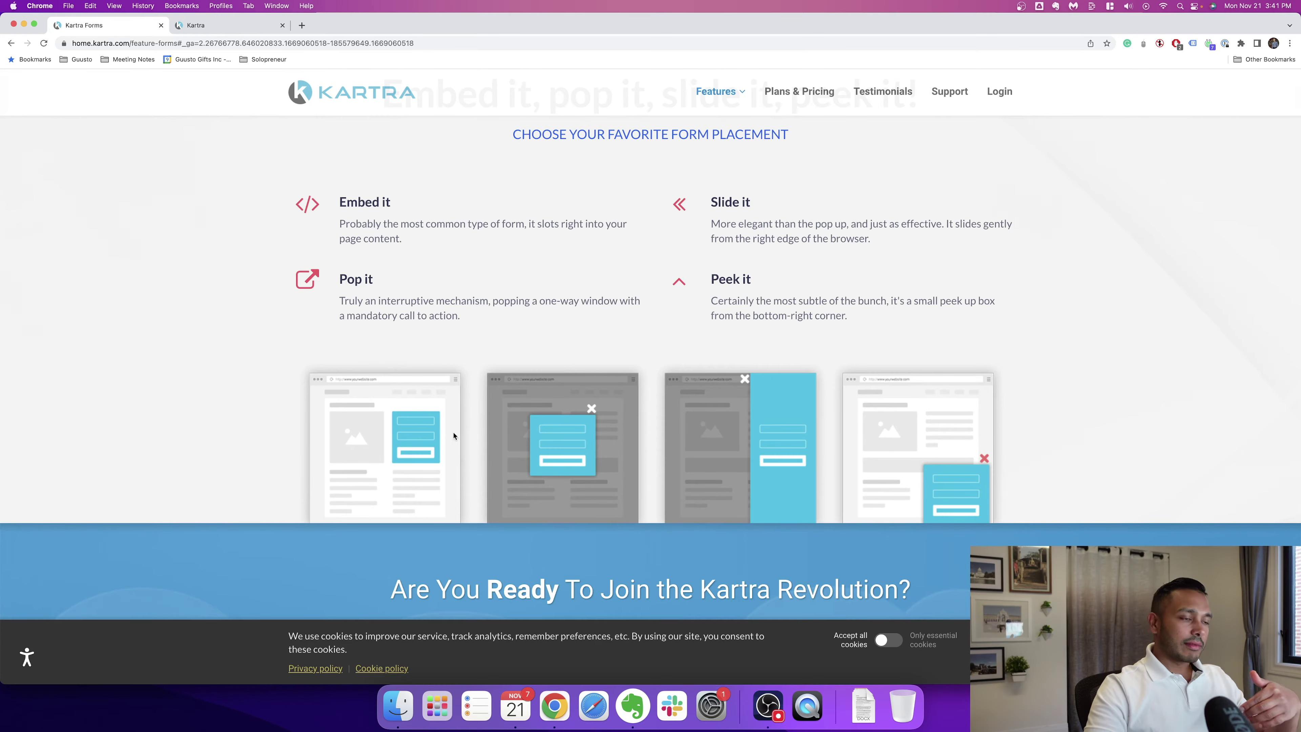
{"action": "scroll", "coordinate": [454, 436], "scroll_direction": "down", "scroll_amount": 3}
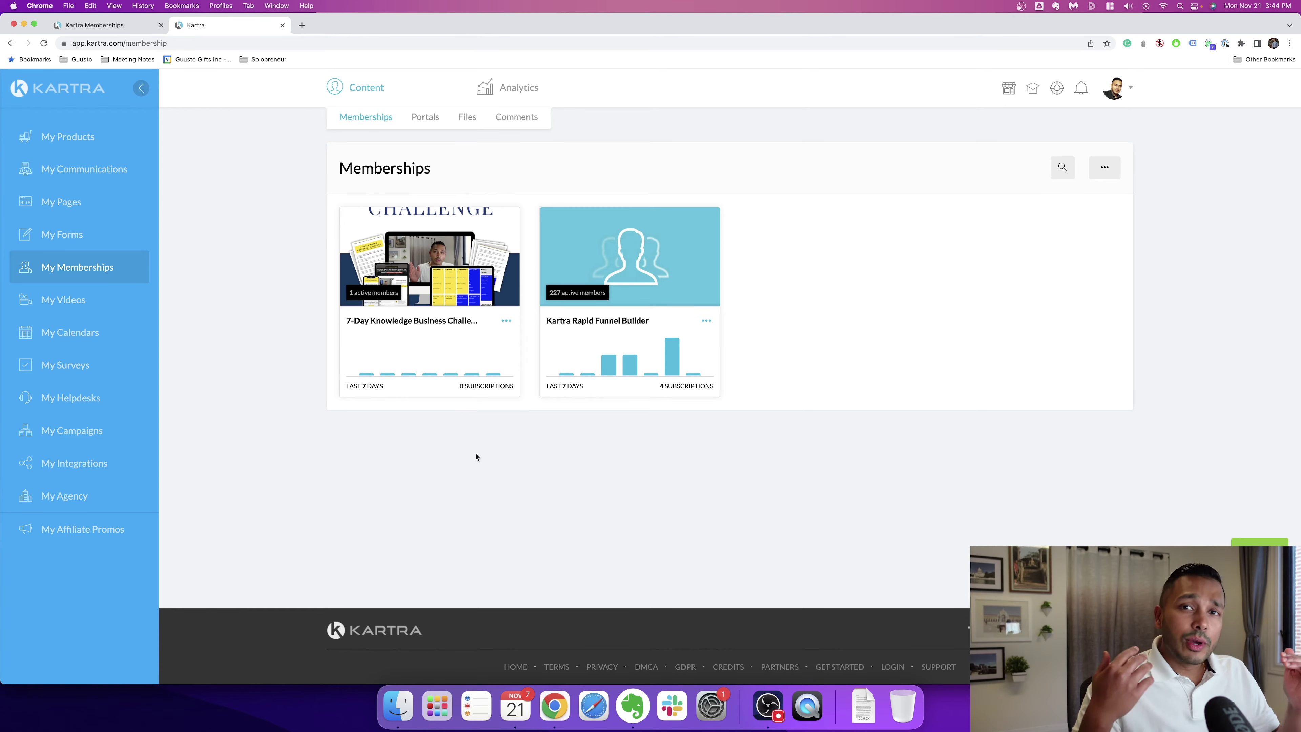
Step: Switch to the public Memberships feature page and read its upper sections
{"action": "key", "text": "ctrl+shift+Tab"}
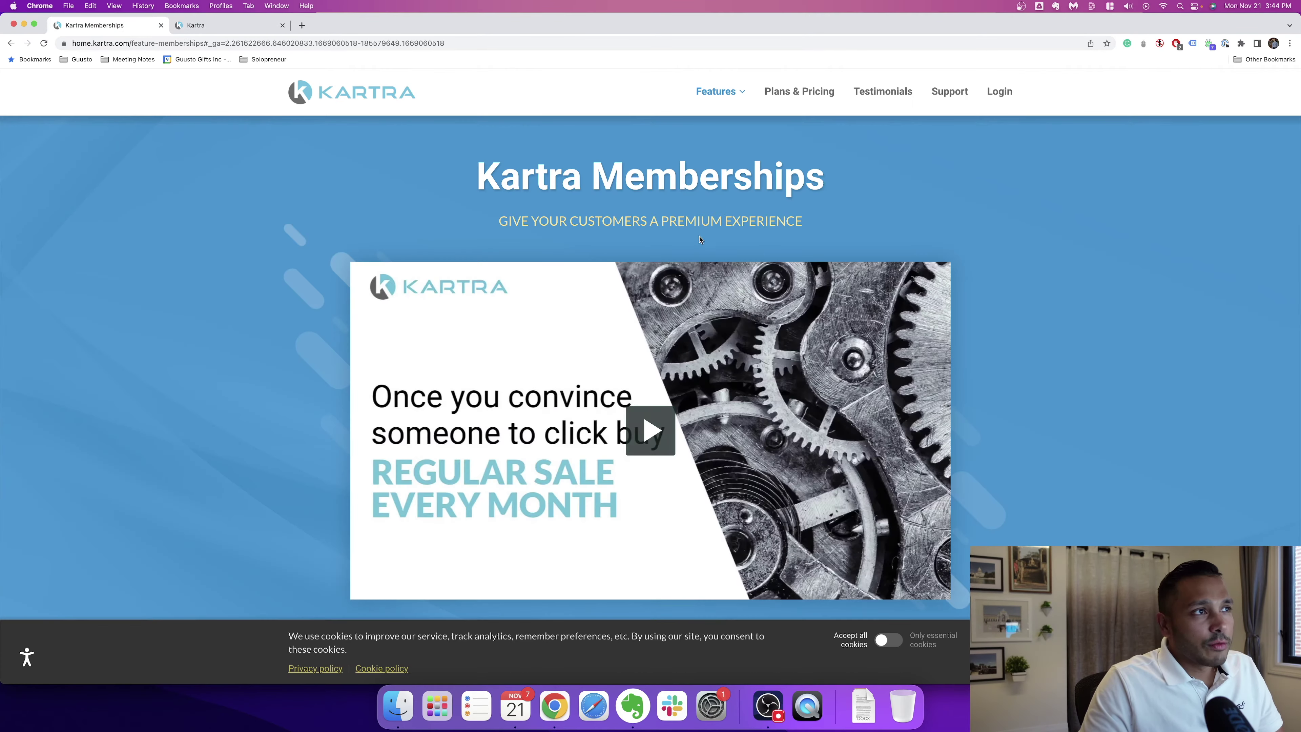
{"action": "scroll", "coordinate": [700, 239], "scroll_direction": "down", "scroll_amount": 10}
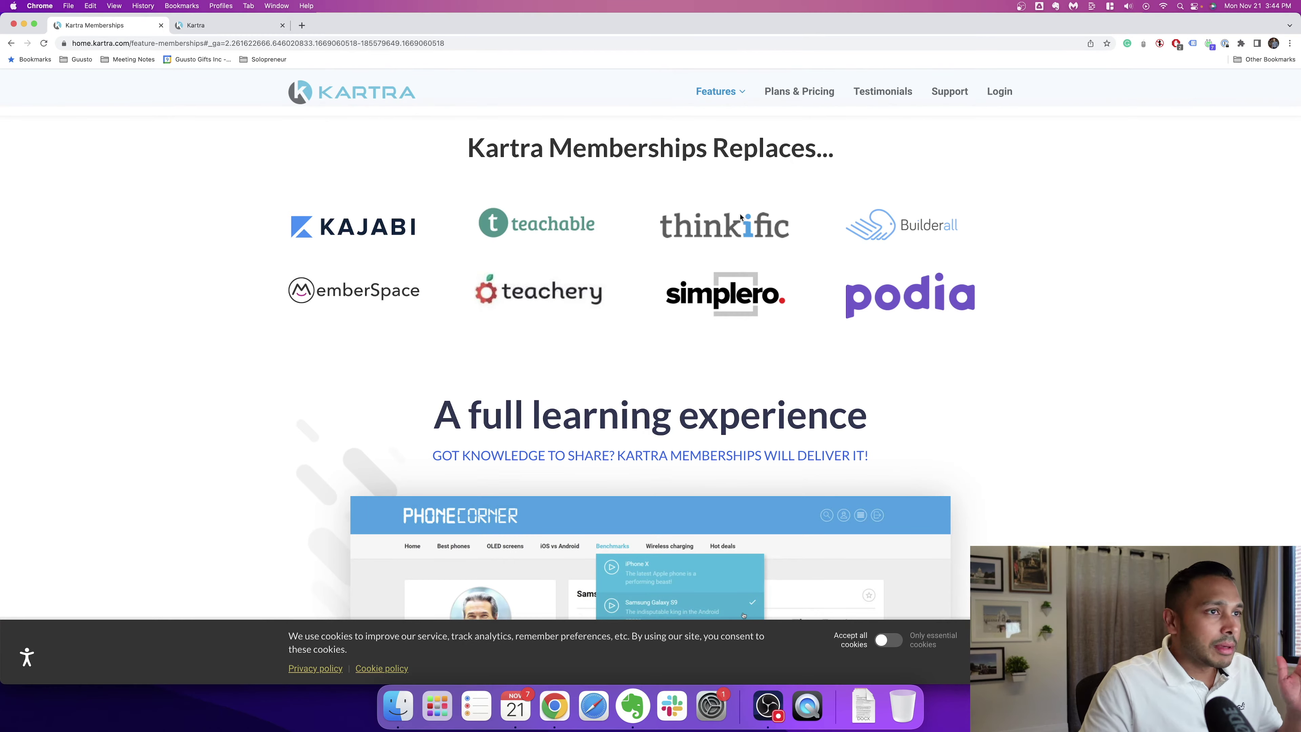
{"action": "scroll", "coordinate": [736, 287], "scroll_direction": "down", "scroll_amount": 7}
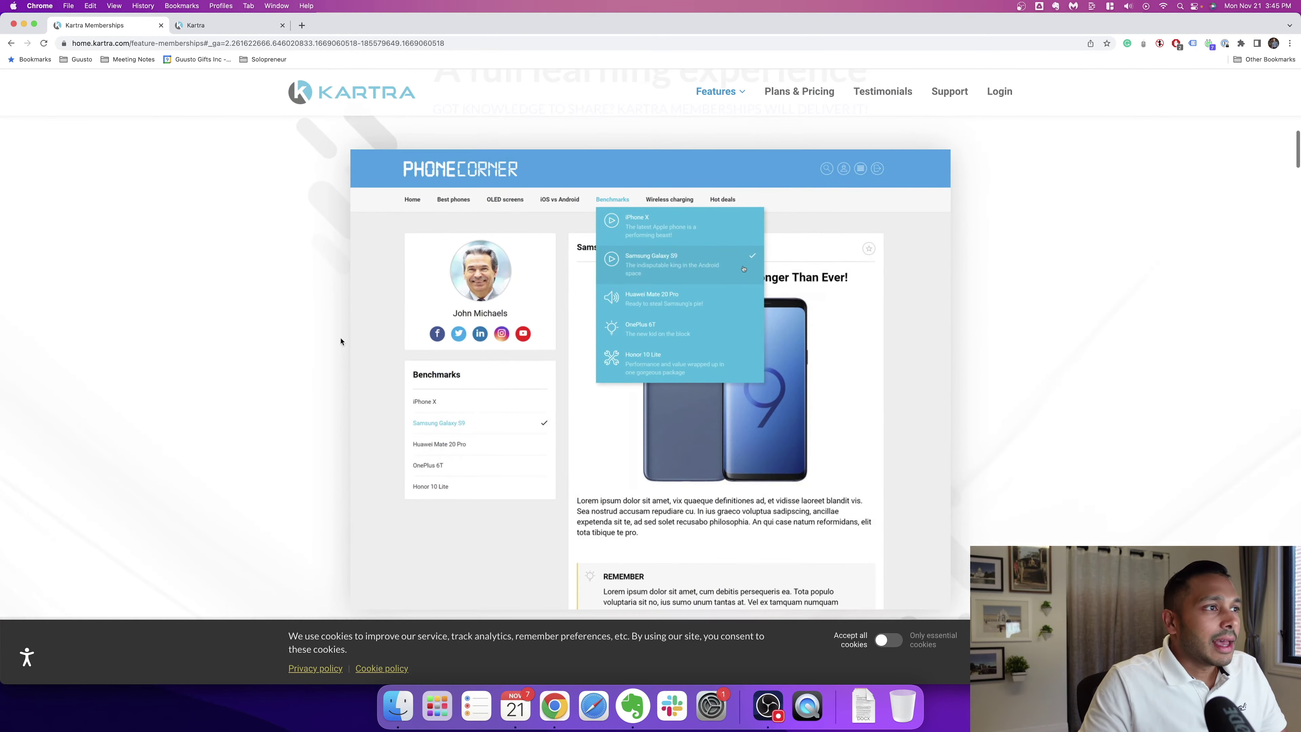
{"action": "scroll", "coordinate": [276, 310], "scroll_direction": "down", "scroll_amount": 6}
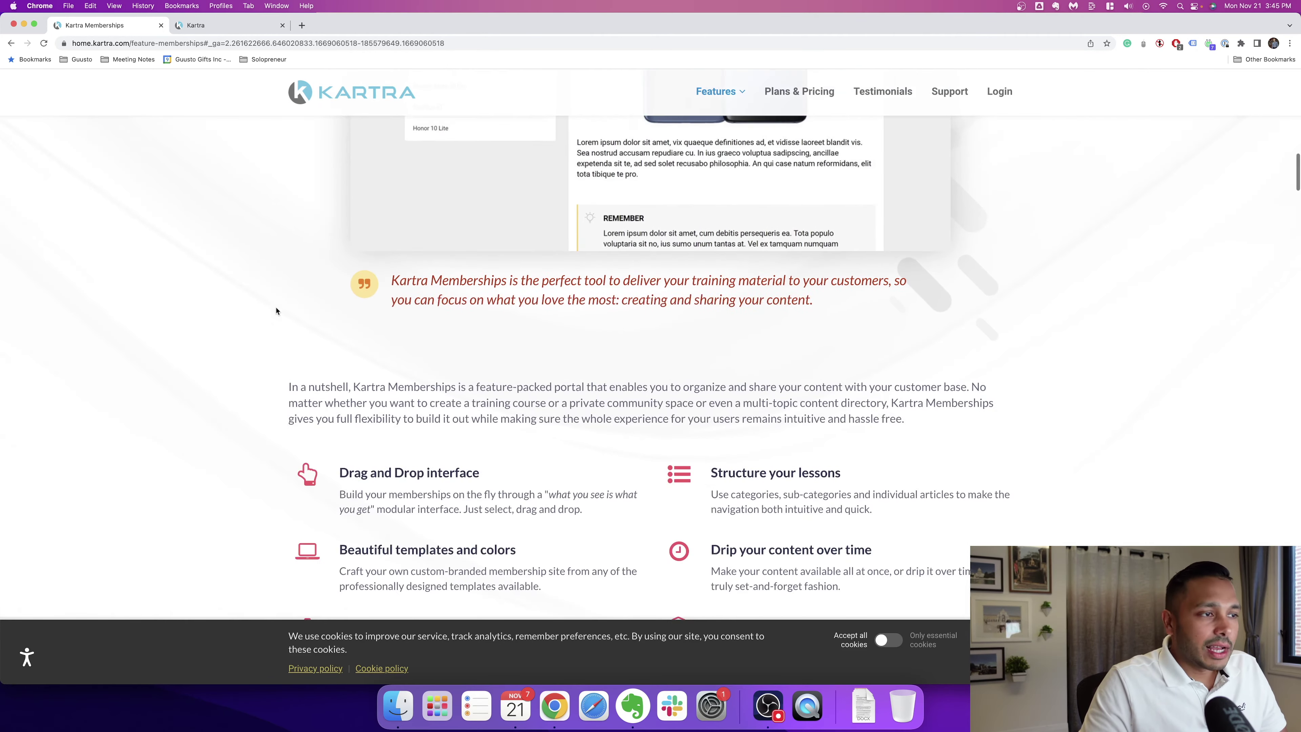
{"action": "scroll", "coordinate": [276, 310], "scroll_direction": "down", "scroll_amount": 2}
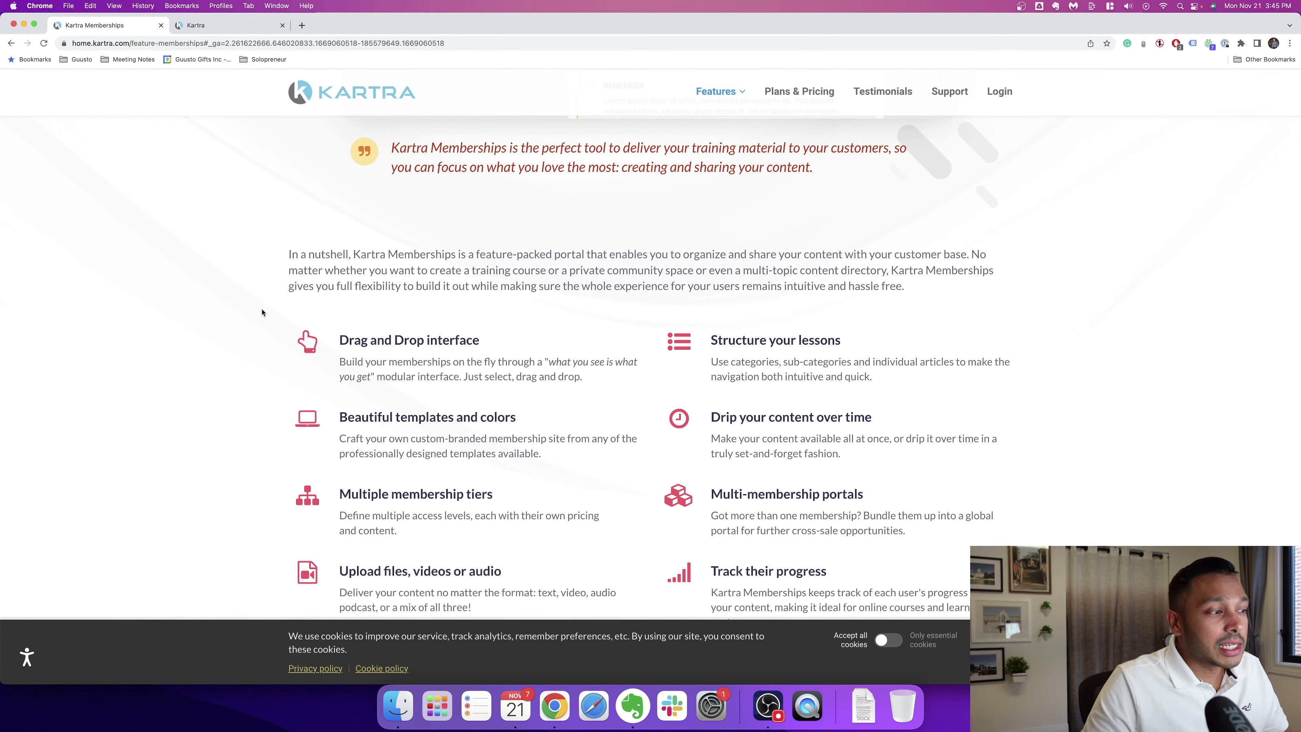
{"action": "scroll", "coordinate": [262, 312], "scroll_direction": "down", "scroll_amount": 2}
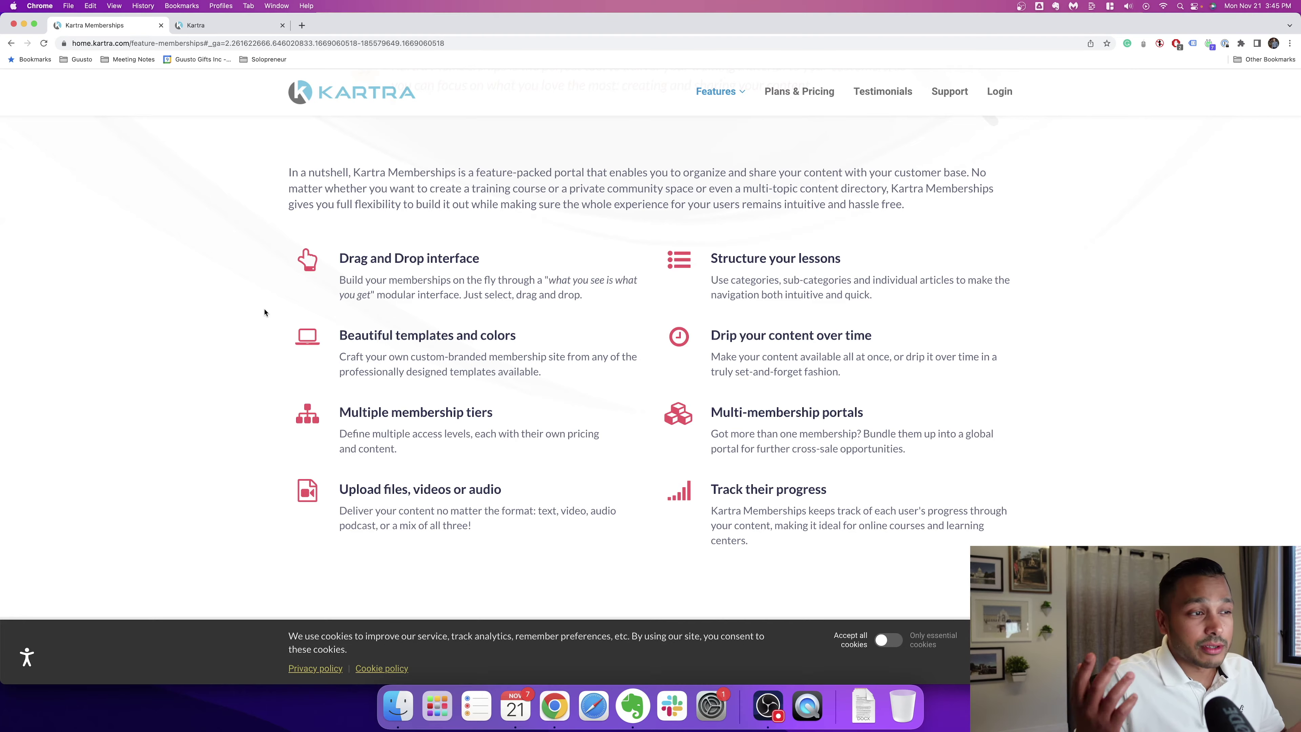
{"action": "scroll", "coordinate": [264, 312], "scroll_direction": "down", "scroll_amount": 20}
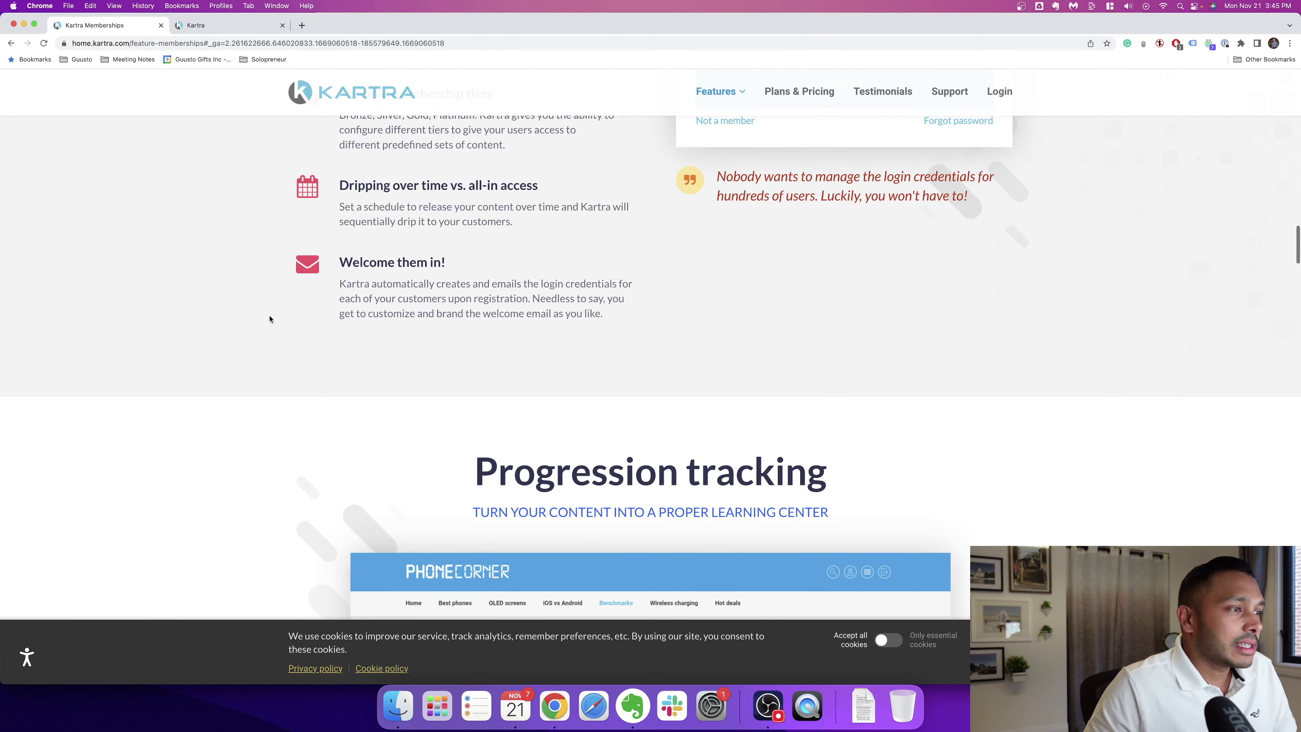
Step: Finish reading the Memberships page, then return to the Rapid Funnel Builder membership editor
{"action": "scroll", "coordinate": [223, 312], "scroll_direction": "down", "scroll_amount": 10}
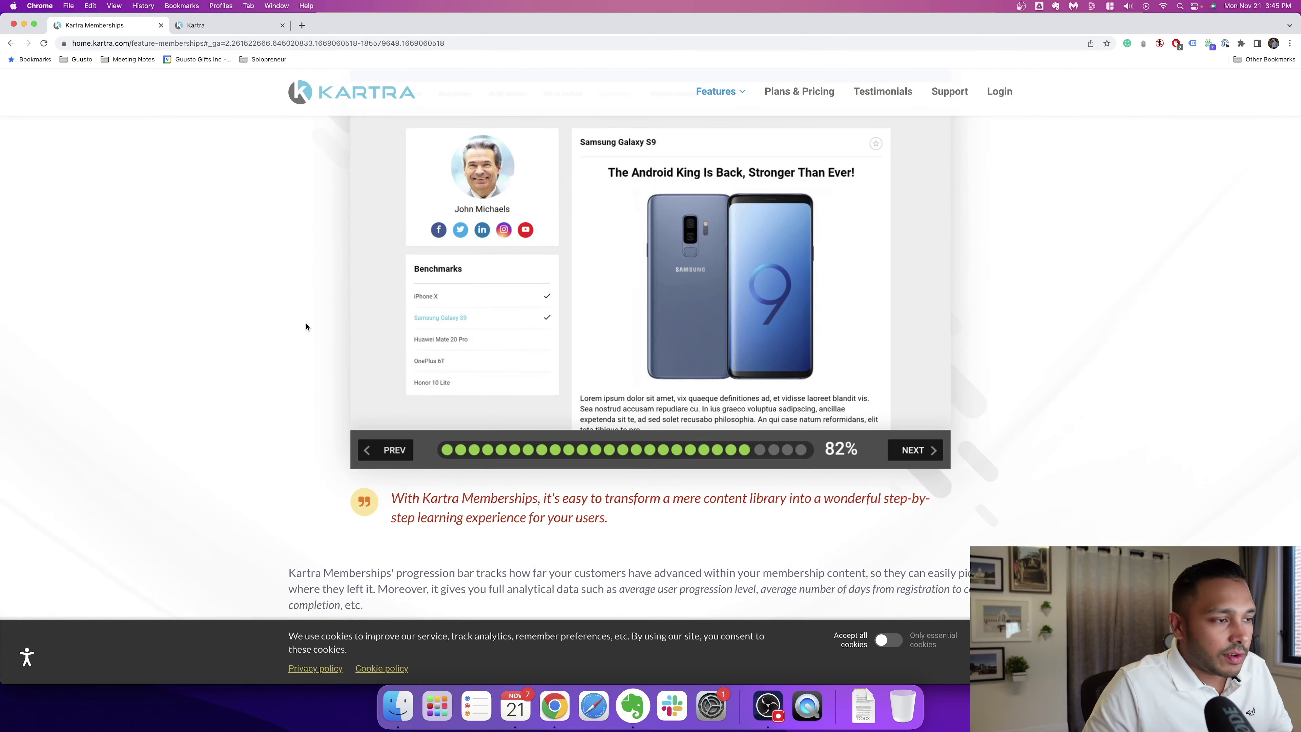
{"action": "scroll", "coordinate": [313, 329], "scroll_direction": "down", "scroll_amount": 15}
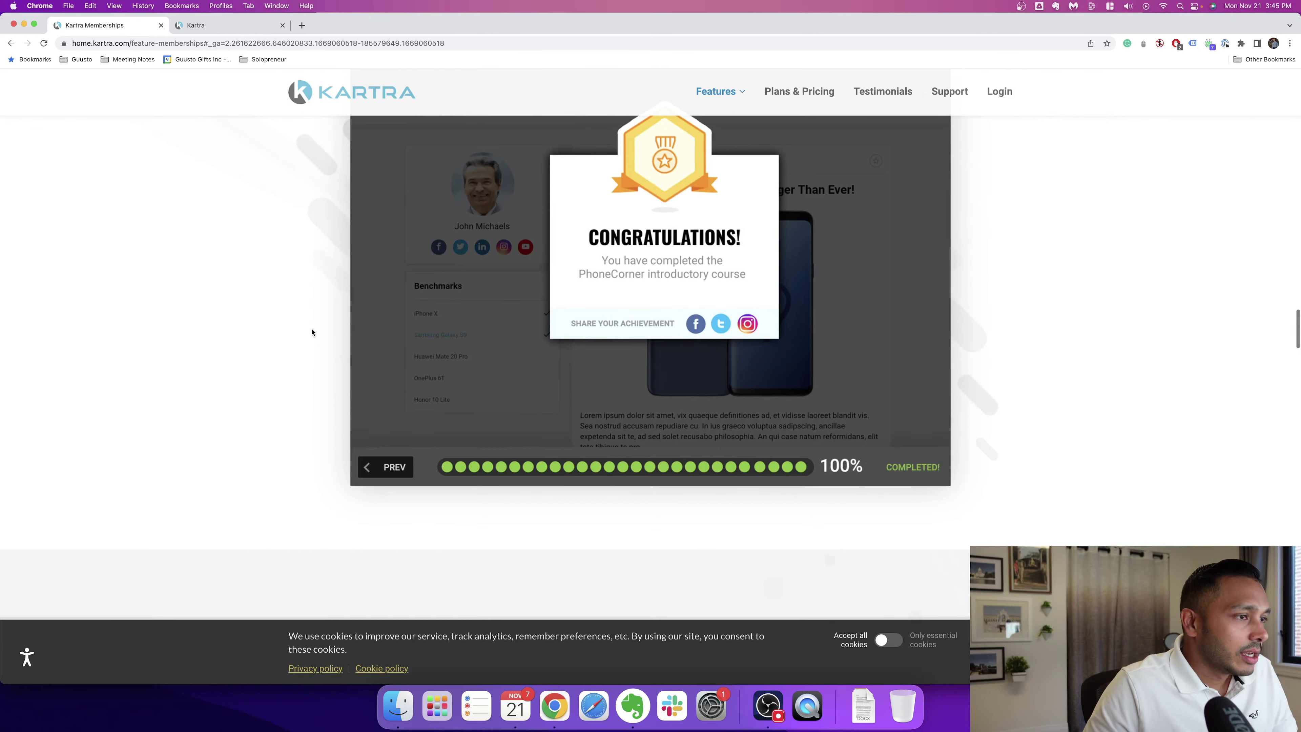
{"action": "scroll", "coordinate": [268, 330], "scroll_direction": "down", "scroll_amount": 5}
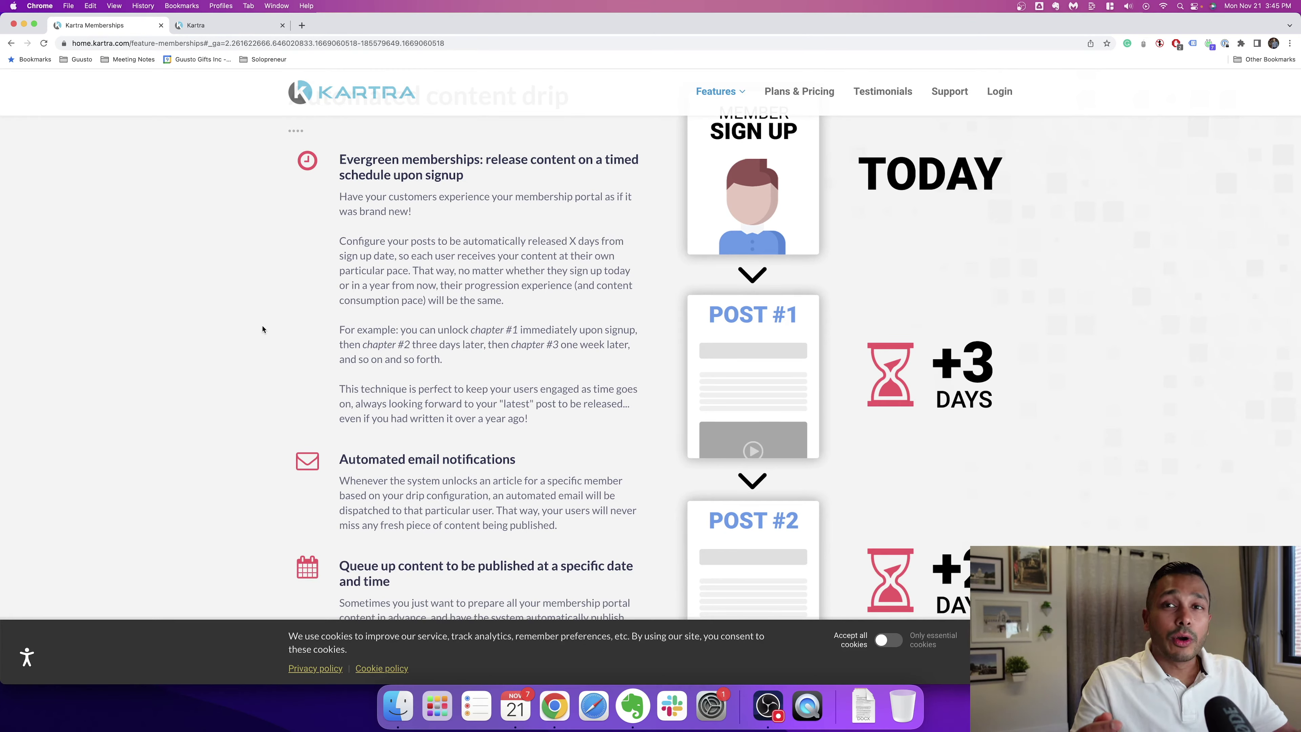
{"action": "scroll", "coordinate": [263, 329], "scroll_direction": "down", "scroll_amount": 20}
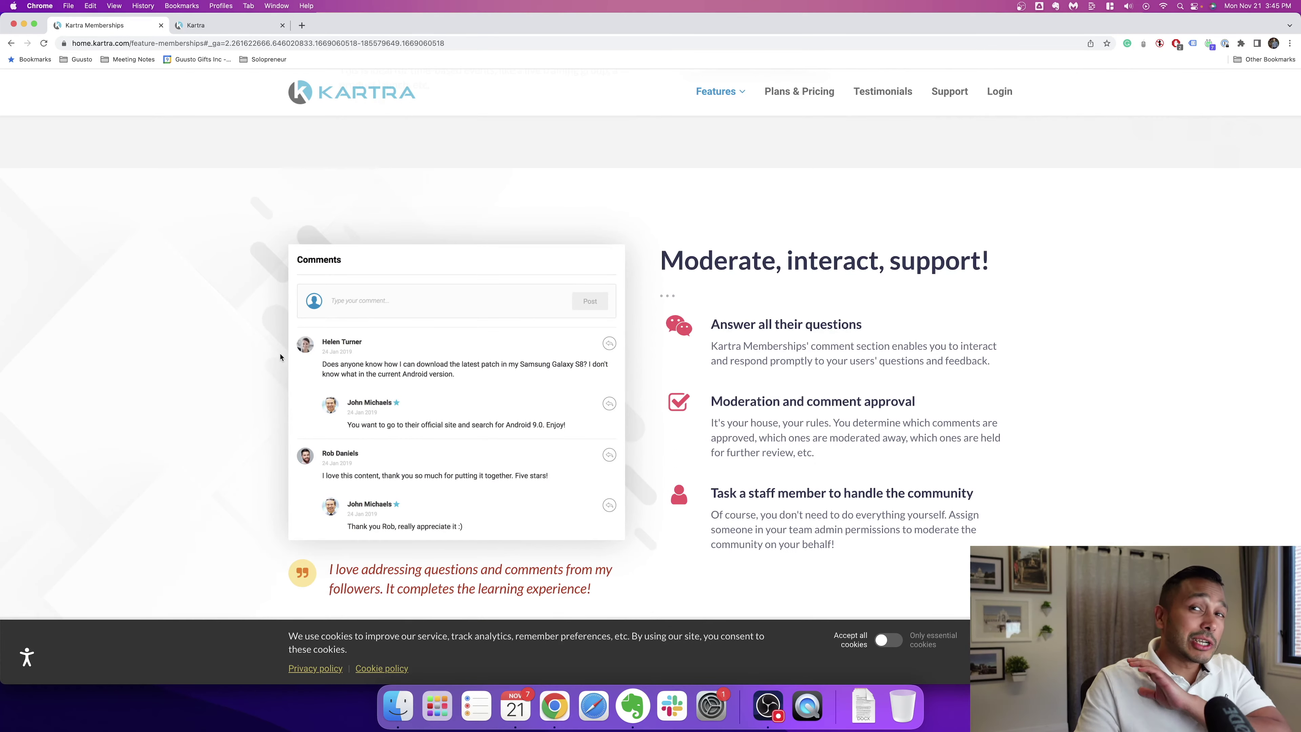
{"action": "scroll", "coordinate": [232, 363], "scroll_direction": "down", "scroll_amount": 20}
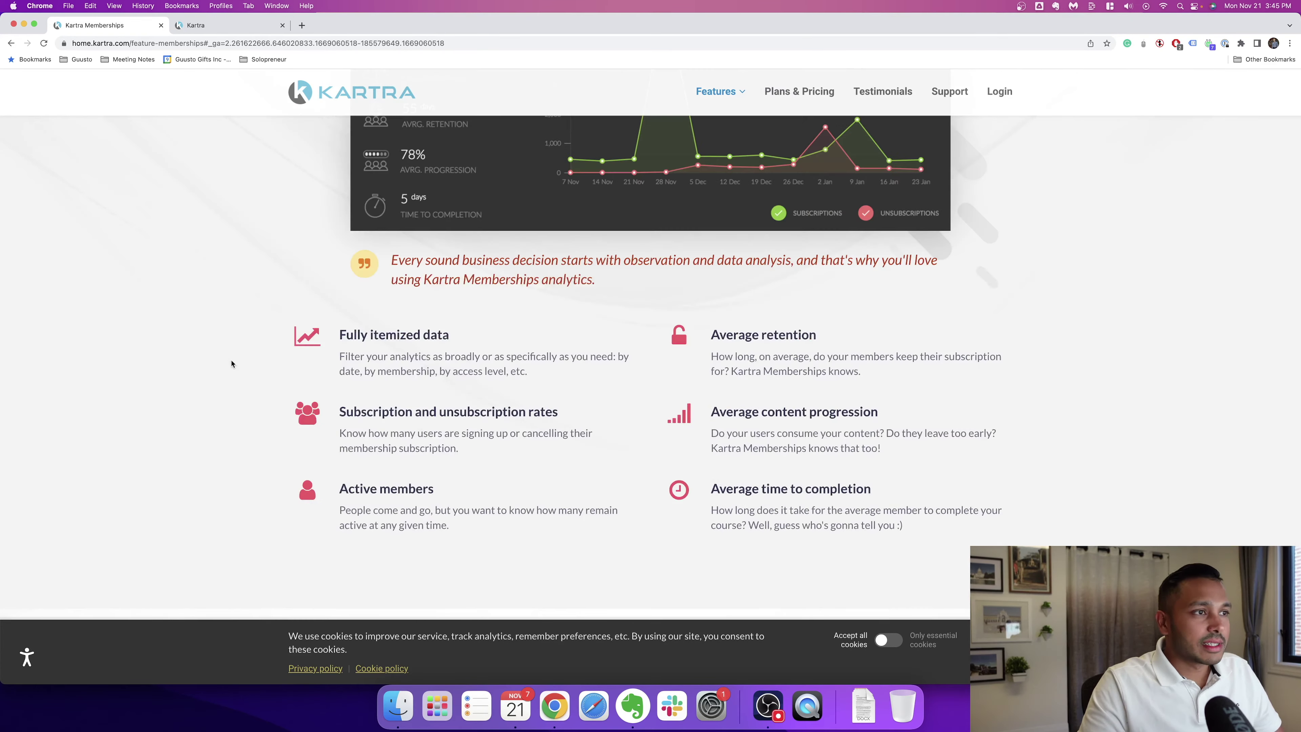
{"action": "scroll", "coordinate": [236, 362], "scroll_direction": "down", "scroll_amount": 20}
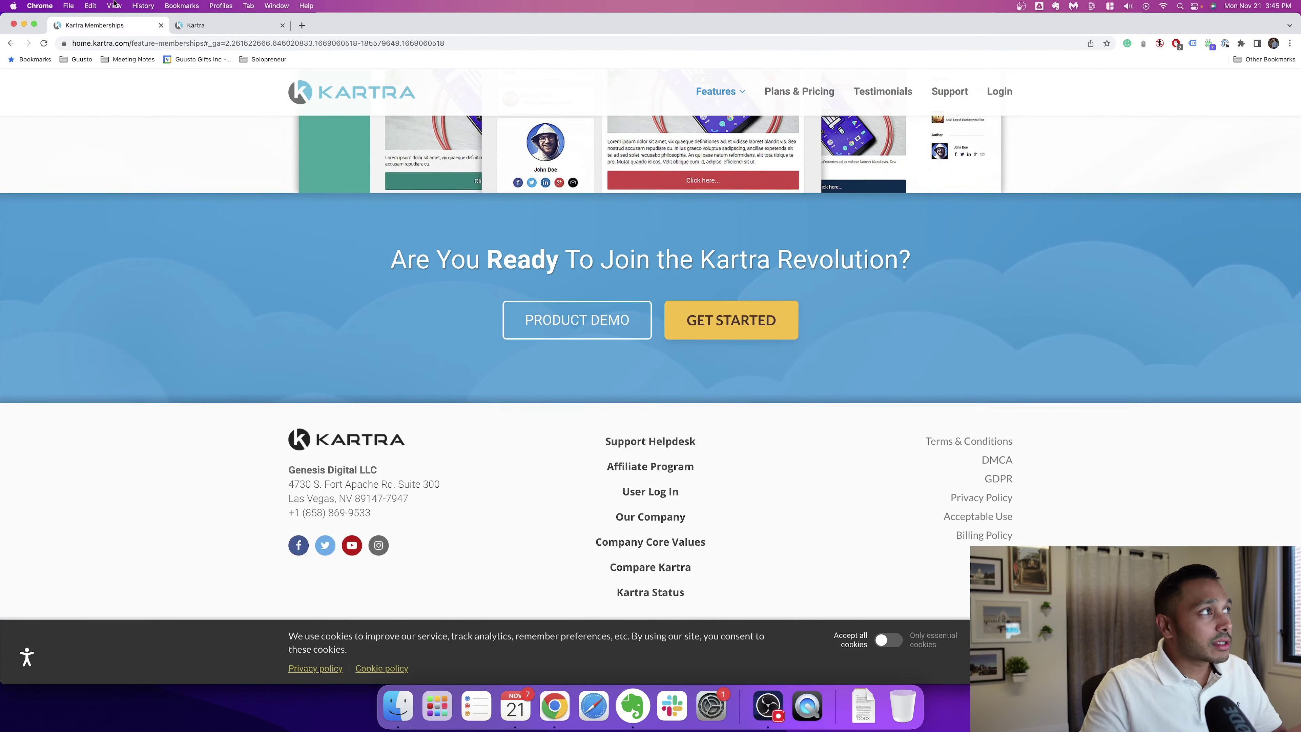
{"action": "key", "text": "ctrl+Tab"}
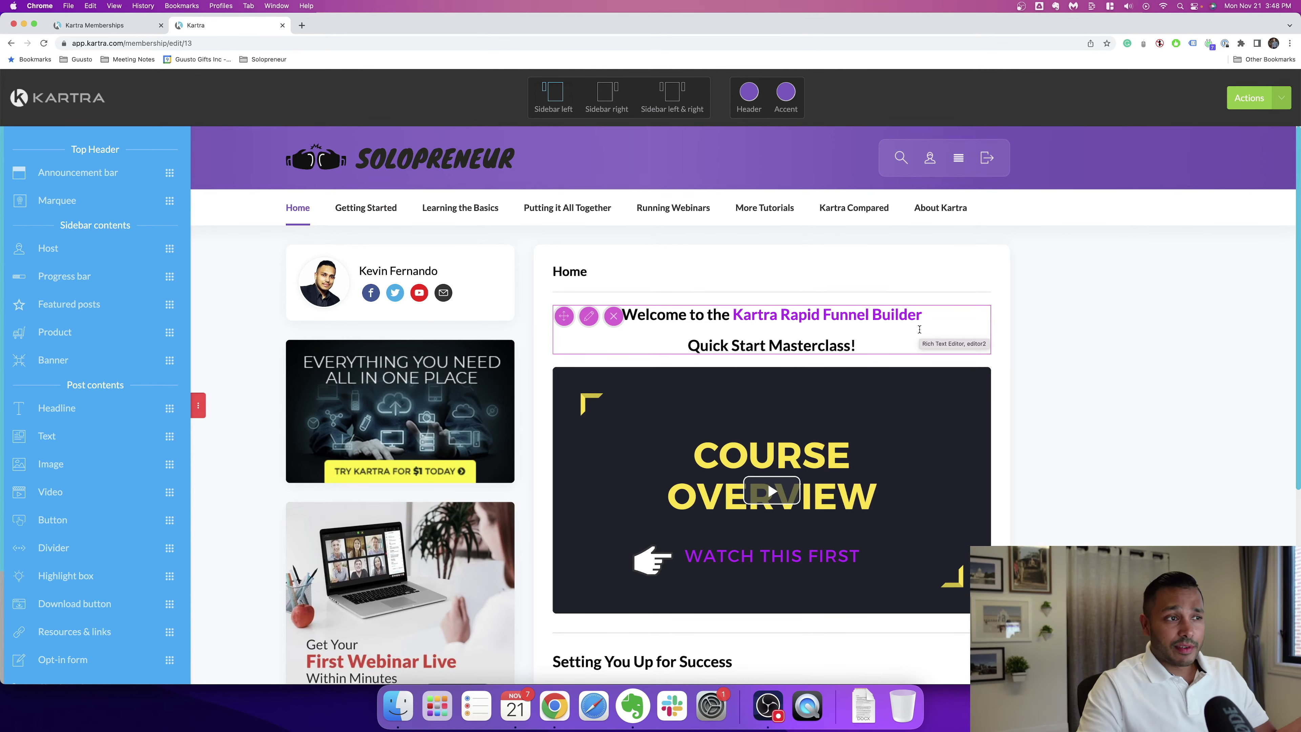
Step: Select the Quick Start Masterclass welcome headline on the Home post for editing
{"action": "mouse_move", "coordinate": [365, 208]}
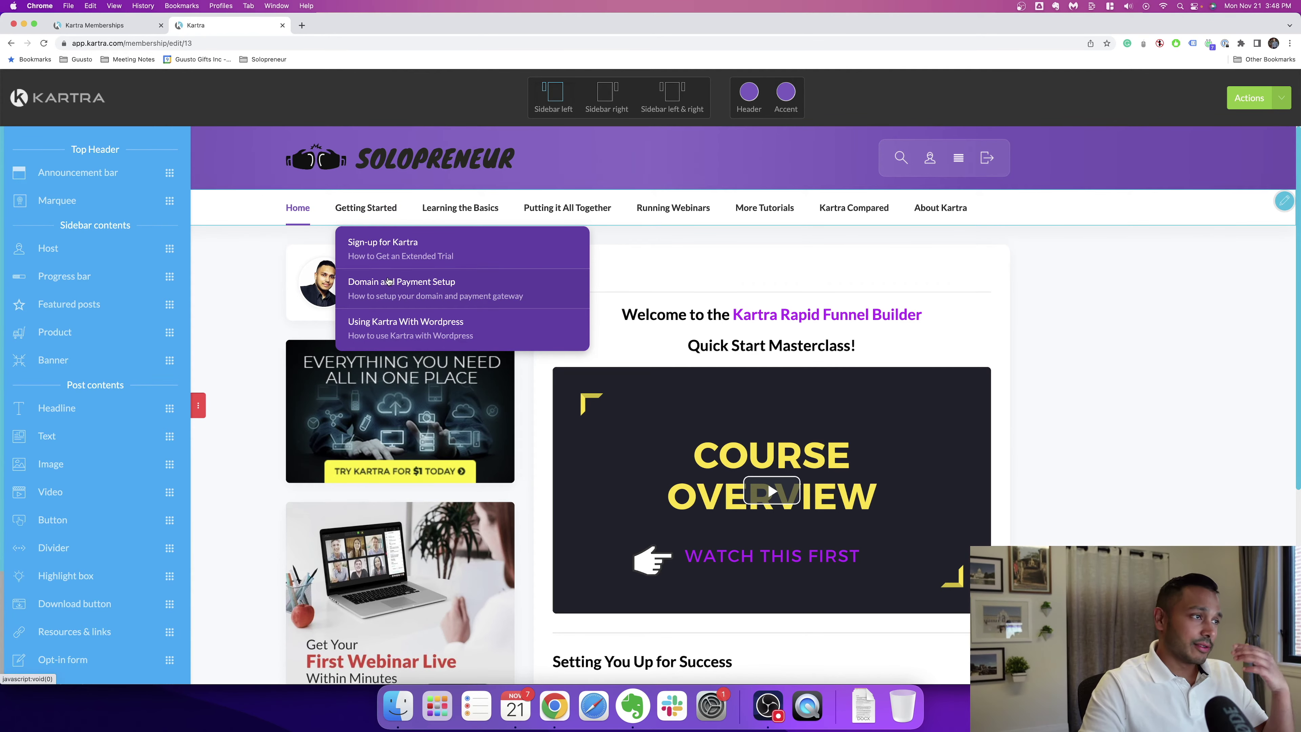
{"action": "mouse_move", "coordinate": [458, 208]}
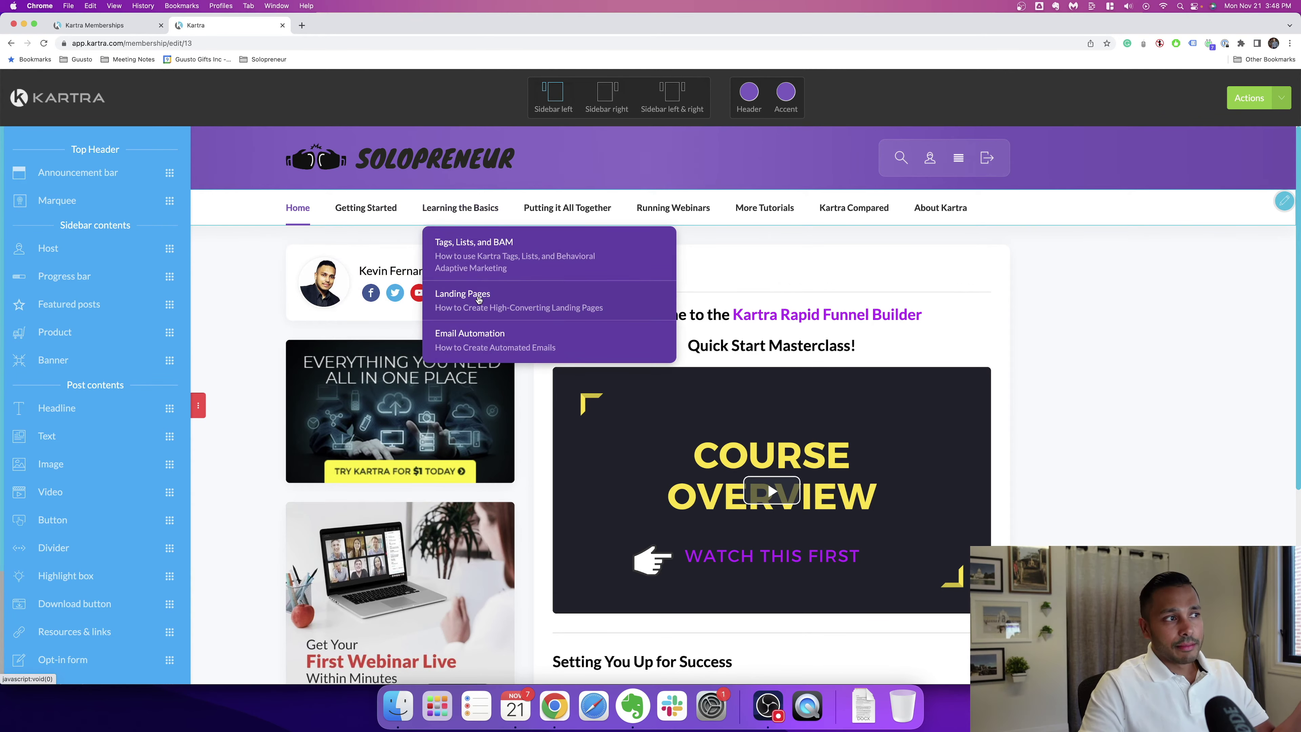
{"action": "mouse_move", "coordinate": [579, 209]}
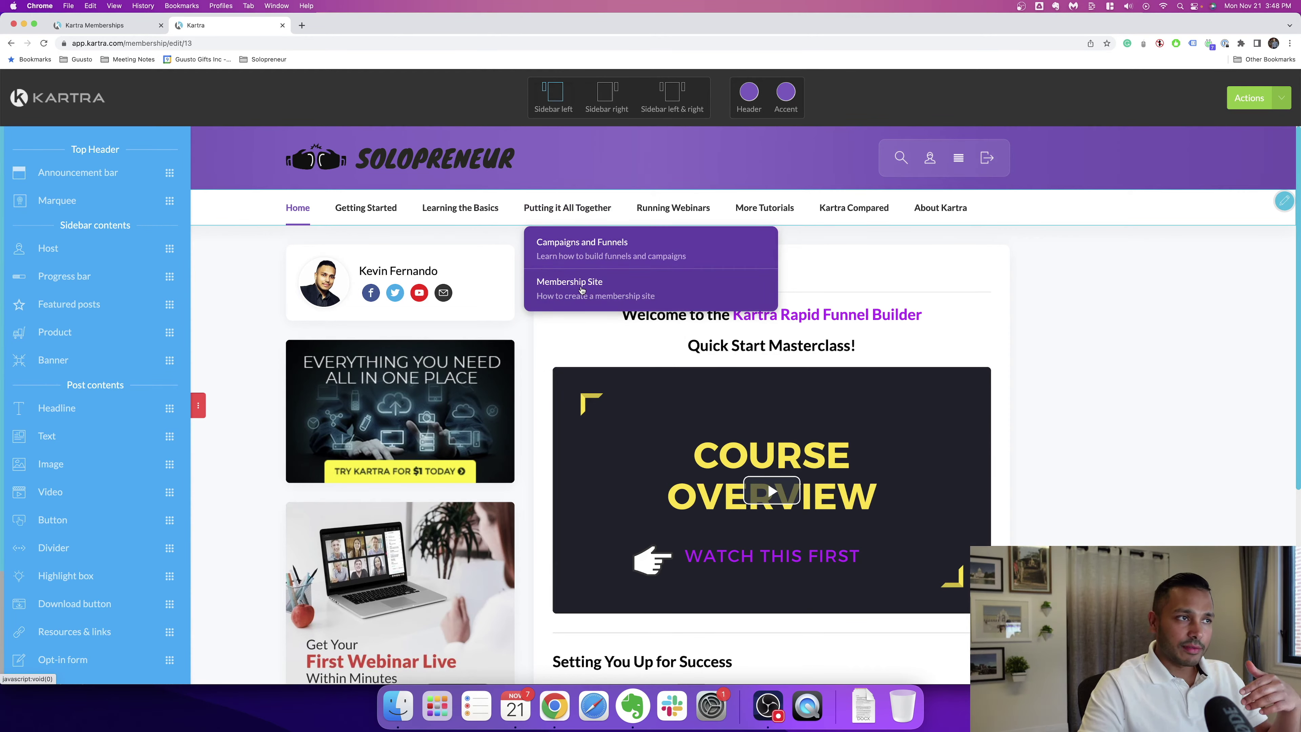
{"action": "mouse_move", "coordinate": [687, 209]}
{"action": "mouse_move", "coordinate": [738, 208]}
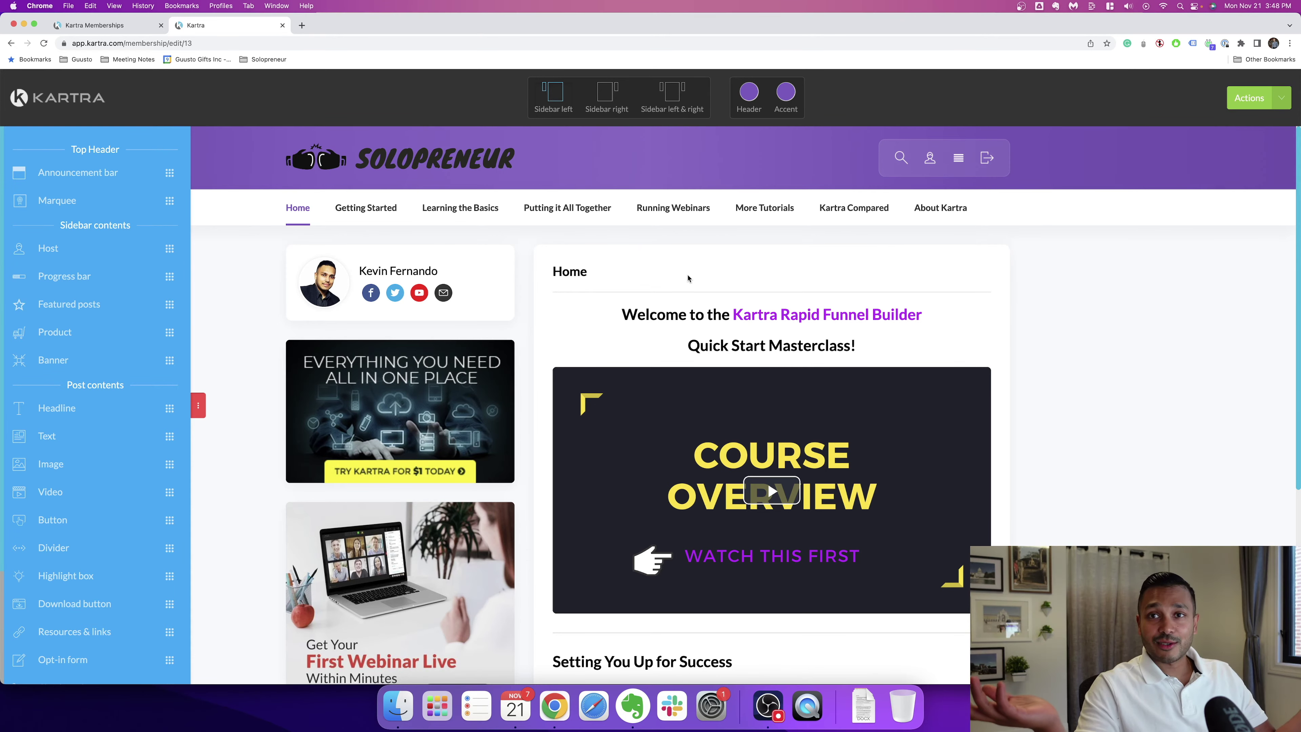
{"action": "left_click", "coordinate": [771, 315]}
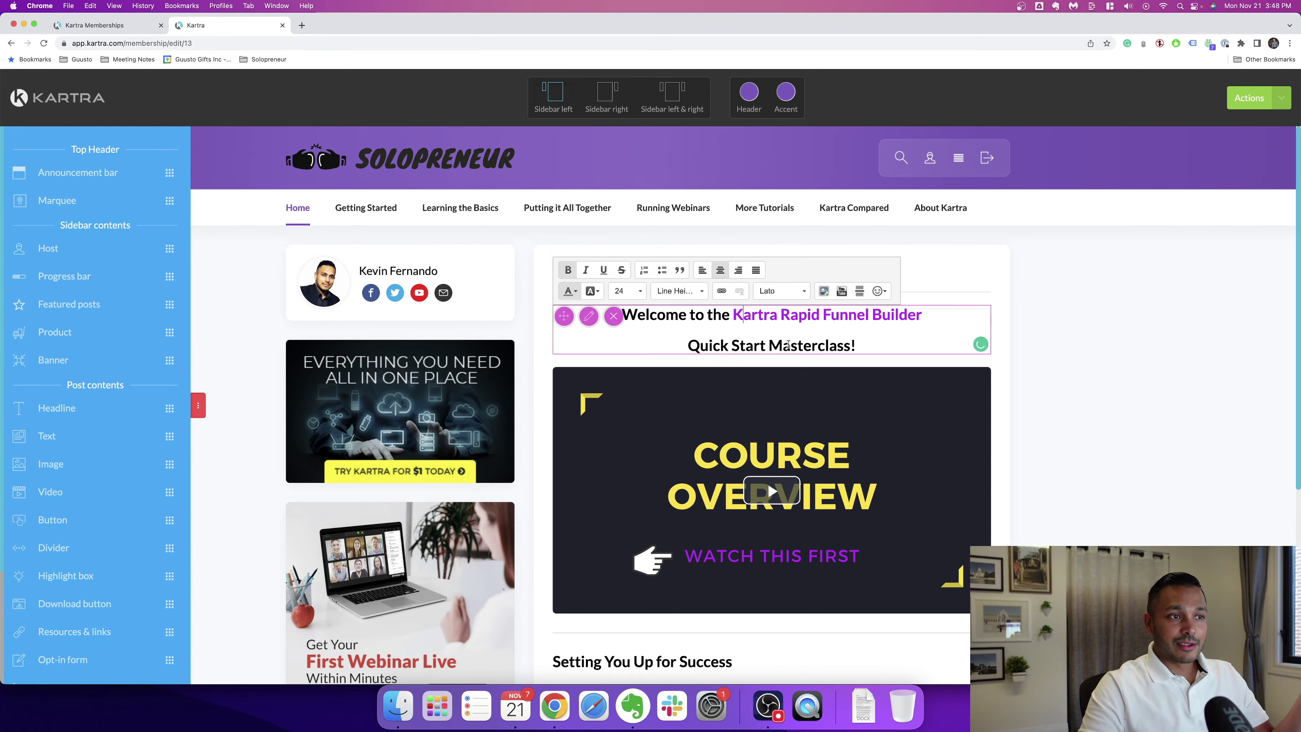
Step: Play and then pause the course overview video
{"action": "scroll", "coordinate": [870, 392], "scroll_direction": "down", "scroll_amount": 3}
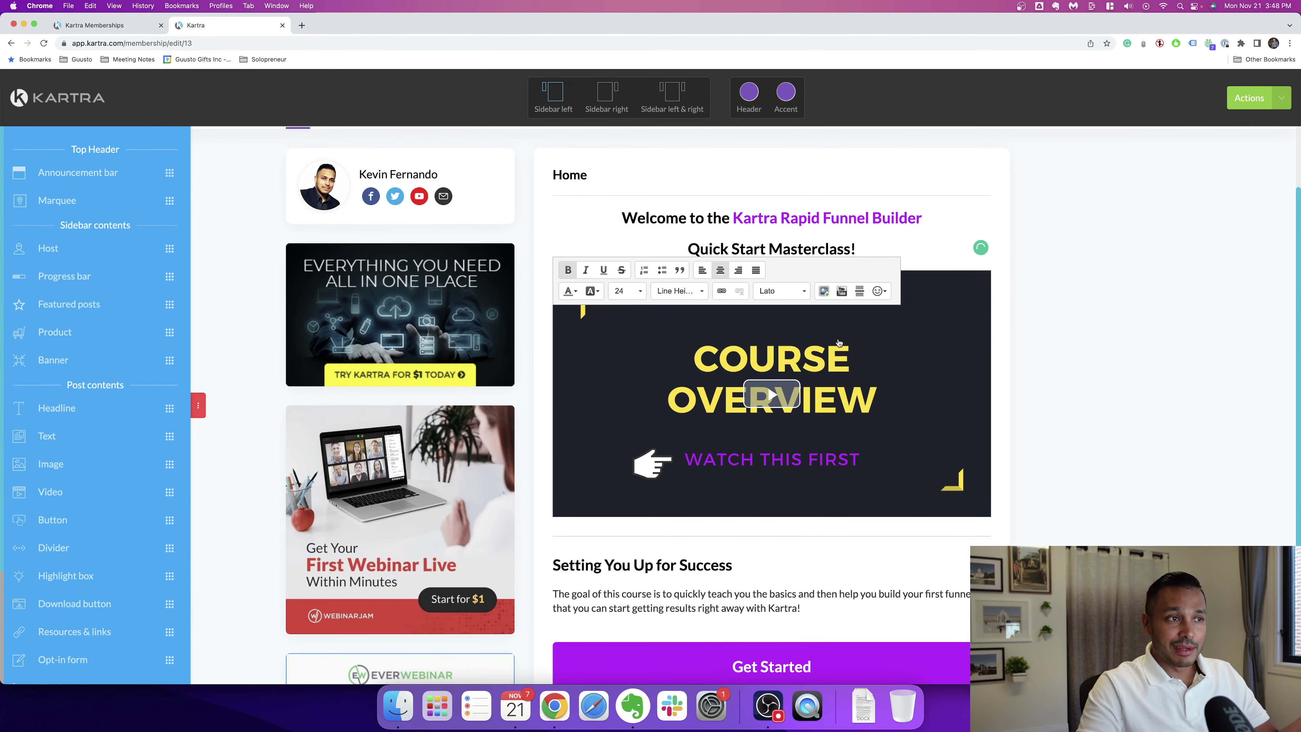
{"action": "left_click", "coordinate": [843, 460]}
{"action": "left_click", "coordinate": [563, 507]}
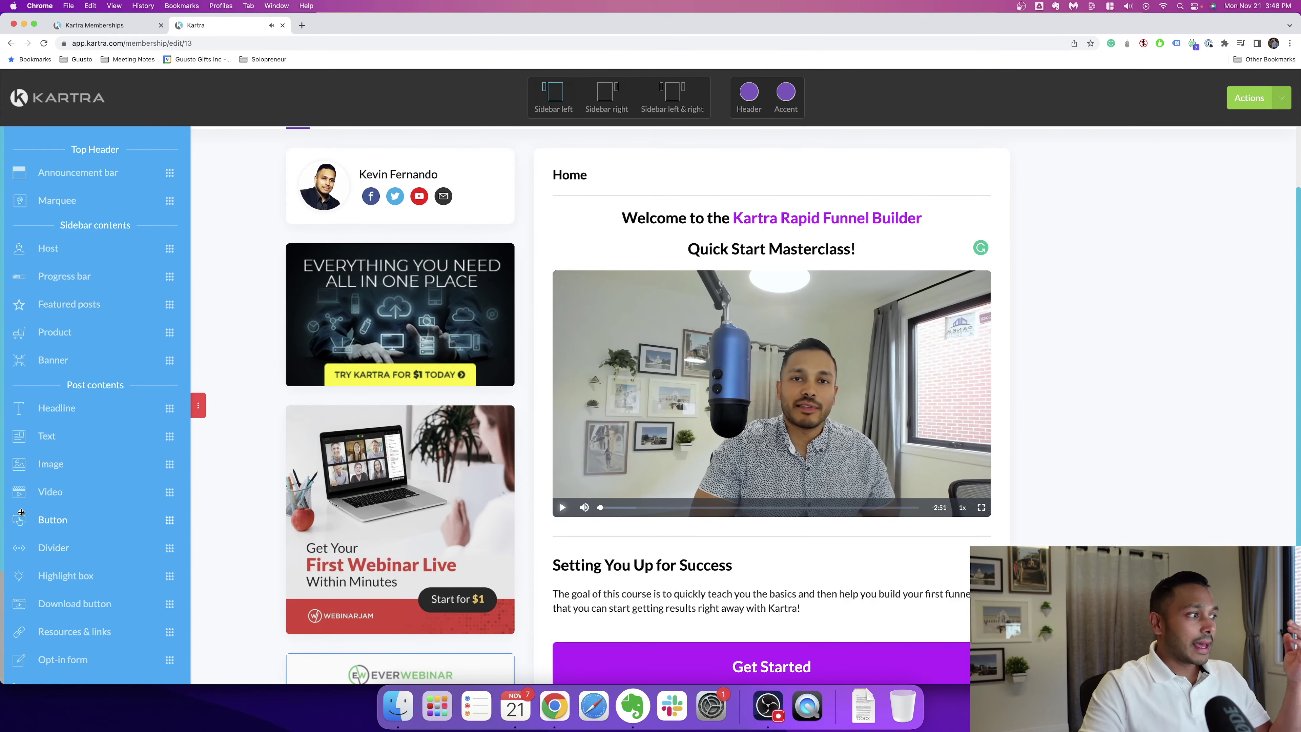
Step: View the Putting it All Together section, then close the membership site editor
{"action": "scroll", "coordinate": [673, 552], "scroll_direction": "down", "scroll_amount": 4}
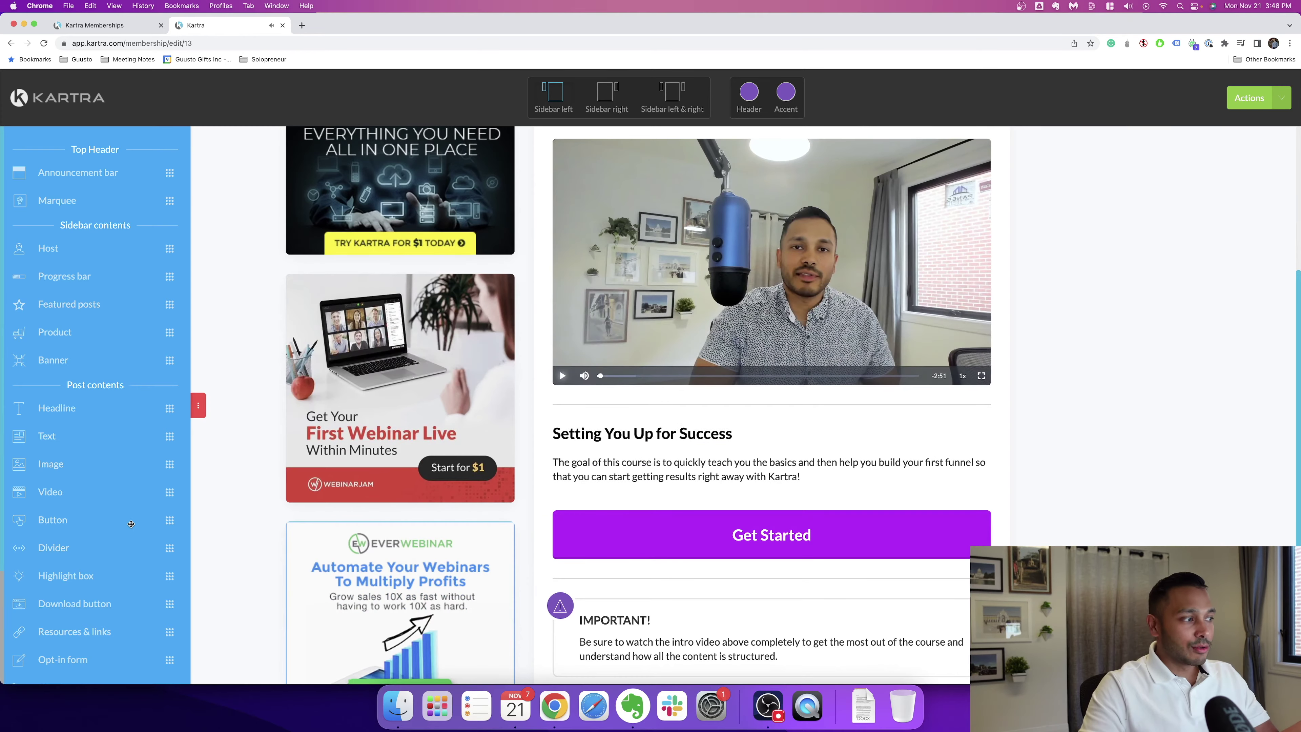
{"action": "scroll", "coordinate": [118, 513], "scroll_direction": "up", "scroll_amount": 8}
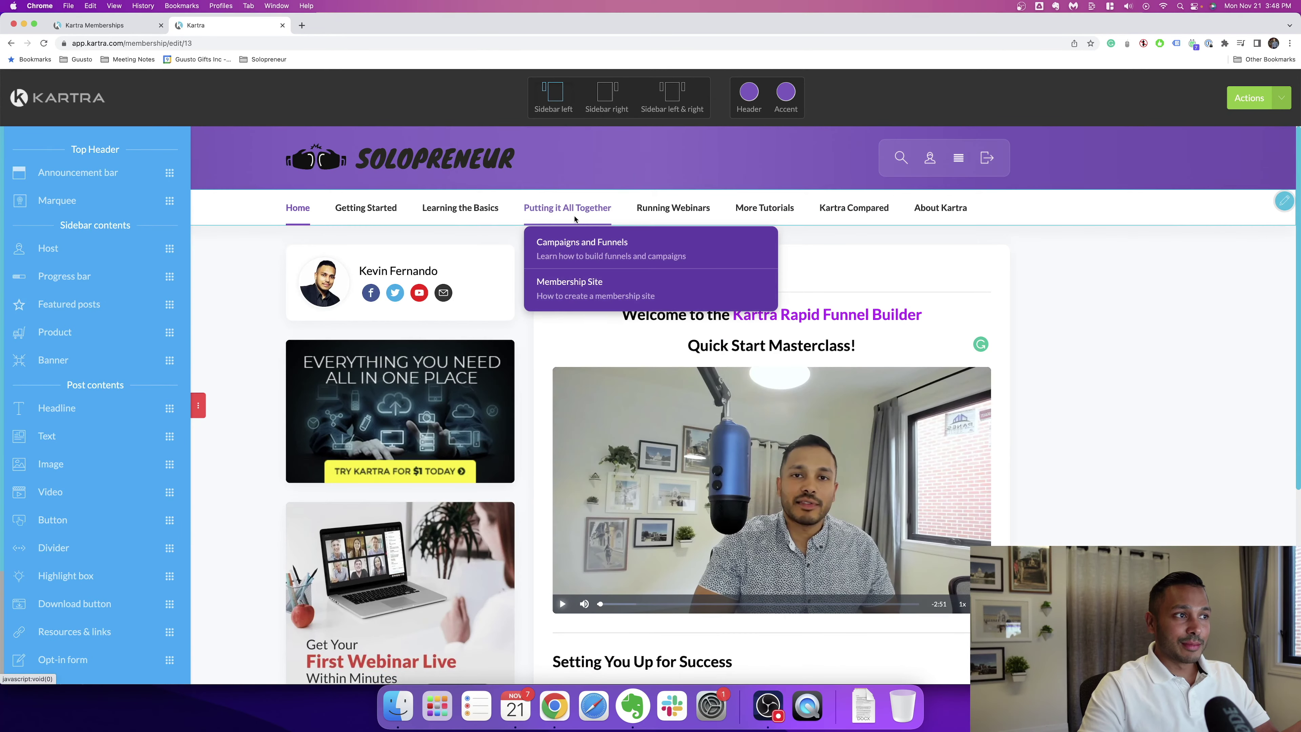
{"action": "left_click", "coordinate": [569, 287]}
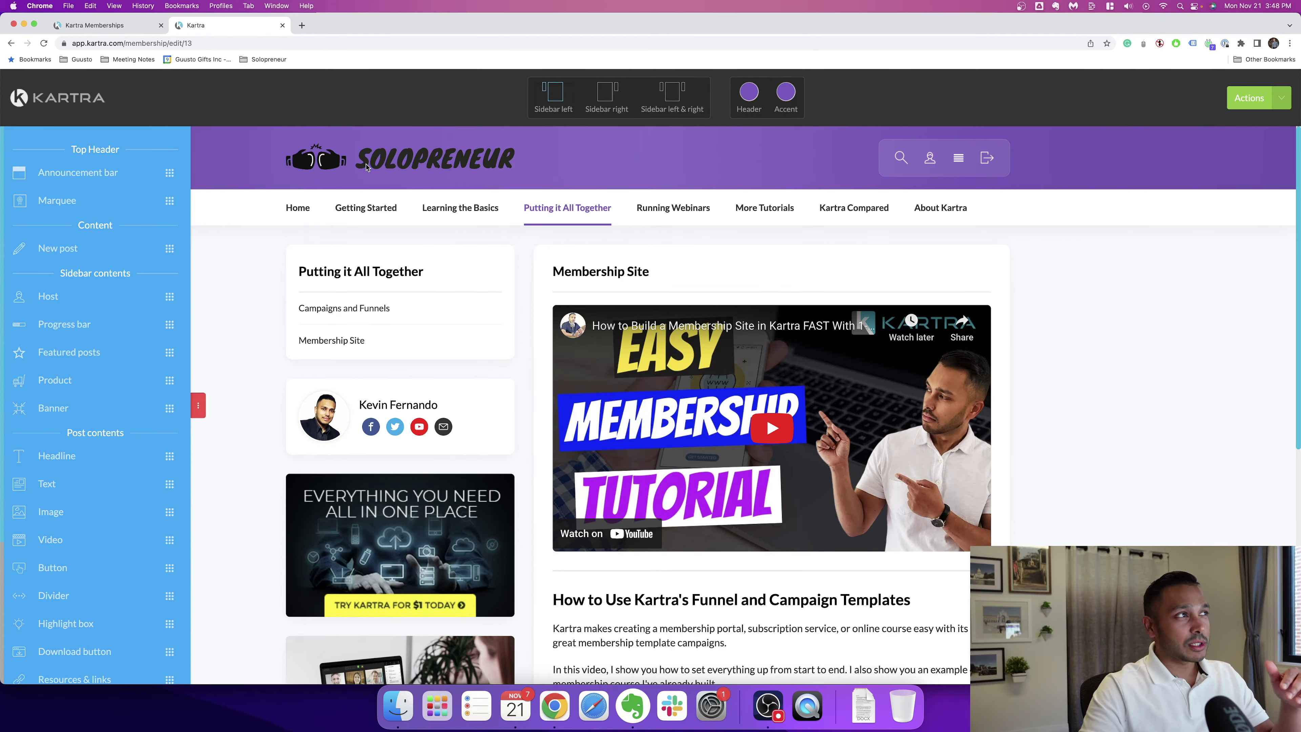
{"action": "key", "text": "cmd+w"}
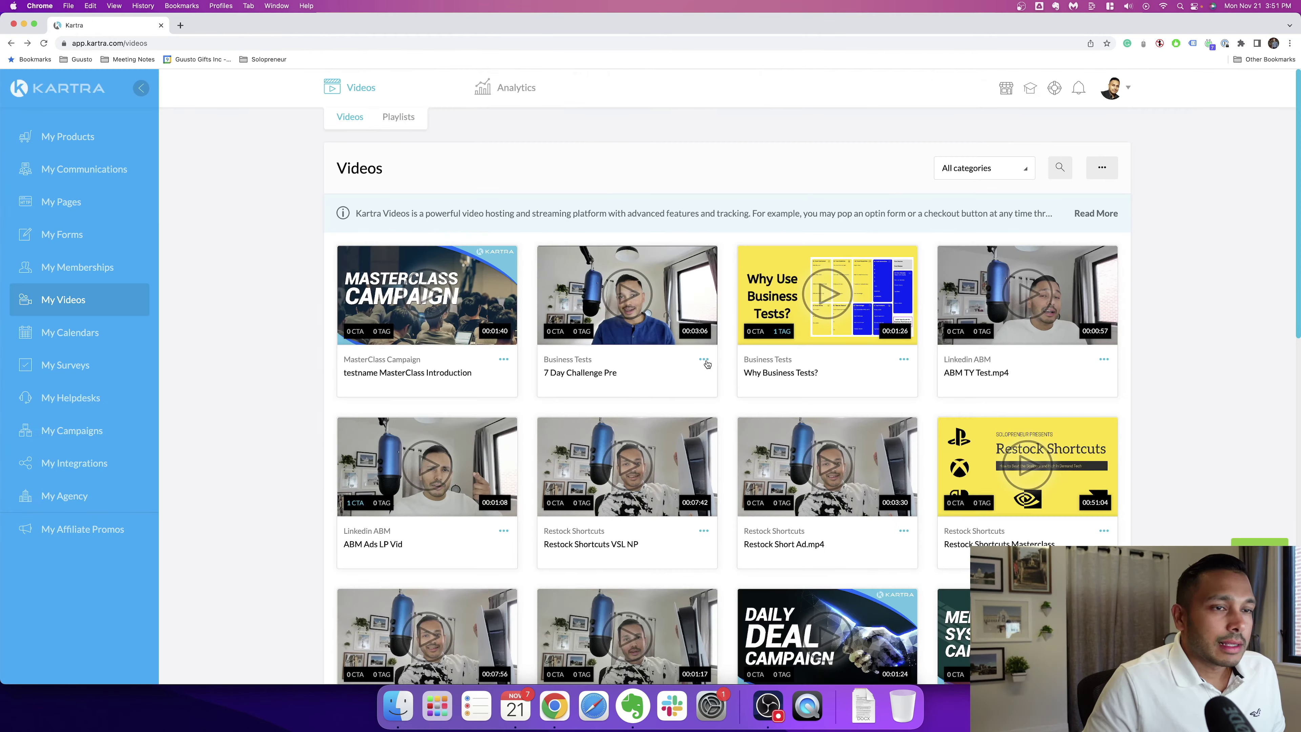
Step: Open the 7 Day Challenge Pre video's edit page from its actions menu
{"action": "left_click", "coordinate": [706, 362]}
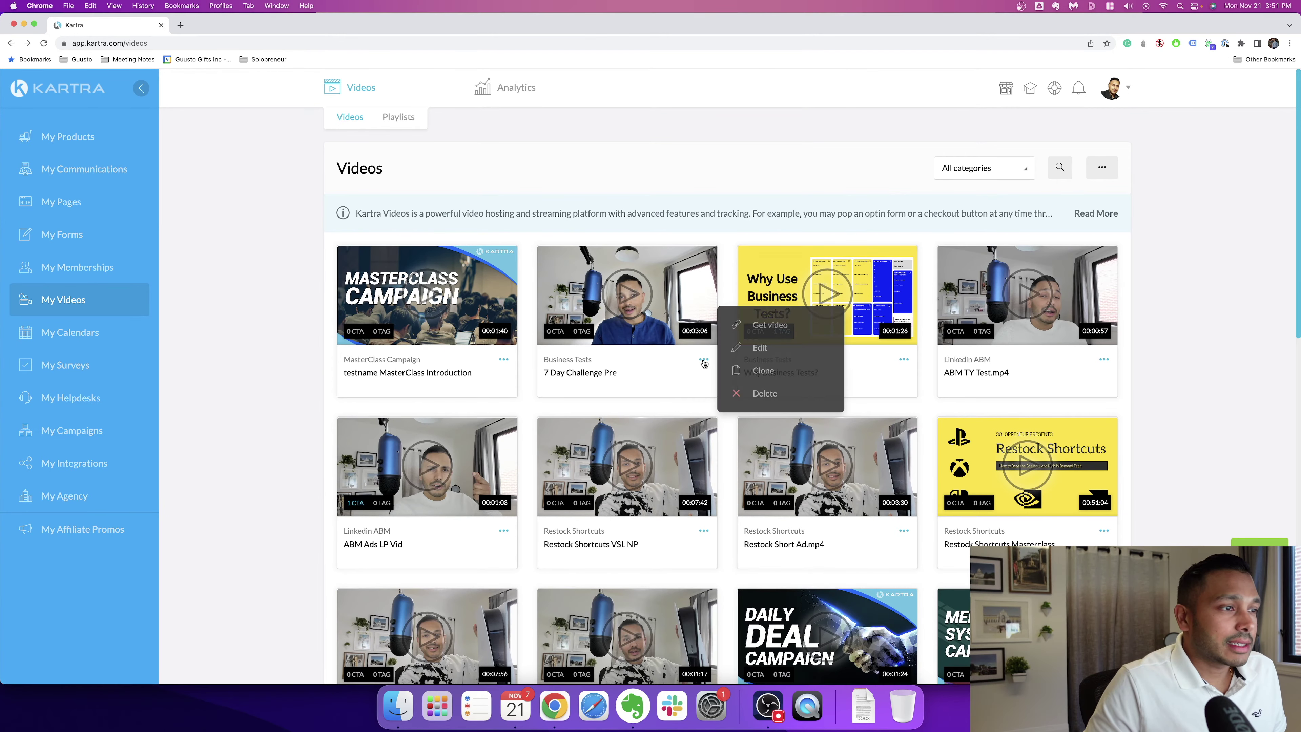
{"action": "left_click", "coordinate": [763, 350]}
{"action": "left_click", "coordinate": [890, 121]}
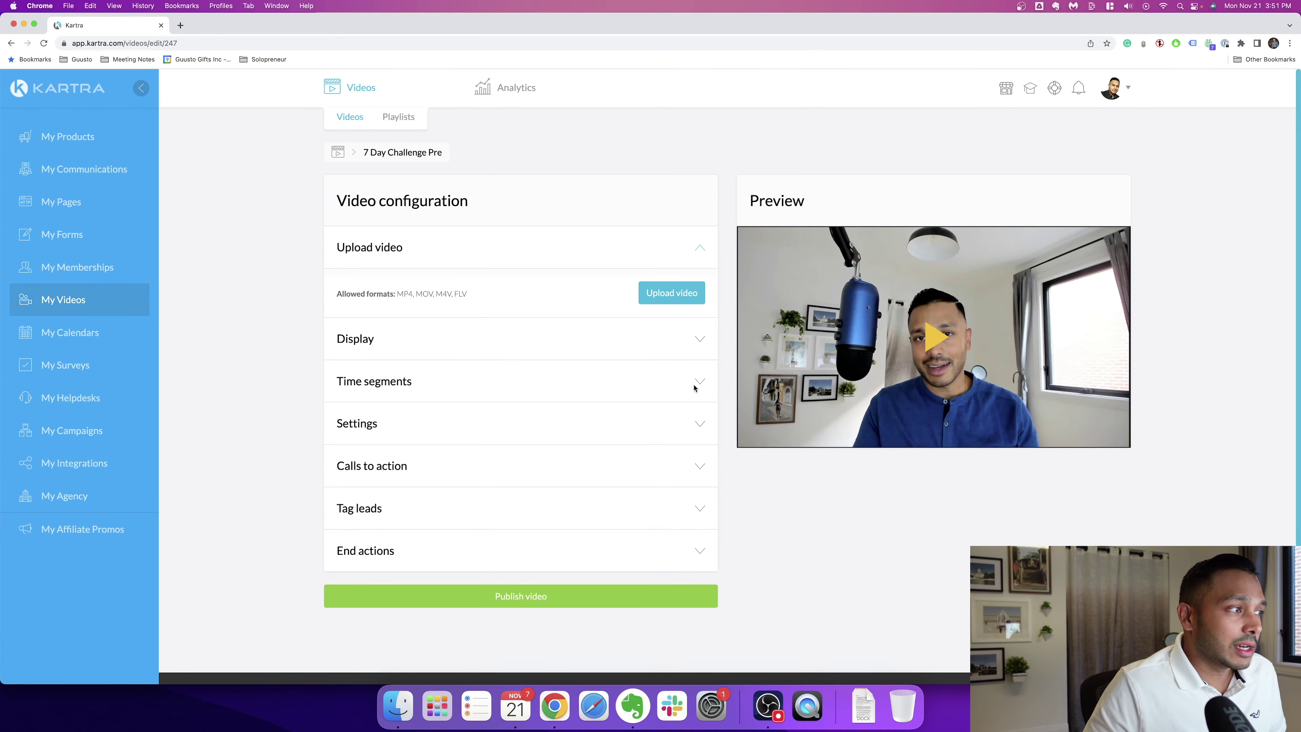
Step: Expand the video's Display and Calls to action settings
{"action": "left_click", "coordinate": [697, 345]}
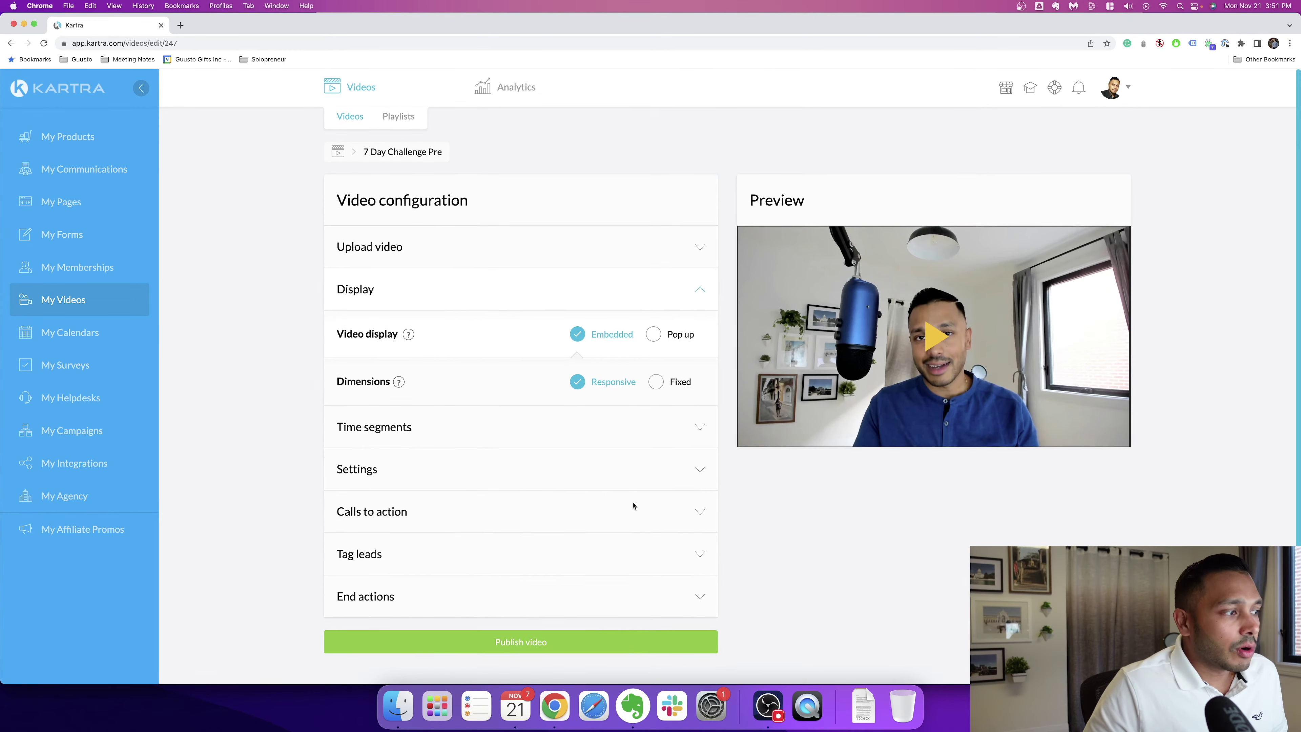
{"action": "scroll", "coordinate": [699, 446], "scroll_direction": "down", "scroll_amount": 2}
{"action": "left_click", "coordinate": [699, 444]}
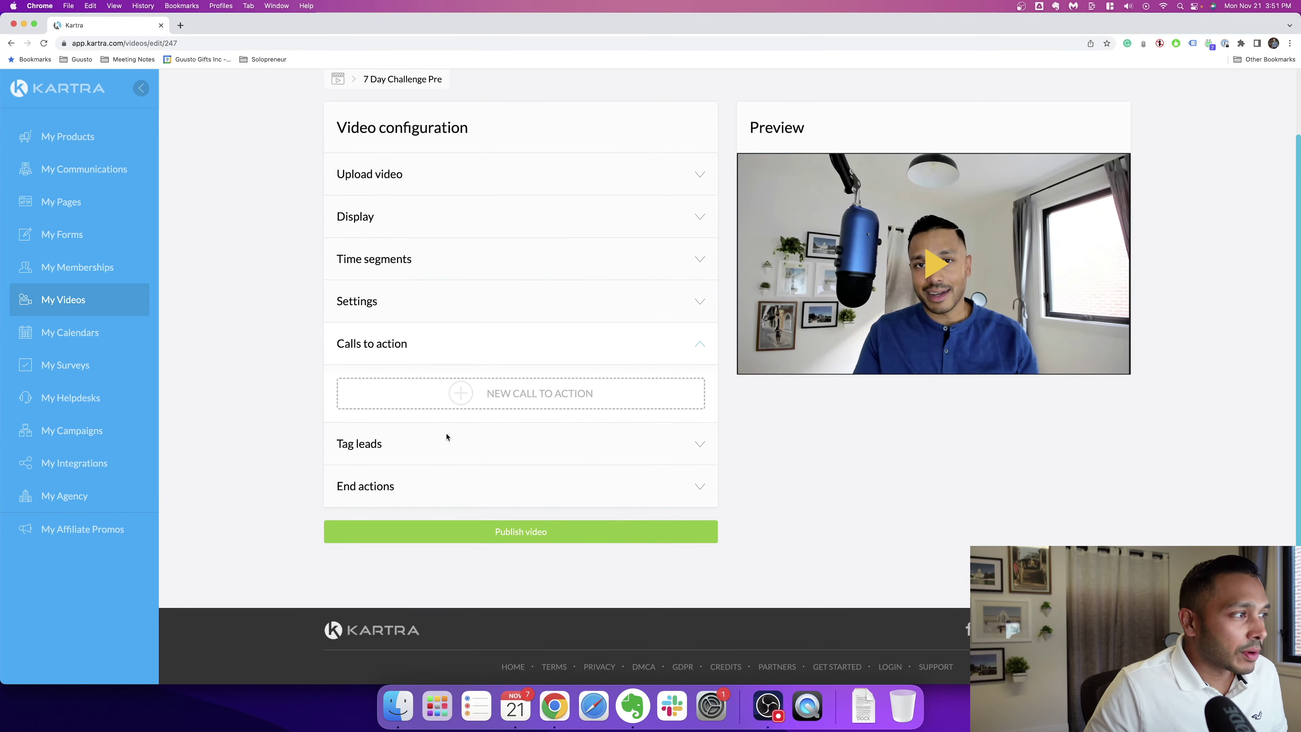
Step: Try each call-to-action type (Opt-in, Image banner, Caption, Caption + Button, Social unlock), cancel, and expand Tag leads
{"action": "left_click", "coordinate": [526, 408]}
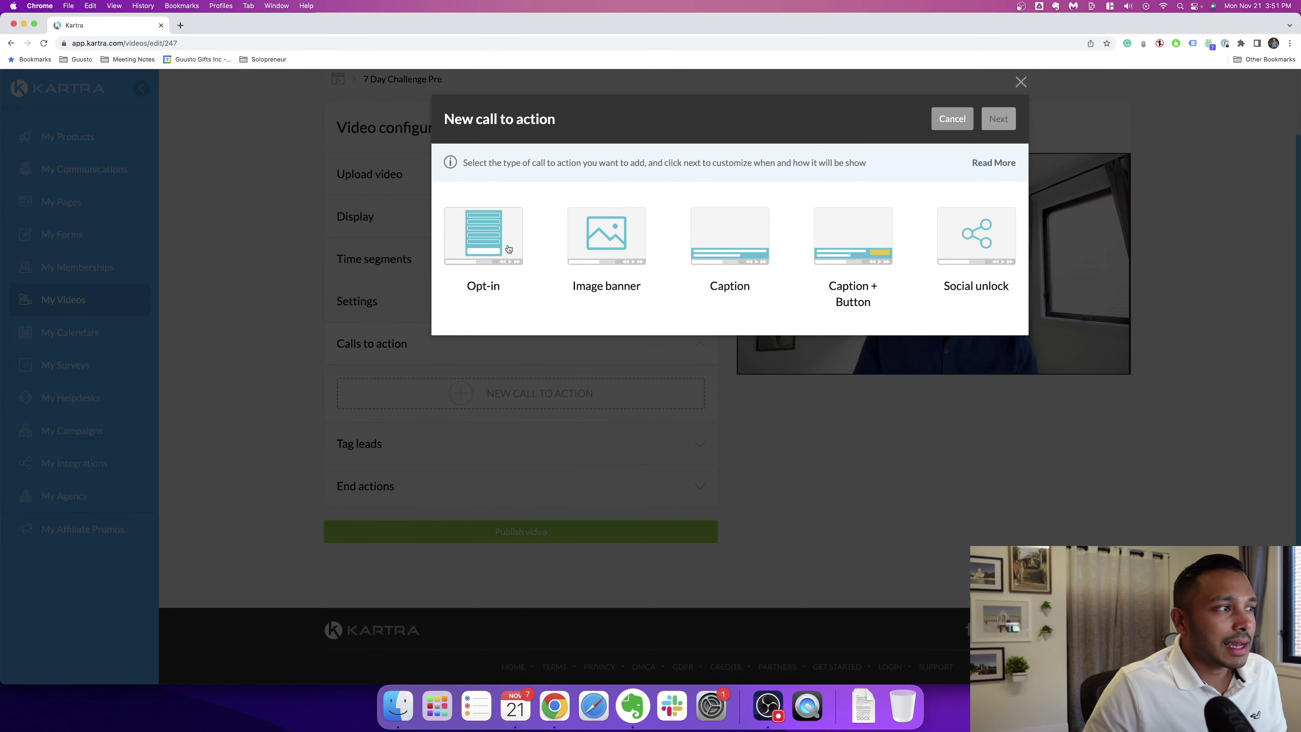
{"action": "left_click", "coordinate": [492, 234]}
{"action": "left_click", "coordinate": [607, 234]}
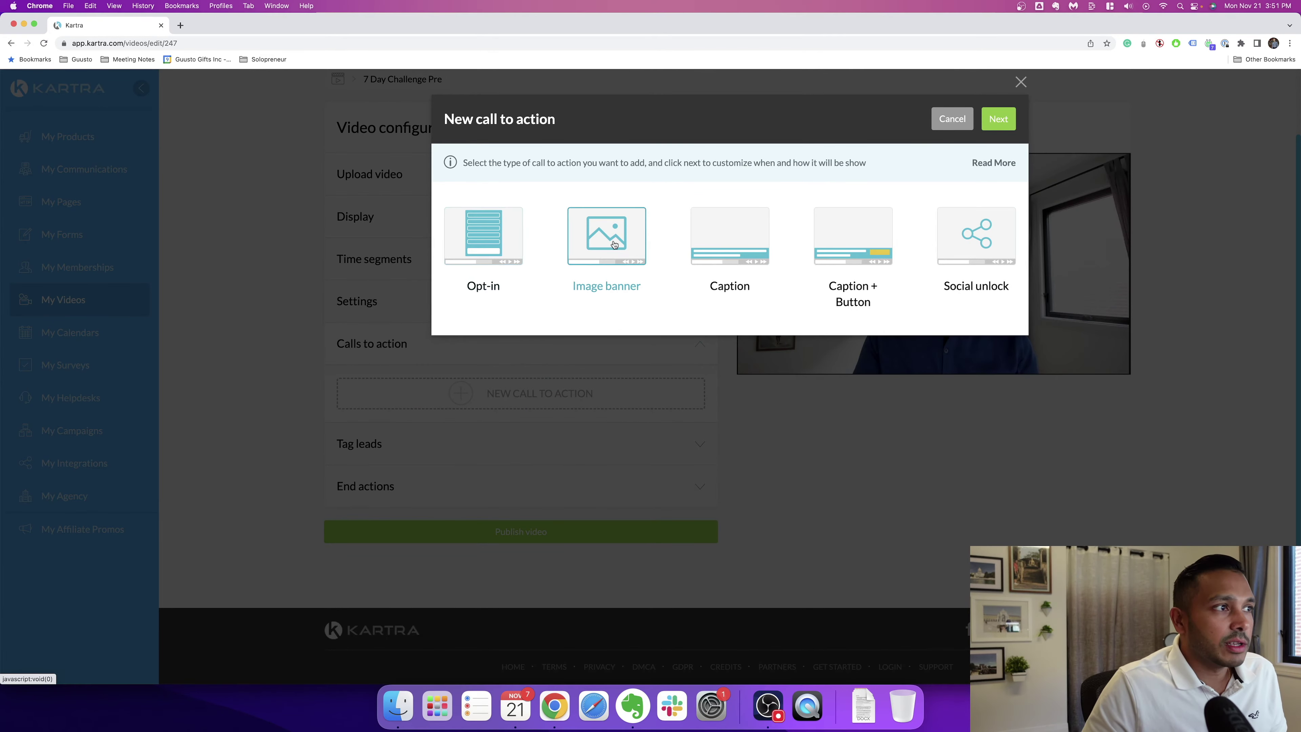
{"action": "left_click", "coordinate": [744, 243]}
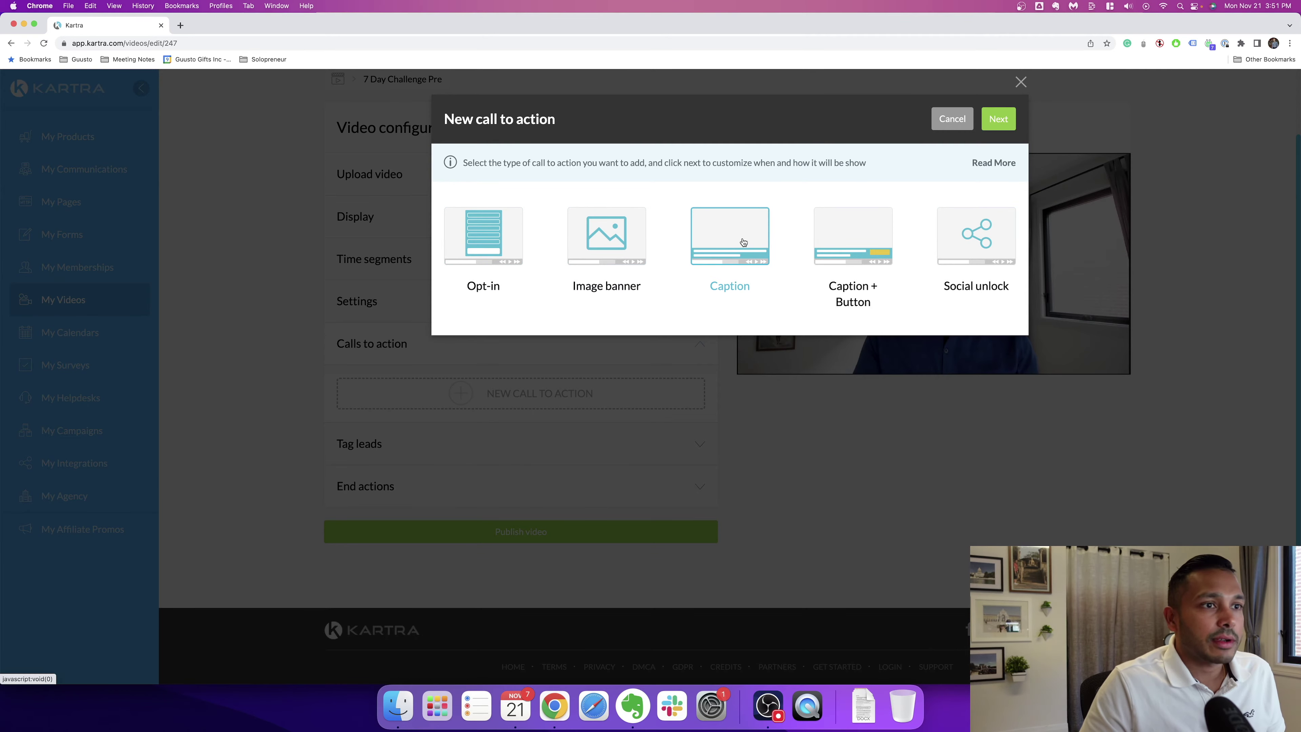
{"action": "left_click", "coordinate": [850, 245]}
{"action": "left_click", "coordinate": [985, 250]}
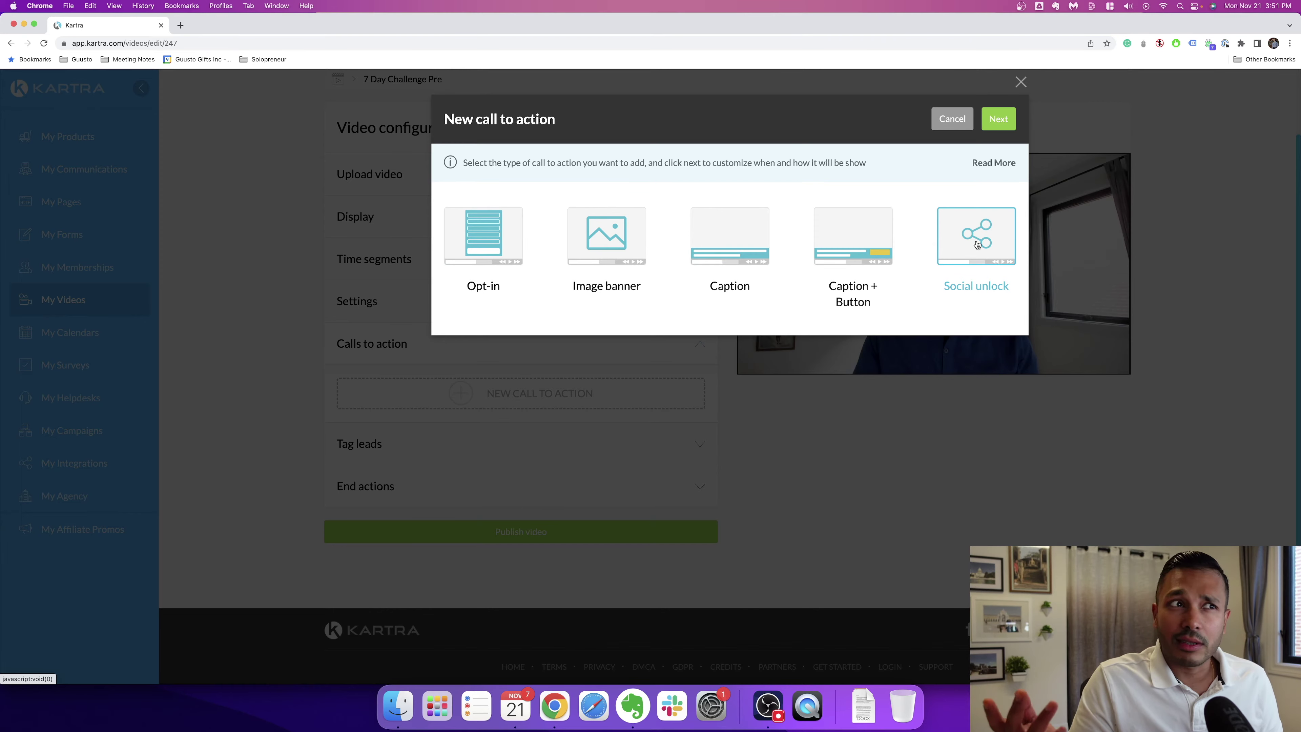
{"action": "left_click", "coordinate": [952, 119]}
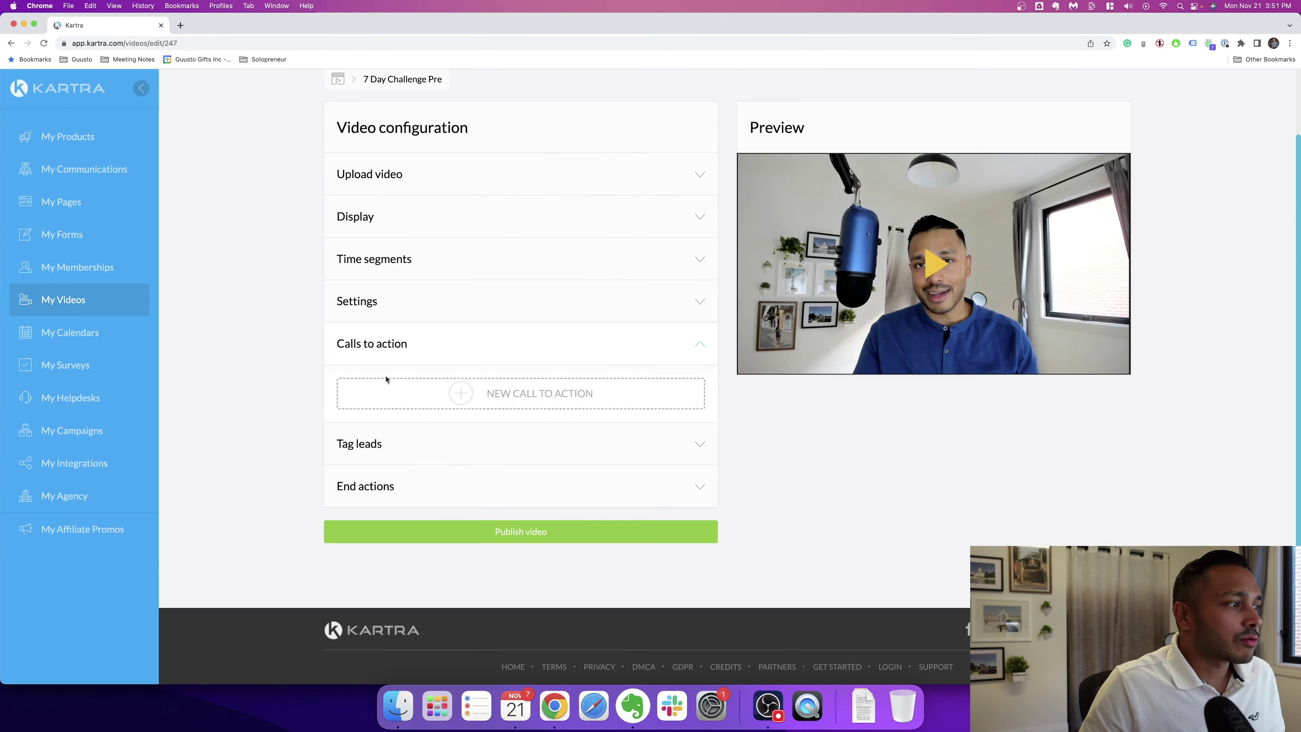
{"action": "left_click", "coordinate": [697, 448]}
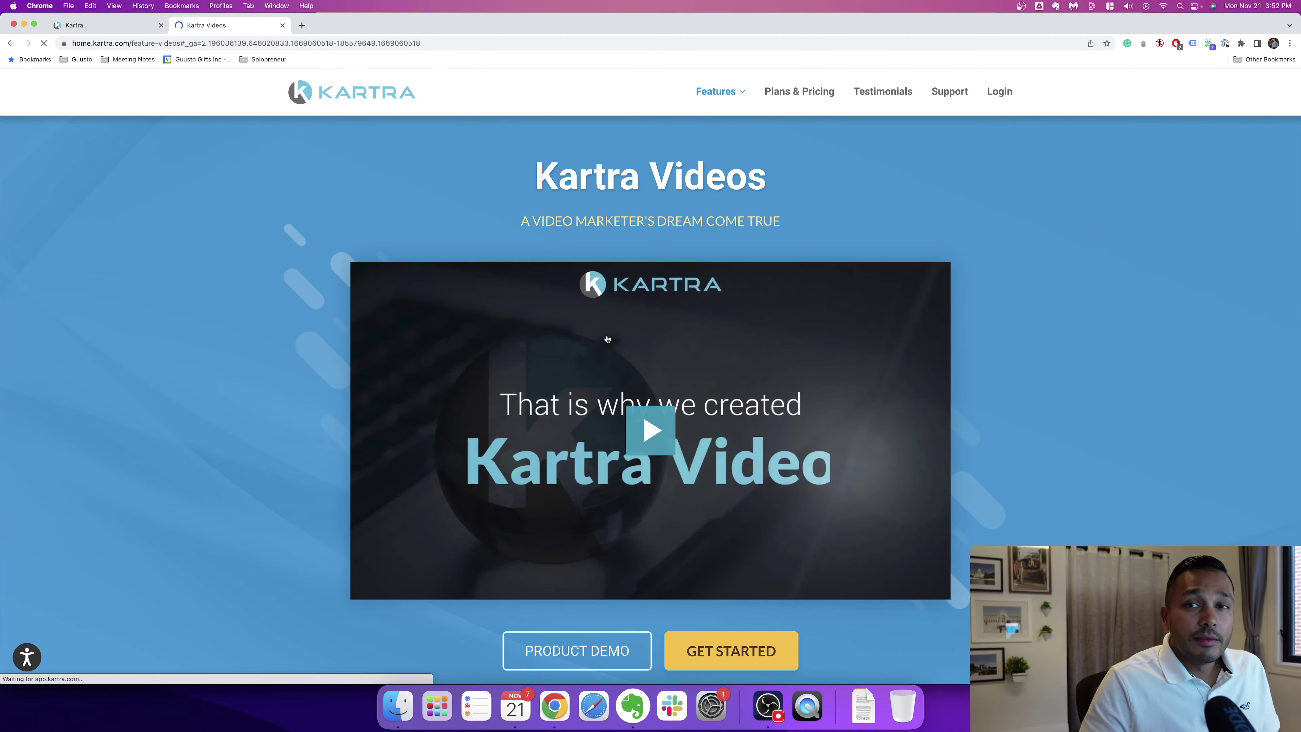
{"action": "scroll", "coordinate": [202, 339], "scroll_direction": "down", "scroll_amount": 10}
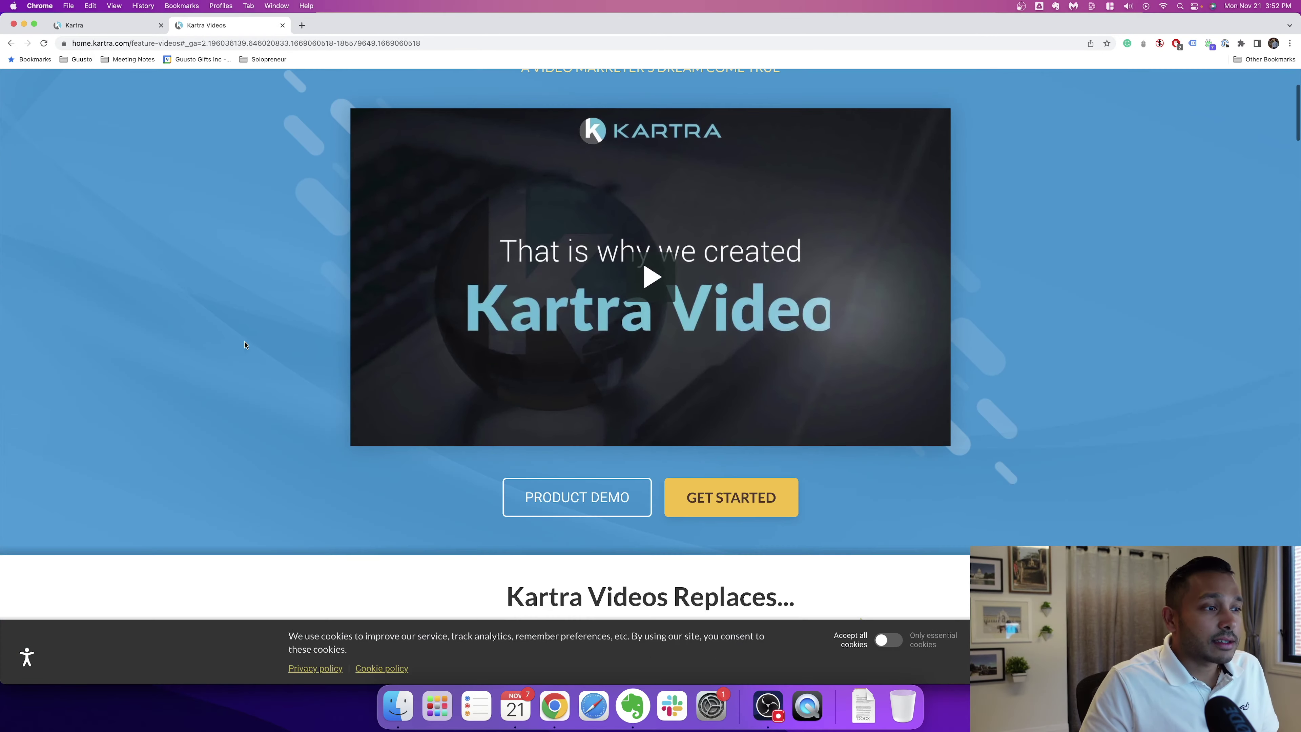
{"action": "scroll", "coordinate": [292, 355], "scroll_direction": "down", "scroll_amount": 5}
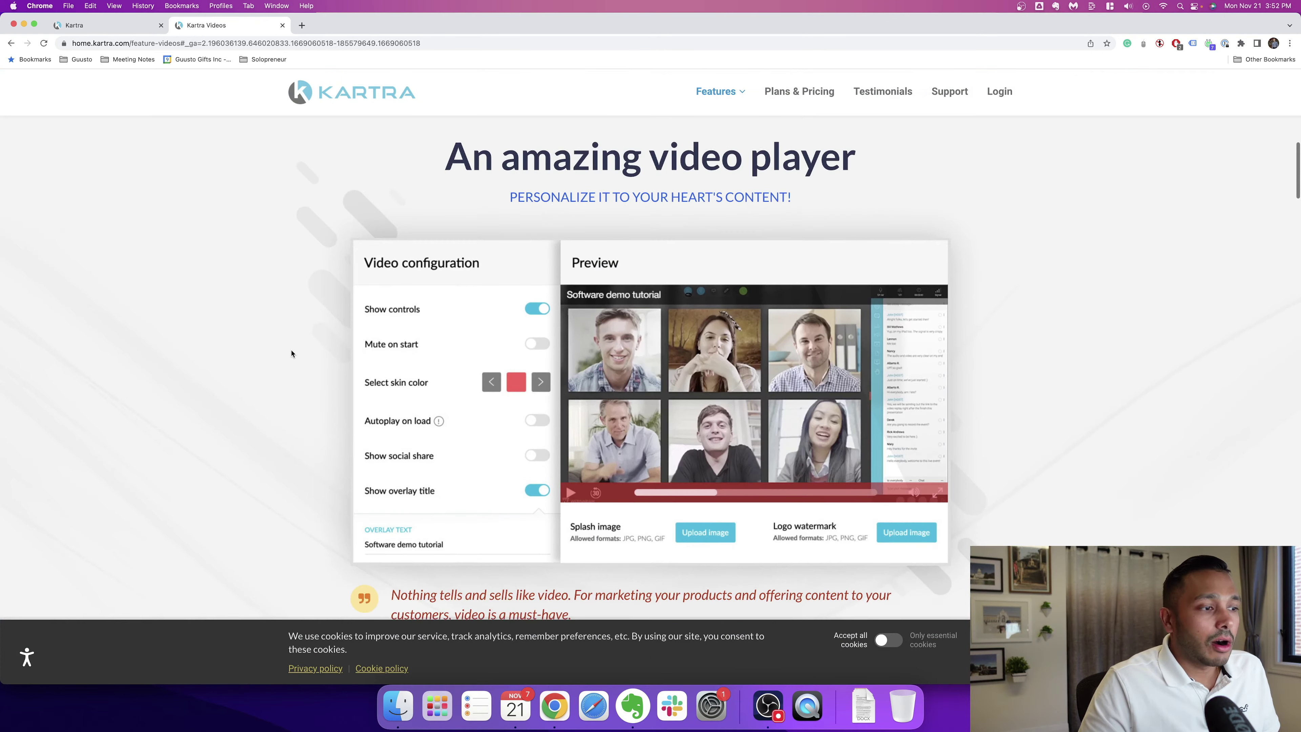
{"action": "scroll", "coordinate": [360, 378], "scroll_direction": "down", "scroll_amount": 7}
{"action": "scroll", "coordinate": [734, 411], "scroll_direction": "down", "scroll_amount": 2}
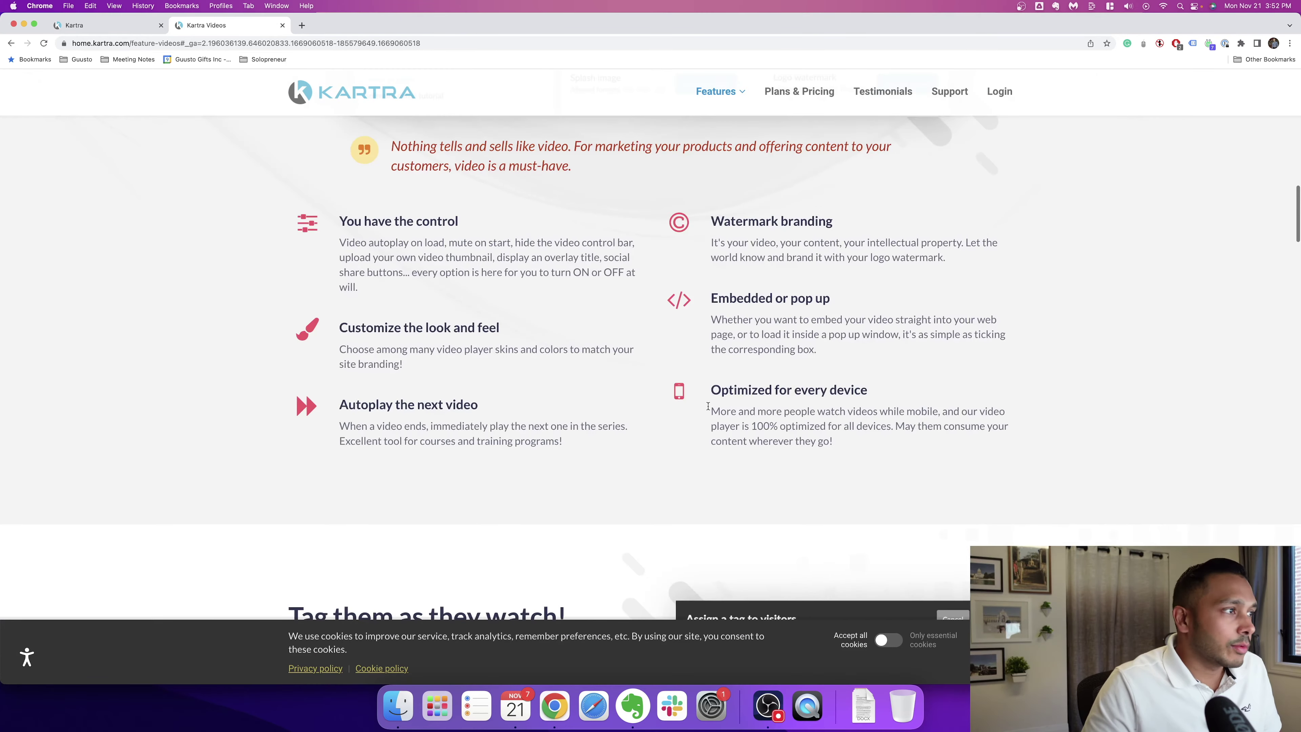
{"action": "scroll", "coordinate": [871, 359], "scroll_direction": "down", "scroll_amount": 10}
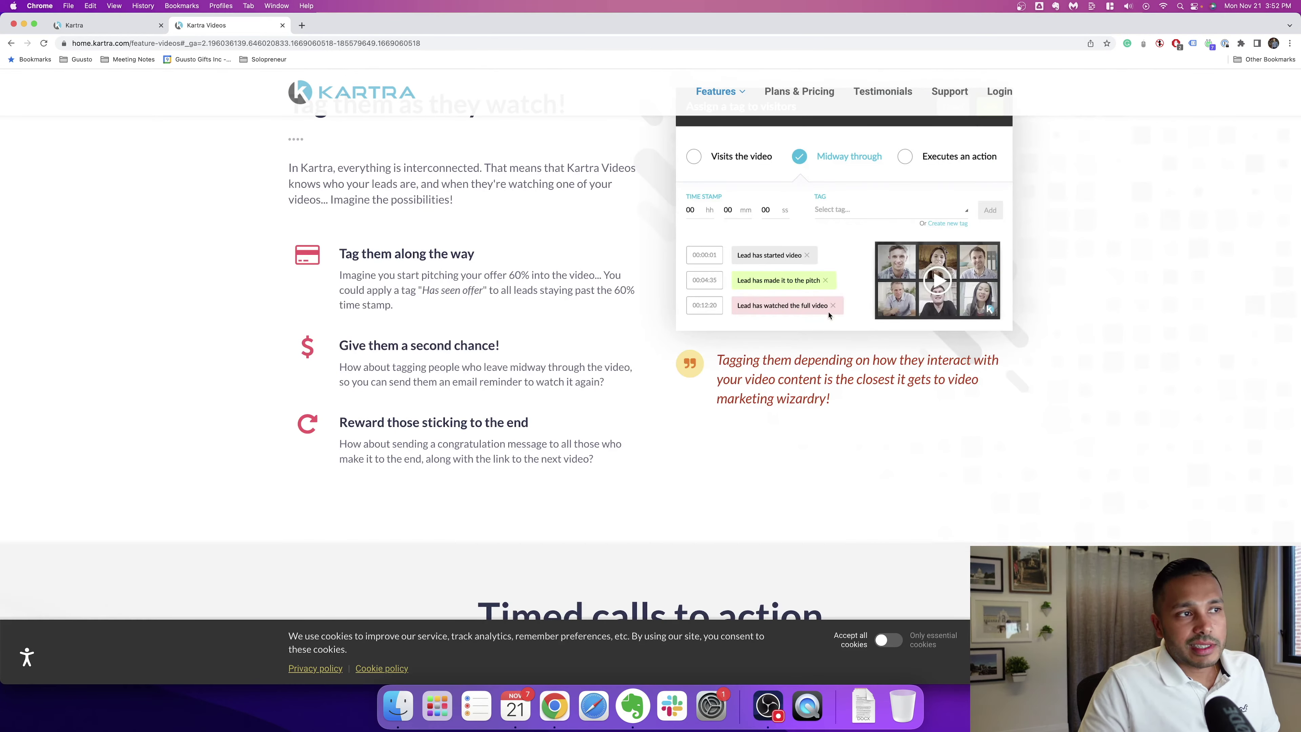
{"action": "scroll", "coordinate": [915, 410], "scroll_direction": "down", "scroll_amount": 10}
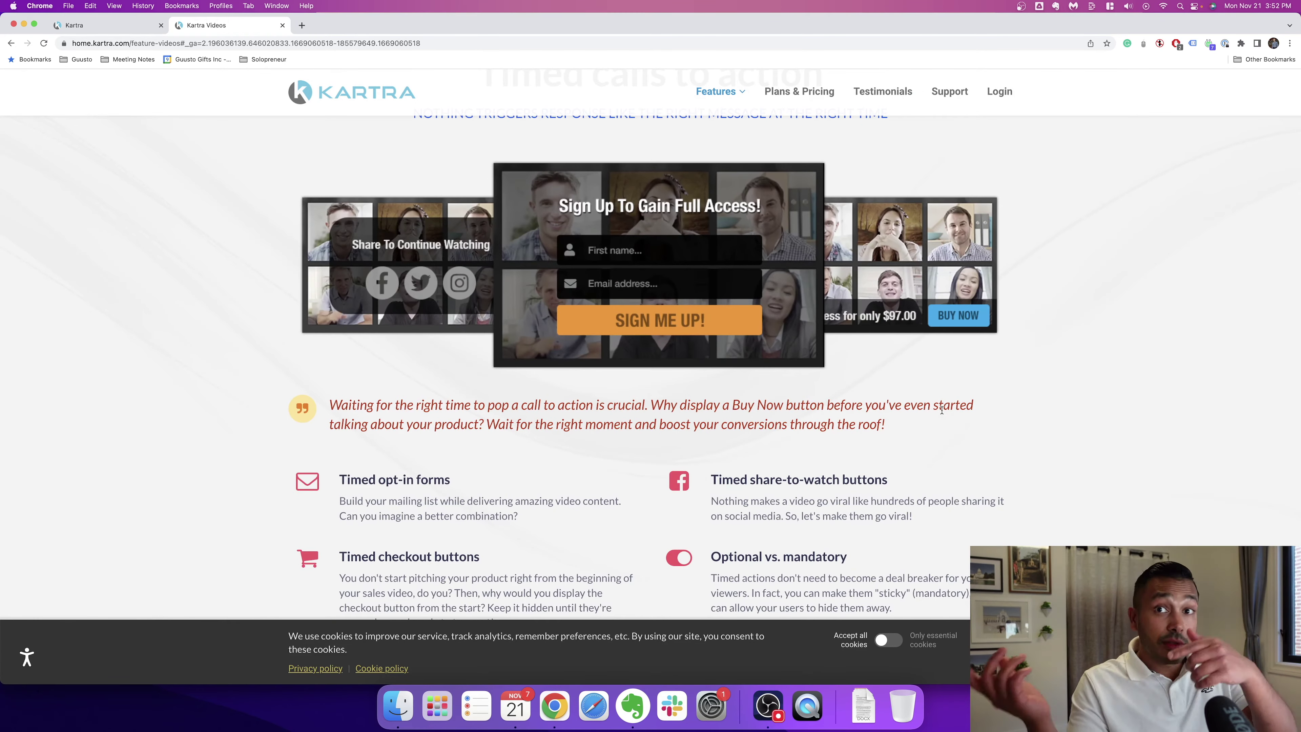
{"action": "scroll", "coordinate": [667, 331], "scroll_direction": "down", "scroll_amount": 20}
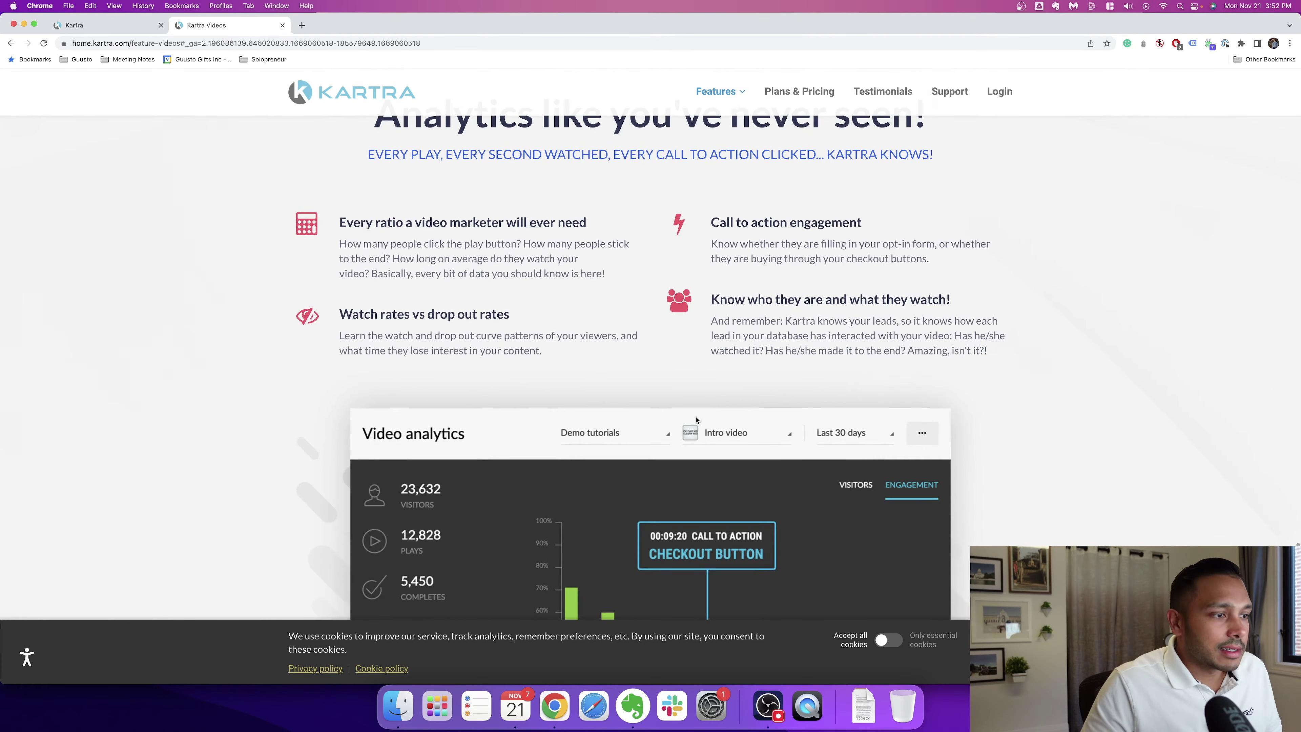
{"action": "scroll", "coordinate": [696, 420], "scroll_direction": "down", "scroll_amount": 7}
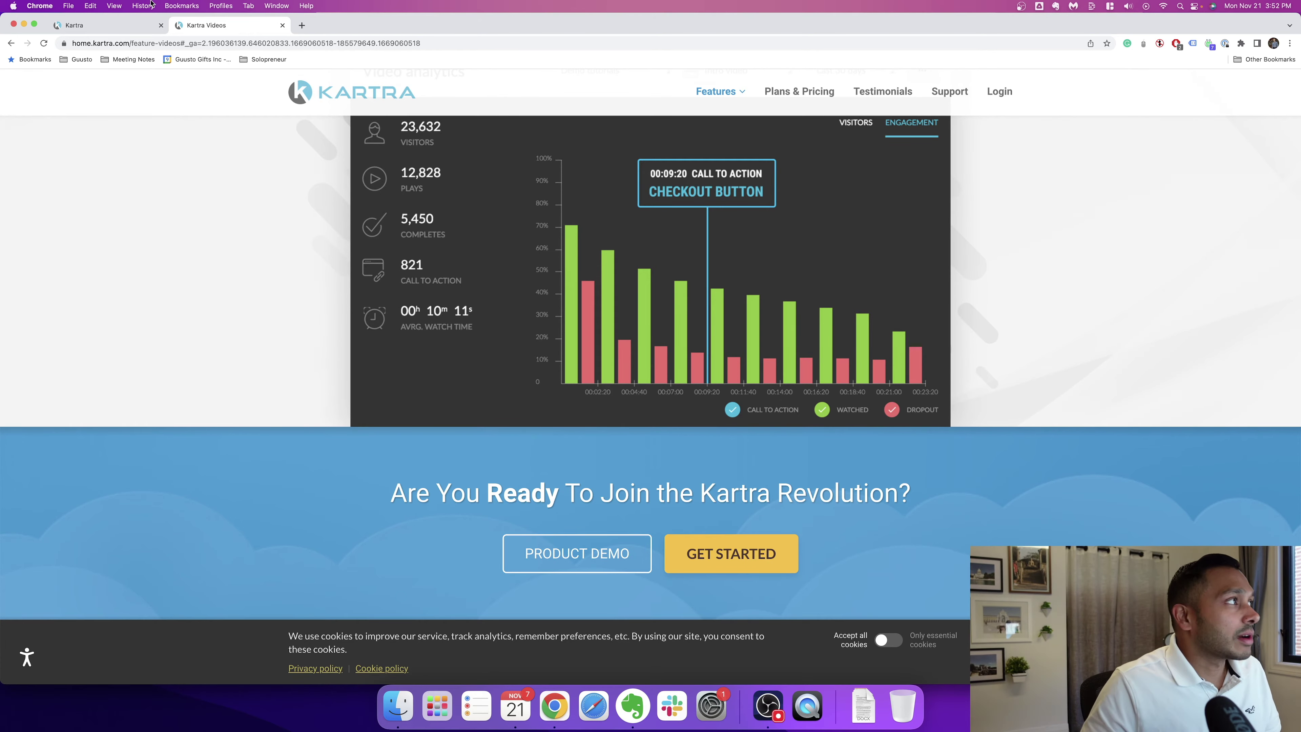
Step: In the app's calendar setup, save the basic info and open the schedule for editing
{"action": "left_click", "coordinate": [123, 25]}
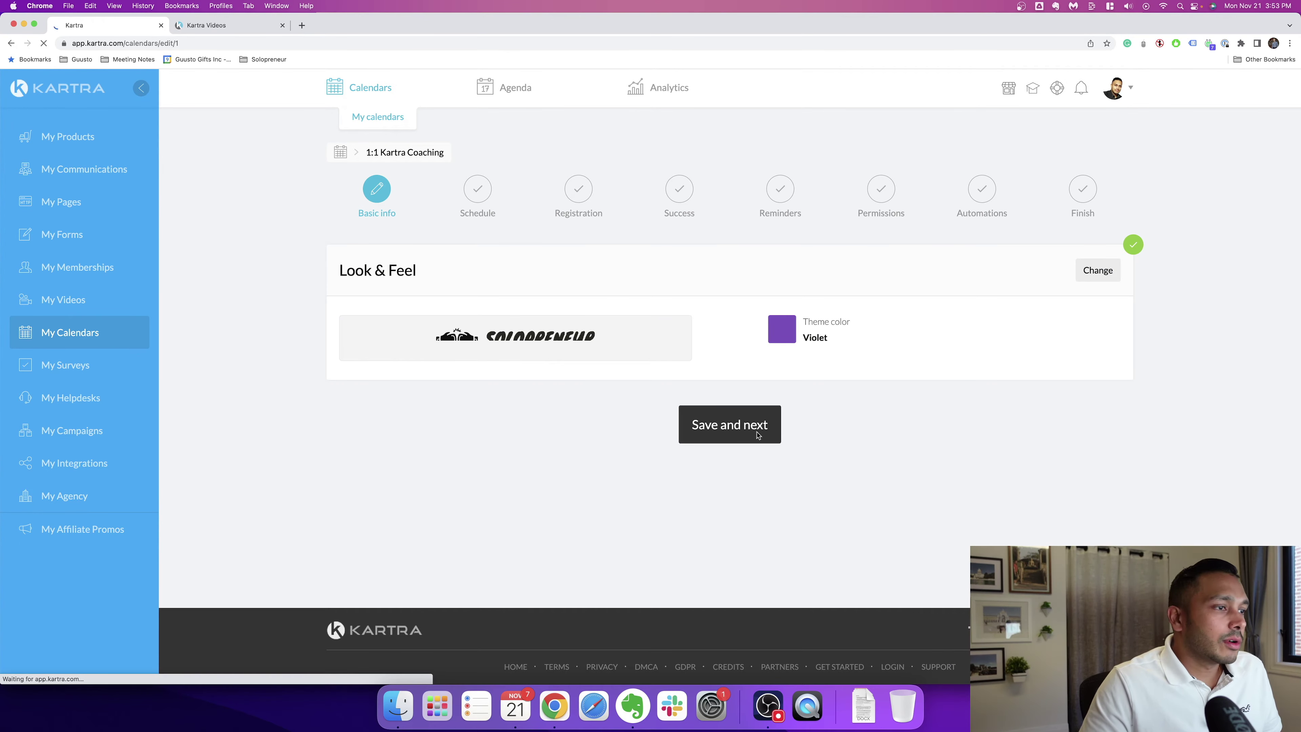
{"action": "left_click", "coordinate": [756, 436]}
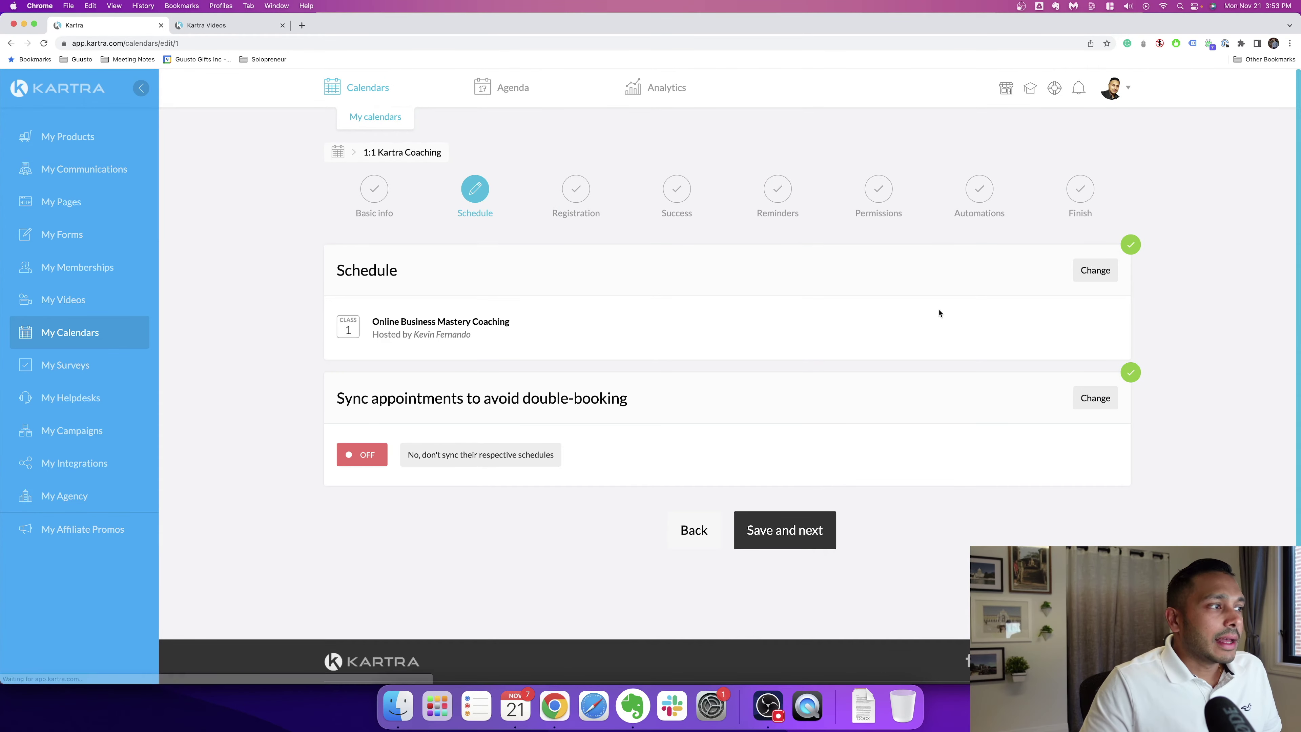
{"action": "left_click", "coordinate": [1090, 277]}
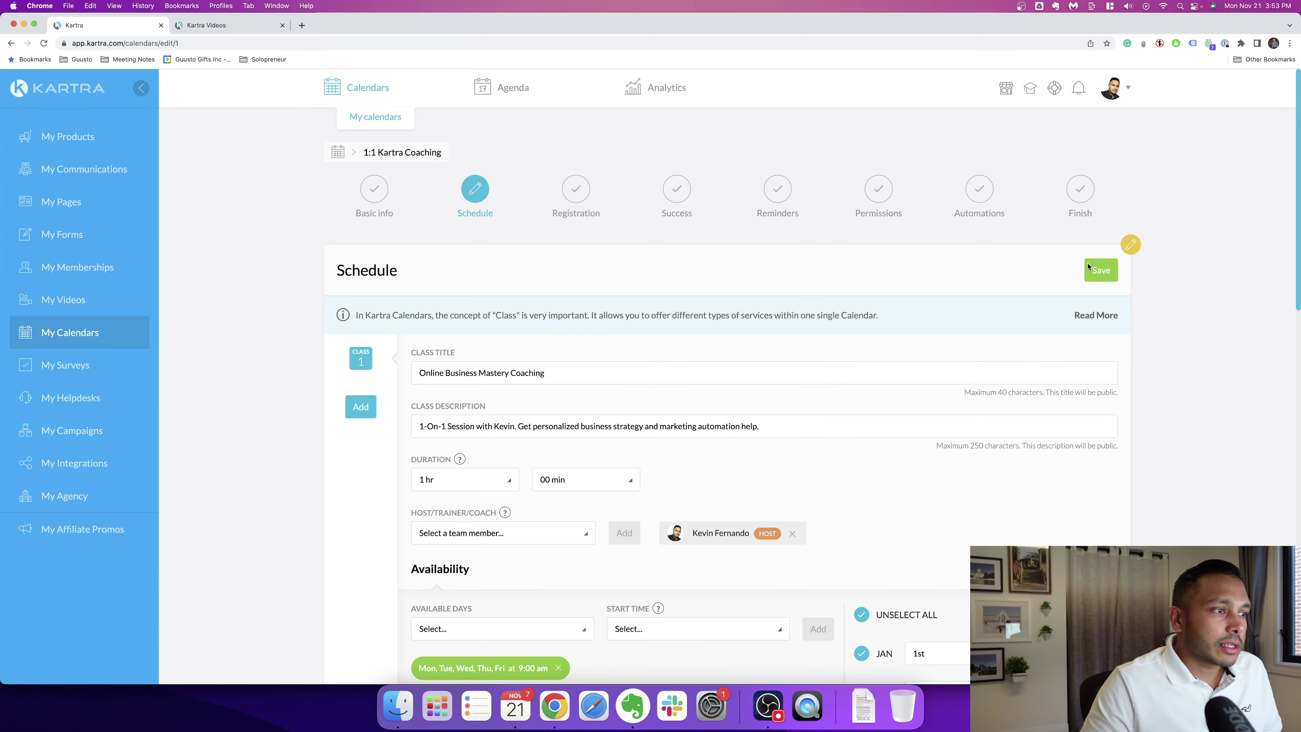
{"action": "scroll", "coordinate": [692, 432], "scroll_direction": "down", "scroll_amount": 8}
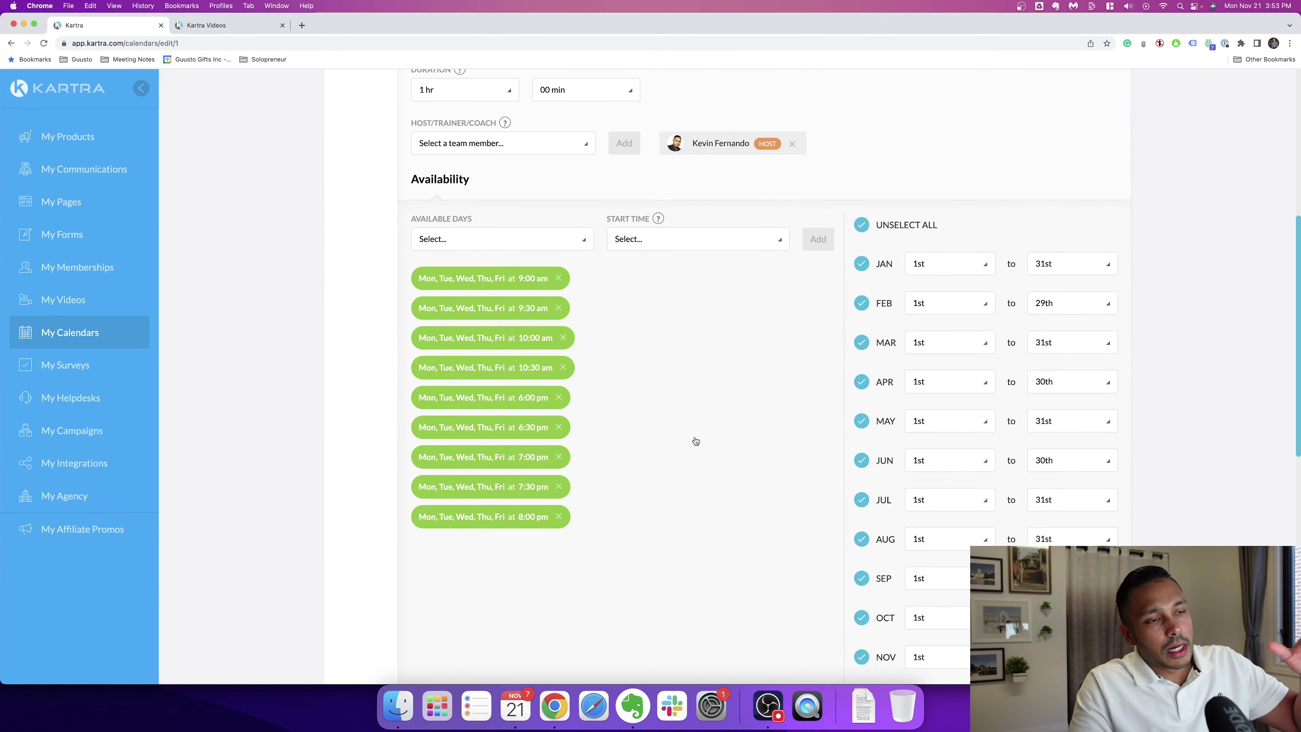
Step: Open the Calendars feature page from the public site's Features menu
{"action": "left_click", "coordinate": [206, 26]}
{"action": "mouse_move", "coordinate": [718, 91]}
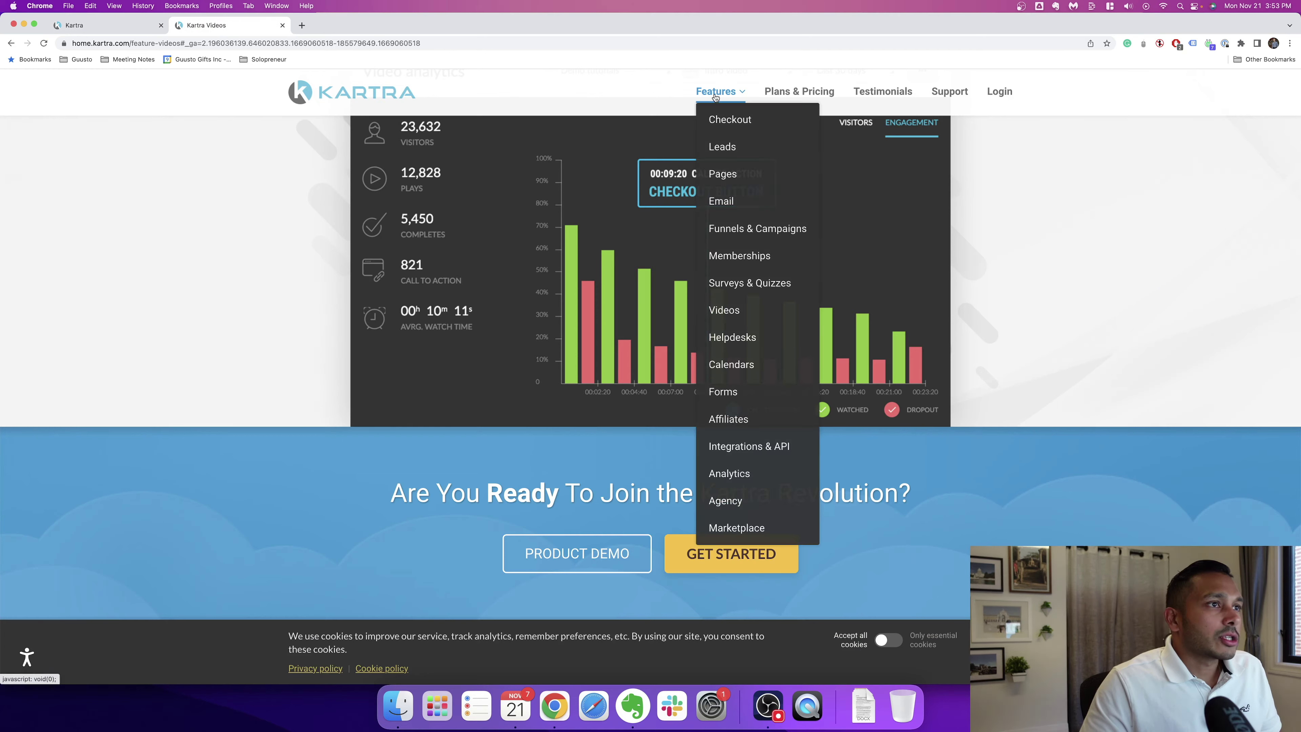
{"action": "left_click", "coordinate": [739, 365]}
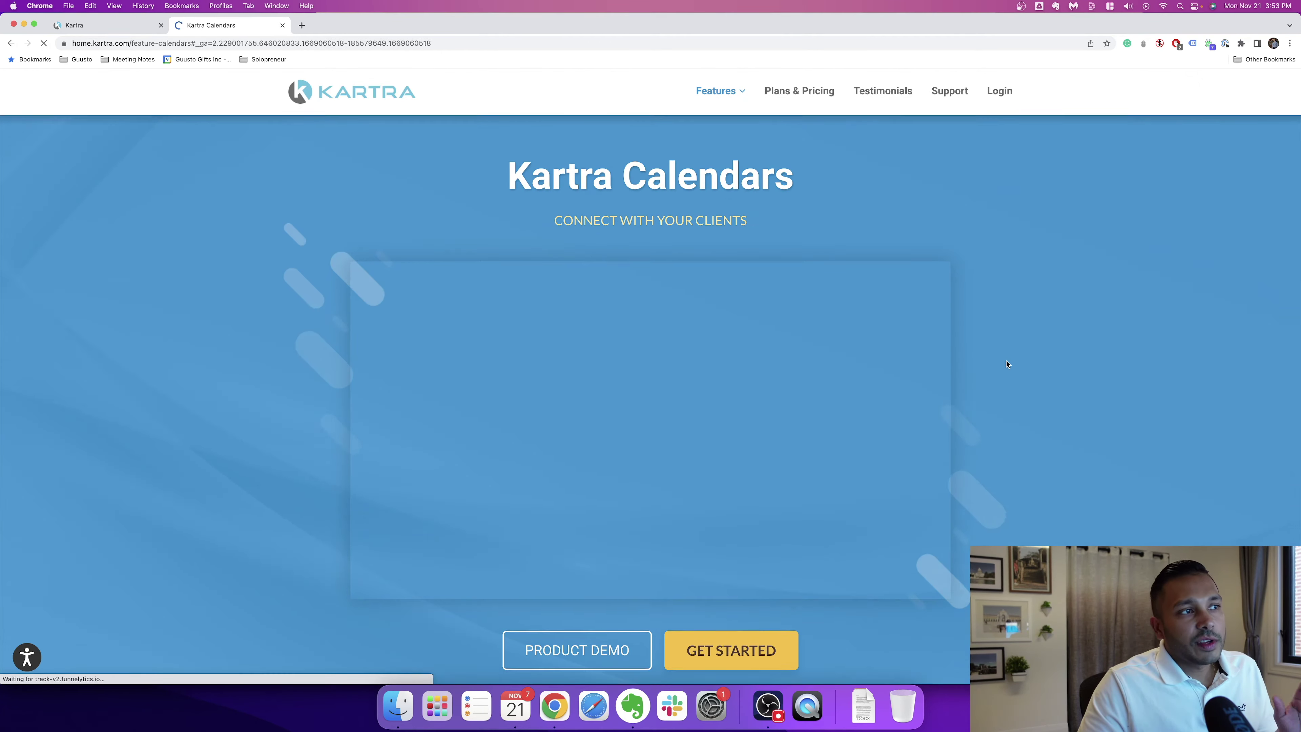
Step: Read the Calendars page's calendar models and Google Calendar sync sections
{"action": "scroll", "coordinate": [1007, 362], "scroll_direction": "down", "scroll_amount": 6}
{"action": "scroll", "coordinate": [1013, 363], "scroll_direction": "down", "scroll_amount": 10}
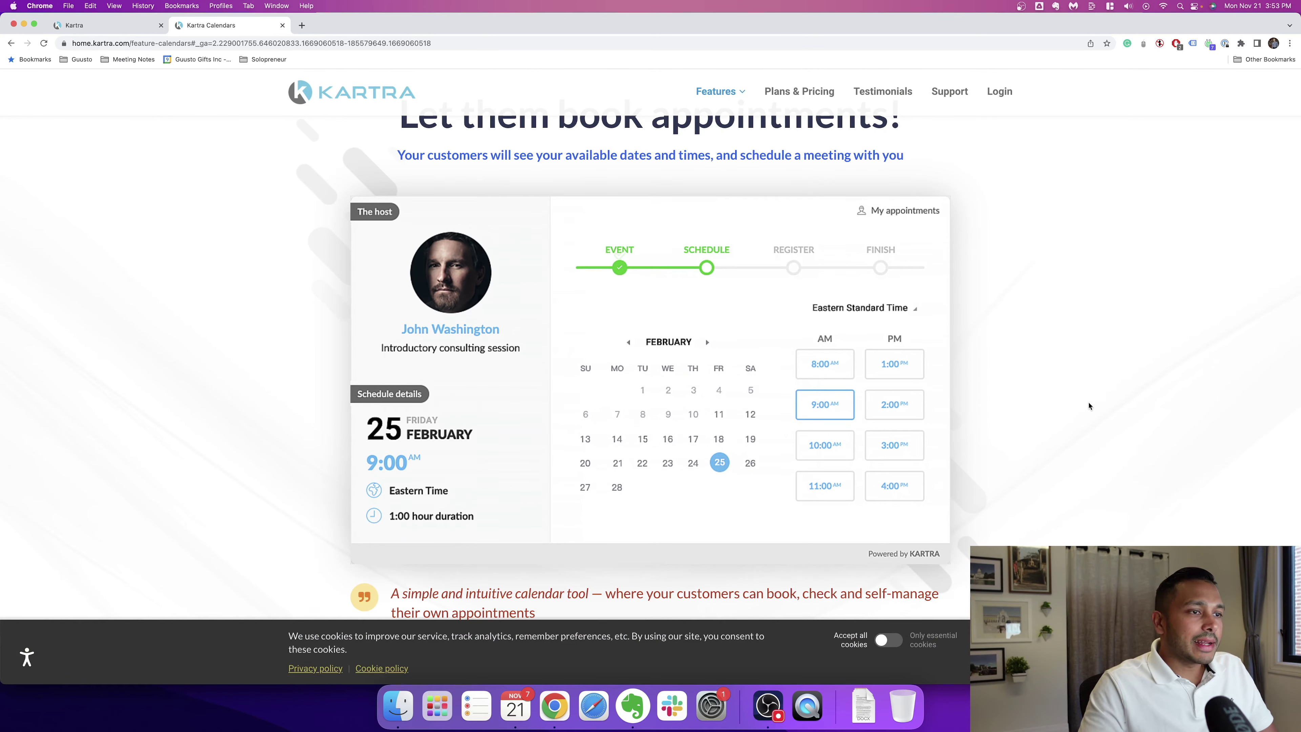
{"action": "scroll", "coordinate": [1089, 405], "scroll_direction": "down", "scroll_amount": 2}
{"action": "scroll", "coordinate": [1080, 404], "scroll_direction": "down", "scroll_amount": 5}
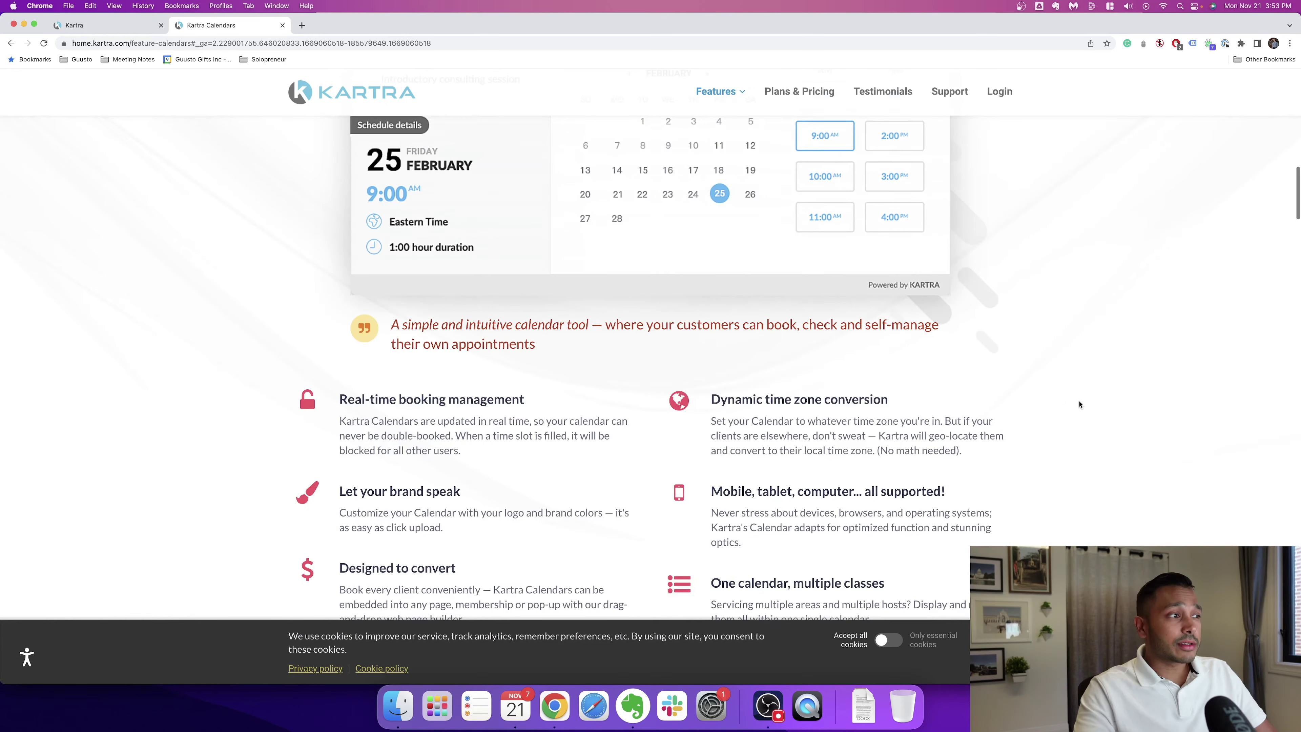
{"action": "scroll", "coordinate": [1079, 404], "scroll_direction": "down", "scroll_amount": 3}
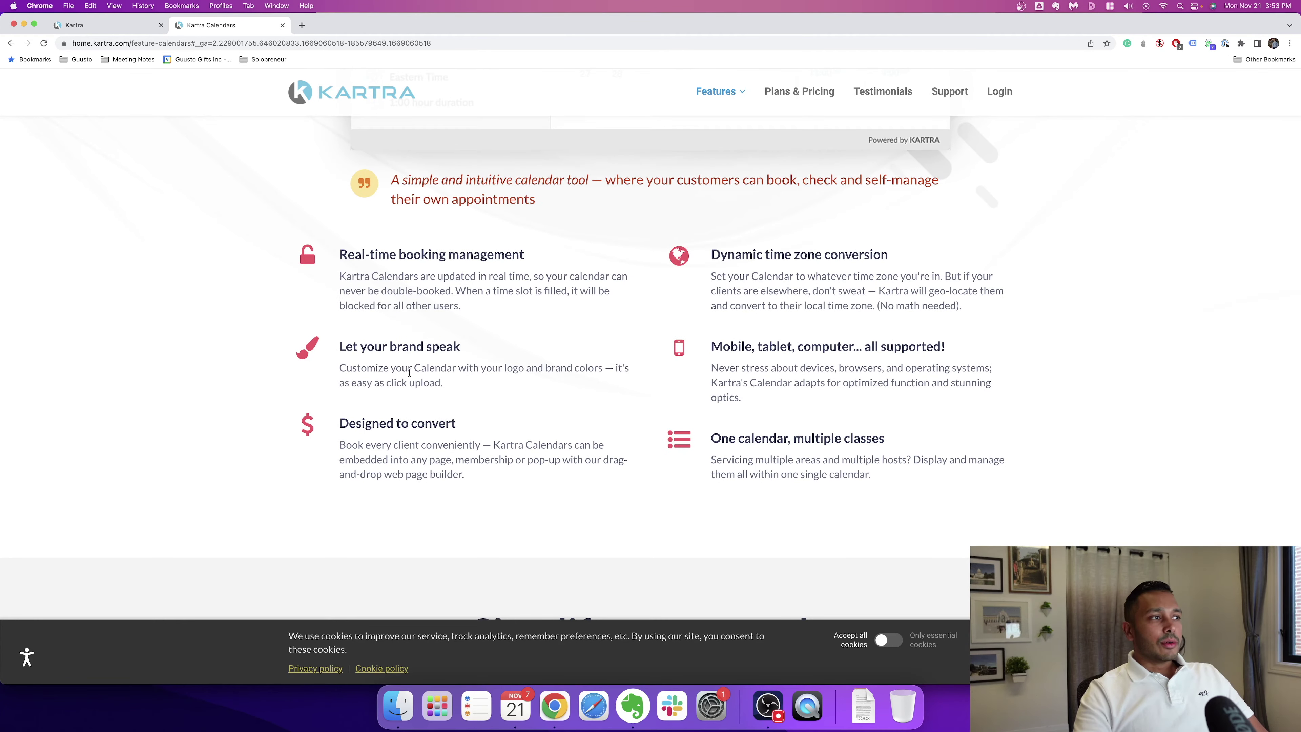
{"action": "scroll", "coordinate": [398, 270], "scroll_direction": "down", "scroll_amount": 10}
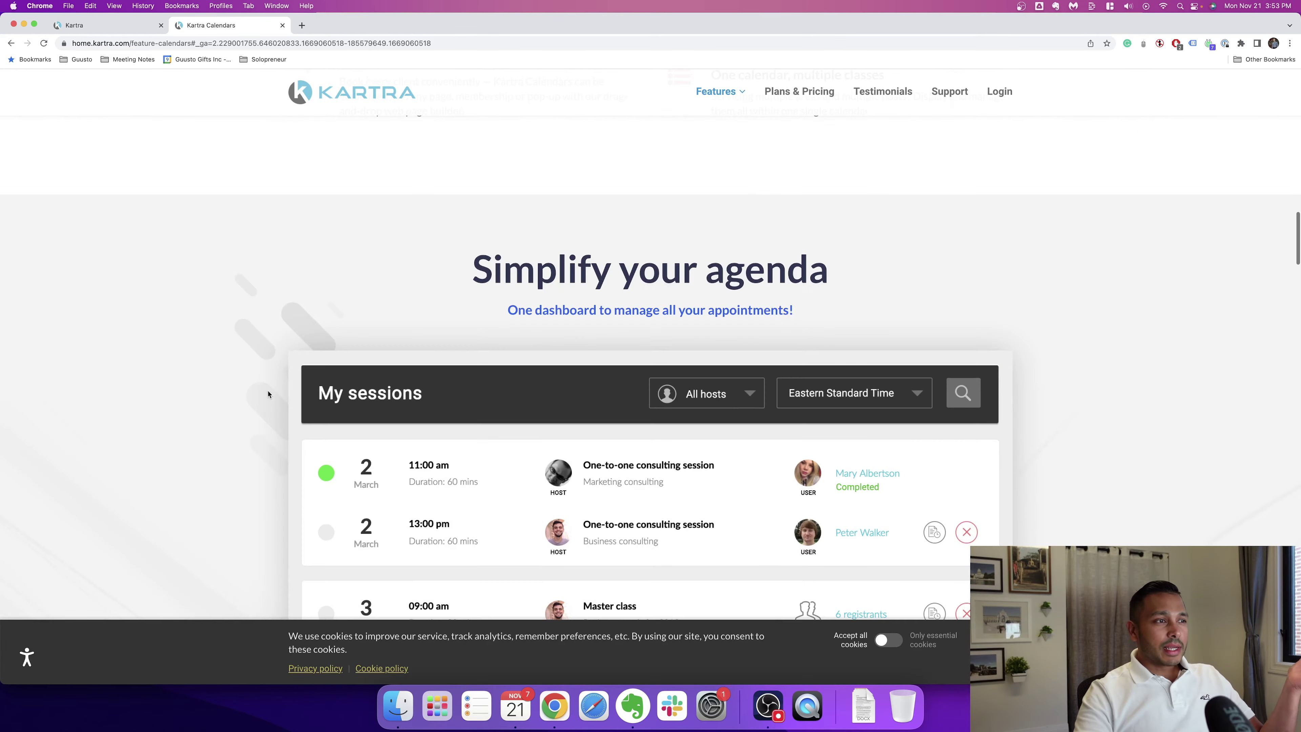
{"action": "scroll", "coordinate": [696, 410], "scroll_direction": "down", "scroll_amount": 4}
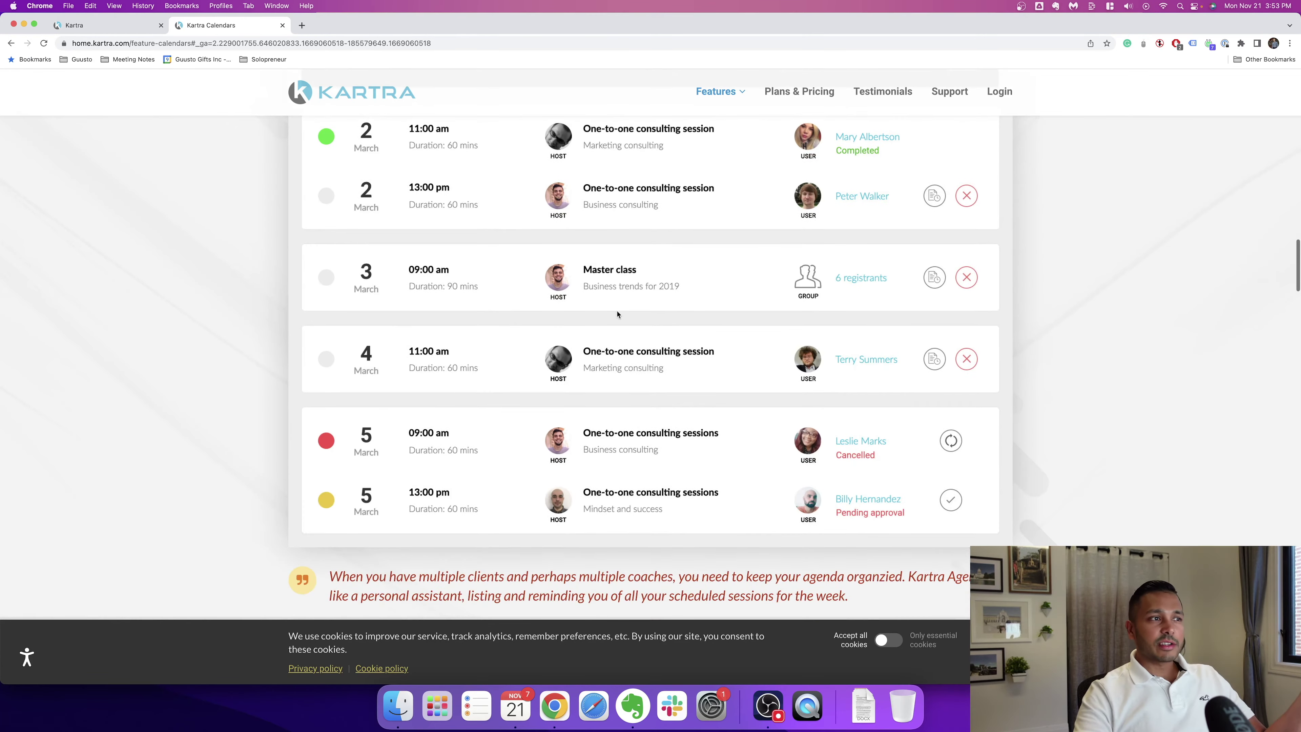
{"action": "scroll", "coordinate": [574, 376], "scroll_direction": "down", "scroll_amount": 12}
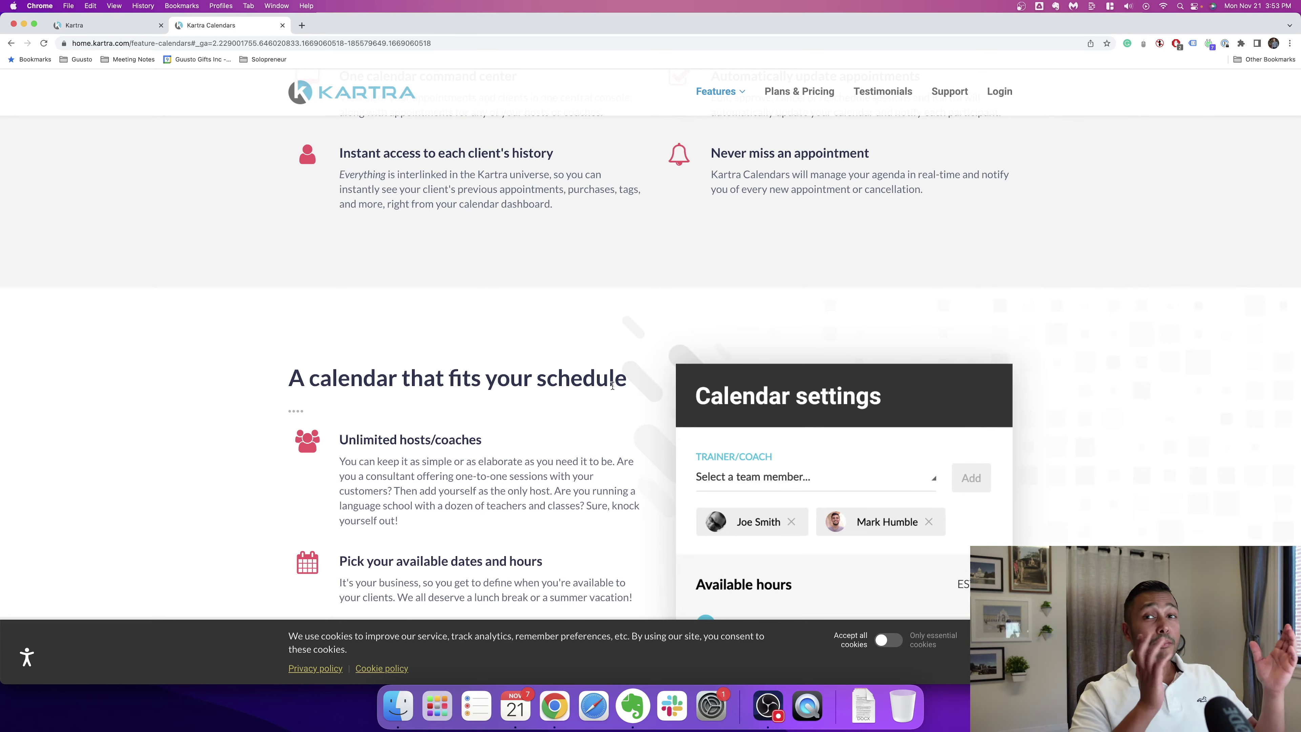
{"action": "scroll", "coordinate": [428, 337], "scroll_direction": "down", "scroll_amount": 15}
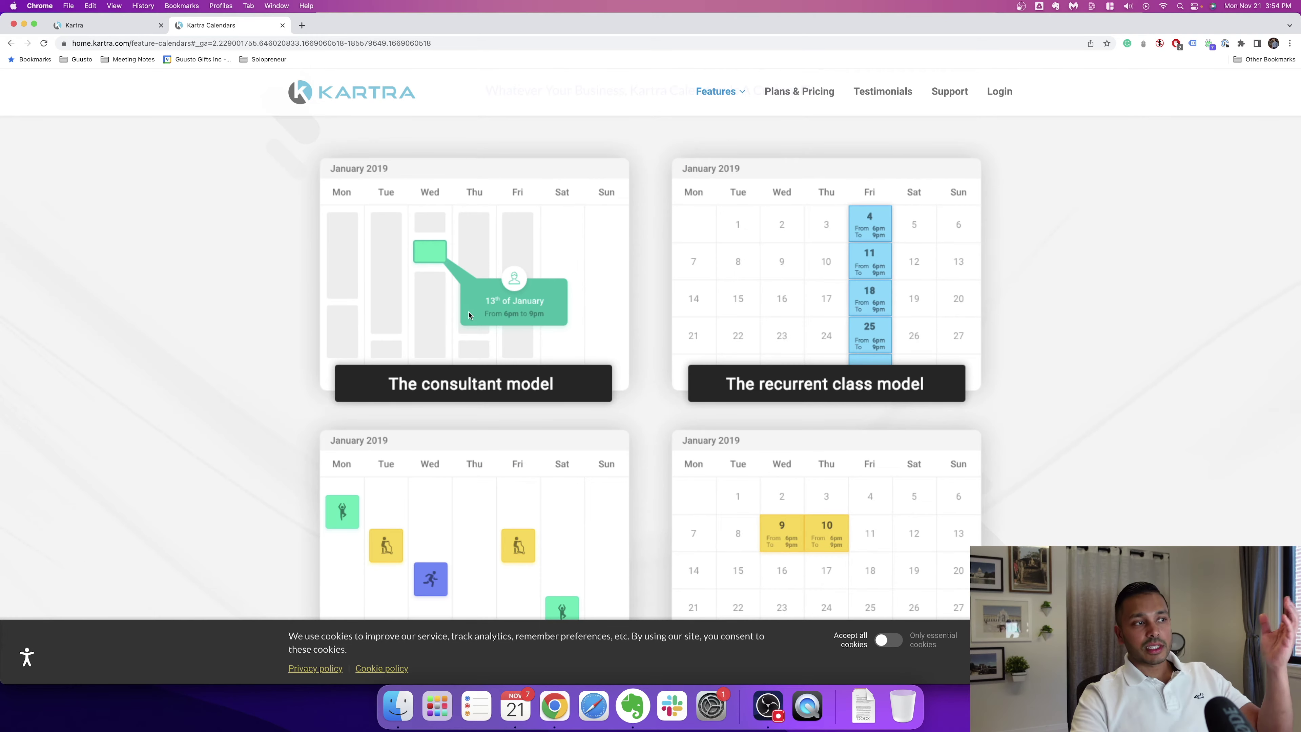
Step: Continue through notifications and free or paid appointments down to the footer
{"action": "scroll", "coordinate": [829, 341], "scroll_direction": "down", "scroll_amount": 2}
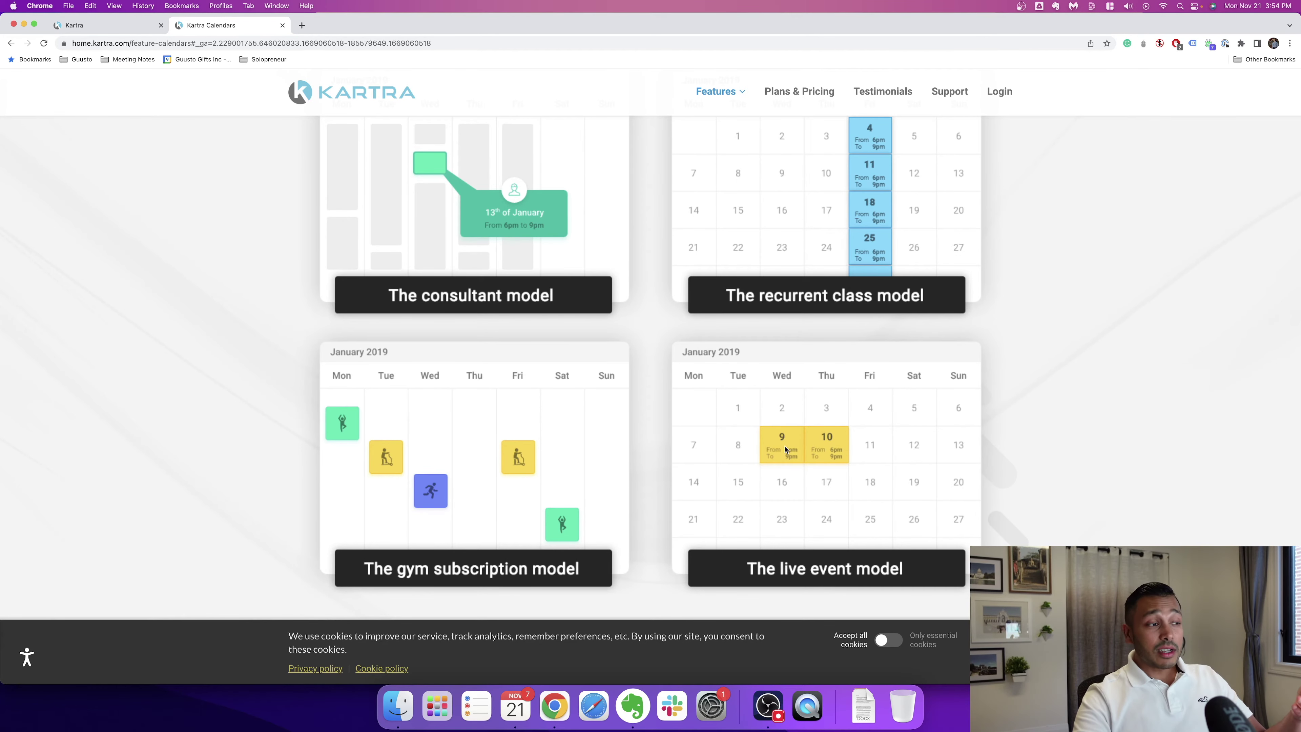
{"action": "scroll", "coordinate": [511, 457], "scroll_direction": "down", "scroll_amount": 3}
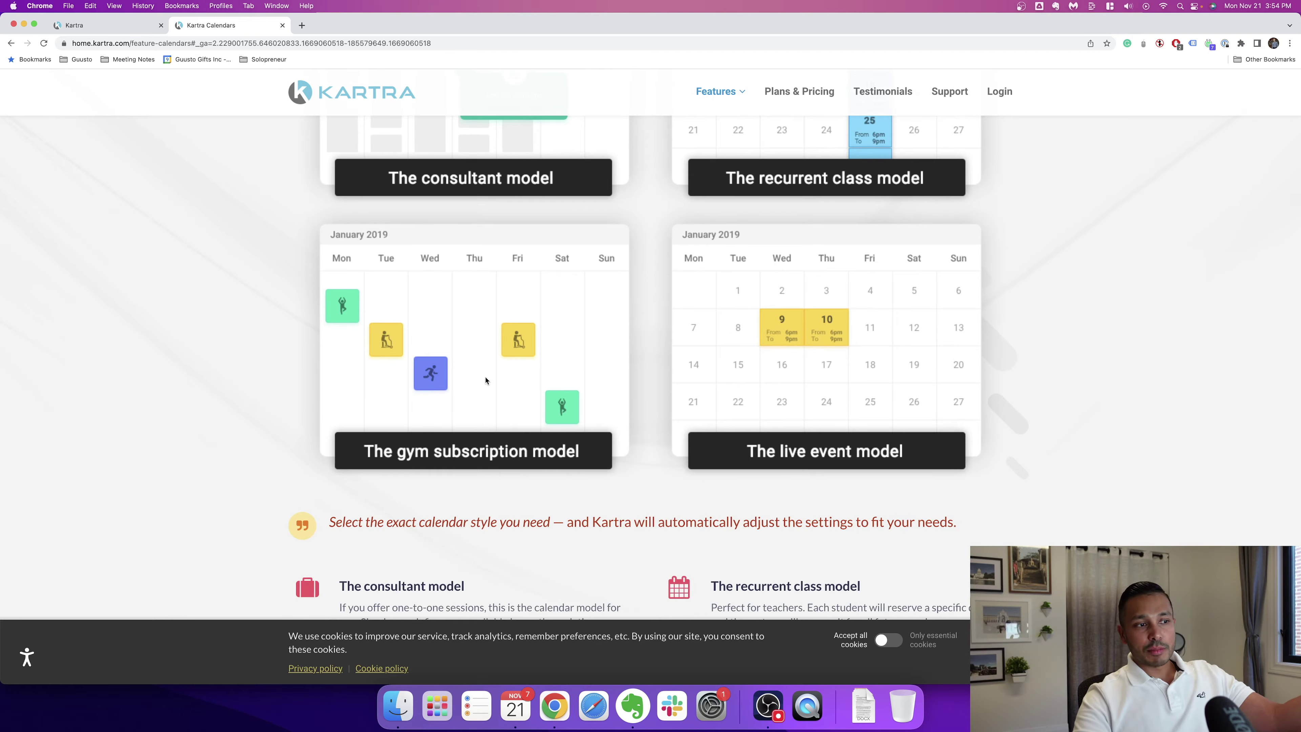
{"action": "scroll", "coordinate": [486, 380], "scroll_direction": "up", "scroll_amount": 3}
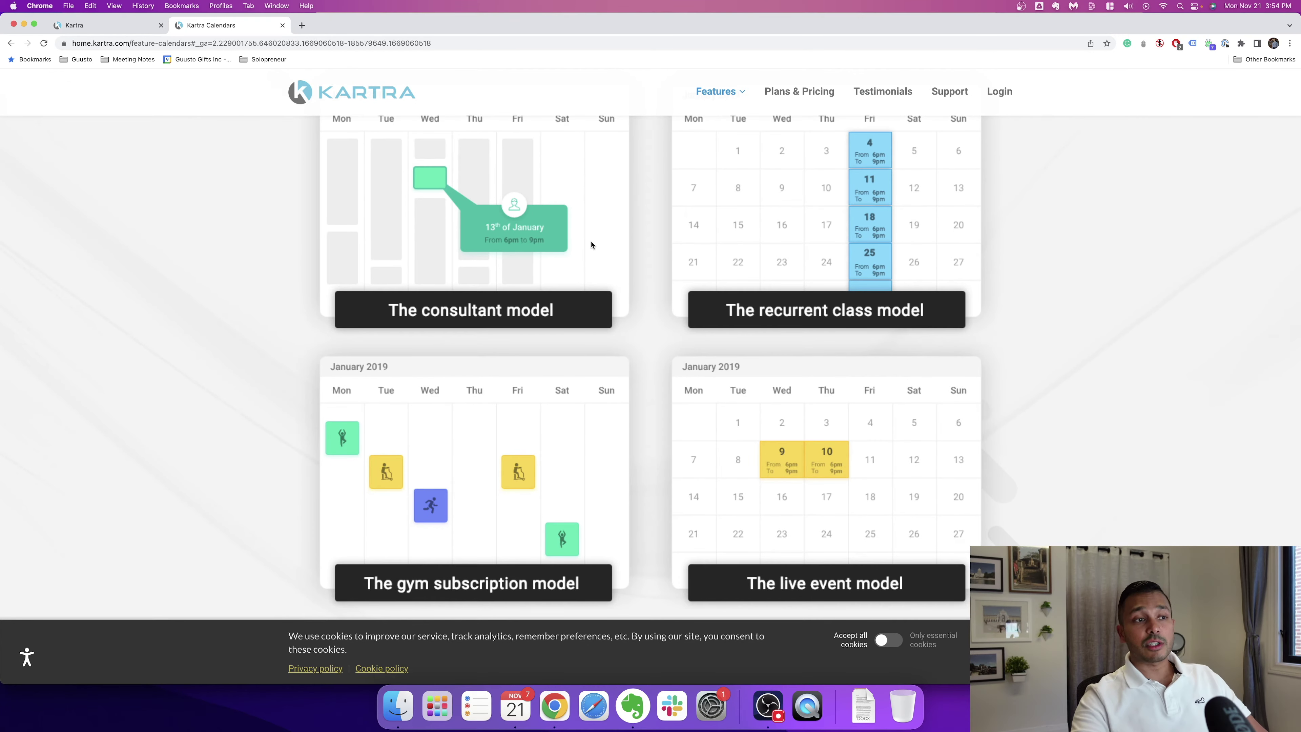
{"action": "scroll", "coordinate": [638, 285], "scroll_direction": "down", "scroll_amount": 3}
{"action": "scroll", "coordinate": [682, 373], "scroll_direction": "down", "scroll_amount": 4}
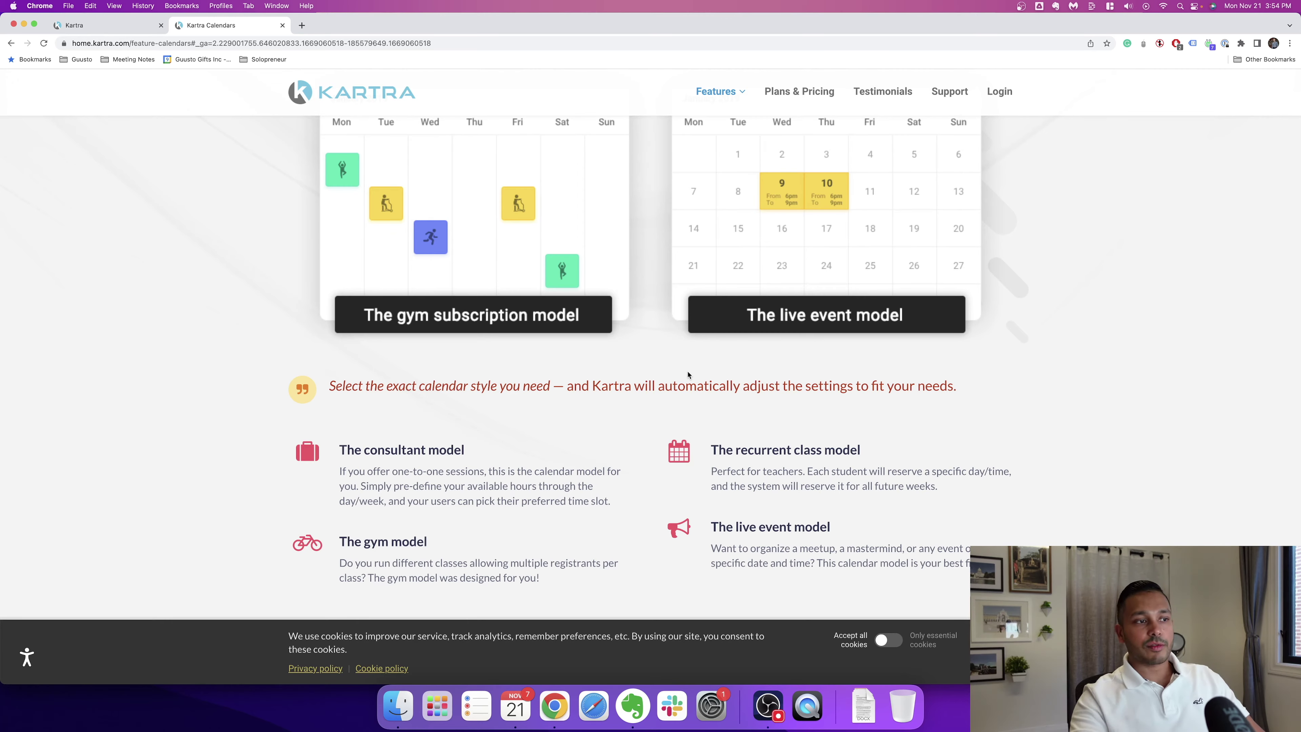
{"action": "scroll", "coordinate": [605, 398], "scroll_direction": "down", "scroll_amount": 10}
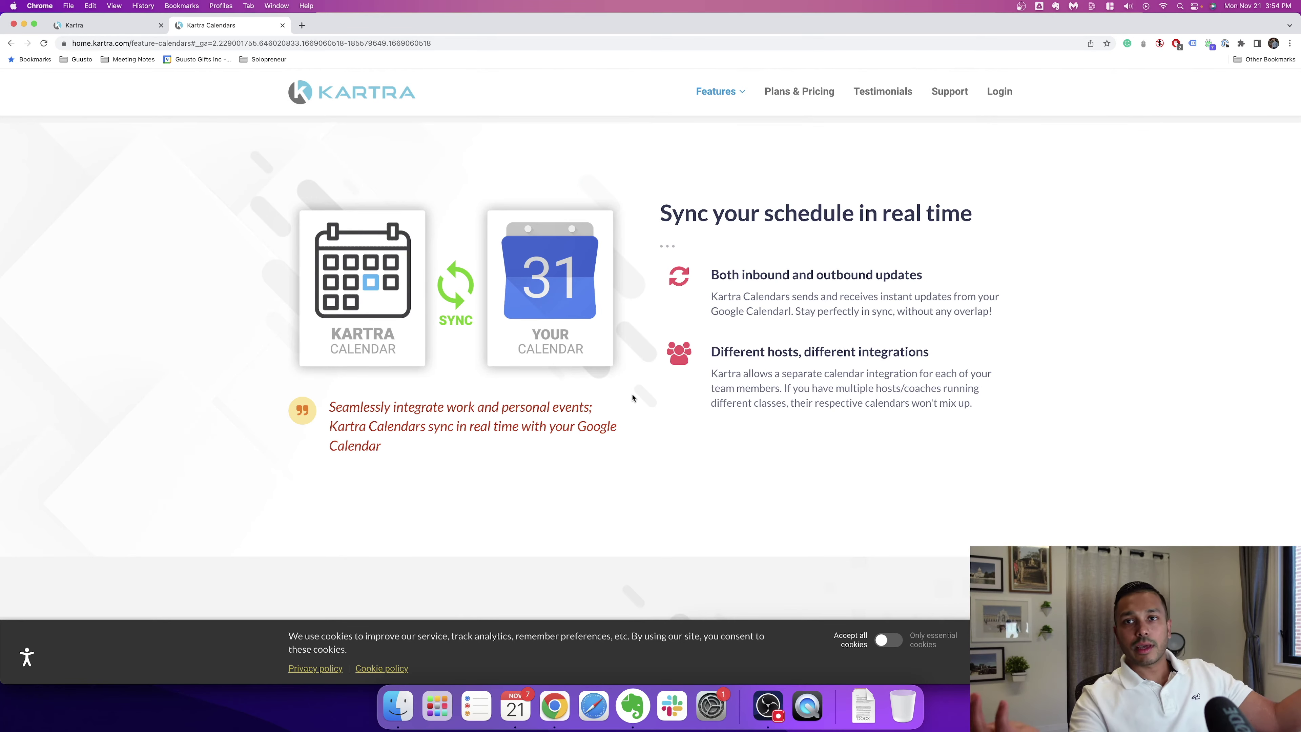
{"action": "scroll", "coordinate": [634, 400], "scroll_direction": "down", "scroll_amount": 10}
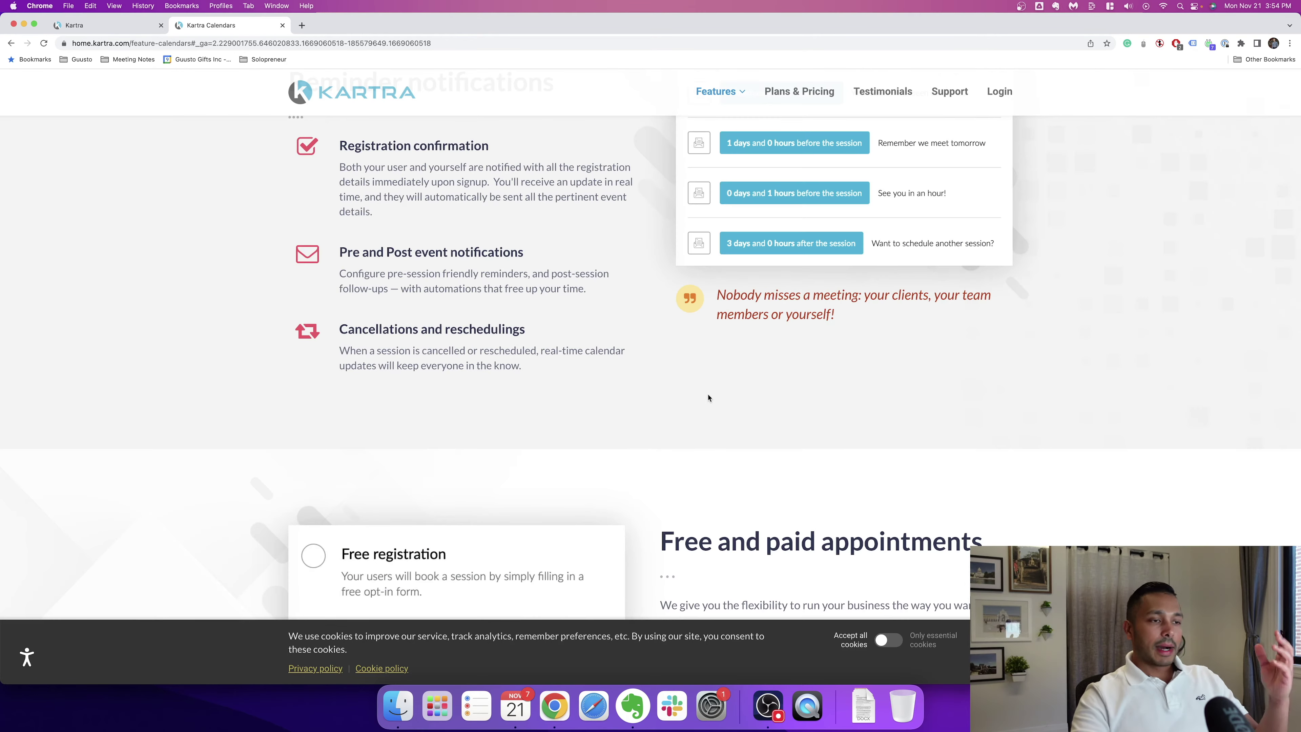
{"action": "scroll", "coordinate": [694, 409], "scroll_direction": "down", "scroll_amount": 3}
{"action": "scroll", "coordinate": [842, 351], "scroll_direction": "down", "scroll_amount": 8}
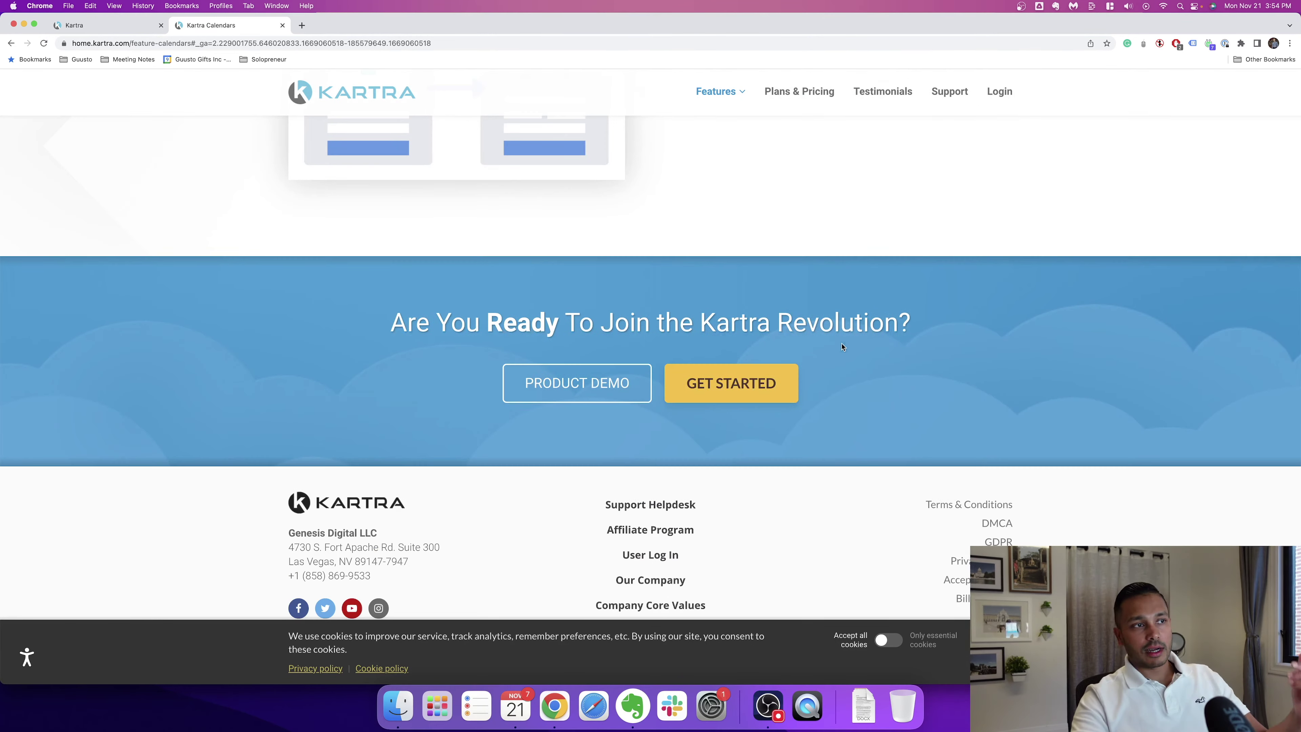
Step: Open the Linkedin ABM Test Survey from My Surveys and launch it in the survey builder
{"action": "left_click", "coordinate": [99, 27]}
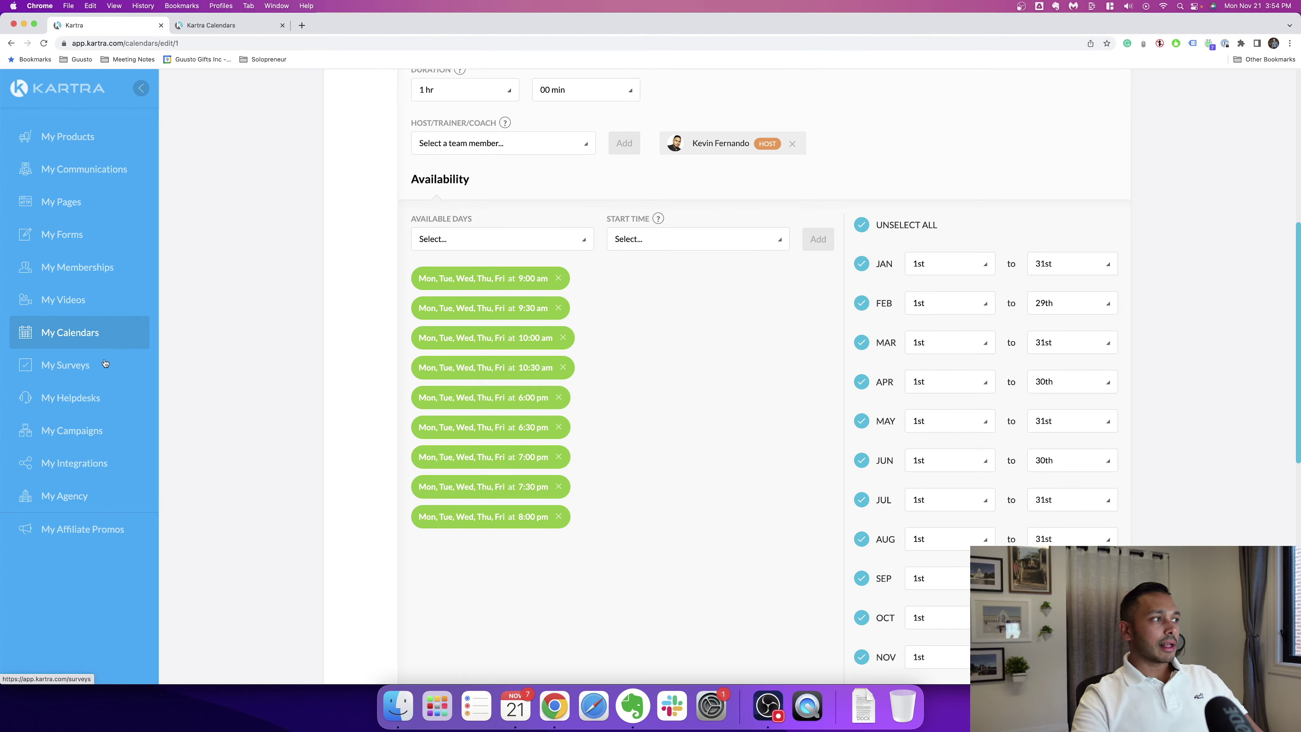
{"action": "left_click", "coordinate": [72, 367]}
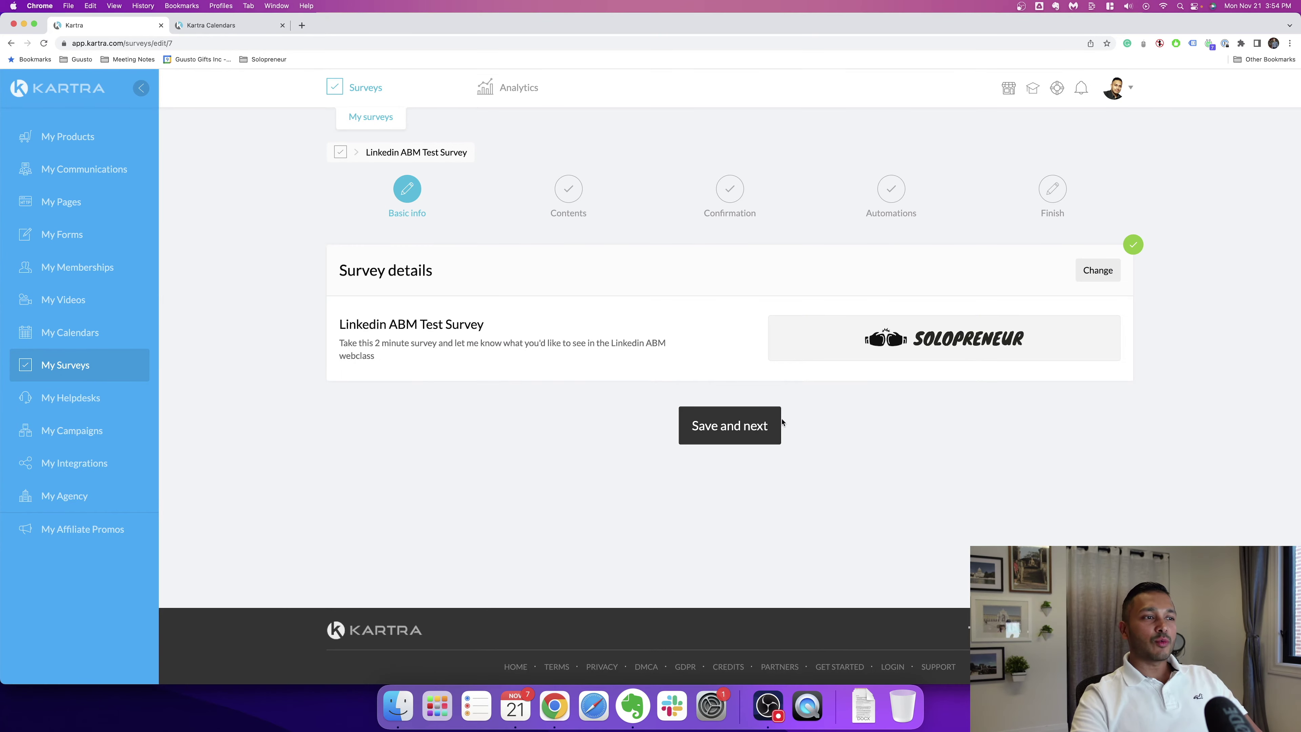
{"action": "left_click", "coordinate": [763, 427]}
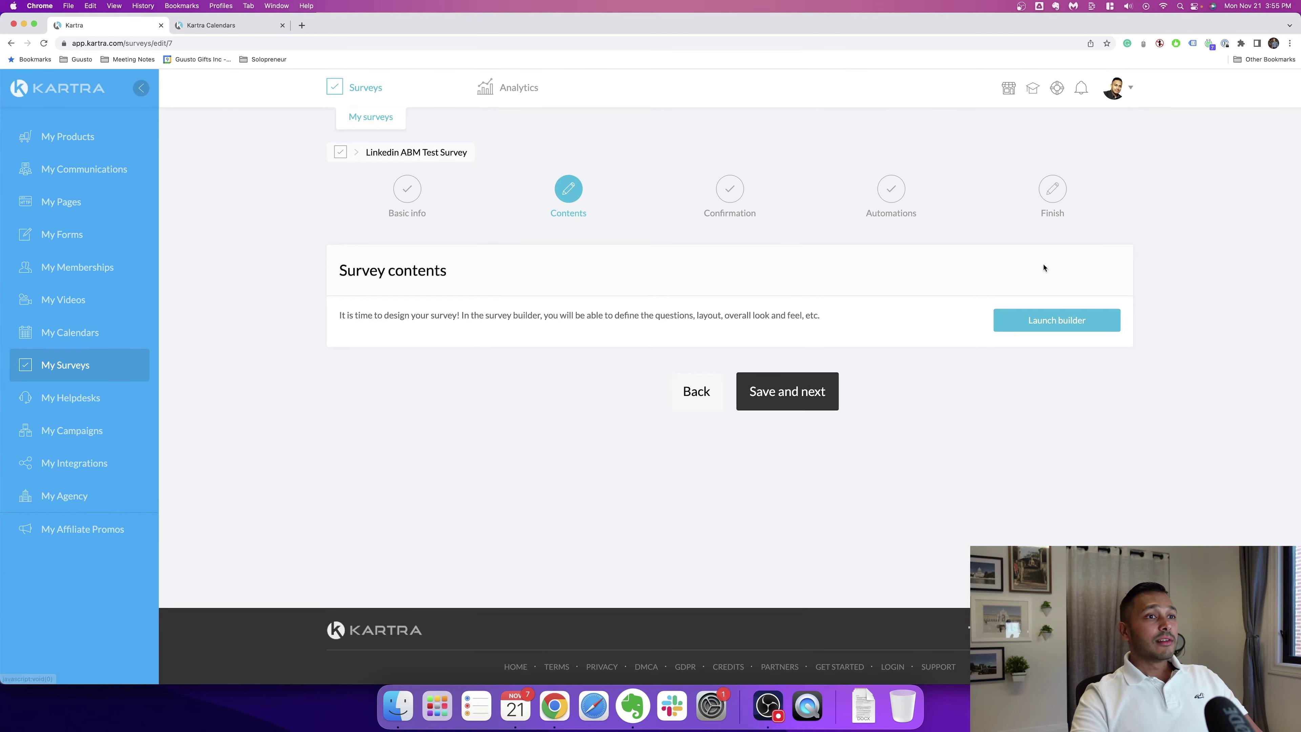
{"action": "left_click", "coordinate": [1032, 323]}
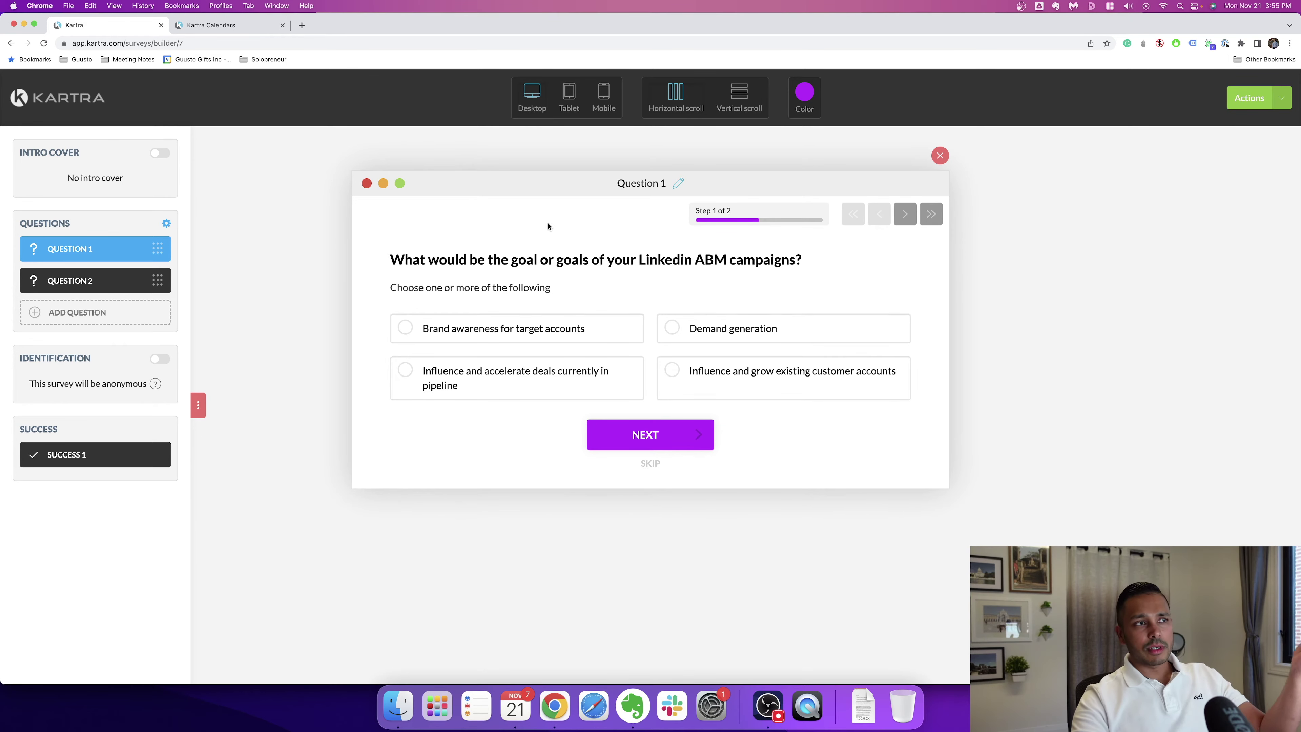
Step: Open the Surveys & Quizzes feature page from the public site's Features menu
{"action": "left_click", "coordinate": [211, 25]}
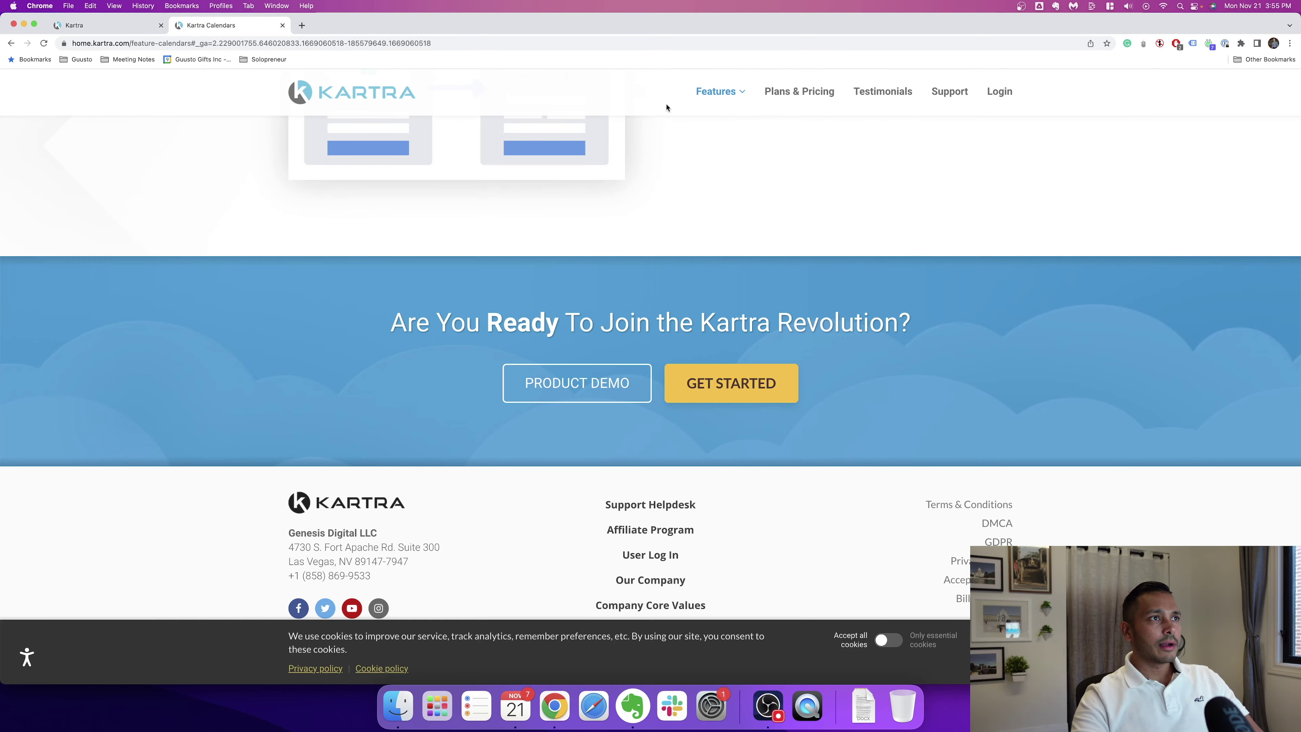
{"action": "mouse_move", "coordinate": [717, 93]}
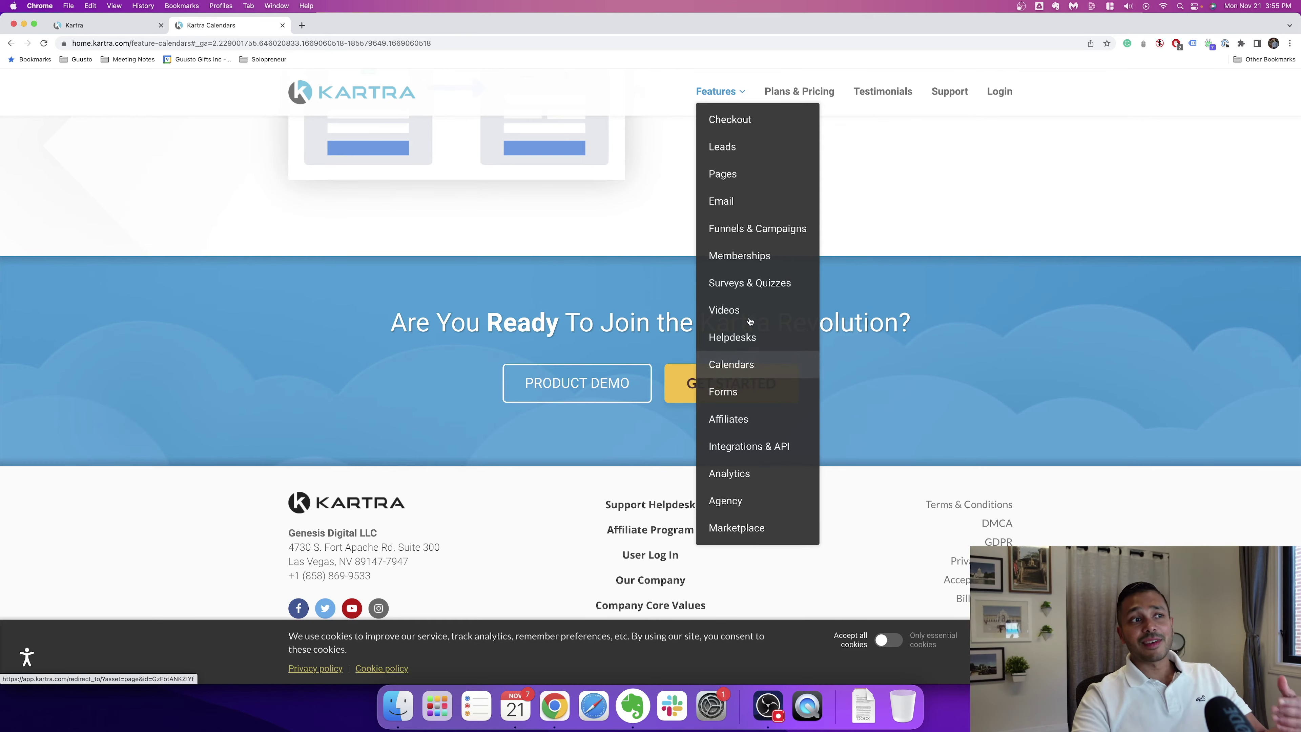
{"action": "left_click", "coordinate": [745, 285]}
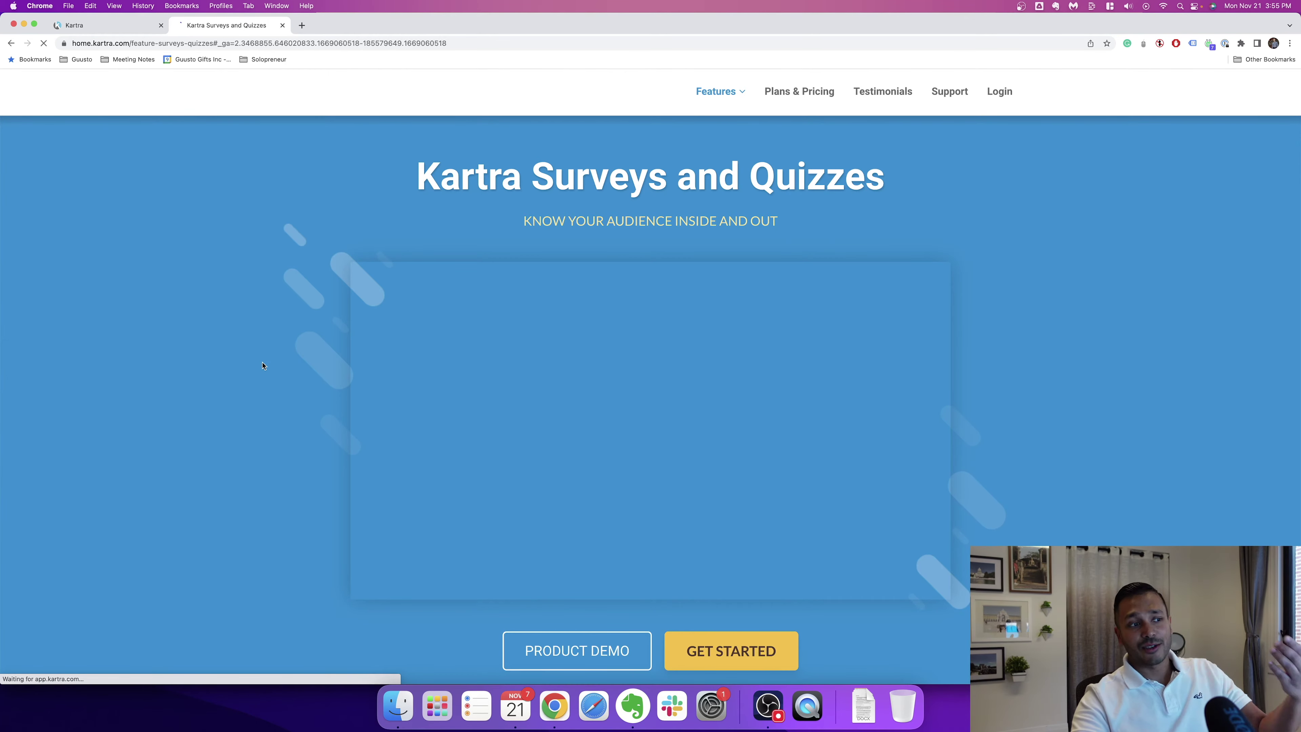
Step: Scroll down the page to the audience insights and survey analytics sections
{"action": "scroll", "coordinate": [279, 362], "scroll_direction": "down", "scroll_amount": 10}
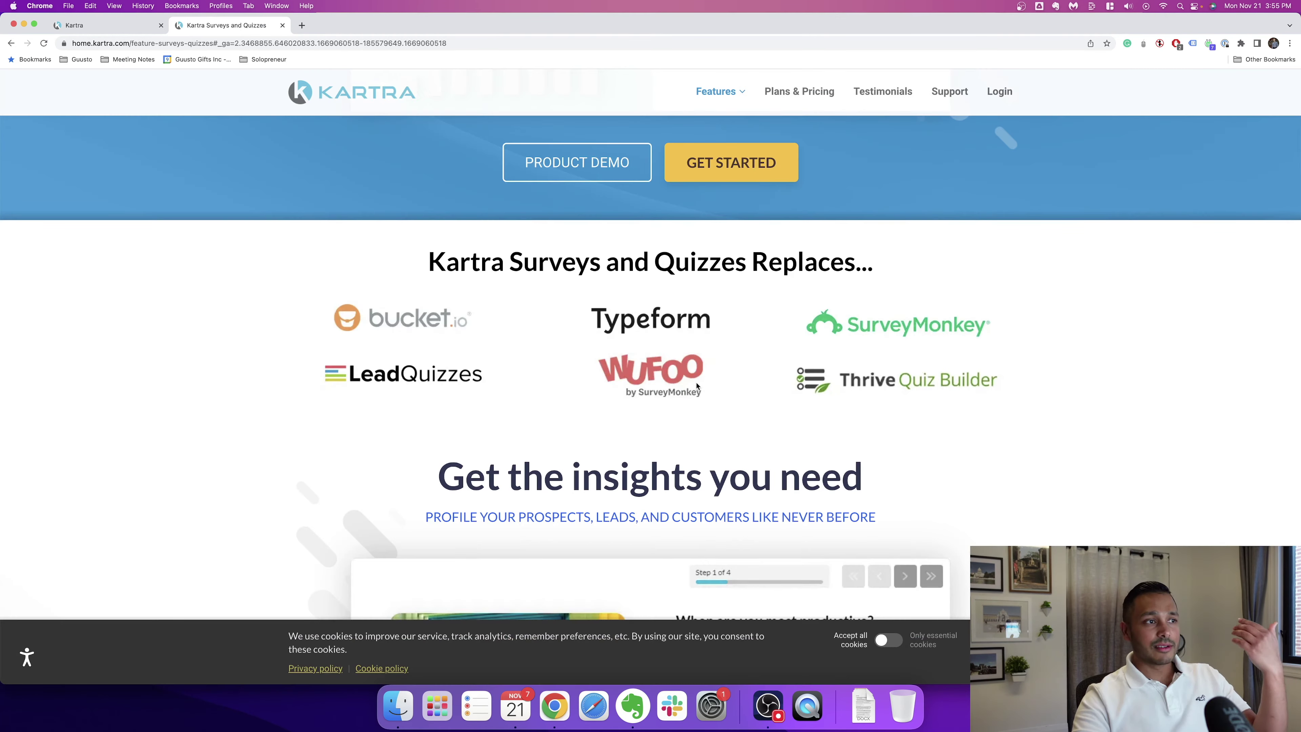
{"action": "scroll", "coordinate": [696, 386], "scroll_direction": "down", "scroll_amount": 7}
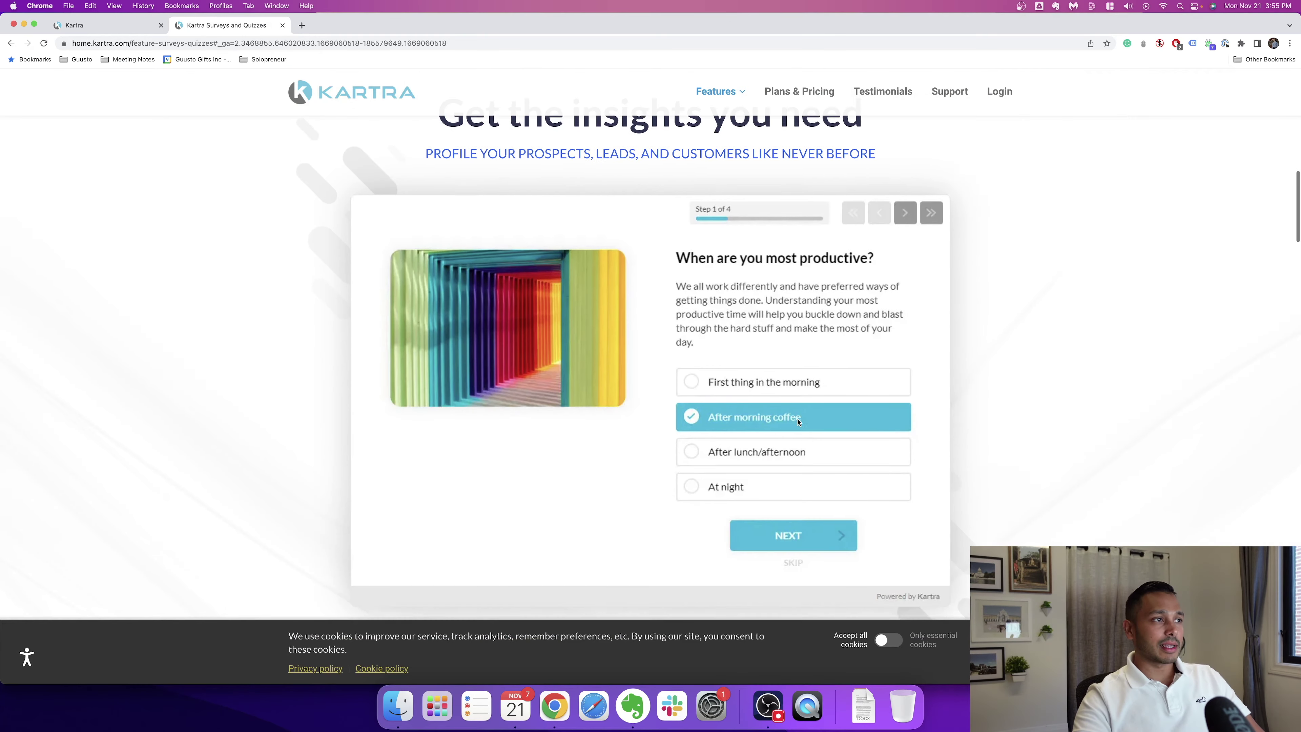
{"action": "scroll", "coordinate": [1098, 421], "scroll_direction": "down", "scroll_amount": 8}
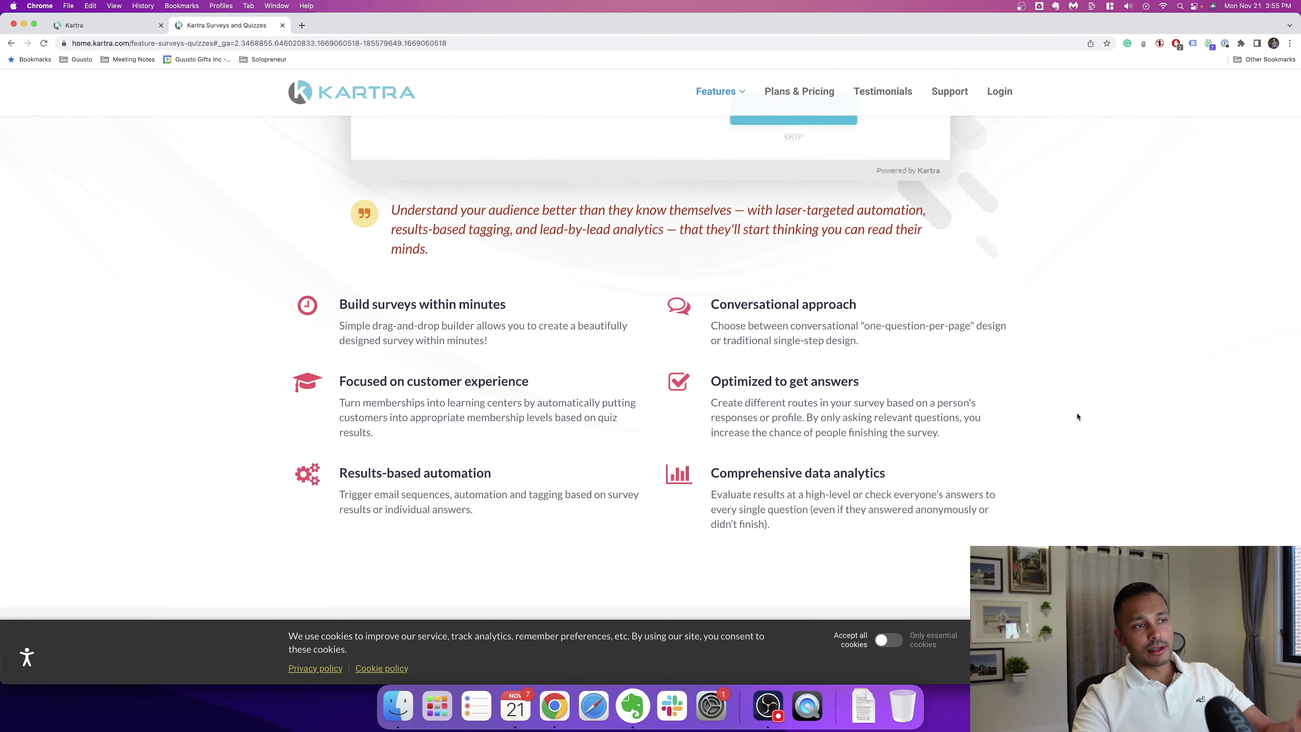
{"action": "scroll", "coordinate": [1064, 423], "scroll_direction": "down", "scroll_amount": 9}
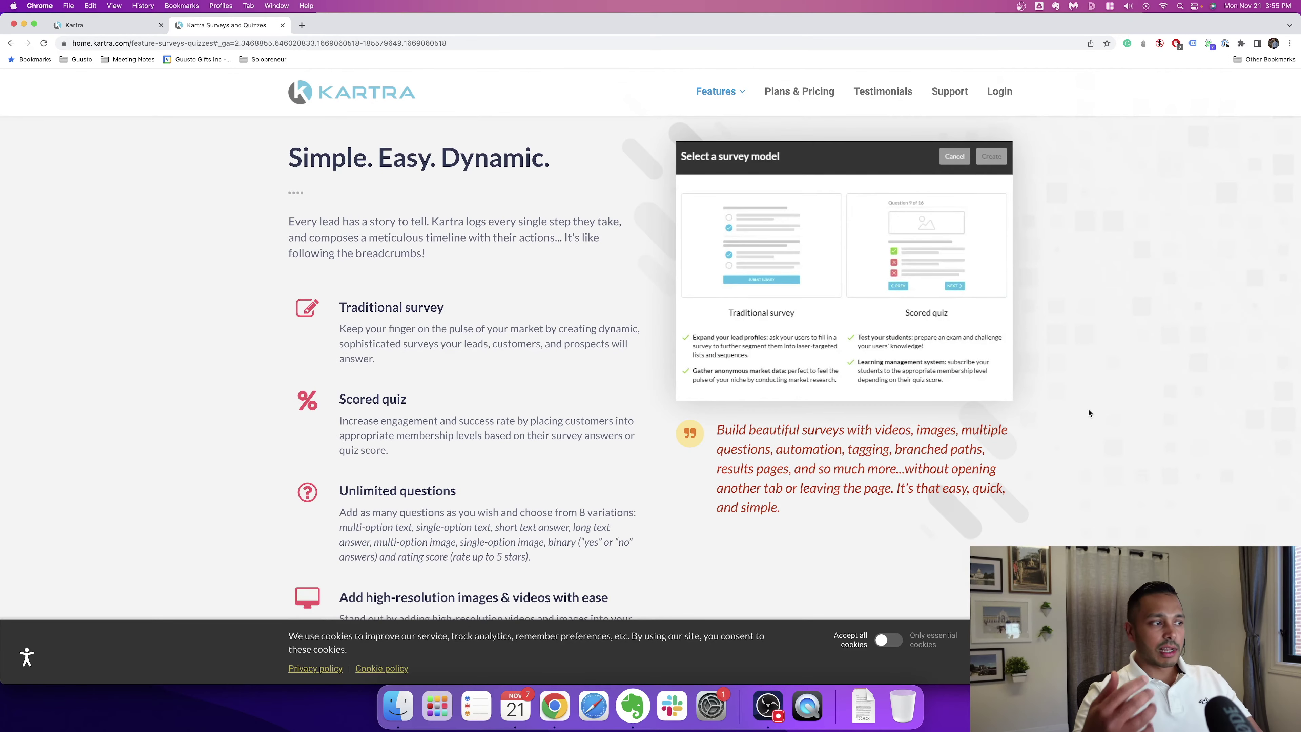
{"action": "scroll", "coordinate": [1089, 413], "scroll_direction": "down", "scroll_amount": 3}
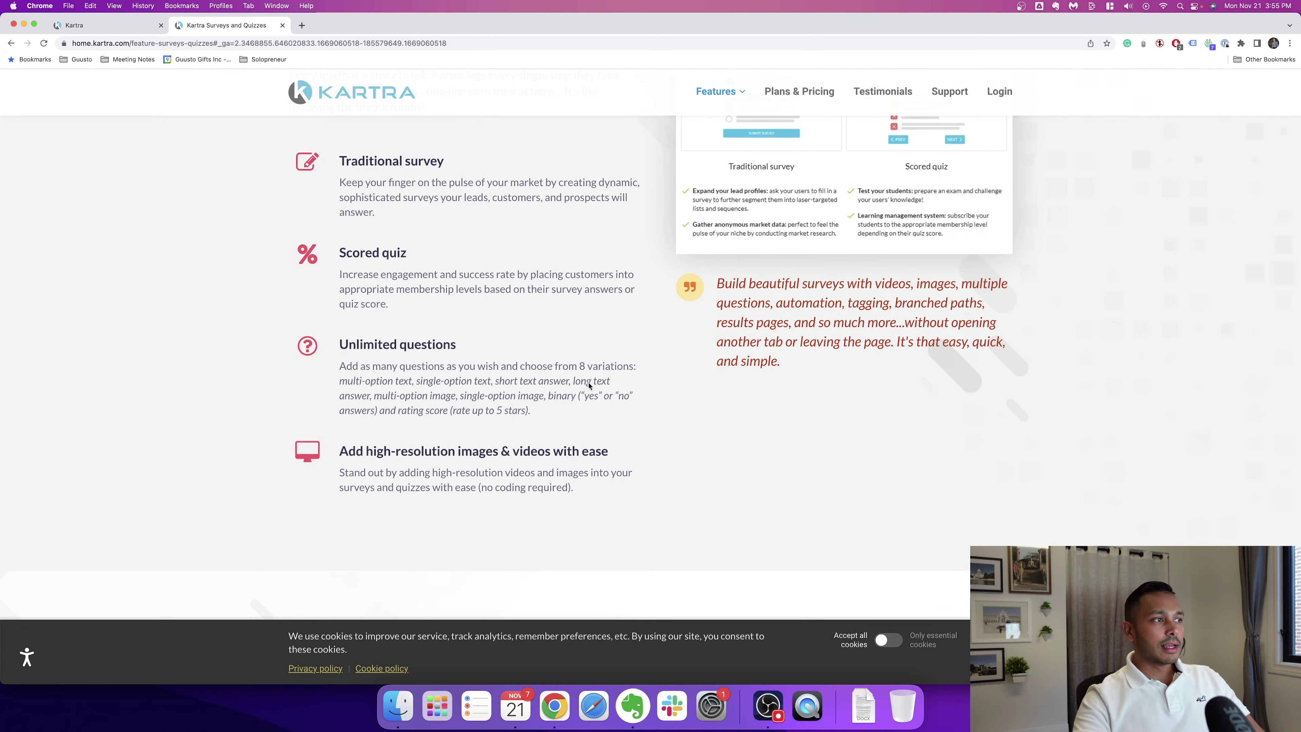
{"action": "scroll", "coordinate": [470, 401], "scroll_direction": "down", "scroll_amount": 15}
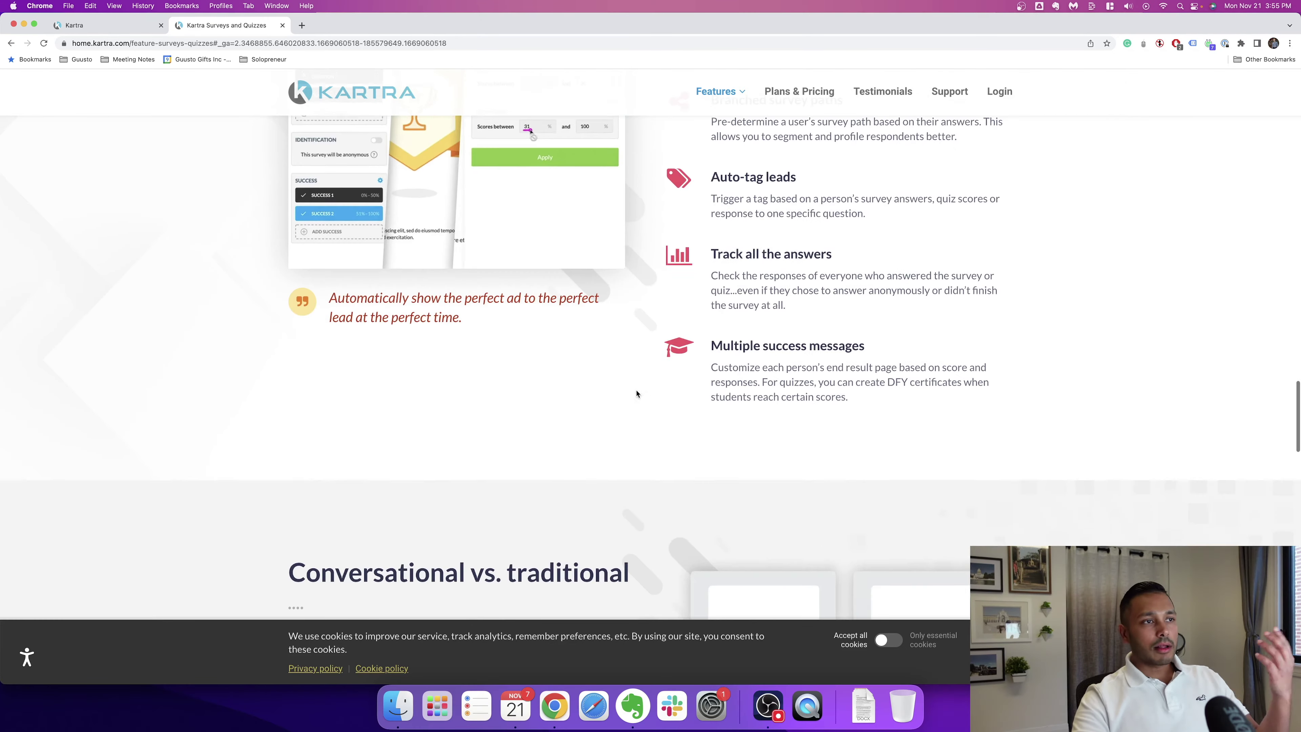
{"action": "scroll", "coordinate": [604, 392], "scroll_direction": "down", "scroll_amount": 18}
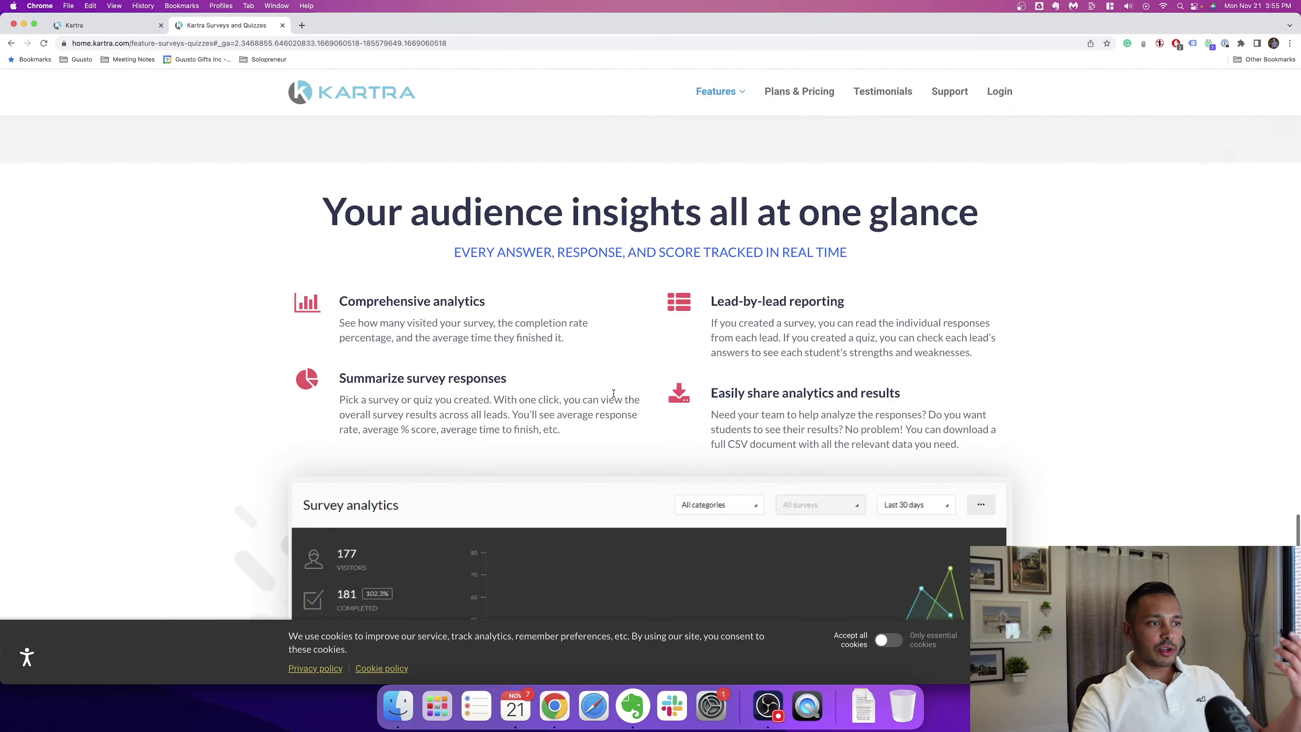
{"action": "scroll", "coordinate": [613, 393], "scroll_direction": "down", "scroll_amount": 7}
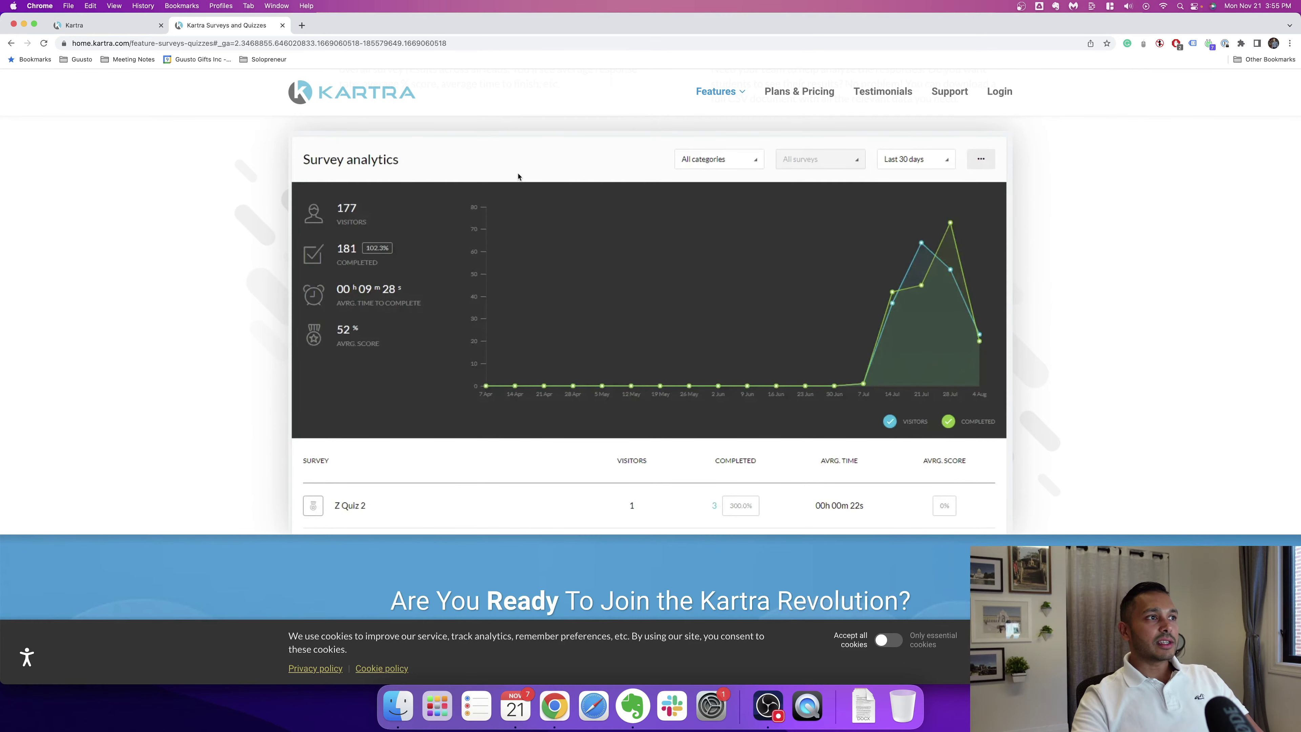
{"action": "scroll", "coordinate": [658, 376], "scroll_direction": "up", "scroll_amount": 3}
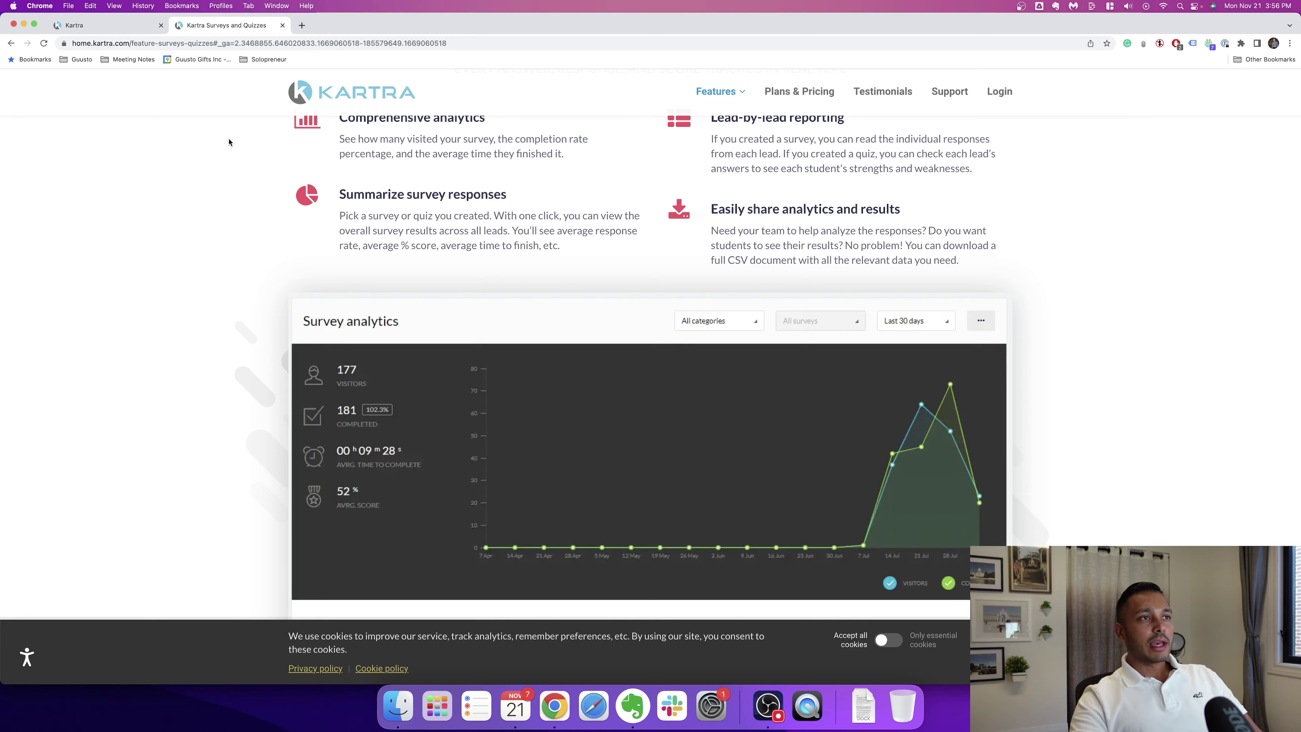
Step: Close the Surveys and Quizzes tab and open the public Helpdesks feature page
{"action": "left_click", "coordinate": [282, 25]}
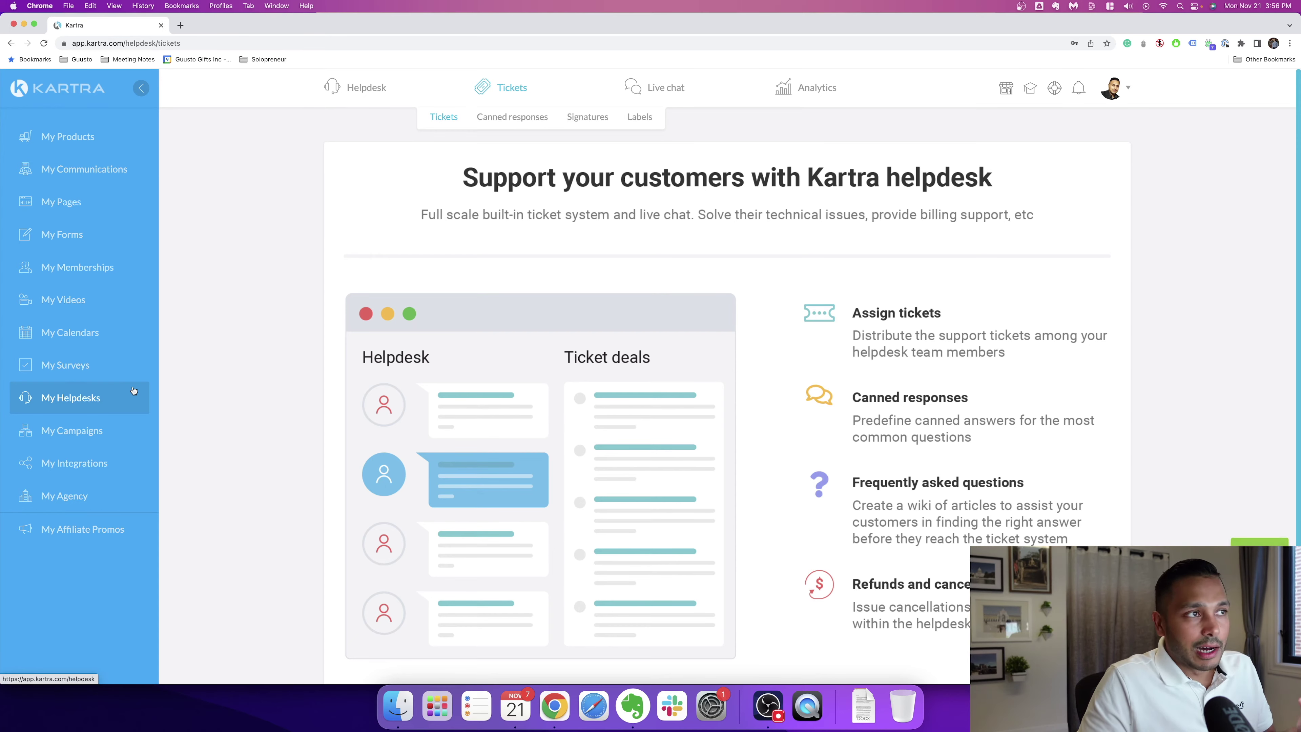
{"action": "mouse_move", "coordinate": [367, 87]}
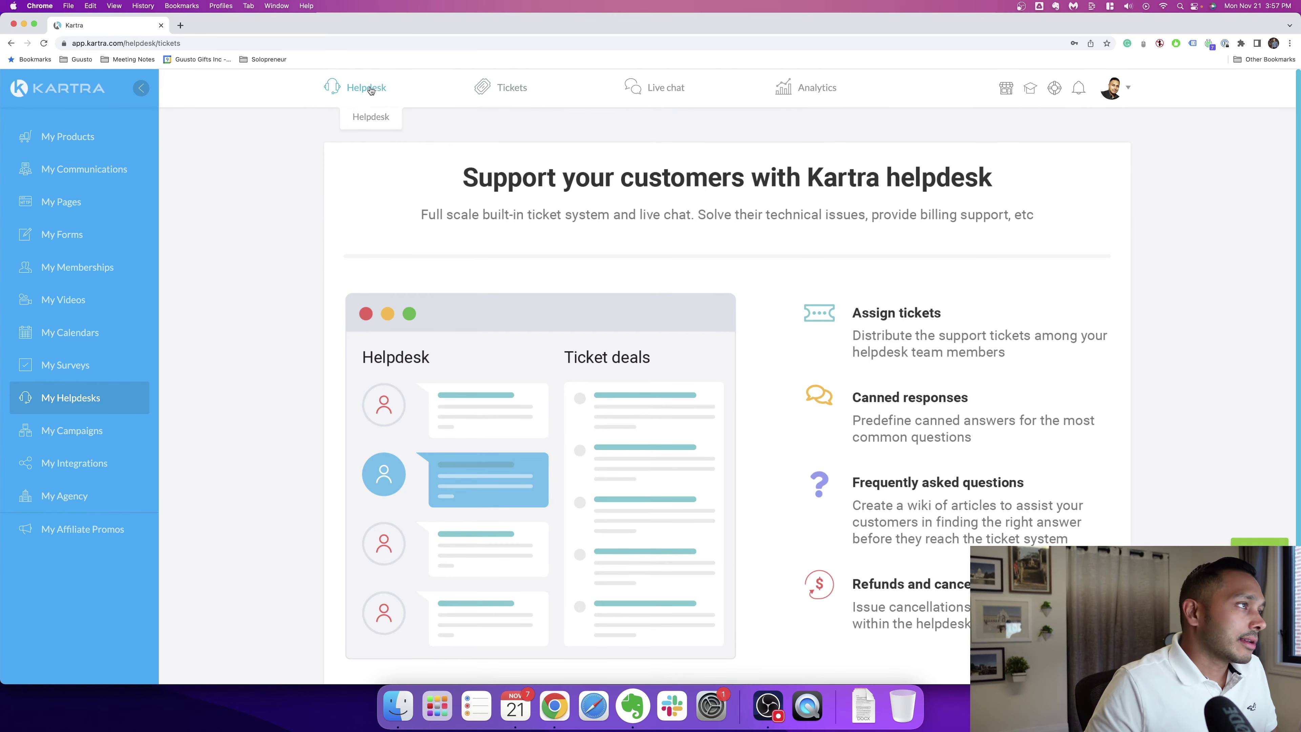
{"action": "mouse_move", "coordinate": [481, 95]}
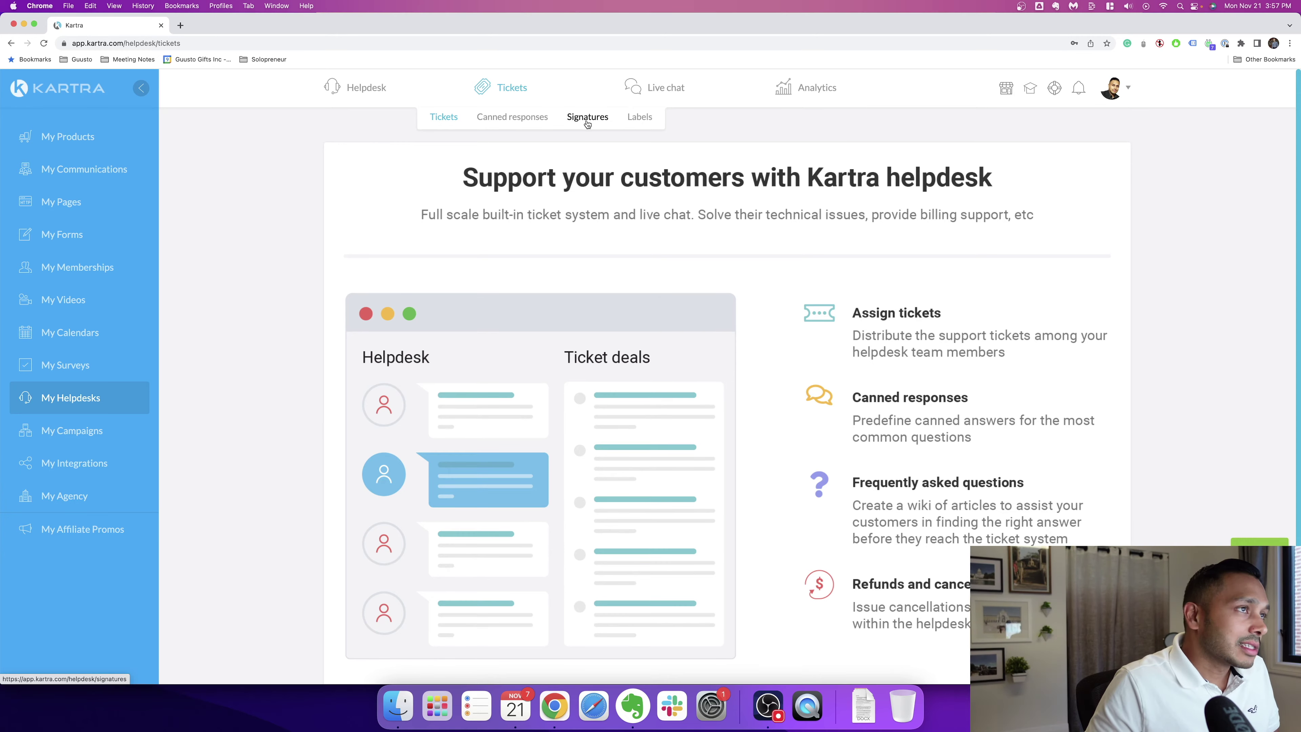
{"action": "mouse_move", "coordinate": [663, 79]}
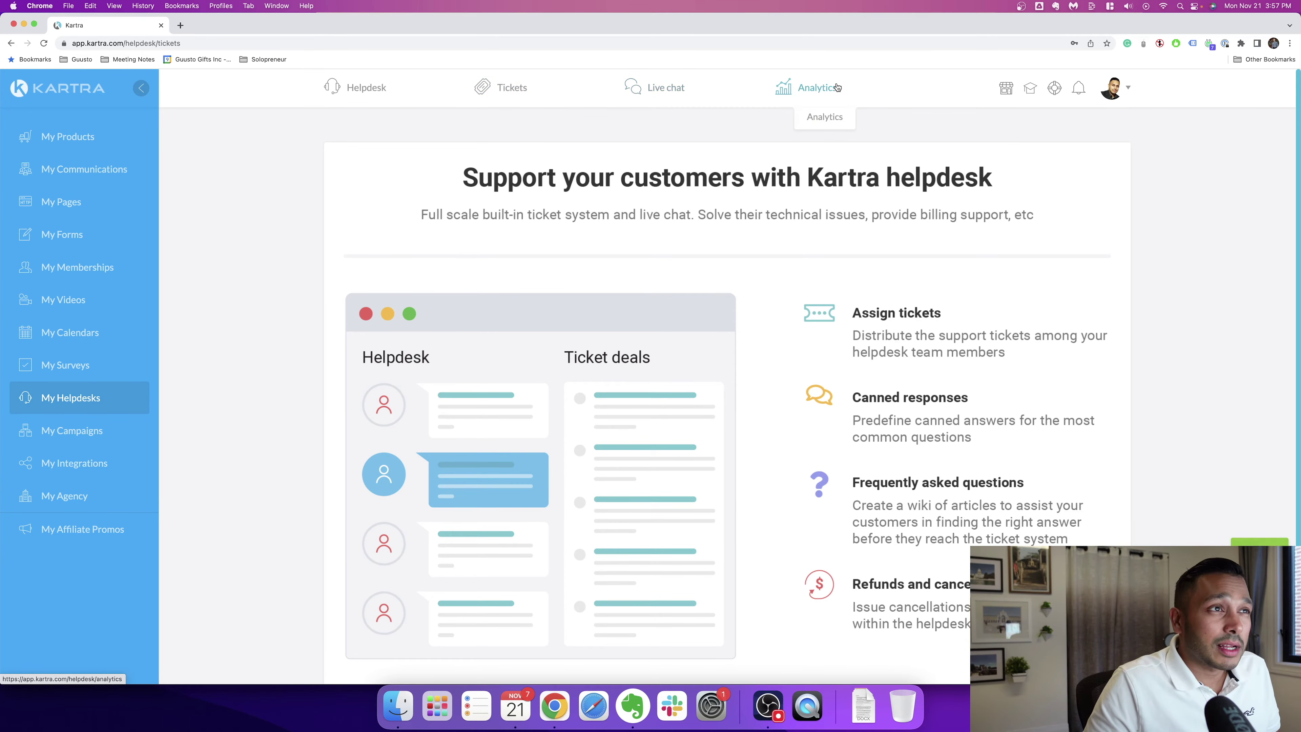
{"action": "left_click", "coordinate": [1259, 539]}
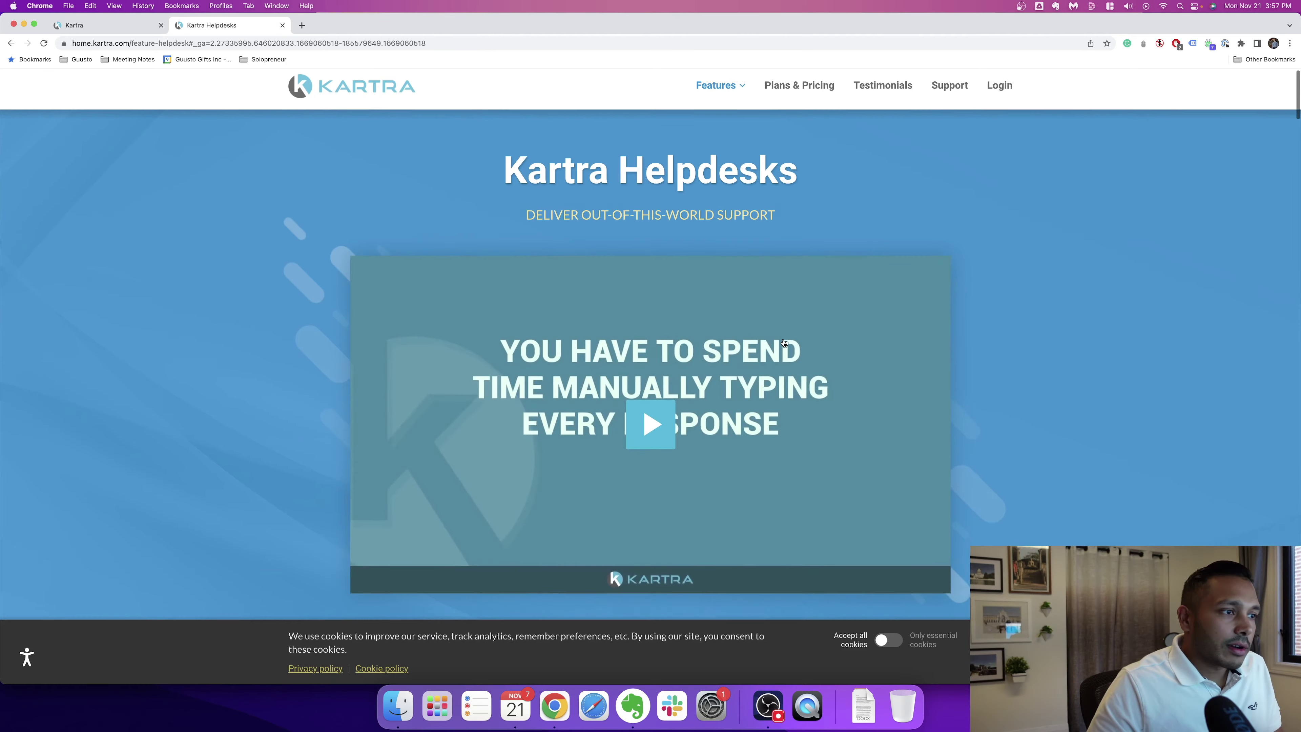
Step: Read the Helpdesks page past Robust ticketing system and Let's chat, down to Seamless email integration
{"action": "scroll", "coordinate": [830, 349], "scroll_direction": "down", "scroll_amount": 5}
{"action": "scroll", "coordinate": [829, 349], "scroll_direction": "down", "scroll_amount": 5}
{"action": "scroll", "coordinate": [840, 354], "scroll_direction": "up", "scroll_amount": 3}
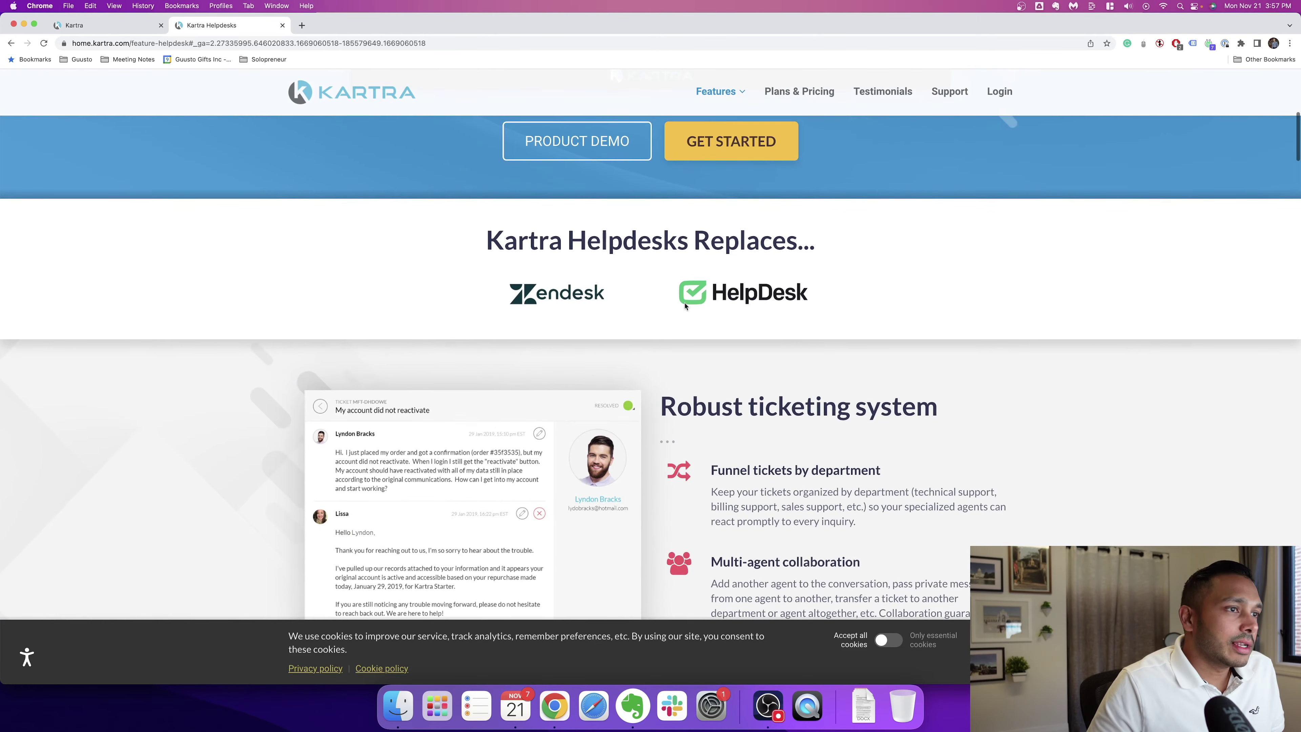
{"action": "scroll", "coordinate": [848, 357], "scroll_direction": "down", "scroll_amount": 2}
{"action": "scroll", "coordinate": [847, 357], "scroll_direction": "down", "scroll_amount": 2}
{"action": "scroll", "coordinate": [432, 395], "scroll_direction": "down", "scroll_amount": 2}
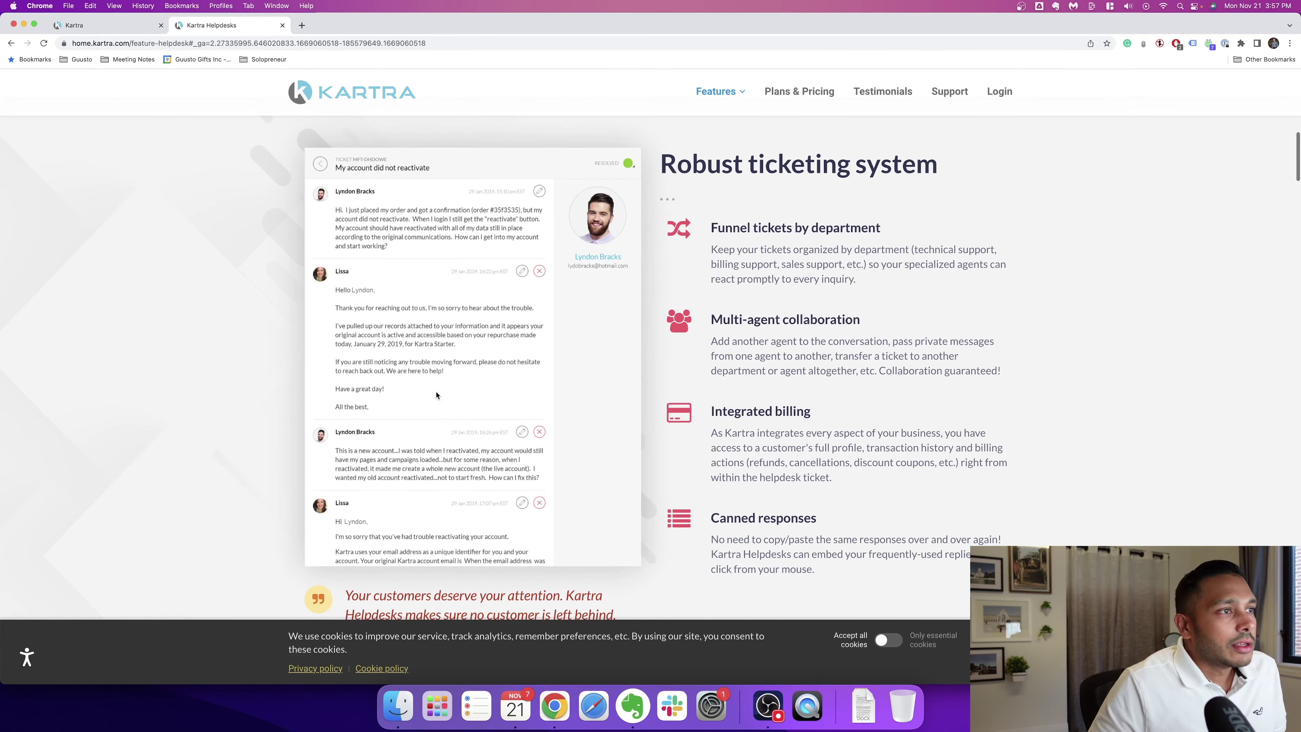
{"action": "scroll", "coordinate": [919, 374], "scroll_direction": "down", "scroll_amount": 4}
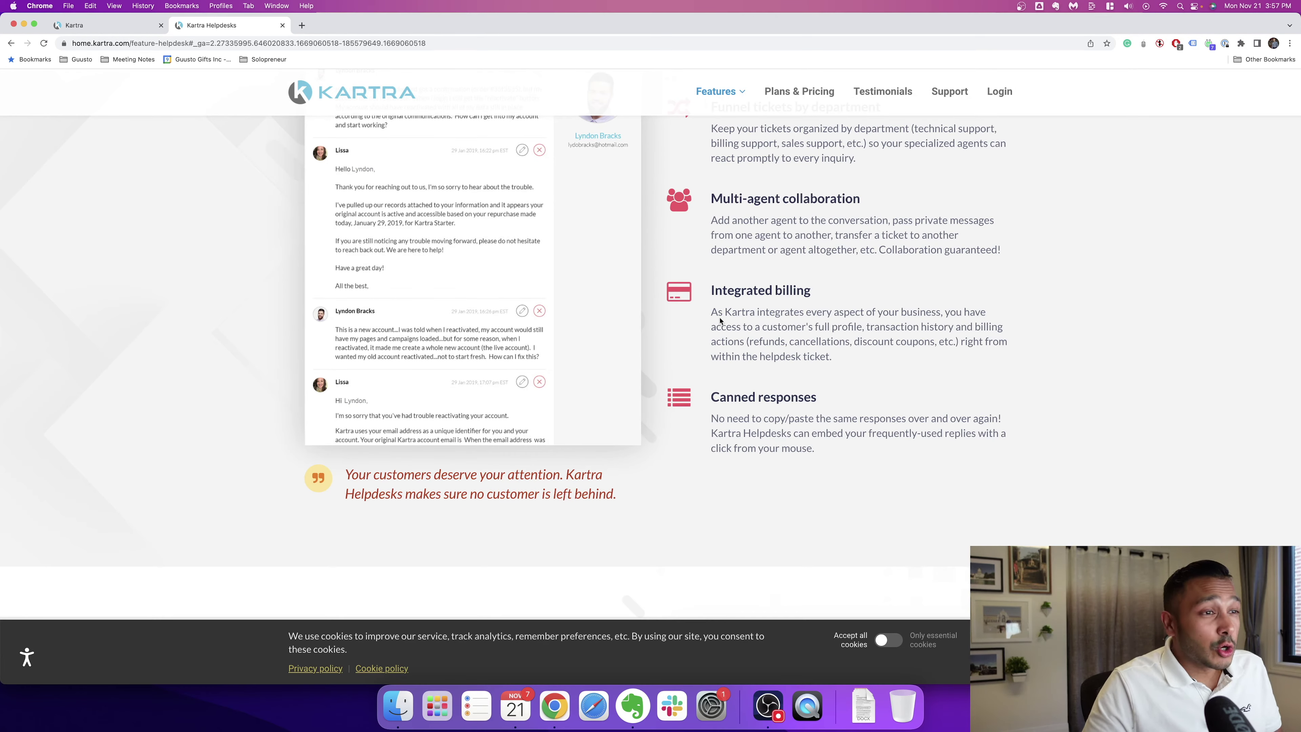
{"action": "scroll", "coordinate": [500, 300], "scroll_direction": "down", "scroll_amount": 15}
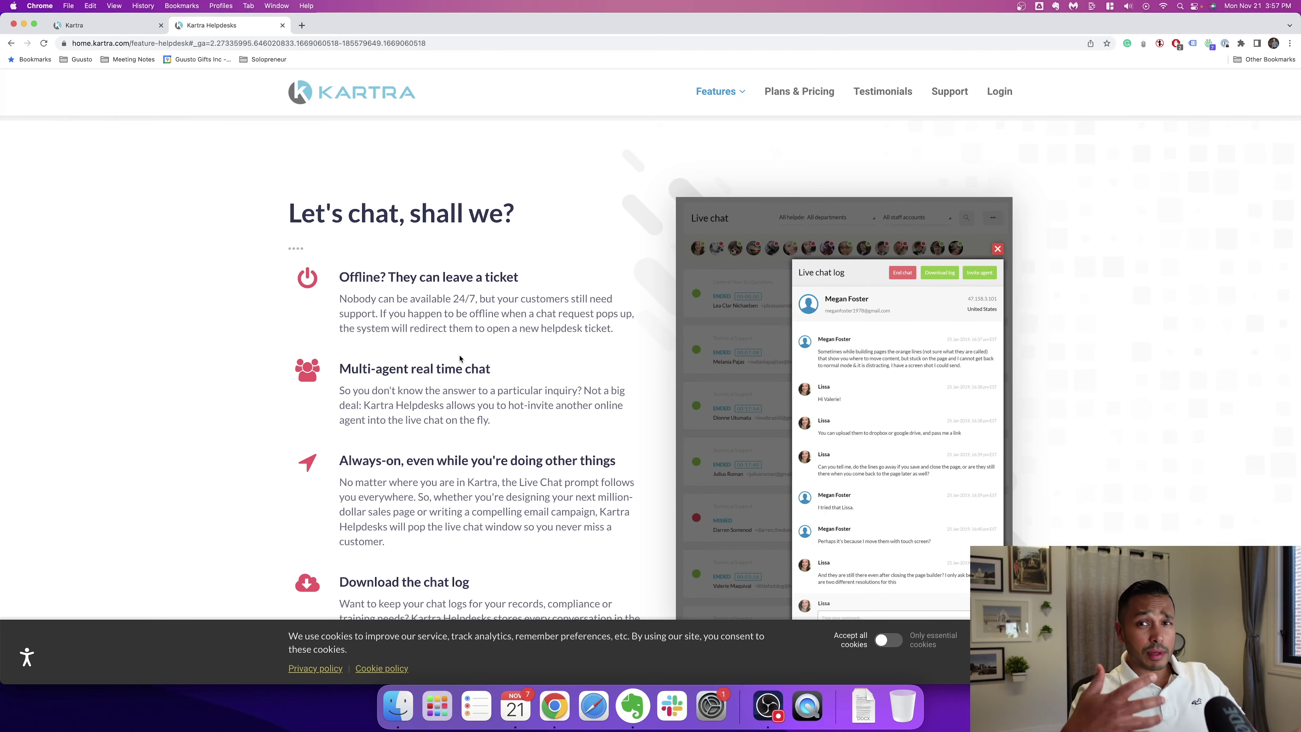
{"action": "scroll", "coordinate": [401, 385], "scroll_direction": "down", "scroll_amount": 3}
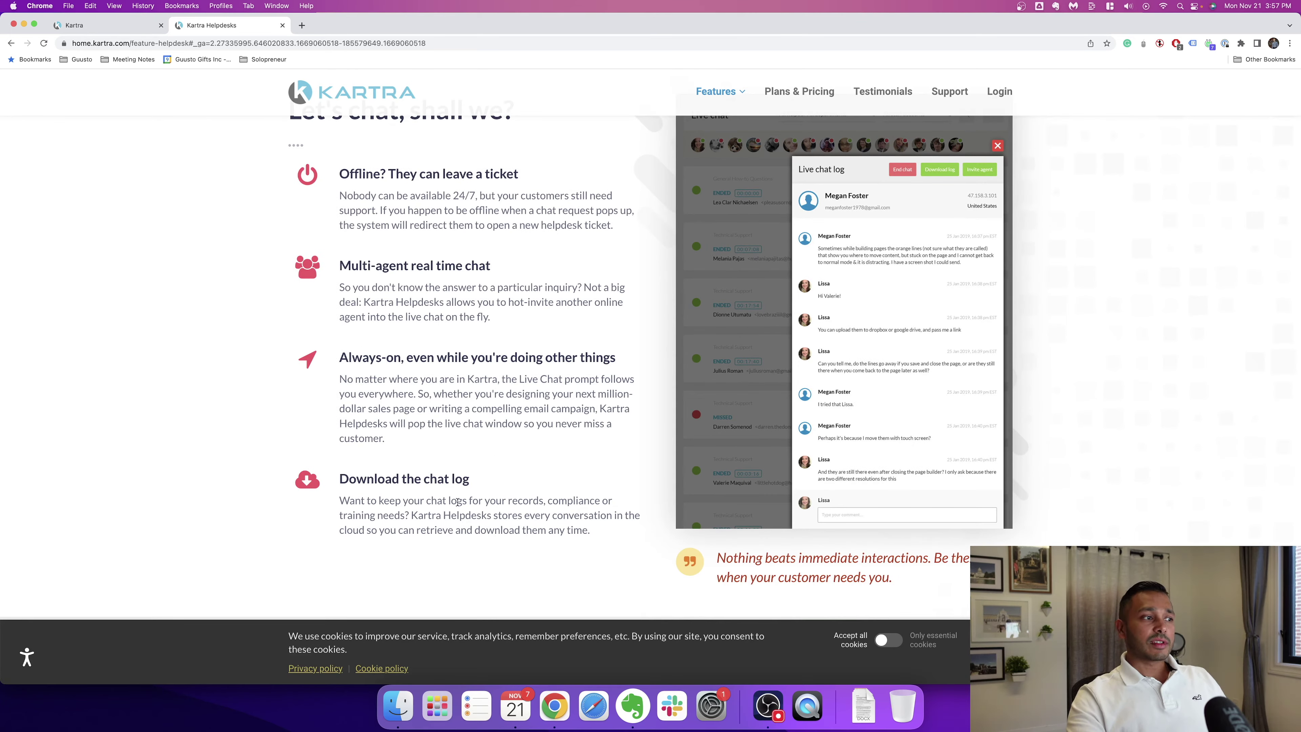
{"action": "scroll", "coordinate": [577, 486], "scroll_direction": "down", "scroll_amount": 10}
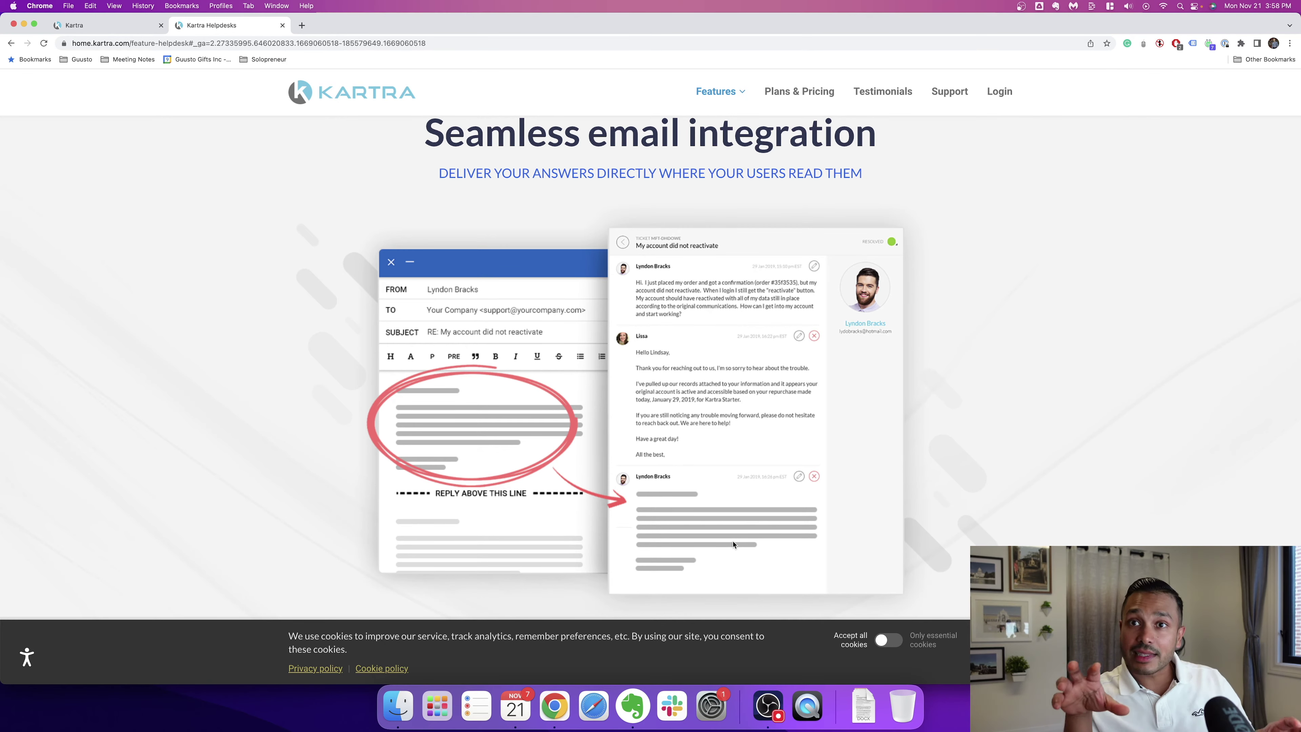
Step: Read the remaining Helpdesks sections on analytics, the billing portal and the Wiki
{"action": "scroll", "coordinate": [555, 487], "scroll_direction": "down", "scroll_amount": 10}
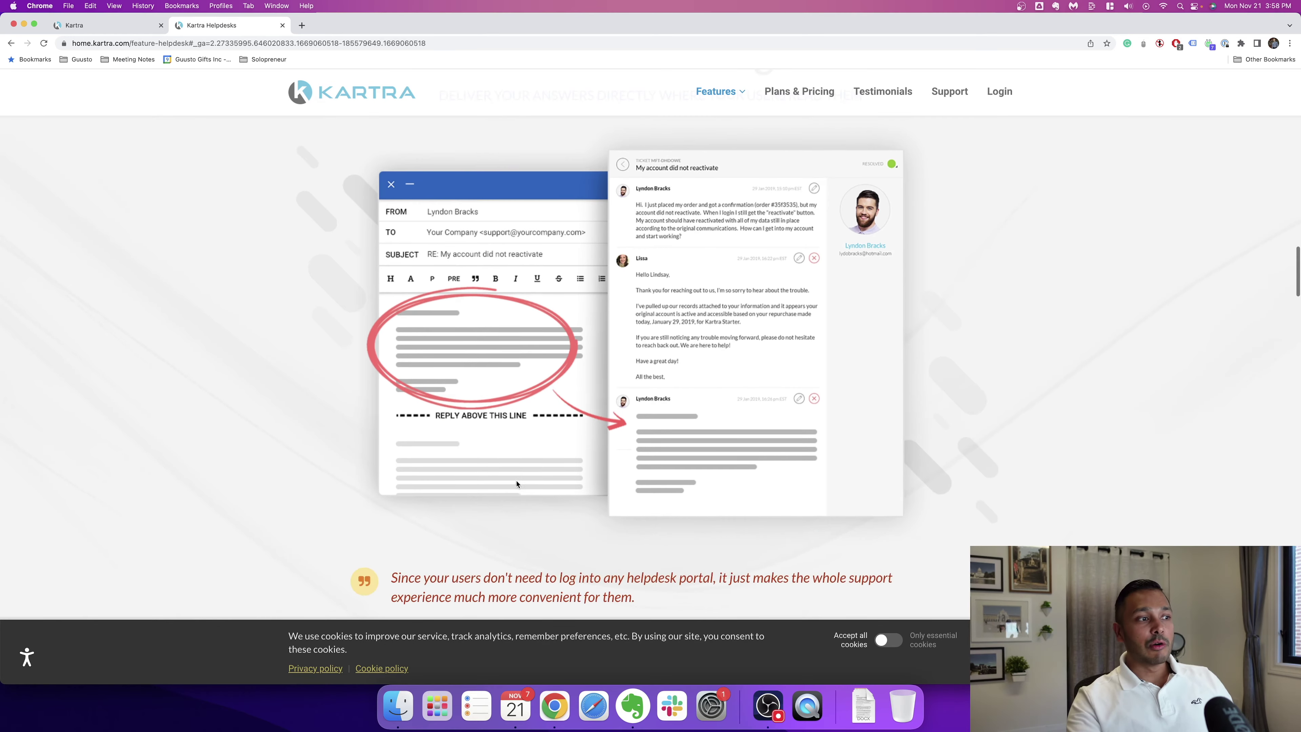
{"action": "scroll", "coordinate": [617, 503], "scroll_direction": "down", "scroll_amount": 10}
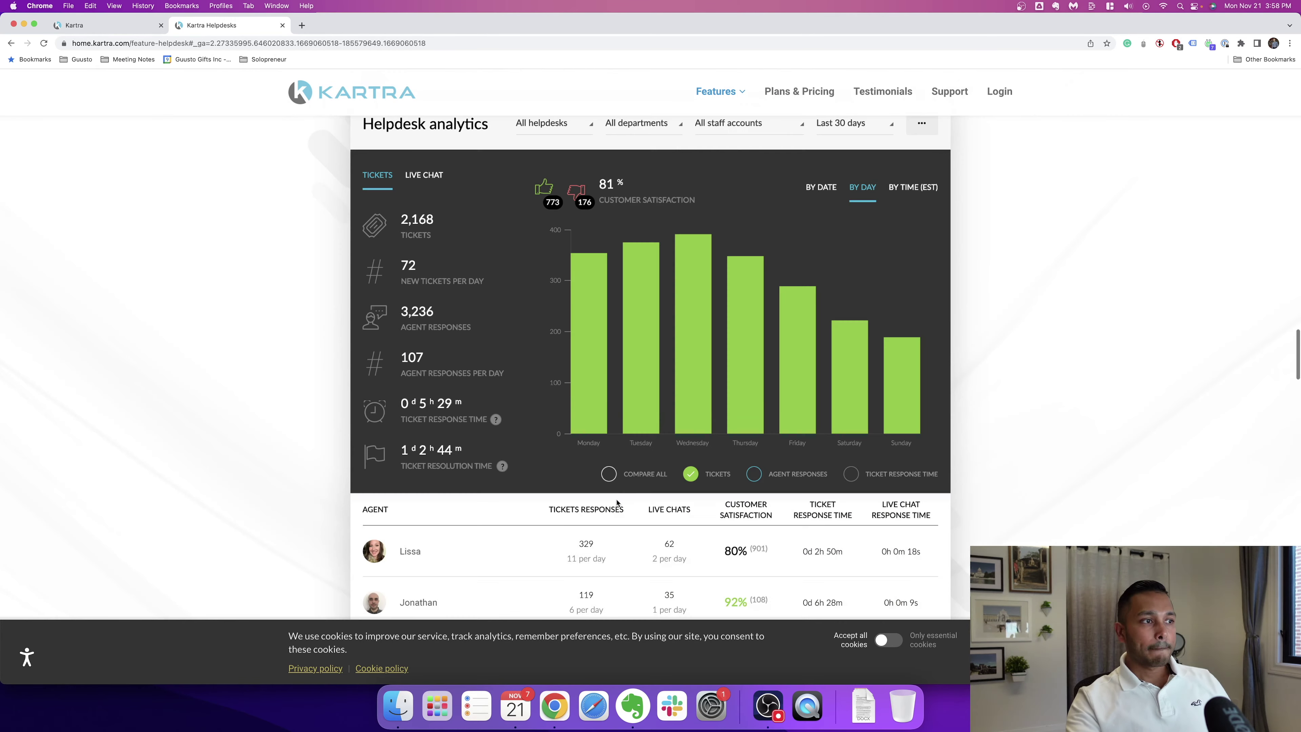
{"action": "scroll", "coordinate": [596, 472], "scroll_direction": "down", "scroll_amount": 10}
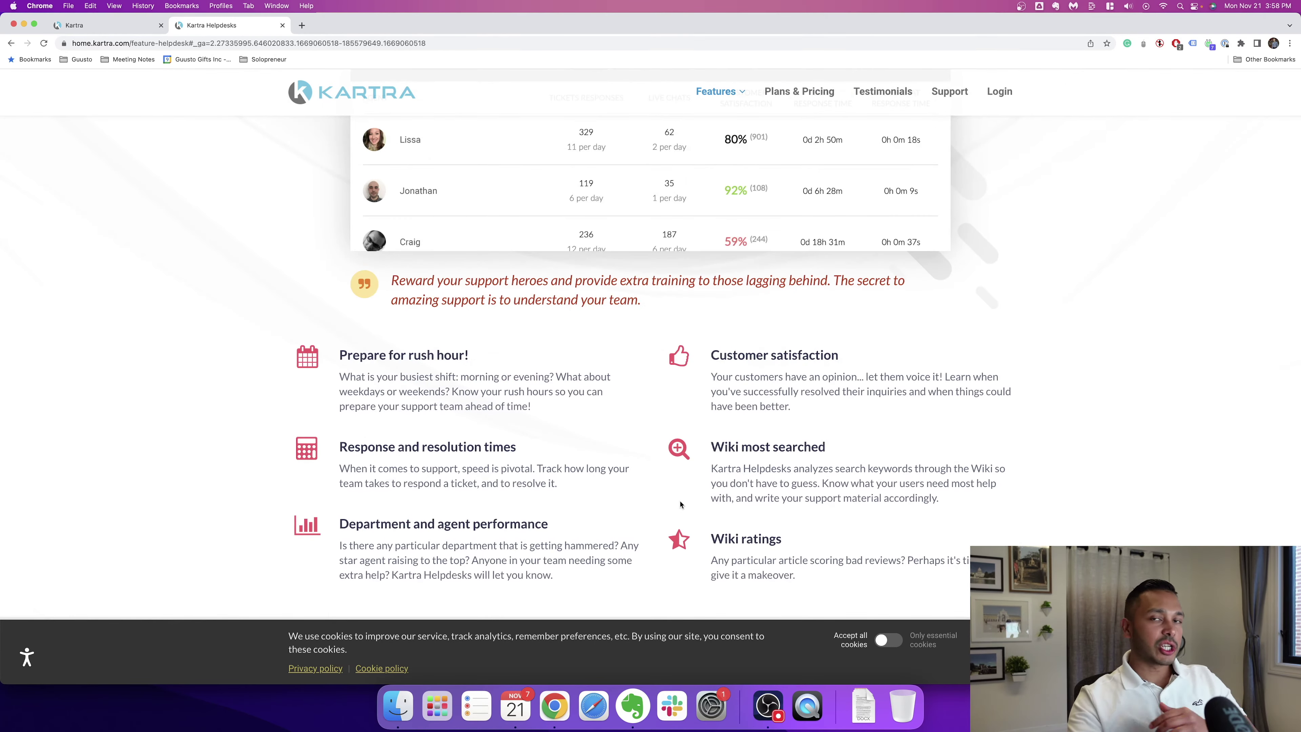
{"action": "scroll", "coordinate": [670, 508], "scroll_direction": "down", "scroll_amount": 15}
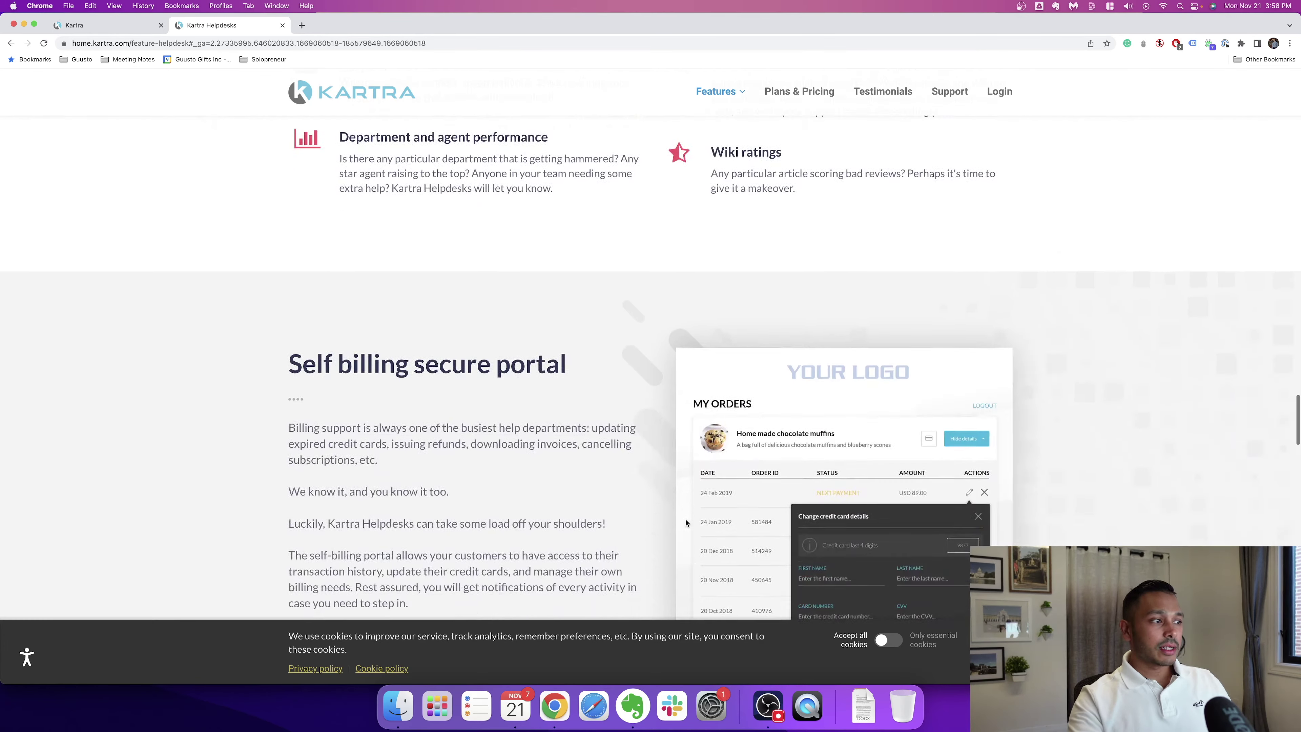
{"action": "scroll", "coordinate": [530, 396], "scroll_direction": "down", "scroll_amount": 9}
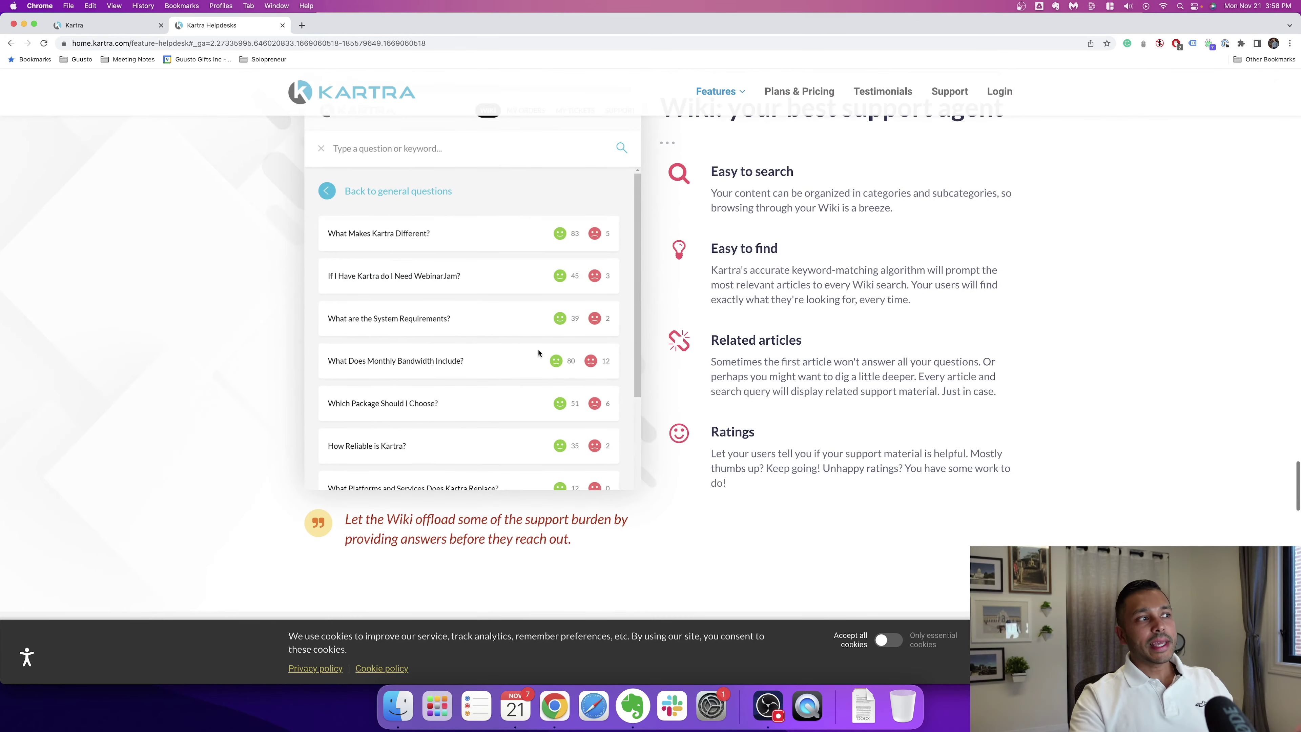
{"action": "scroll", "coordinate": [518, 341], "scroll_direction": "up", "scroll_amount": 2}
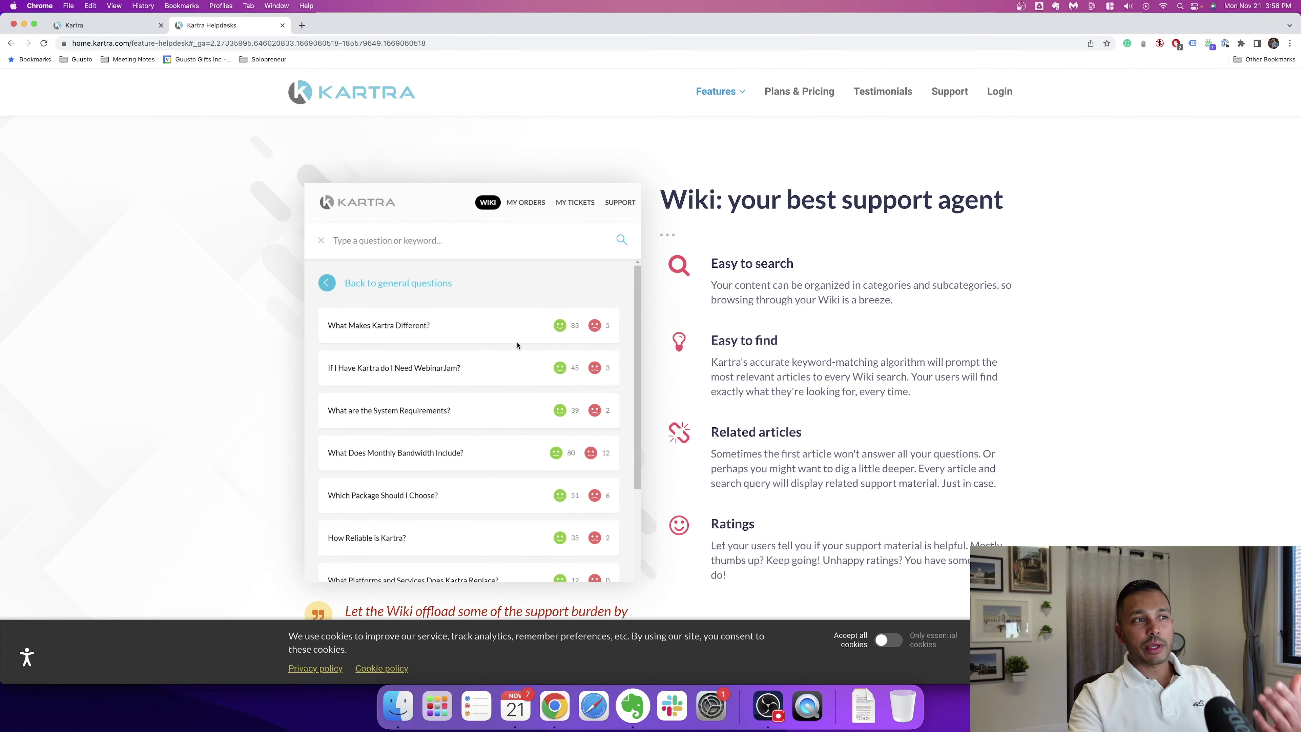
{"action": "scroll", "coordinate": [292, 342], "scroll_direction": "down", "scroll_amount": 10}
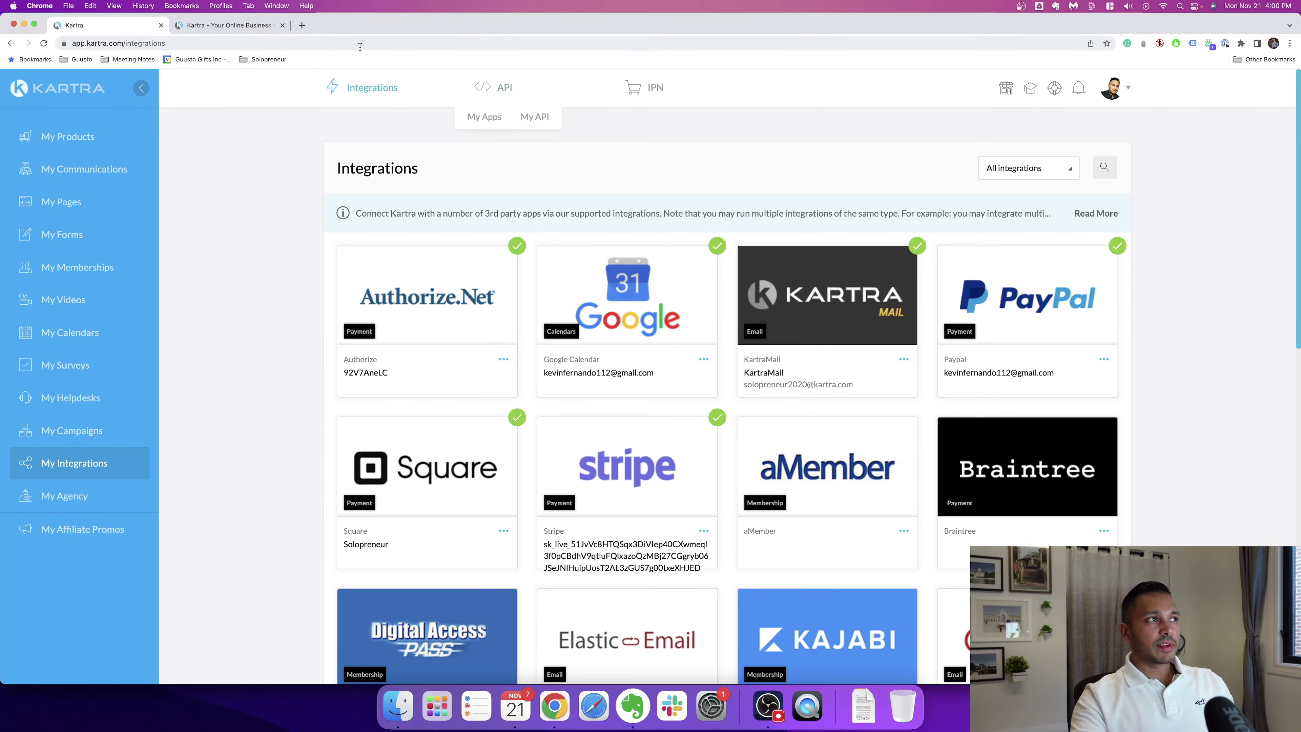
Step: Go to the Kartra API and IPN feature page and read its Native Integrations list
{"action": "left_click", "coordinate": [234, 25]}
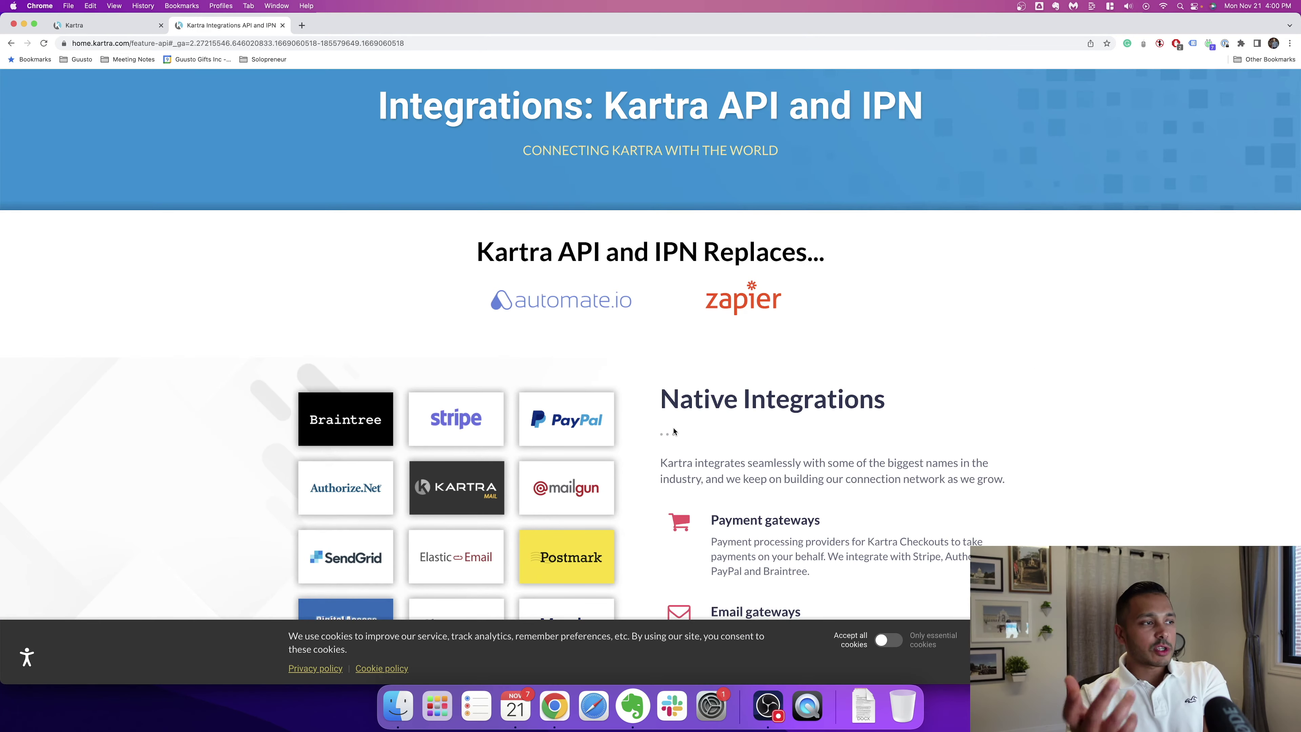
{"action": "scroll", "coordinate": [674, 432], "scroll_direction": "down", "scroll_amount": 3}
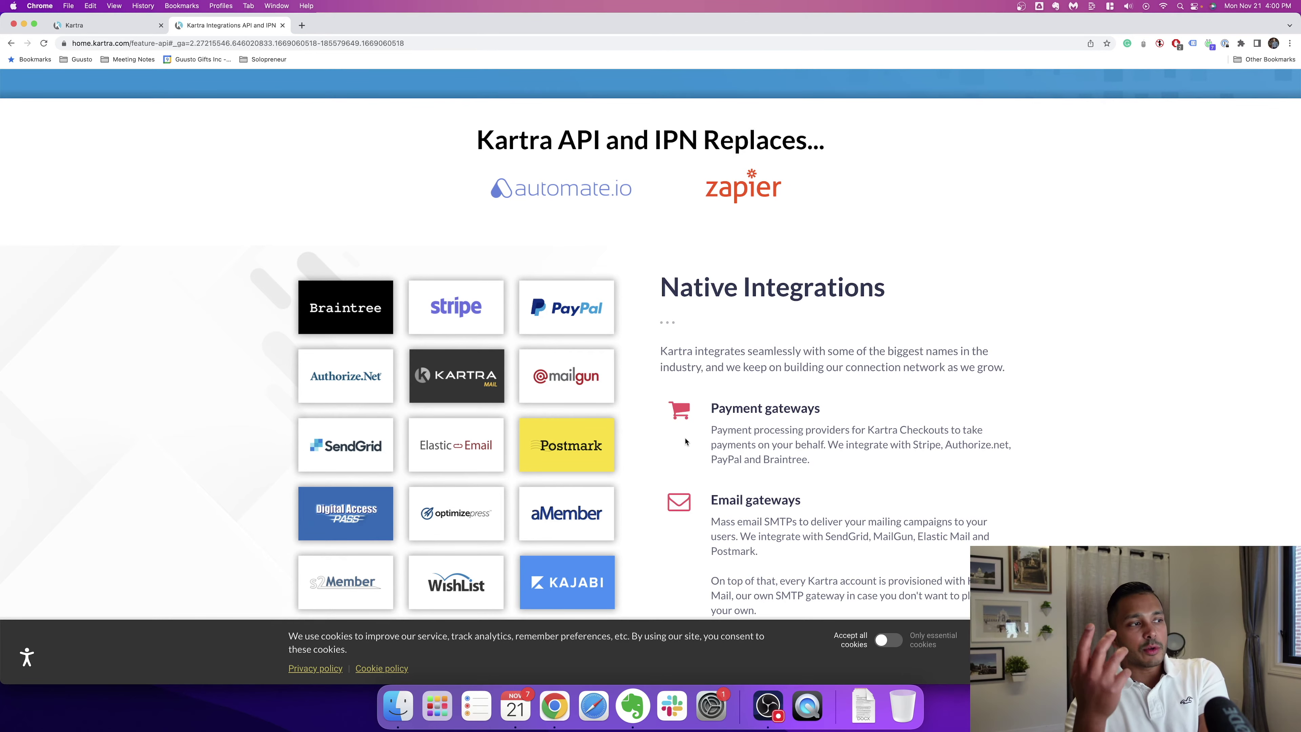
{"action": "scroll", "coordinate": [686, 441], "scroll_direction": "down", "scroll_amount": 5}
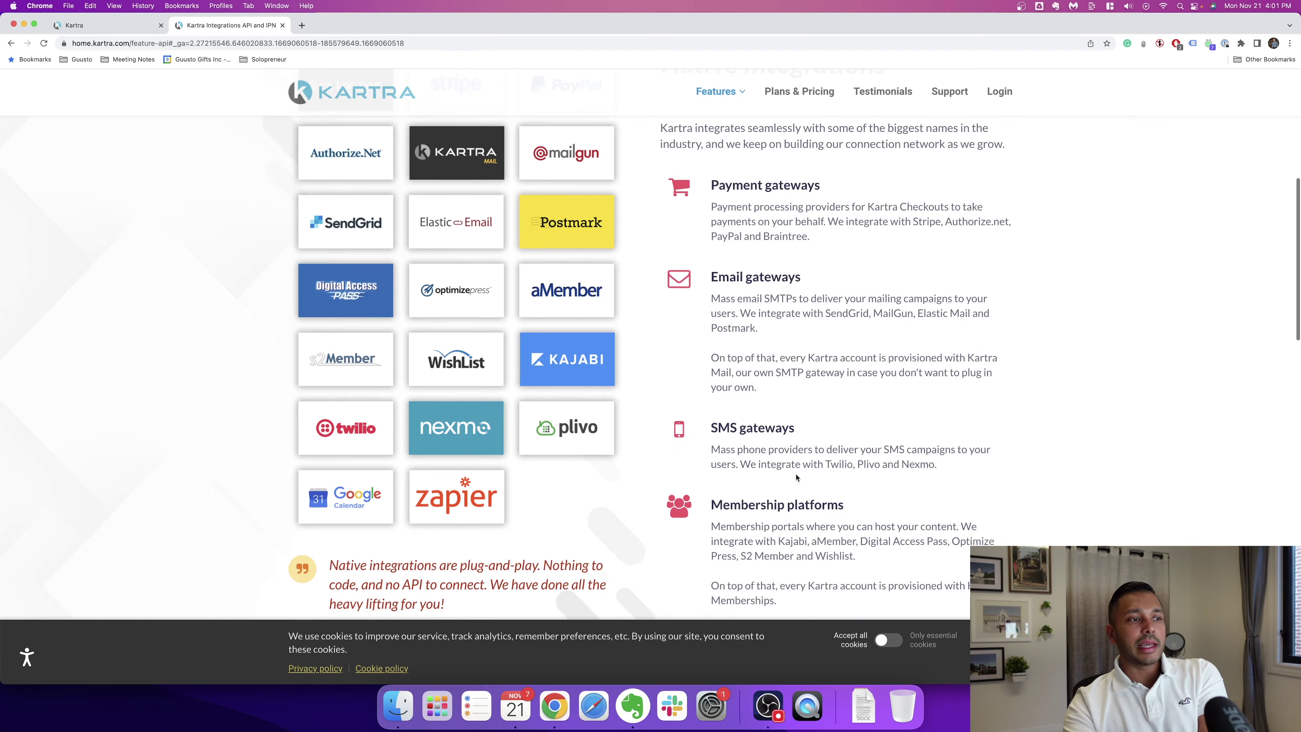
{"action": "scroll", "coordinate": [727, 482], "scroll_direction": "down", "scroll_amount": 4}
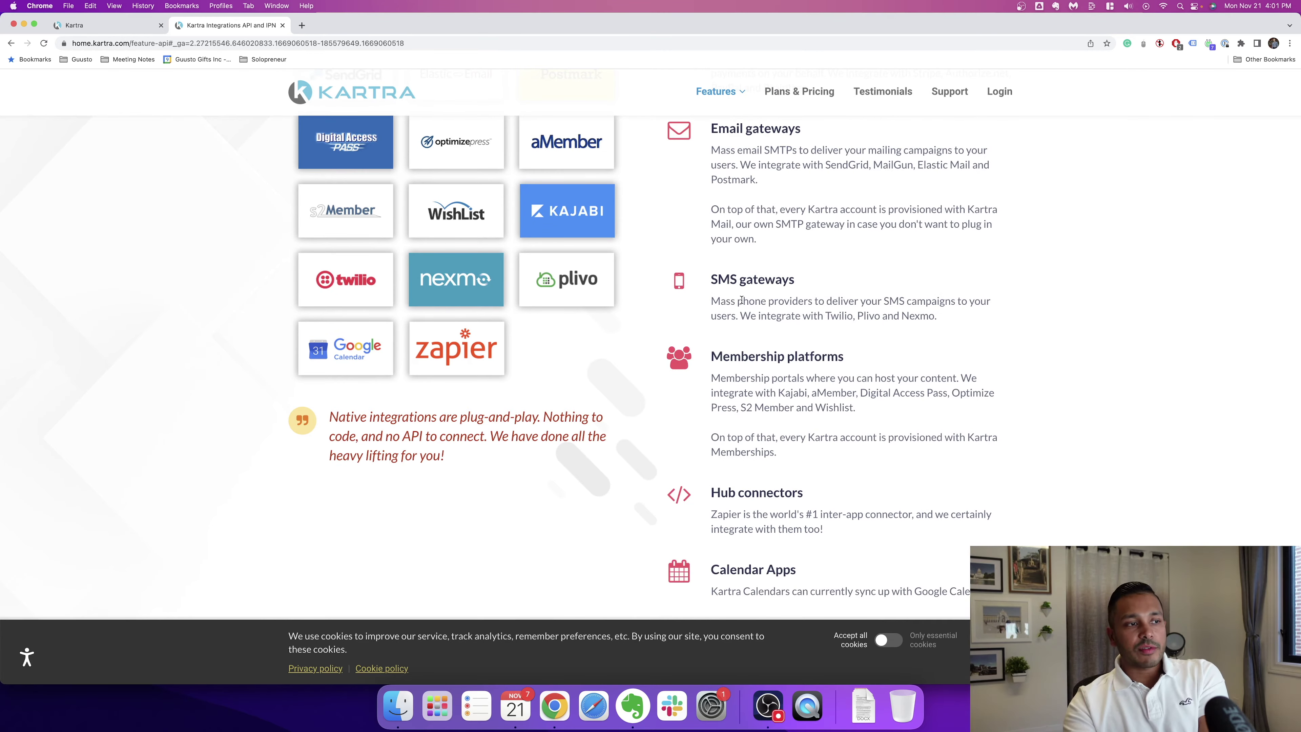
{"action": "scroll", "coordinate": [476, 513], "scroll_direction": "down", "scroll_amount": 3}
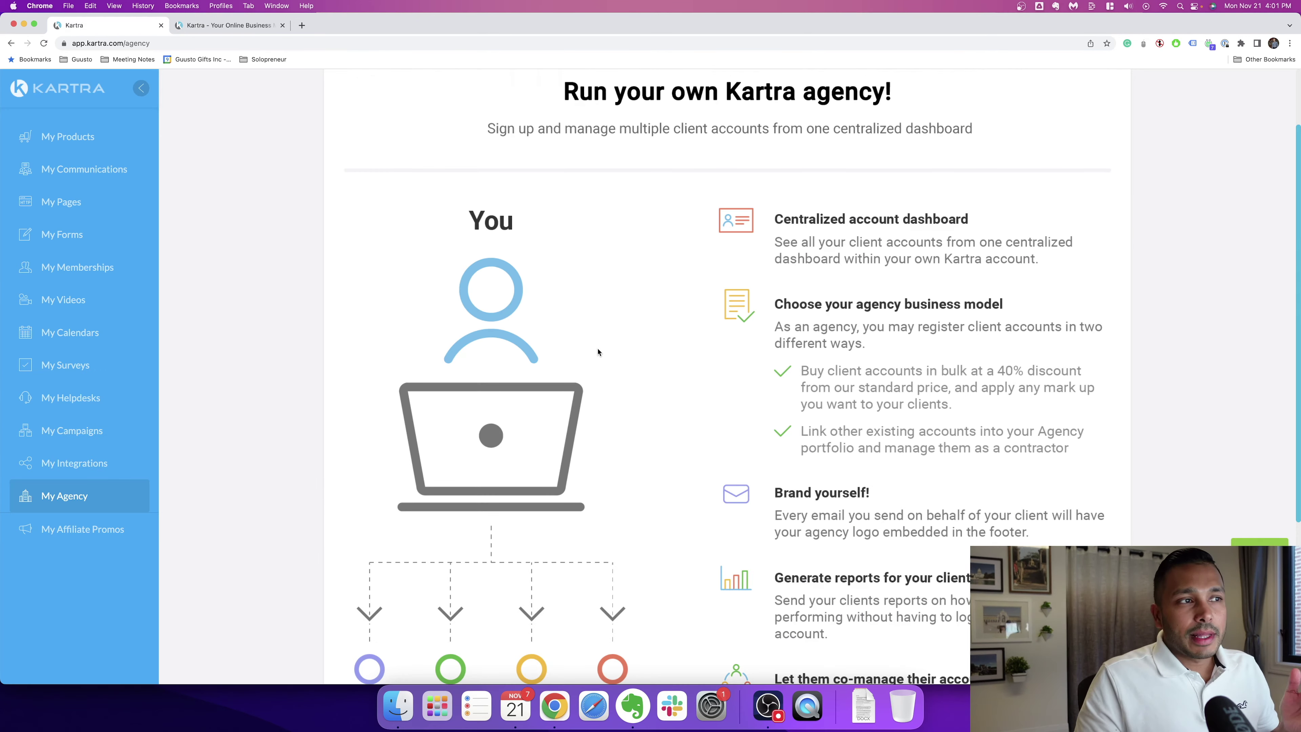
Step: Open the public Agency feature page from the Features menu on home.kartra.com
{"action": "scroll", "coordinate": [597, 359], "scroll_direction": "down", "scroll_amount": 3}
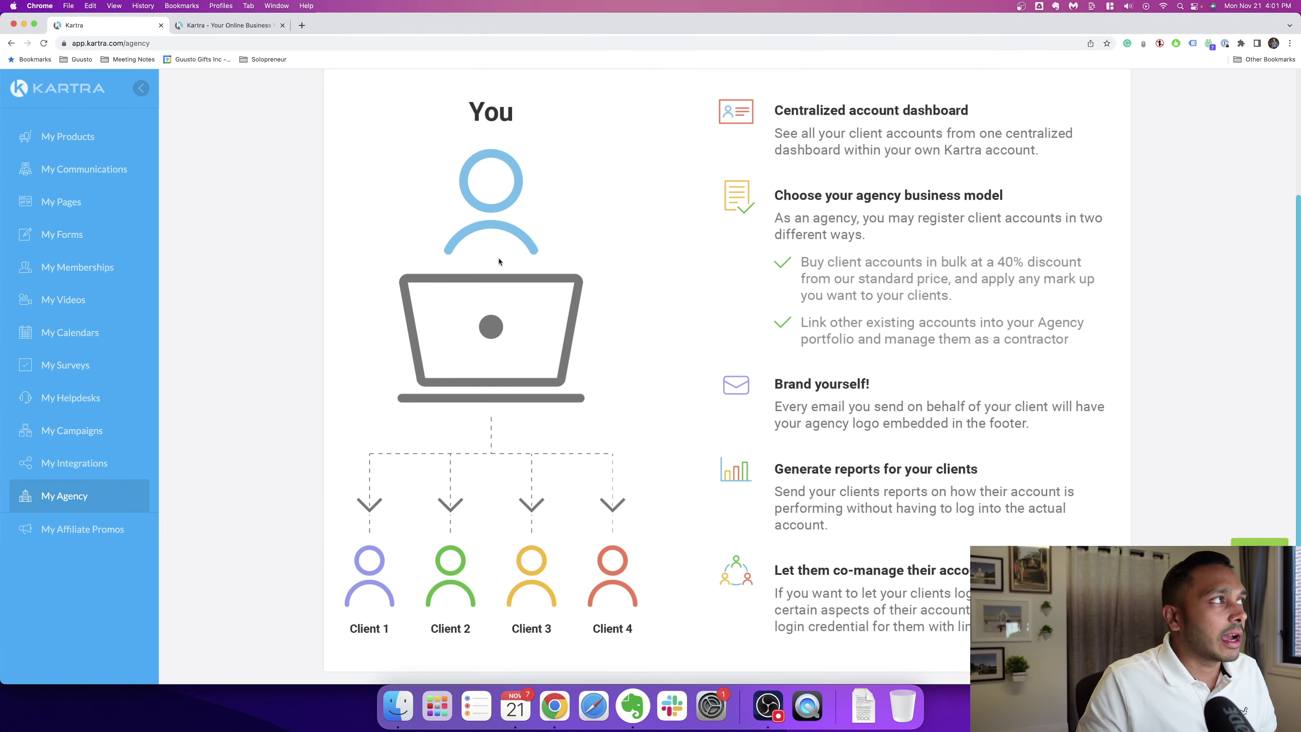
{"action": "left_click", "coordinate": [213, 31]}
{"action": "mouse_move", "coordinate": [720, 92]}
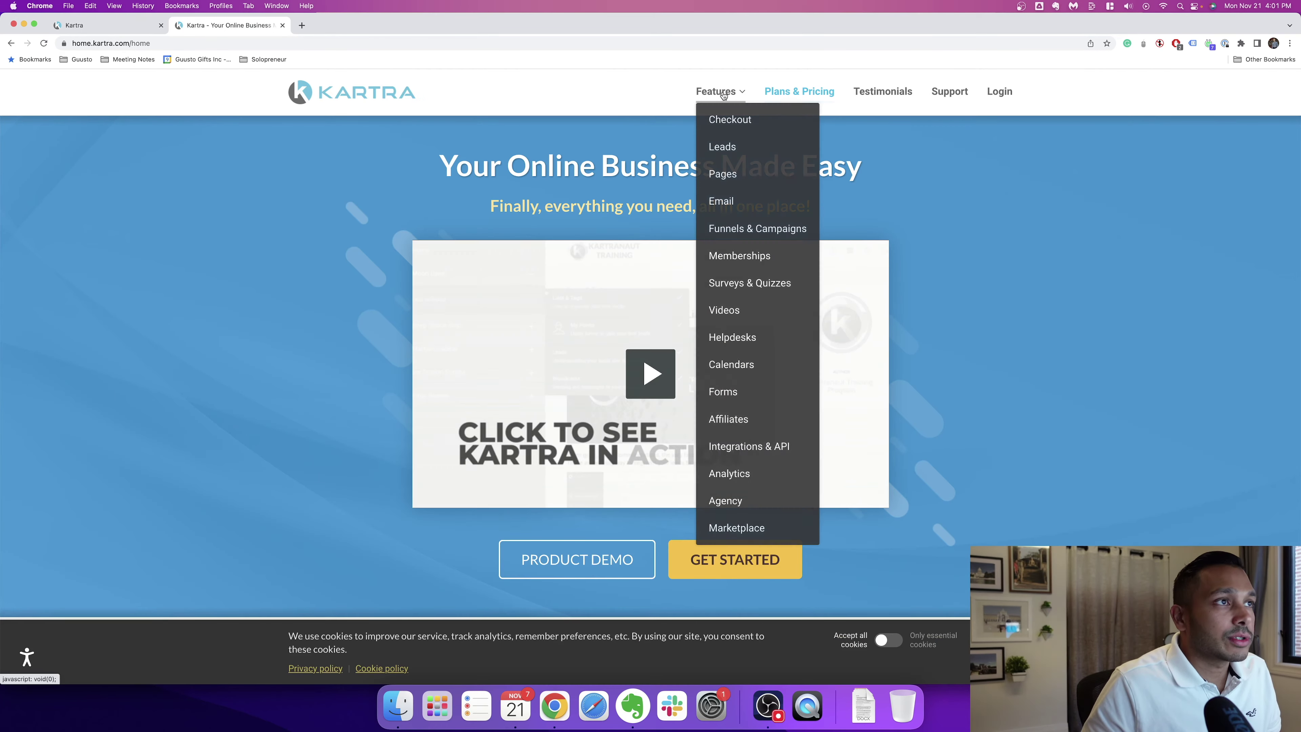
{"action": "left_click", "coordinate": [742, 500]}
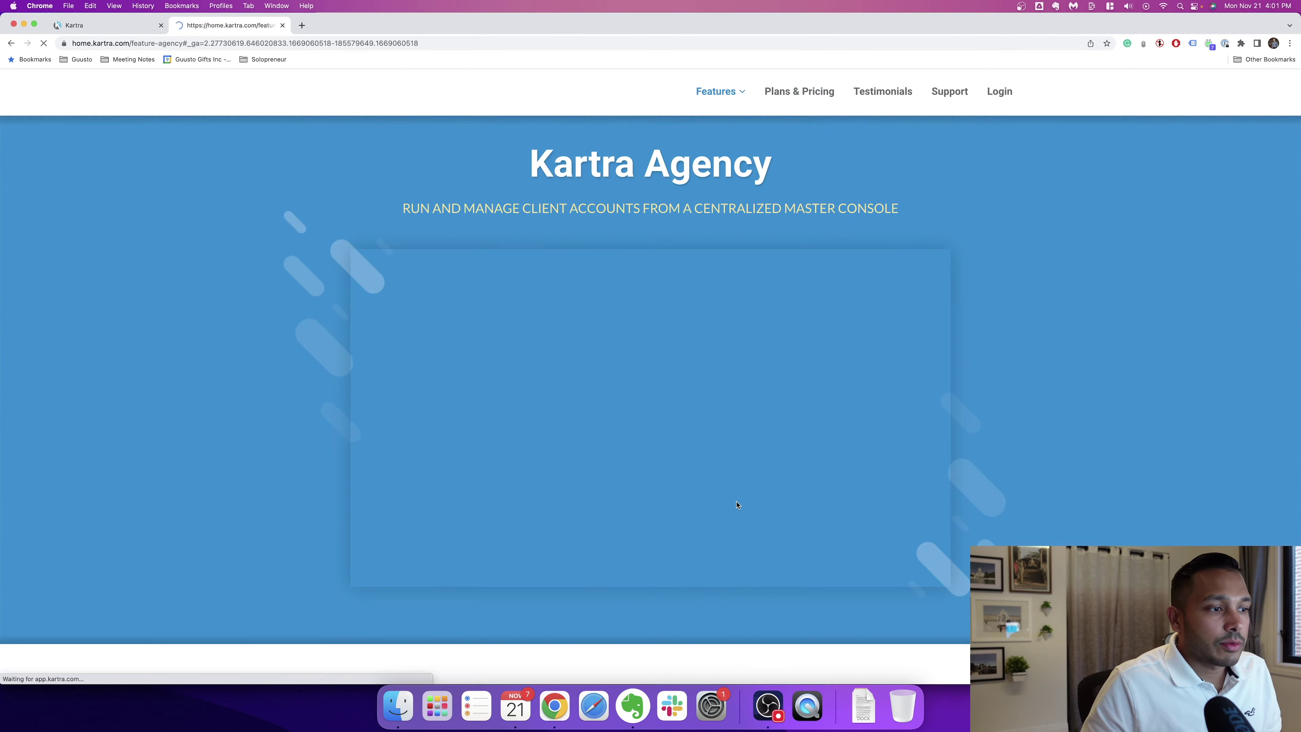
Step: Read the Kartra Agency page from agency models and billing through client reports and branding to the FAQ
{"action": "scroll", "coordinate": [1076, 427], "scroll_direction": "down", "scroll_amount": 10}
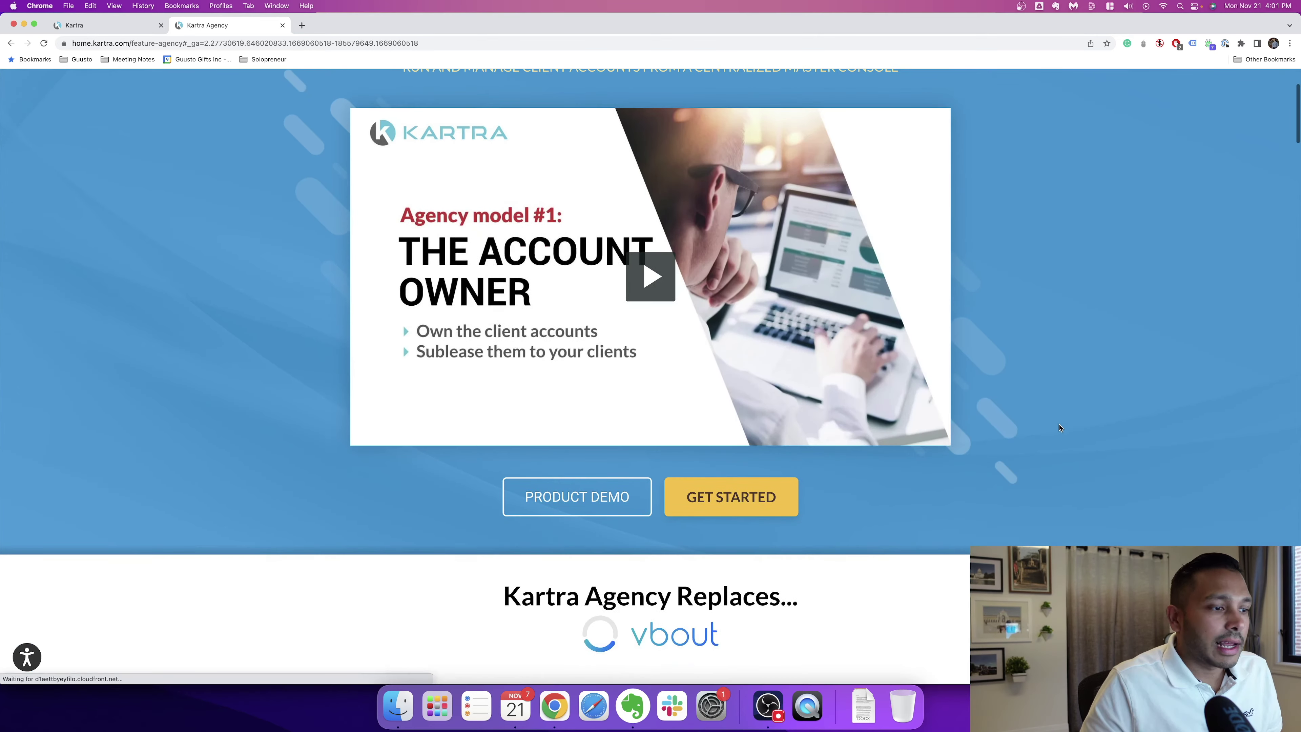
{"action": "scroll", "coordinate": [1058, 425], "scroll_direction": "down", "scroll_amount": 10}
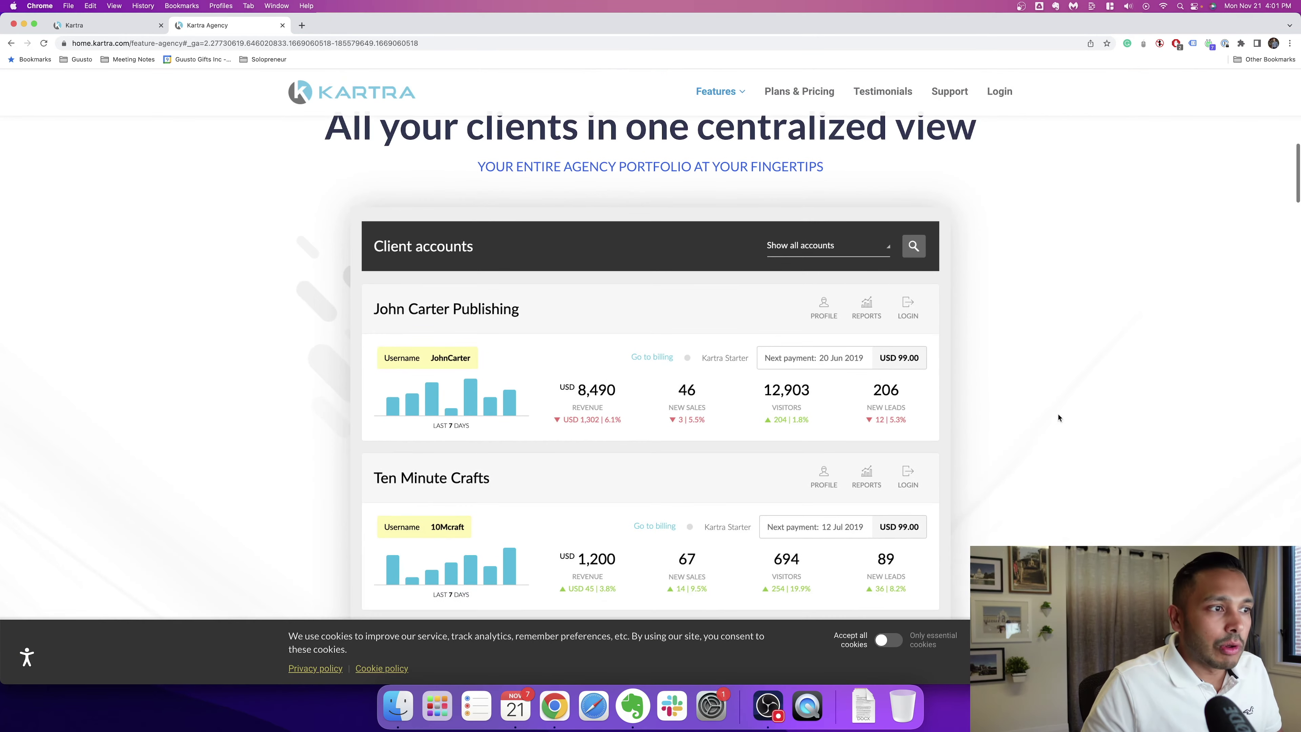
{"action": "scroll", "coordinate": [517, 197], "scroll_direction": "down", "scroll_amount": 2}
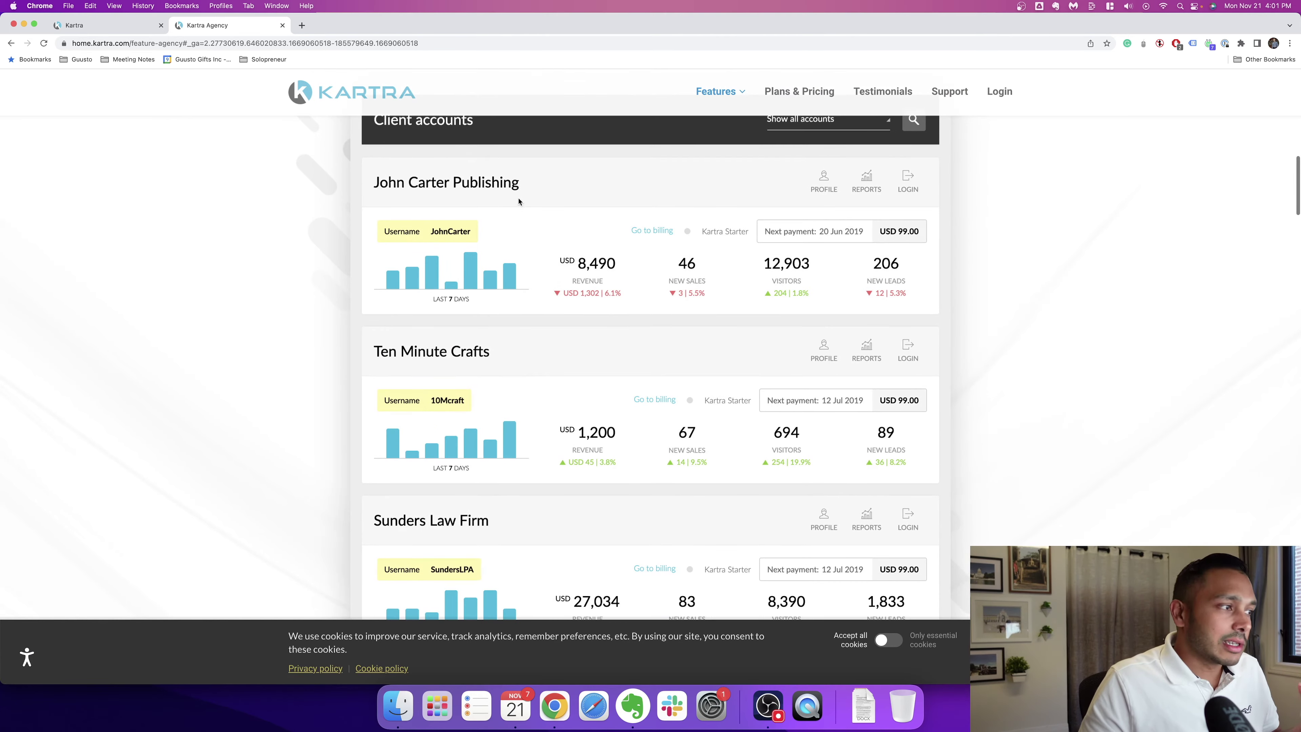
{"action": "scroll", "coordinate": [573, 431], "scroll_direction": "down", "scroll_amount": 10}
{"action": "scroll", "coordinate": [573, 430], "scroll_direction": "down", "scroll_amount": 6}
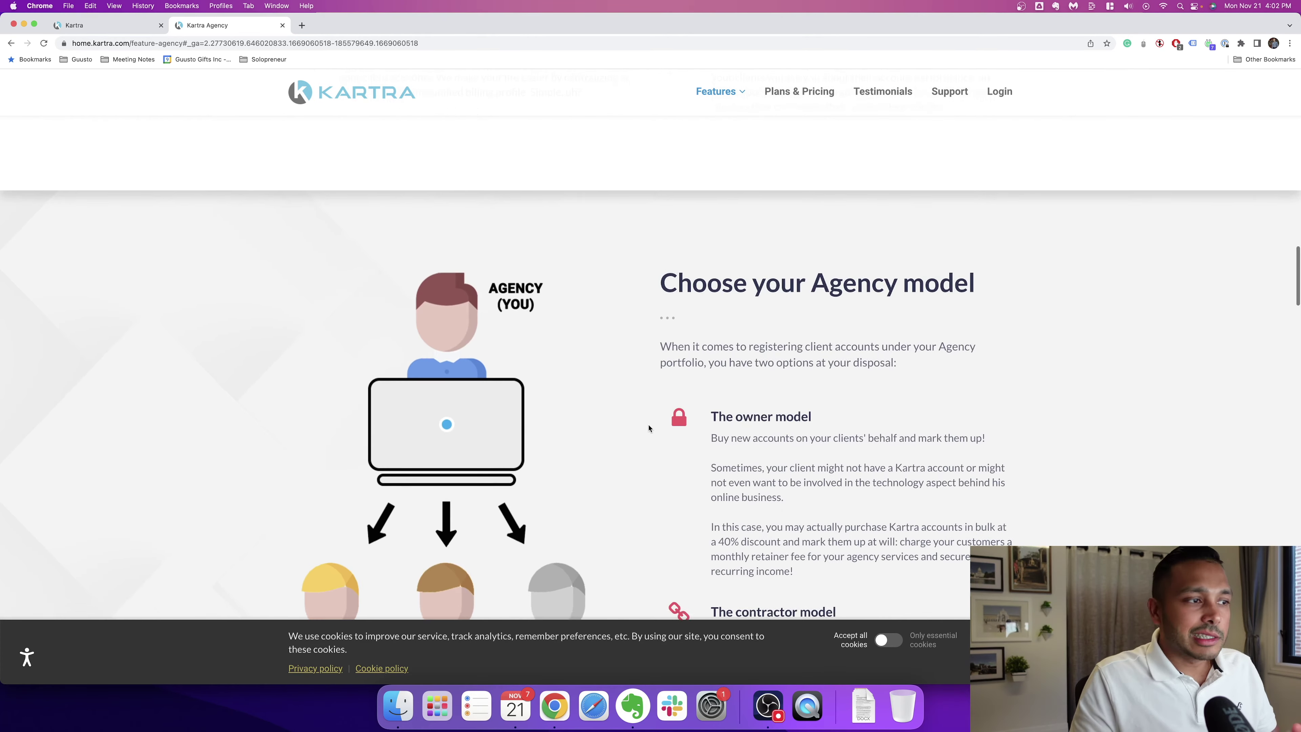
{"action": "scroll", "coordinate": [649, 427], "scroll_direction": "down", "scroll_amount": 2}
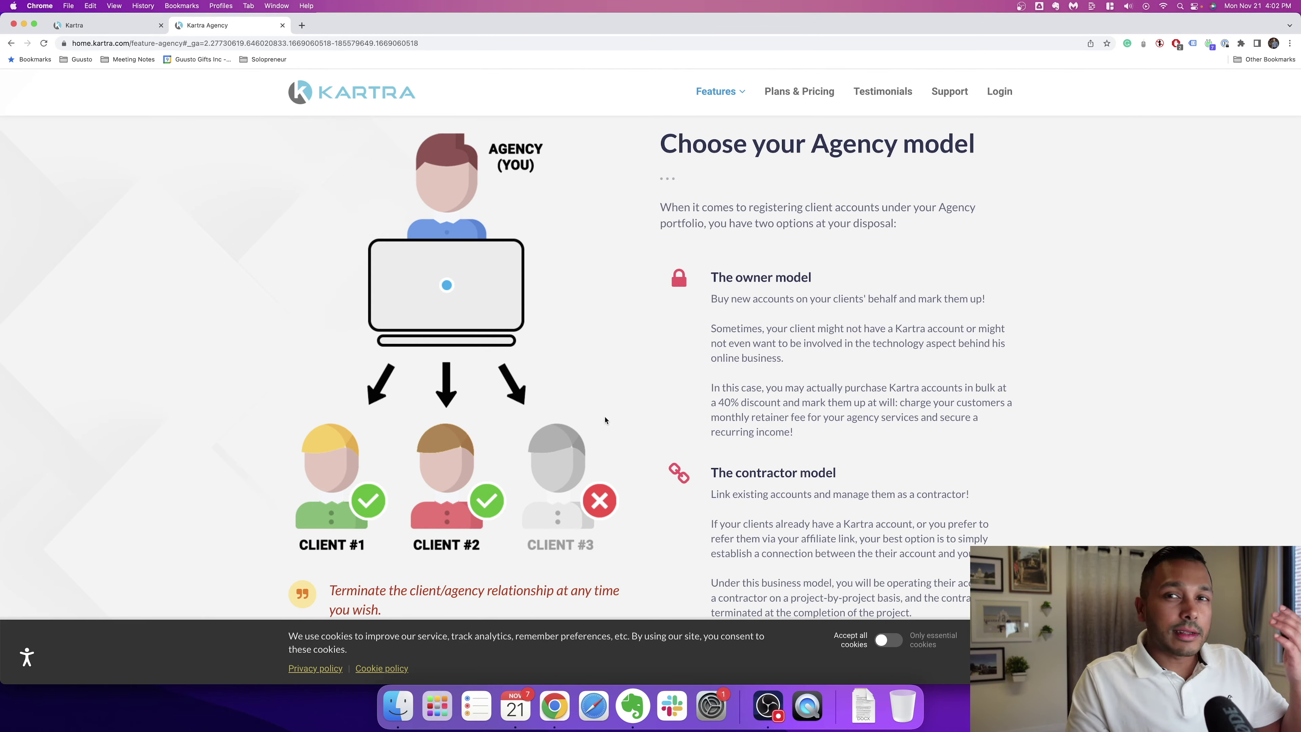
{"action": "scroll", "coordinate": [625, 407], "scroll_direction": "down", "scroll_amount": 3}
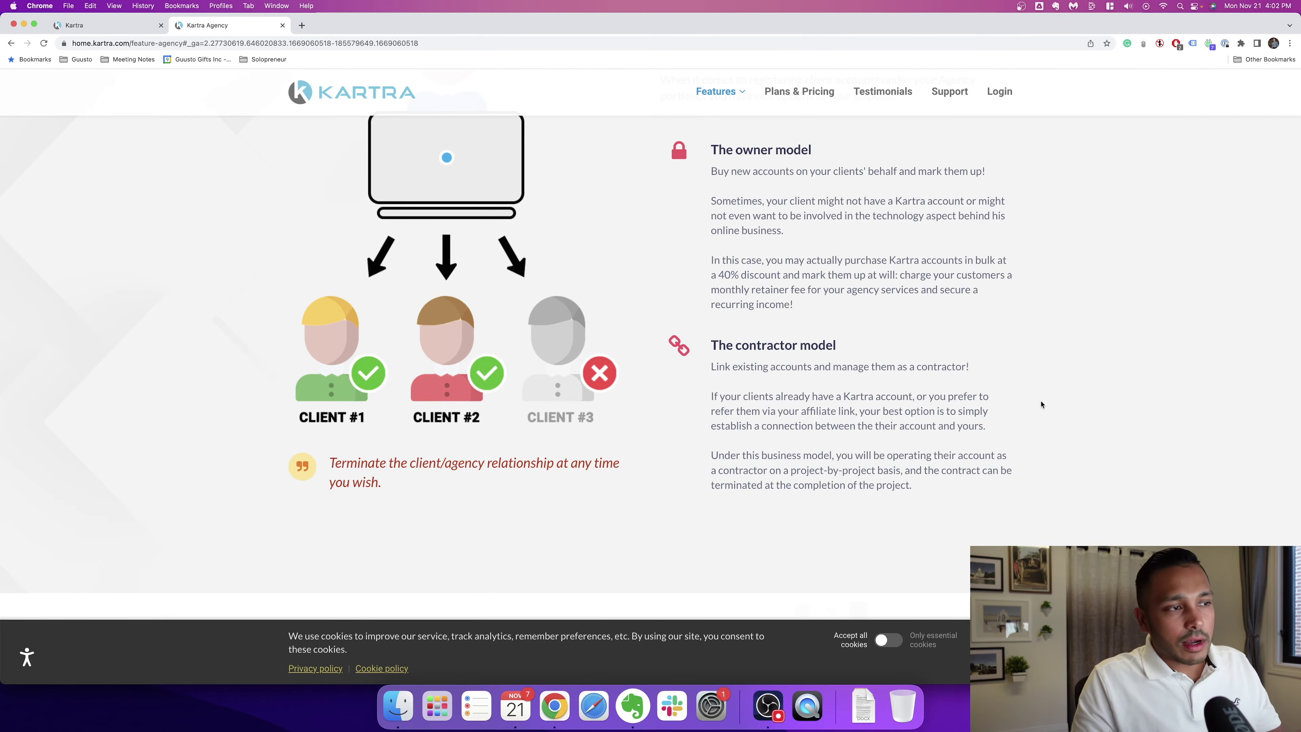
{"action": "scroll", "coordinate": [1037, 403], "scroll_direction": "down", "scroll_amount": 10}
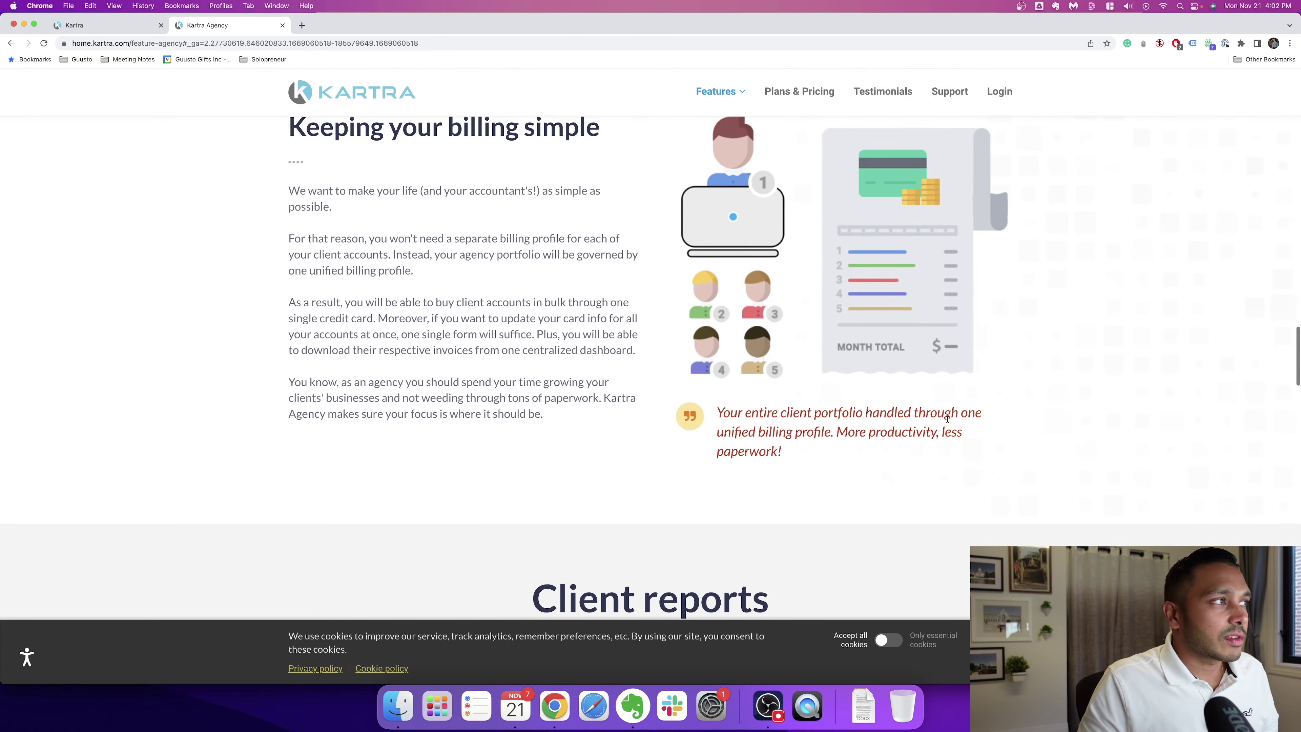
{"action": "scroll", "coordinate": [804, 440], "scroll_direction": "down", "scroll_amount": 8}
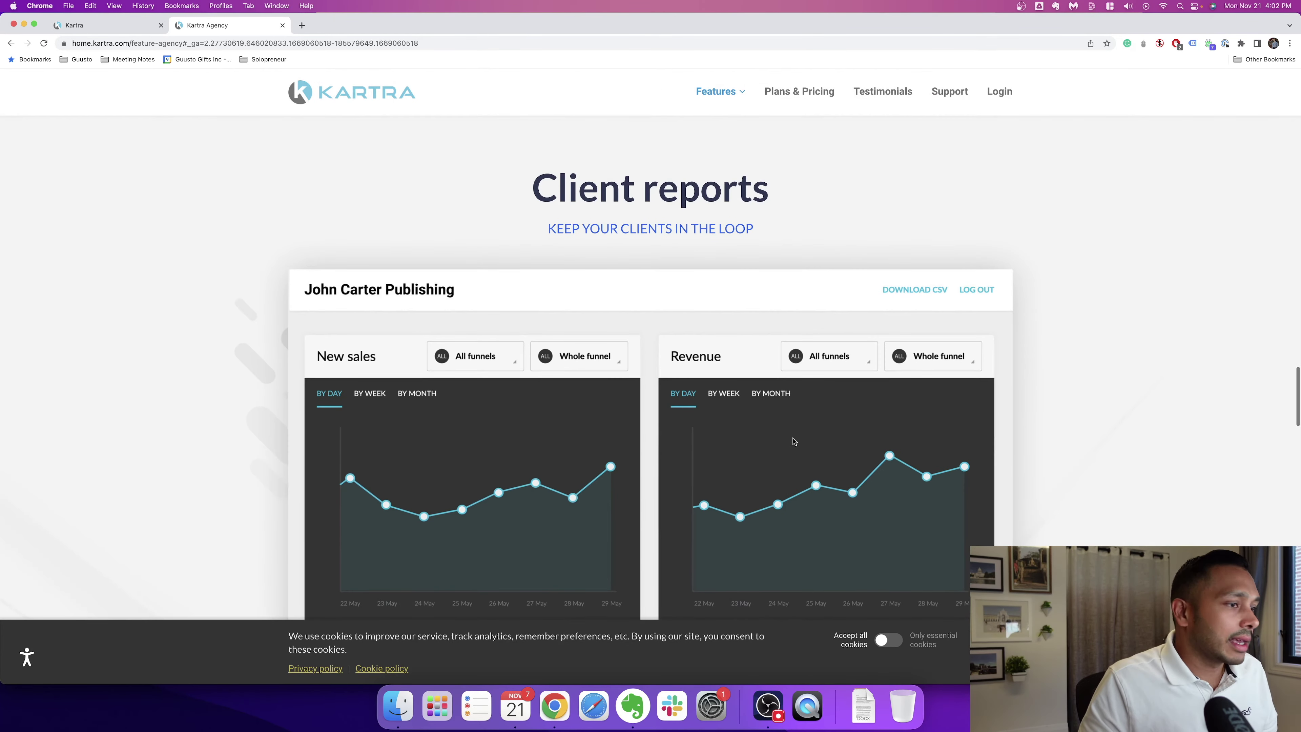
{"action": "scroll", "coordinate": [794, 441], "scroll_direction": "down", "scroll_amount": 15}
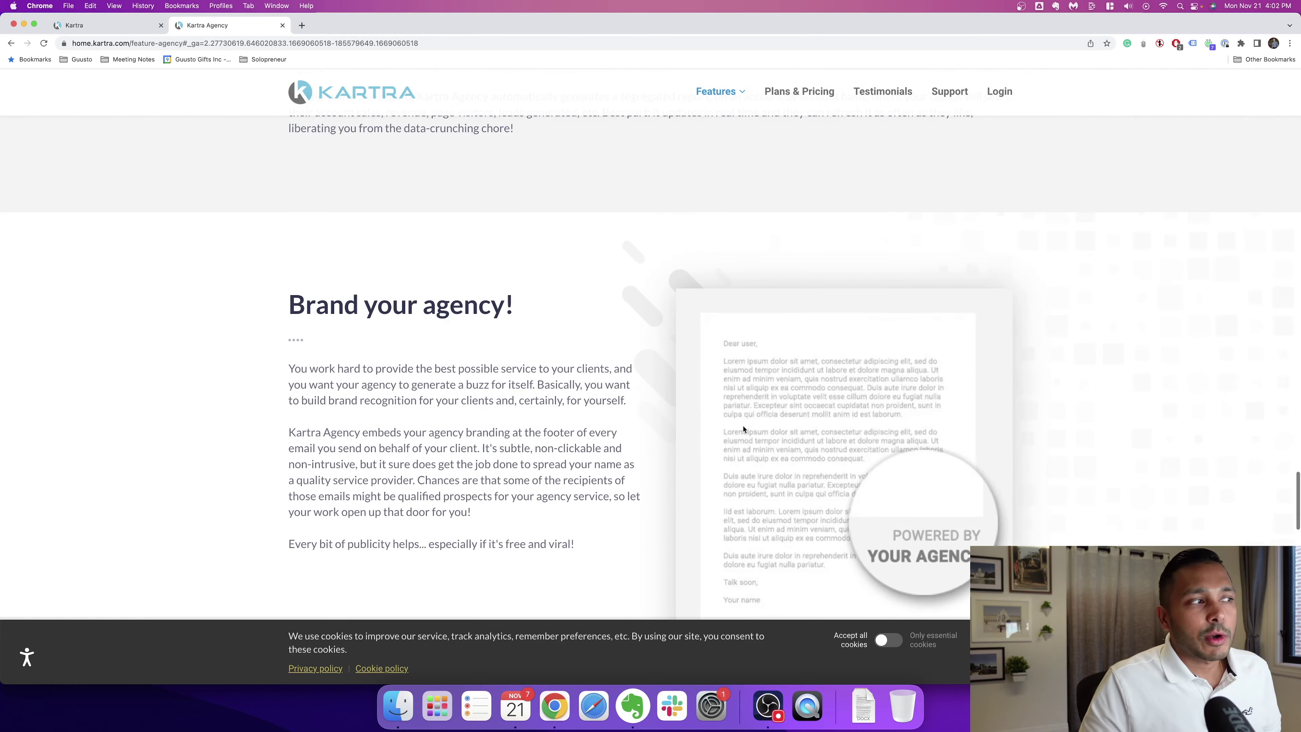
{"action": "scroll", "coordinate": [744, 429], "scroll_direction": "down", "scroll_amount": 3}
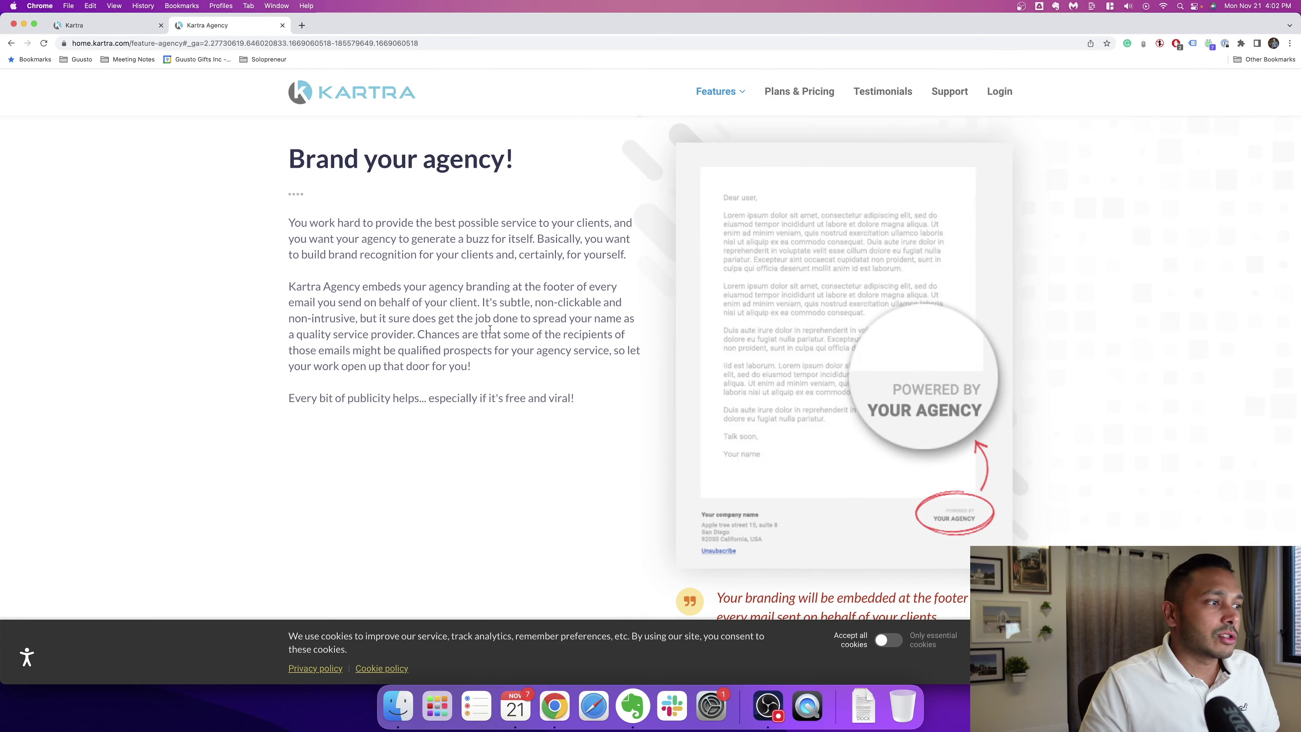
{"action": "scroll", "coordinate": [505, 234], "scroll_direction": "down", "scroll_amount": 6}
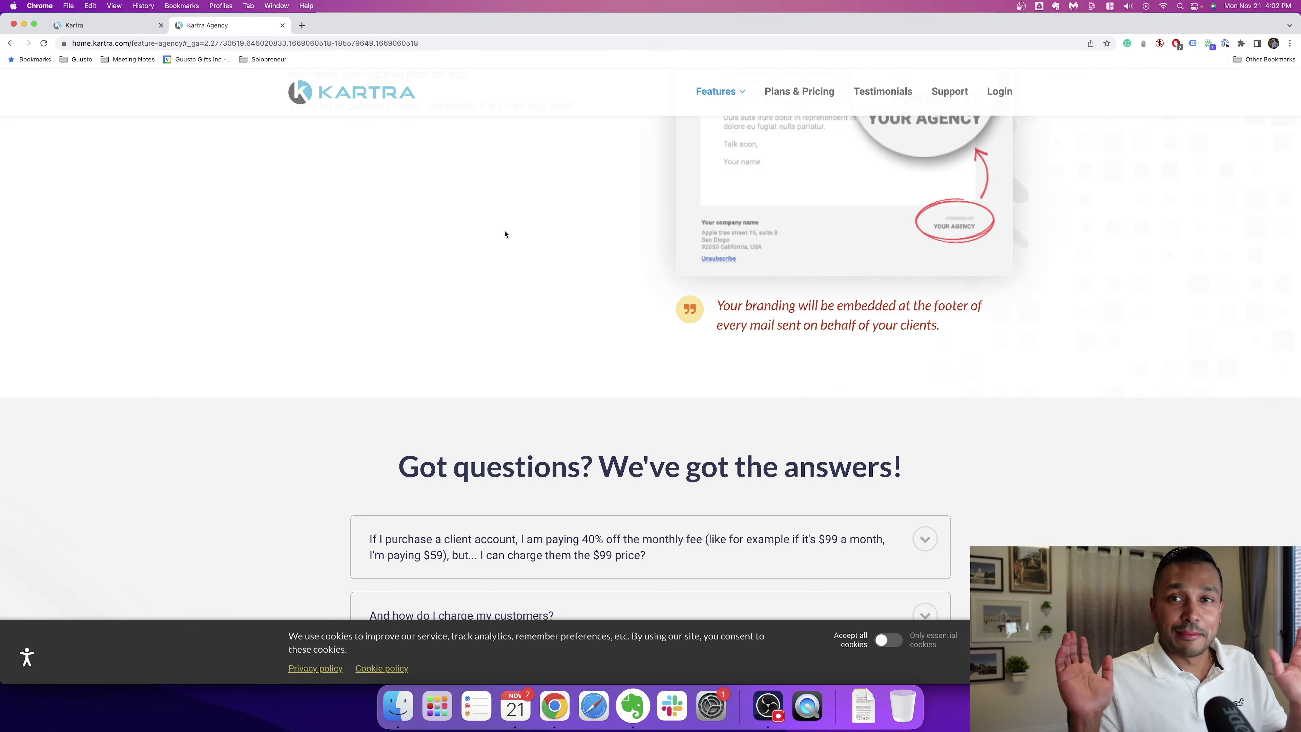
{"action": "scroll", "coordinate": [505, 234], "scroll_direction": "up", "scroll_amount": 15}
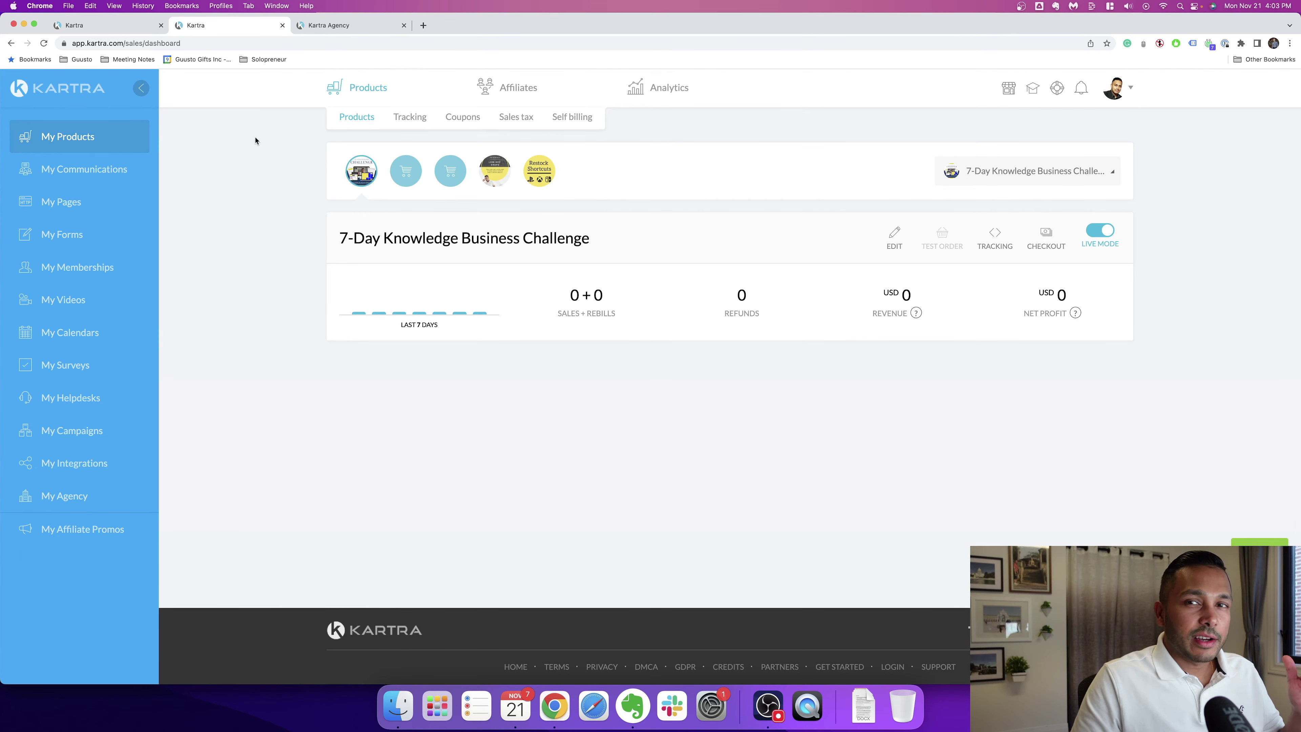
Step: Open the public Marketplace feature page from Features and read through its sections
{"action": "left_click", "coordinate": [333, 25]}
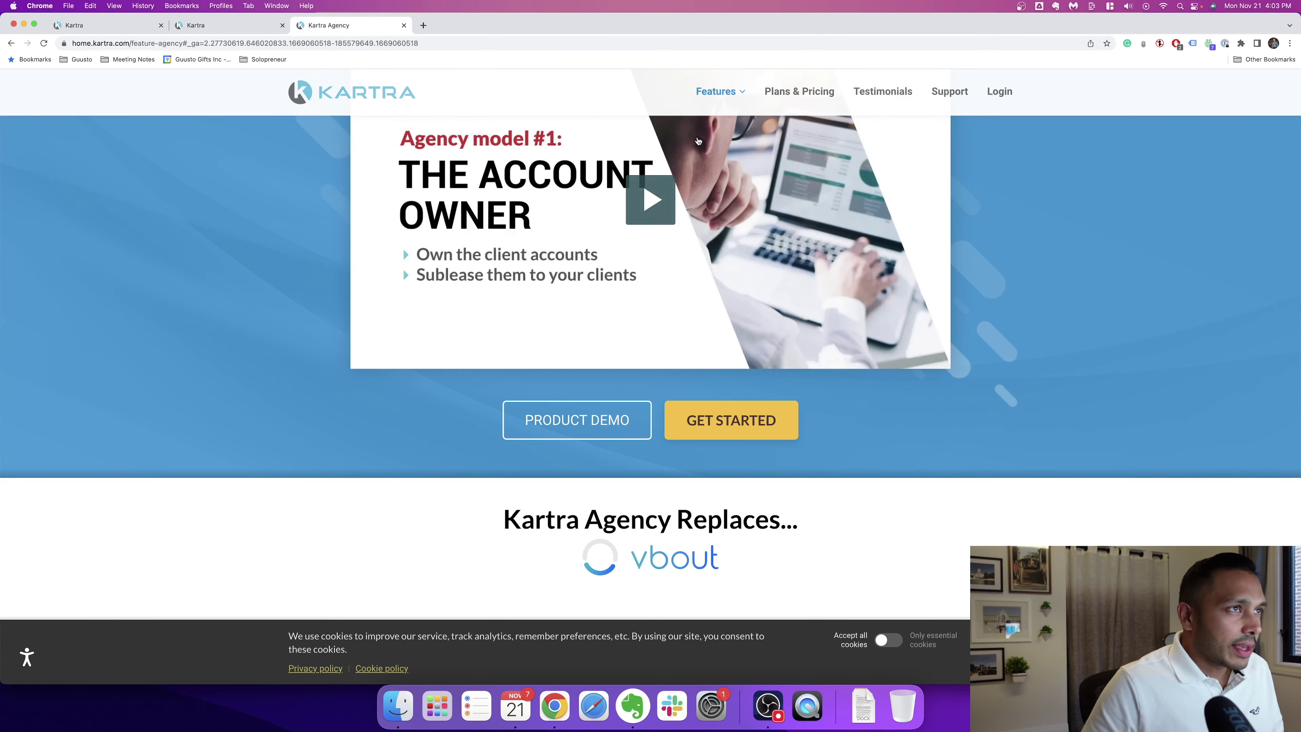
{"action": "mouse_move", "coordinate": [715, 93]}
{"action": "left_click", "coordinate": [736, 529]}
{"action": "scroll", "coordinate": [1080, 479], "scroll_direction": "down", "scroll_amount": 8}
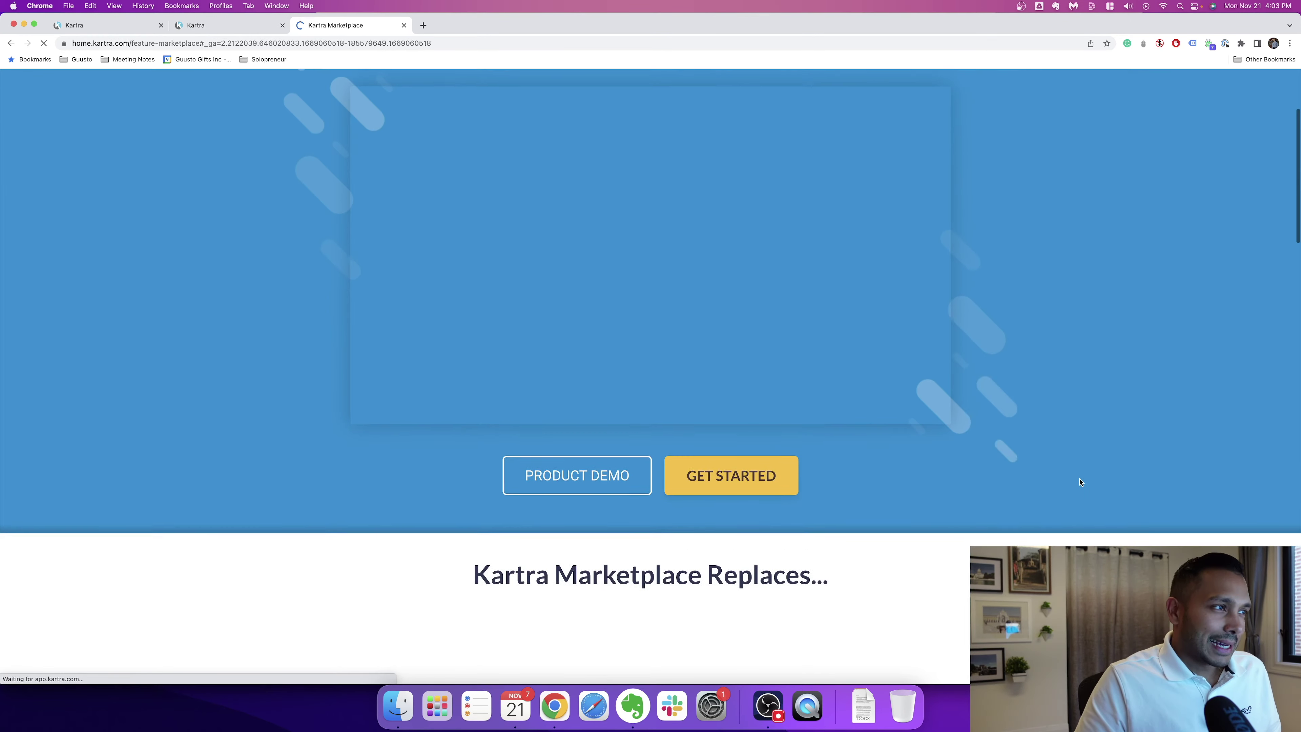
{"action": "scroll", "coordinate": [1082, 480], "scroll_direction": "down", "scroll_amount": 6}
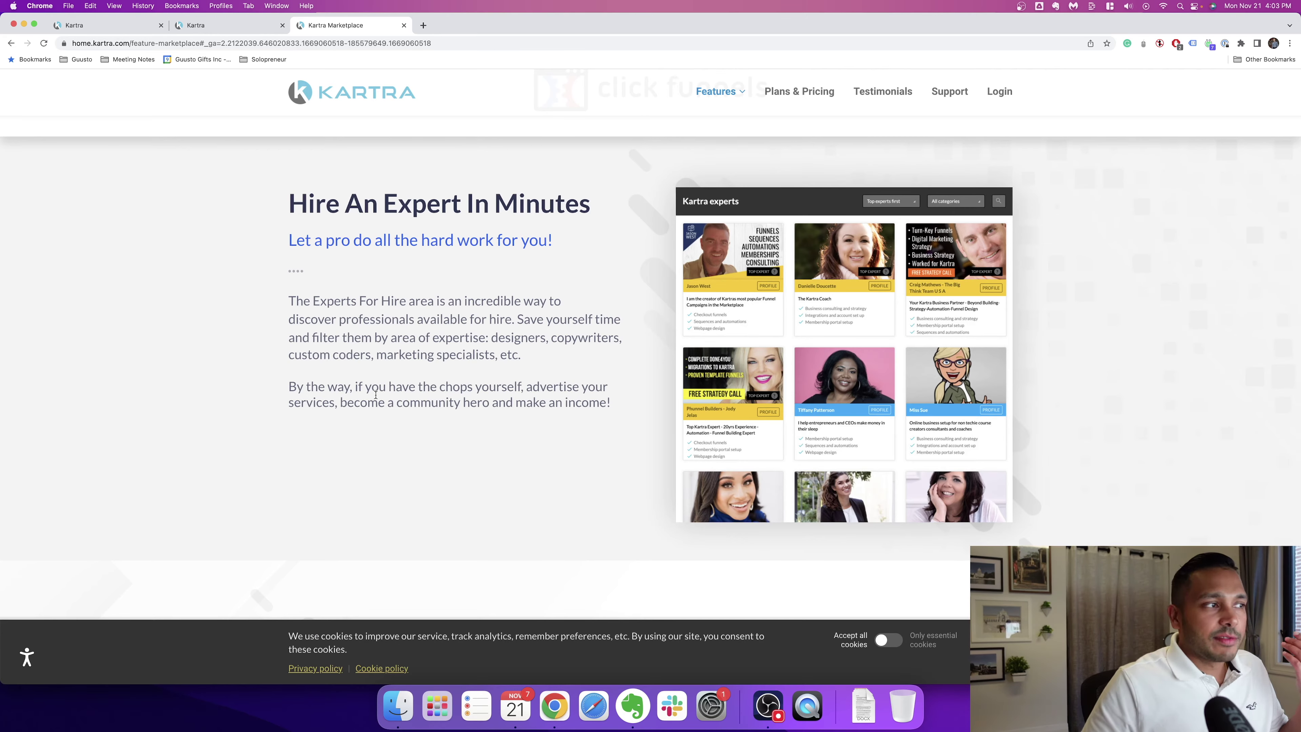
{"action": "scroll", "coordinate": [505, 424], "scroll_direction": "down", "scroll_amount": 3}
{"action": "scroll", "coordinate": [506, 424], "scroll_direction": "down", "scroll_amount": 7}
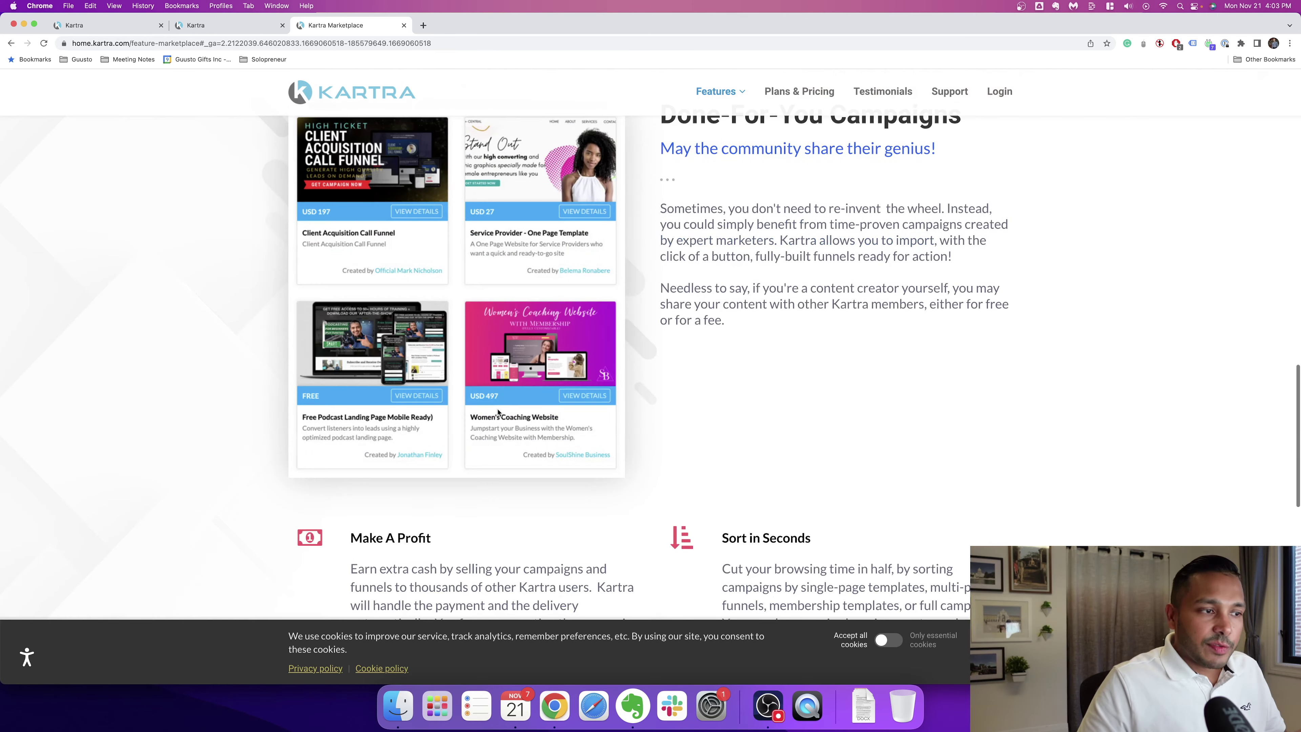
{"action": "scroll", "coordinate": [516, 417], "scroll_direction": "down", "scroll_amount": 7}
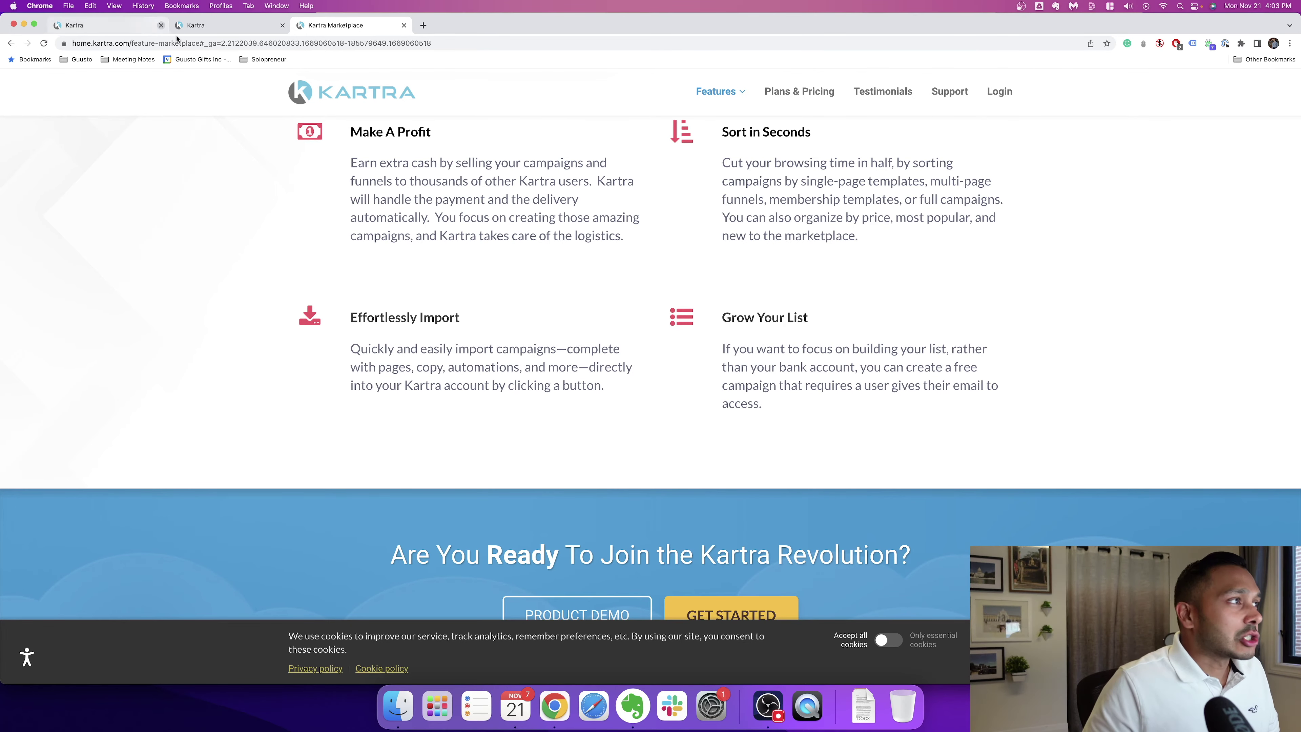
Step: Bring up the account's affiliate marketplace and browse its product cards with prices and commissions
{"action": "left_click", "coordinate": [215, 25]}
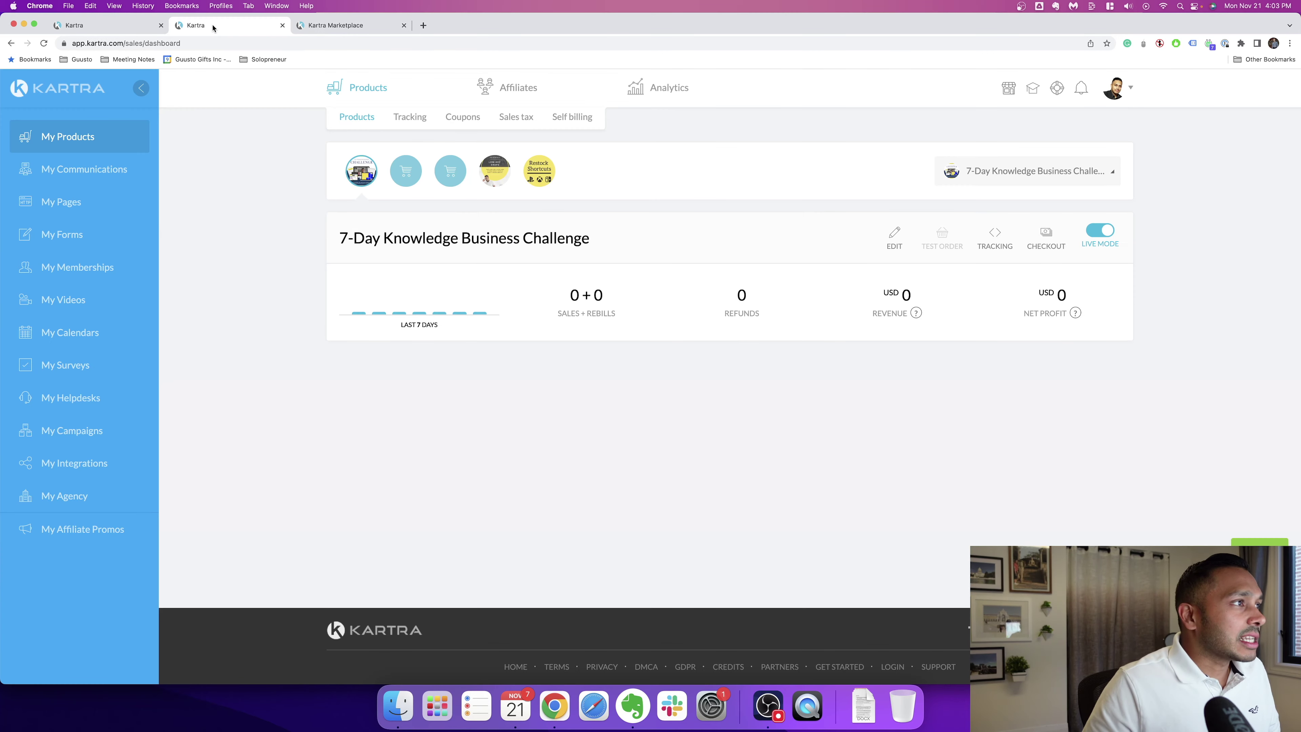
{"action": "mouse_move", "coordinate": [514, 90]}
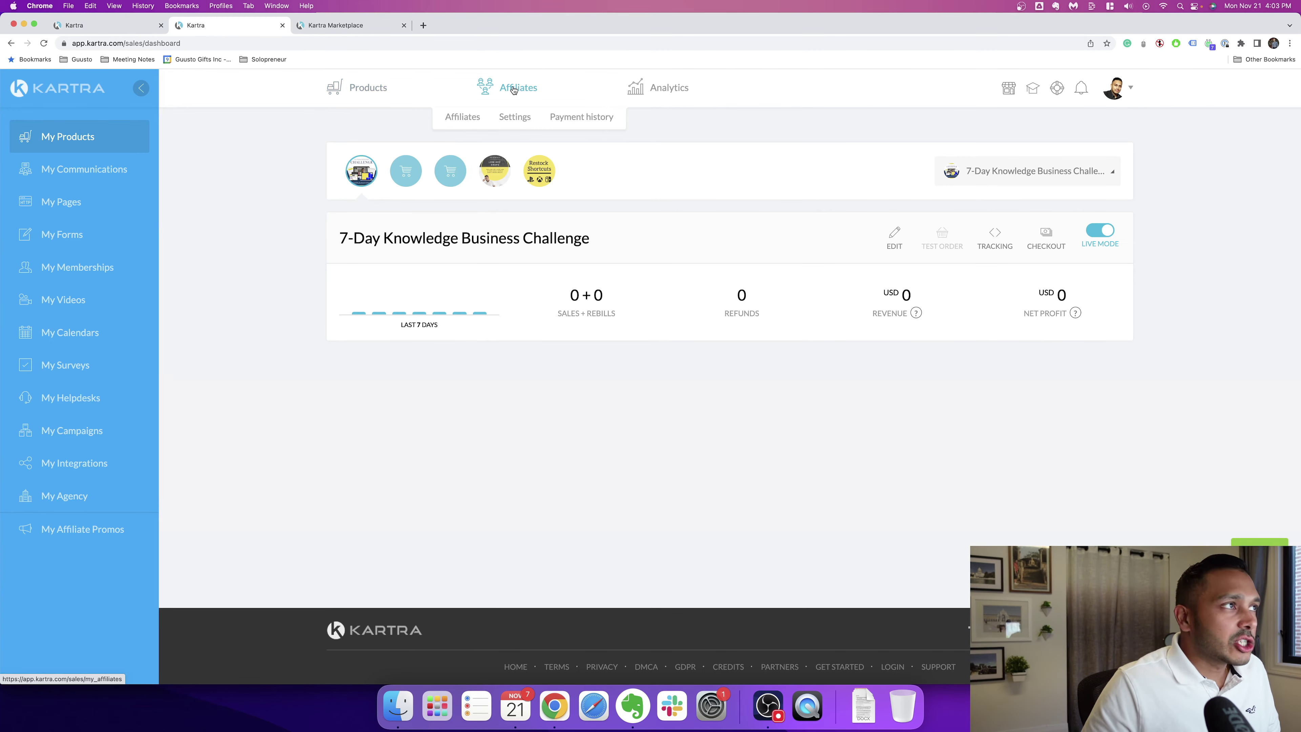
{"action": "left_click", "coordinate": [111, 26]}
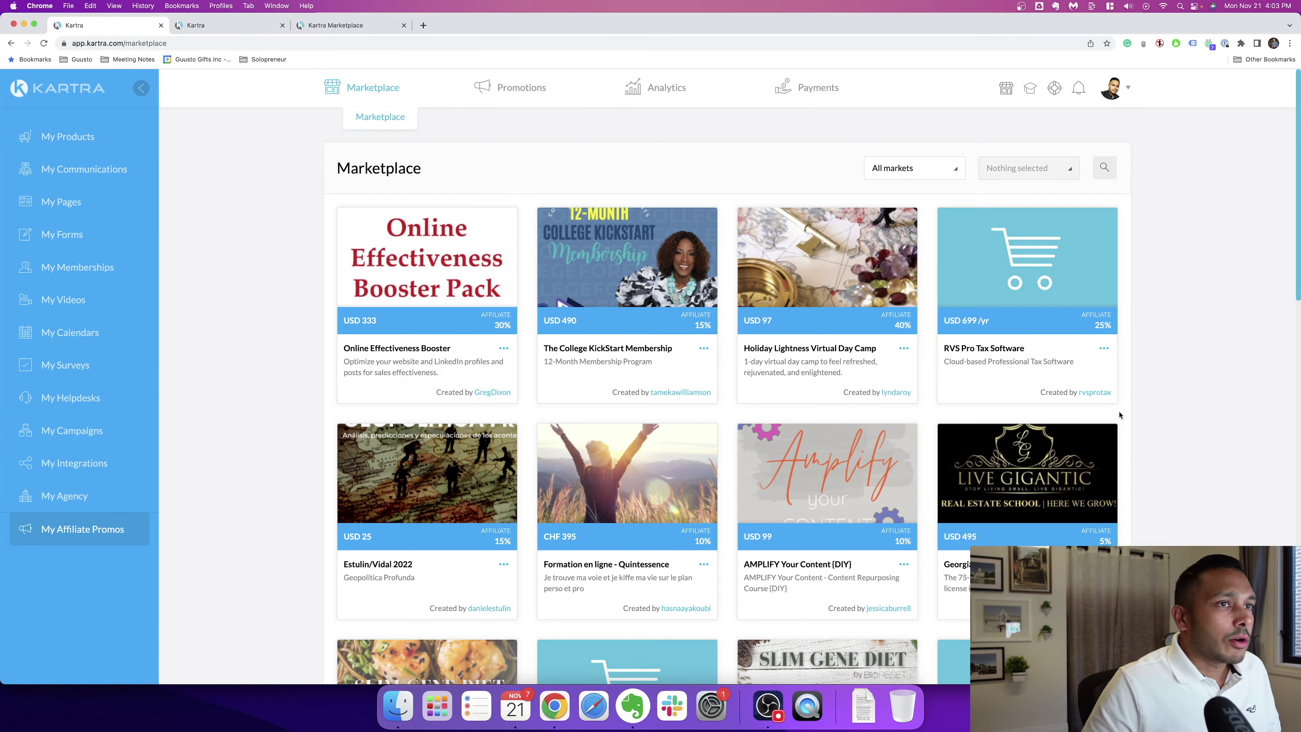
{"action": "scroll", "coordinate": [836, 345], "scroll_direction": "down", "scroll_amount": 20}
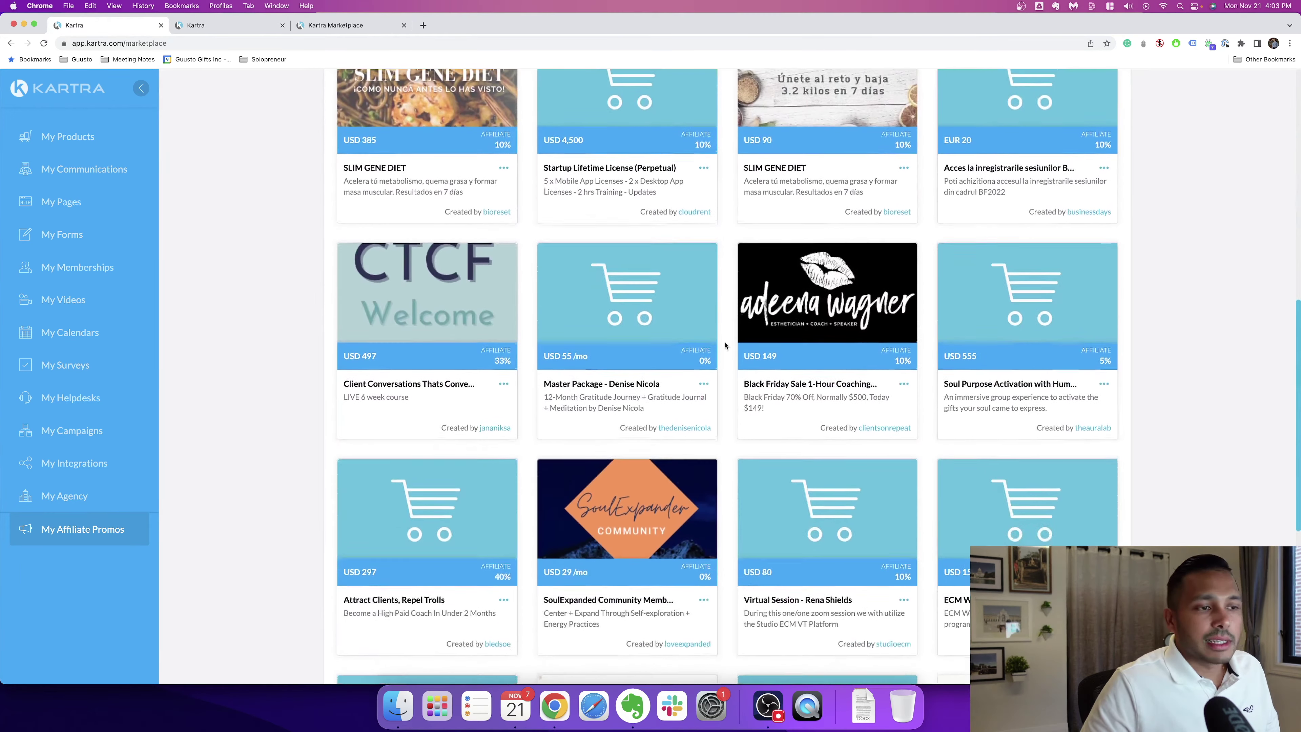